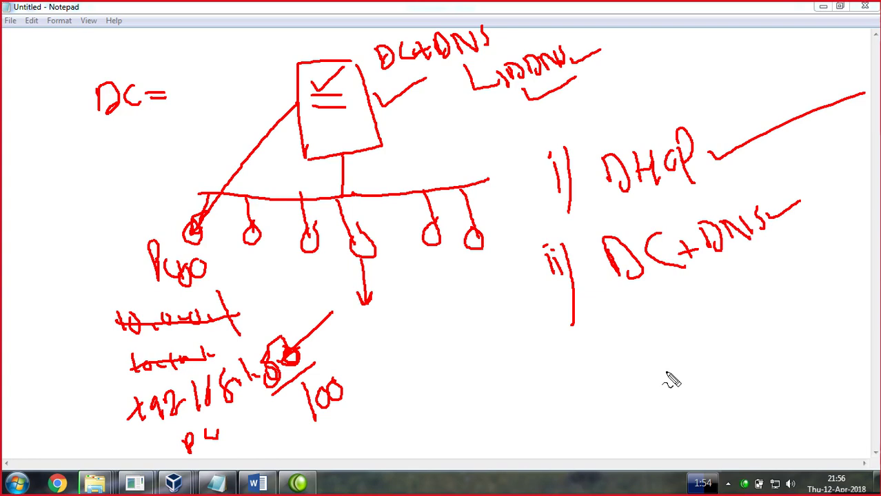
Underline the four client computer nodes in the network sketch
mouse_move(460, 257)
left_mouse_down()
mouse_move(492, 258)
mouse_move(422, 255)
left_mouse_up()
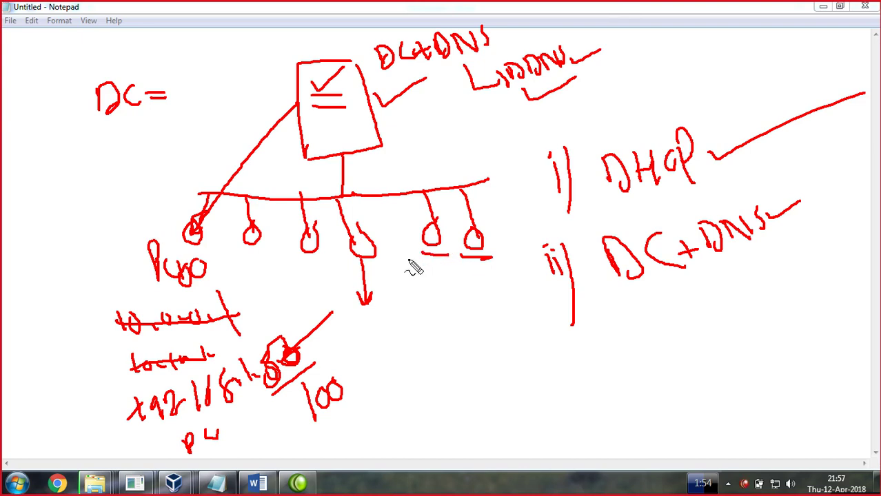
left_click_drag(364, 262, 381, 262)
left_click_drag(313, 258, 319, 259)
left_click_drag(243, 247, 266, 247)
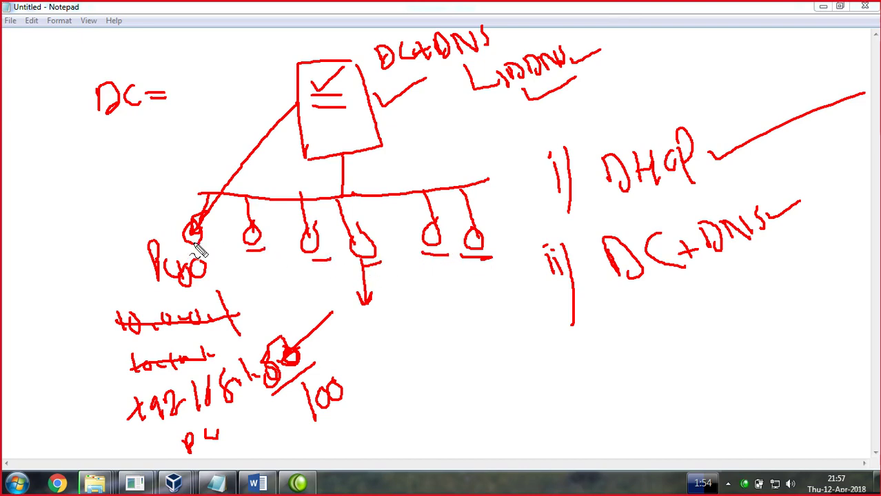
Tick the first computer node, write DNS under the LDDNS note, then clear all ink
left_click_drag(167, 220, 204, 207)
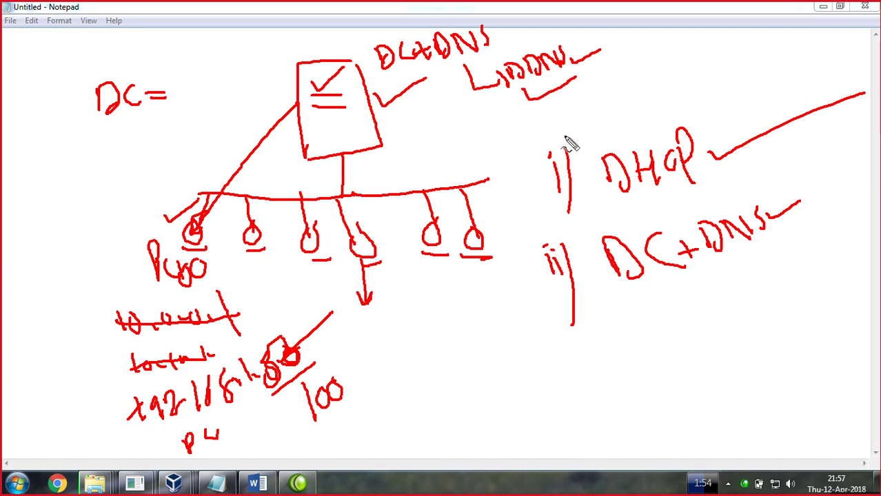
mouse_move(590, 90)
left_mouse_down()
mouse_move(611, 96)
mouse_move(651, 83)
mouse_move(653, 100)
mouse_move(632, 109)
left_mouse_up()
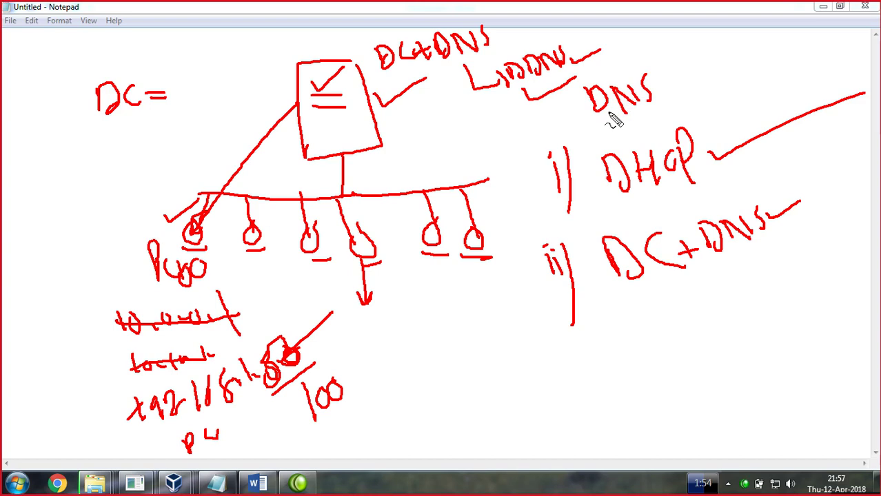
key("Escape")
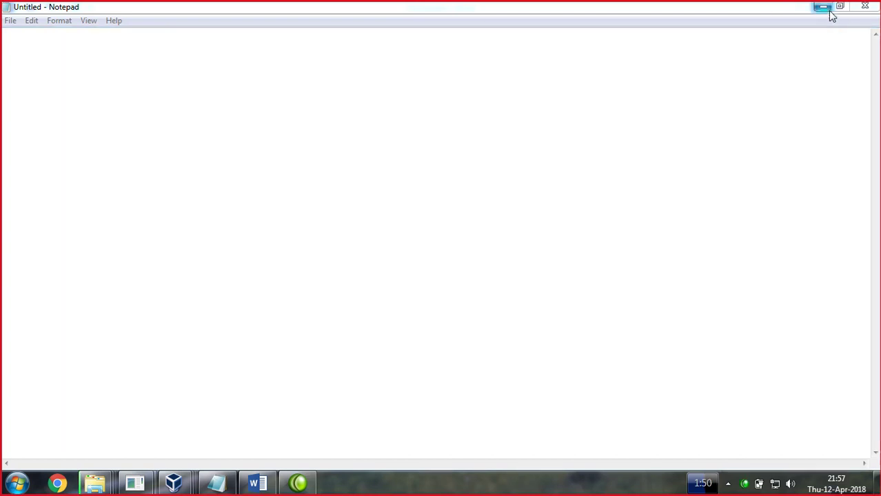
Minimize Notepad and Word, then sign in to the DC virtual machine as administrator
left_click(823, 6)
left_click(831, 9)
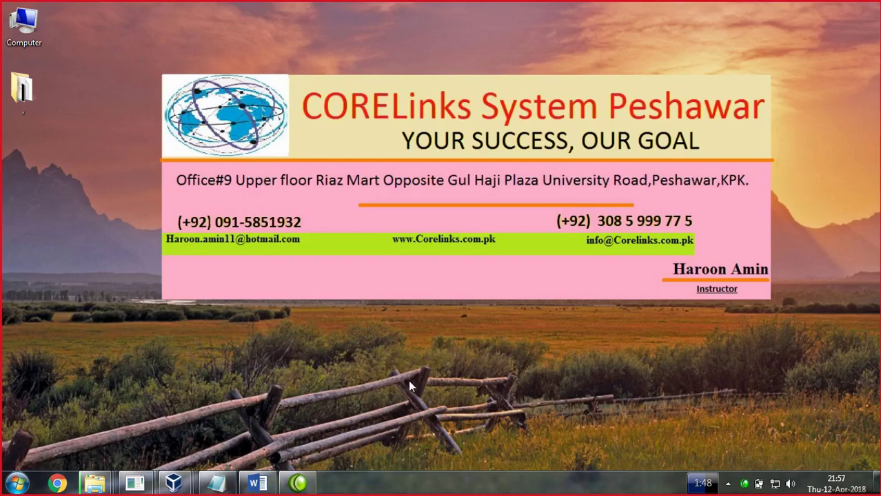
mouse_move(174, 484)
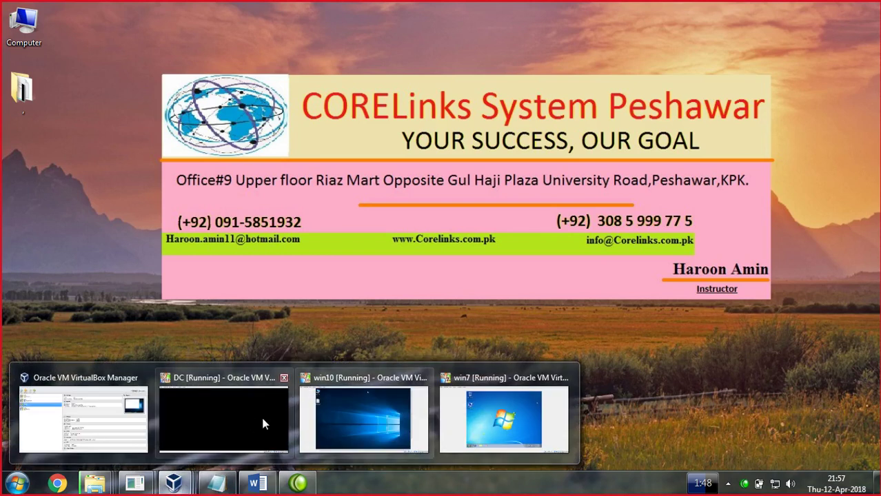
left_click(230, 424)
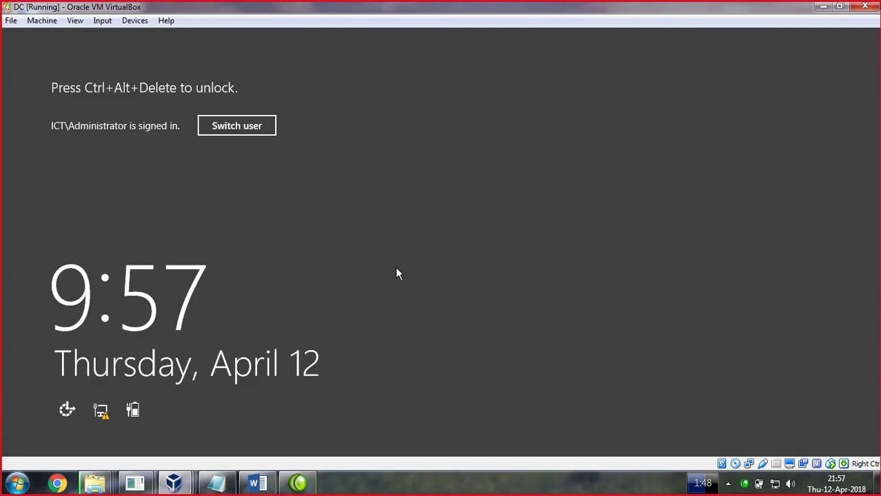
key("ctrl+alt+Delete")
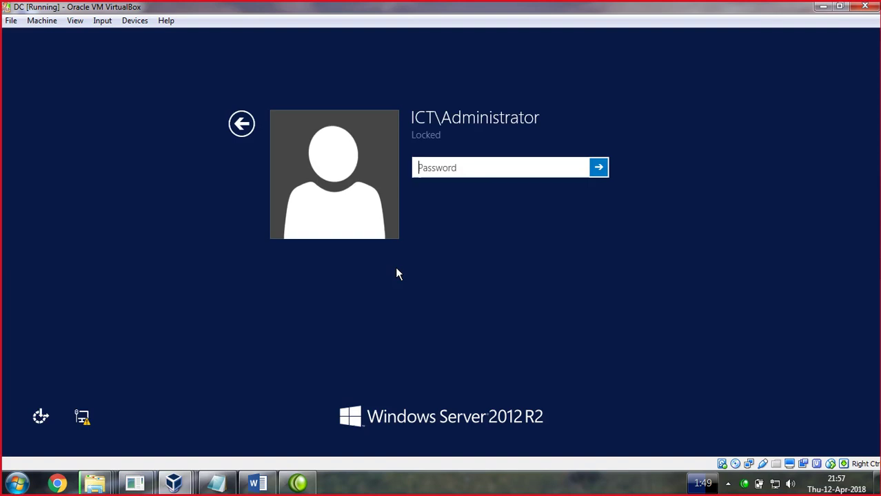
type("********")
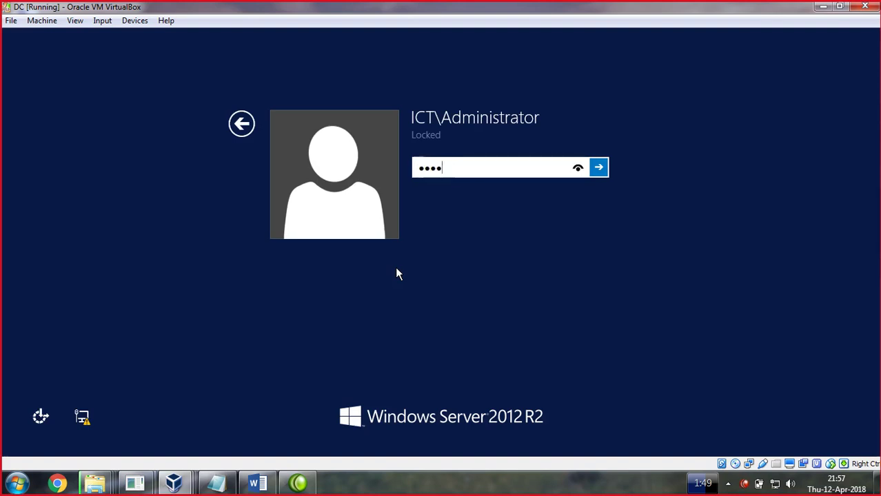
key("Return")
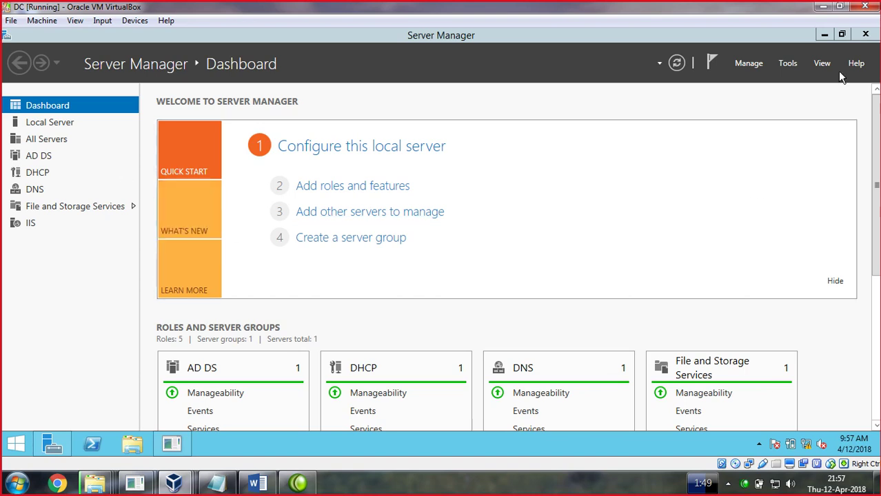
Launch DNS Manager from Server Manager's Tools menu, reopening it after briefly hiding the DC window
left_click(795, 62)
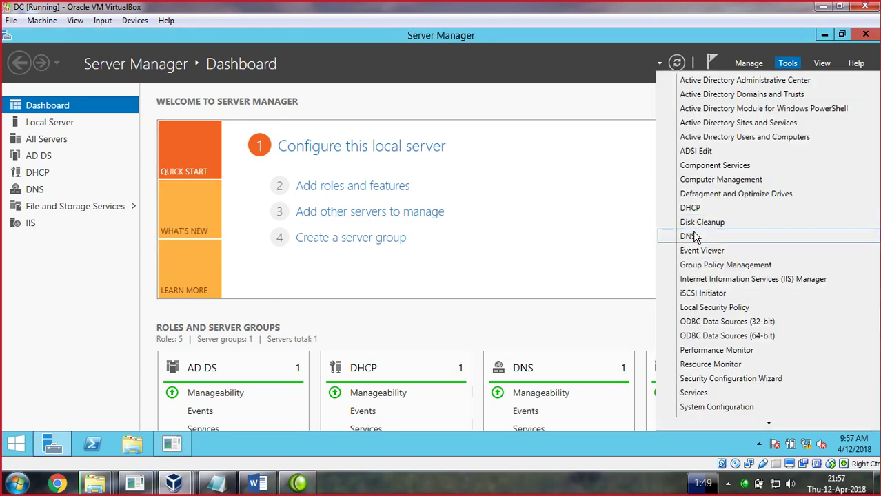
left_click(690, 236)
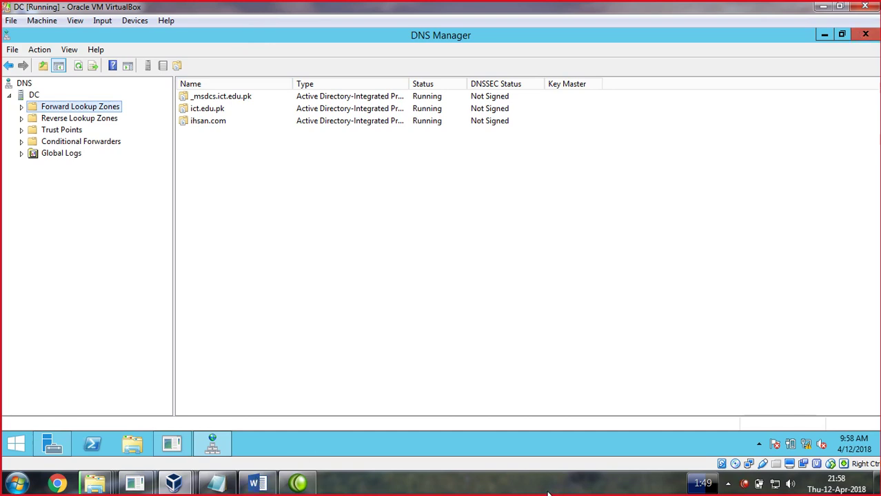
left_click(824, 35)
left_click(821, 8)
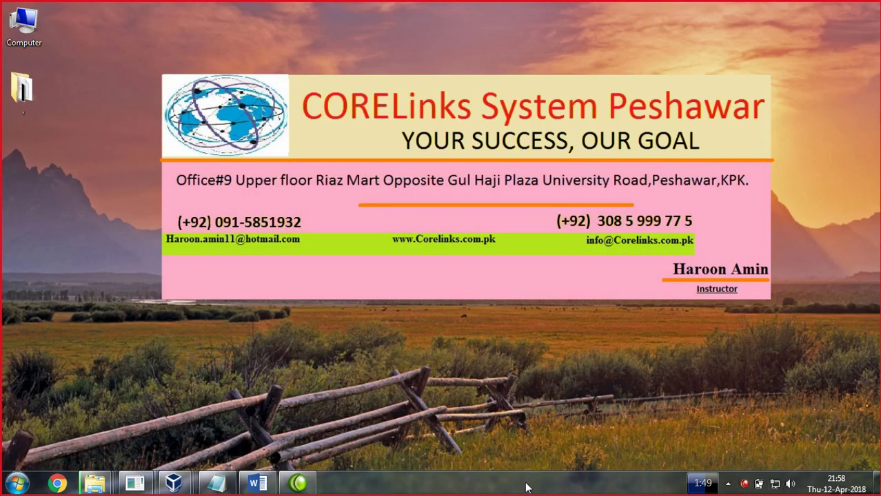
mouse_move(174, 483)
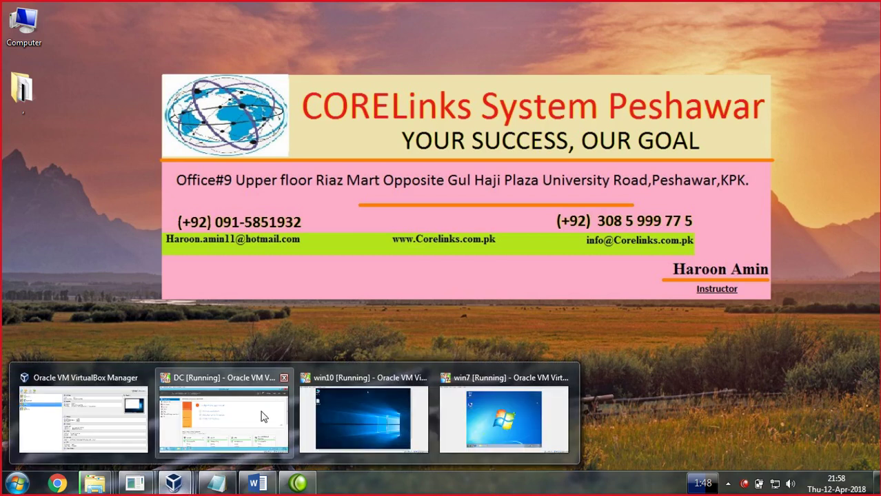
left_click(223, 414)
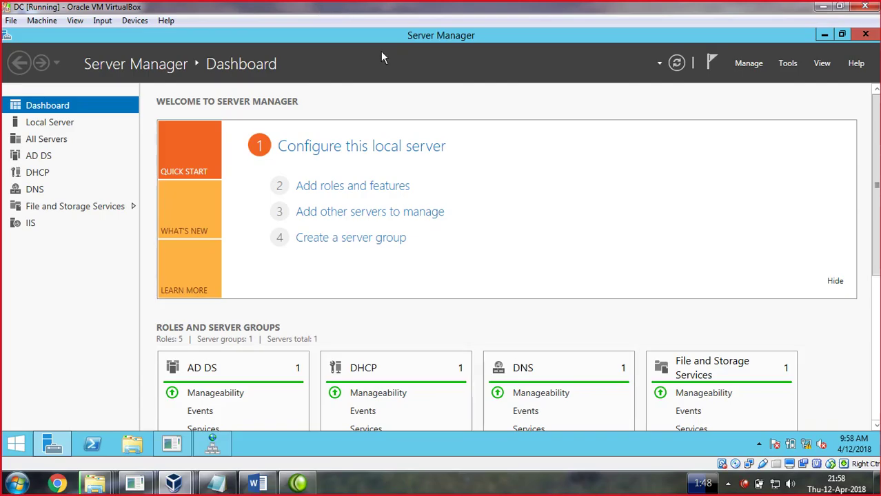
left_click(788, 64)
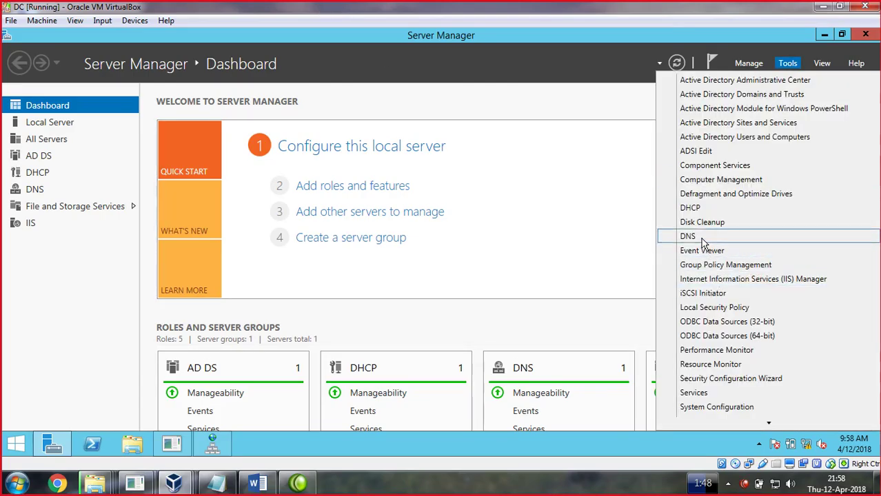
left_click(702, 235)
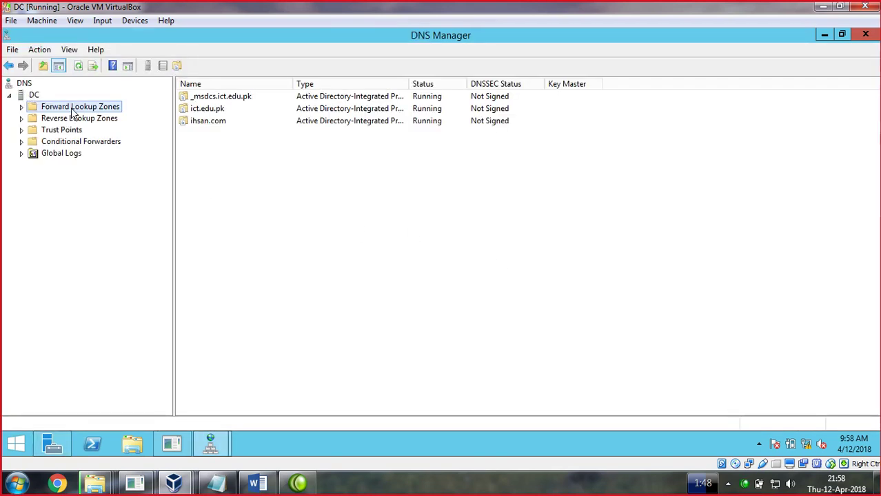
Delete the ihsan.com forward lookup zone, including from Active Directory
double_click(32, 112)
double_click(31, 113)
double_click(36, 114)
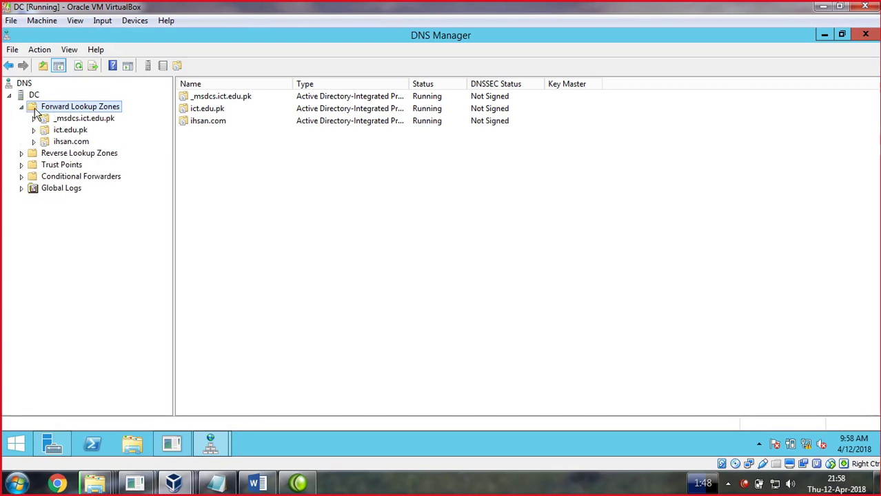
right_click(70, 142)
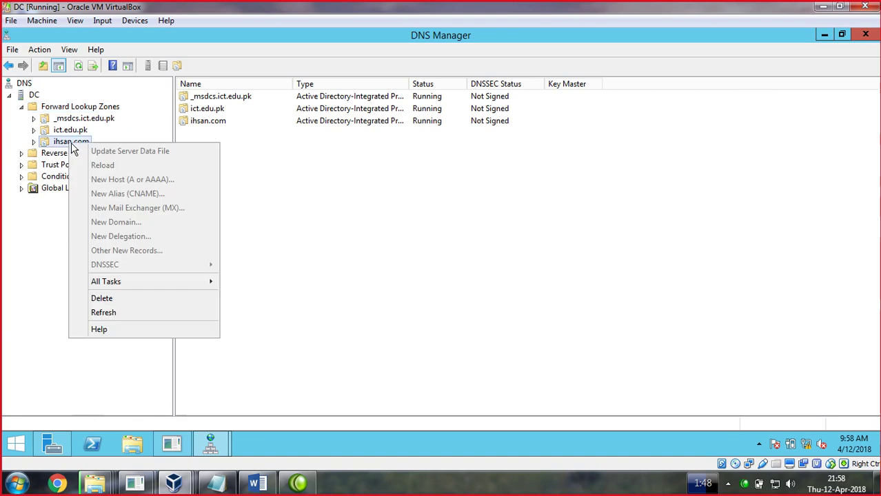
left_click(109, 298)
left_click(495, 288)
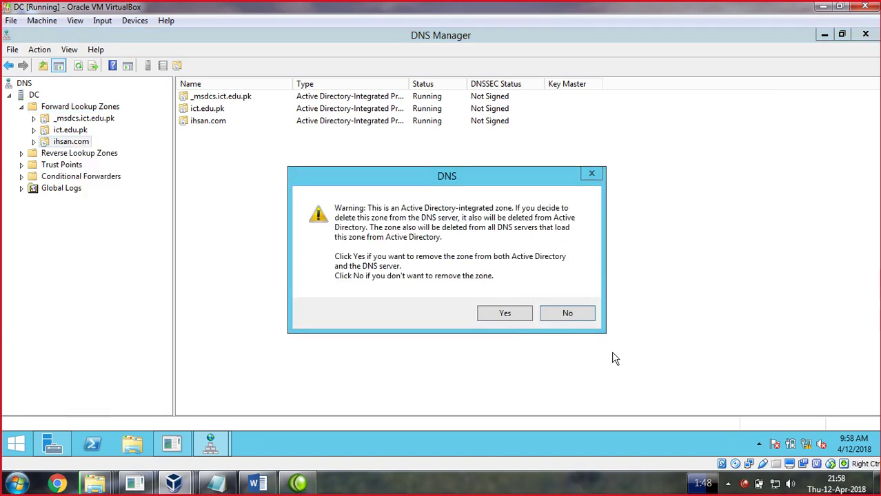
left_click(507, 316)
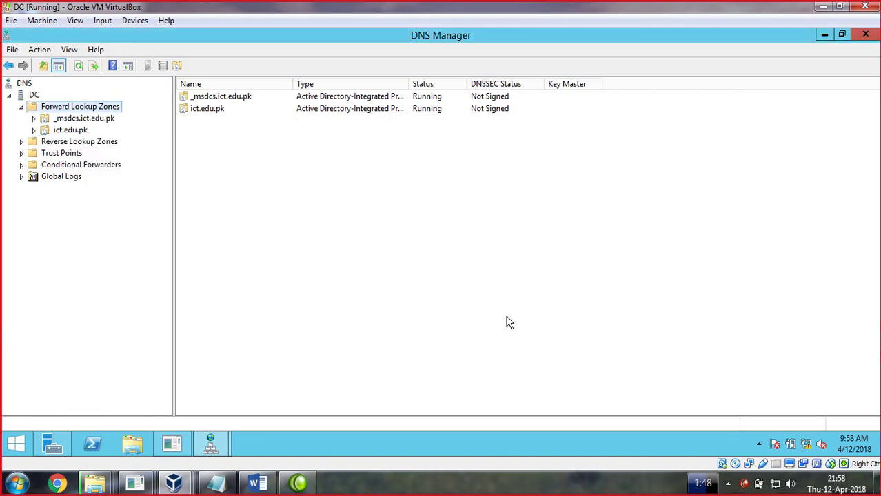
Review the winxp and win7 records in ict.edu.pk, then the 192.168.1.7 pointer in 1.168.192.in-addr.arpa
double_click(79, 131)
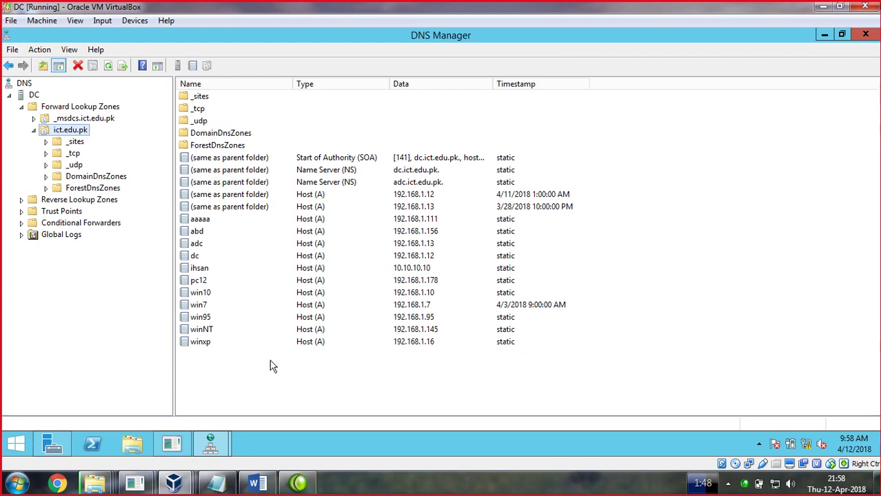
left_click(300, 346)
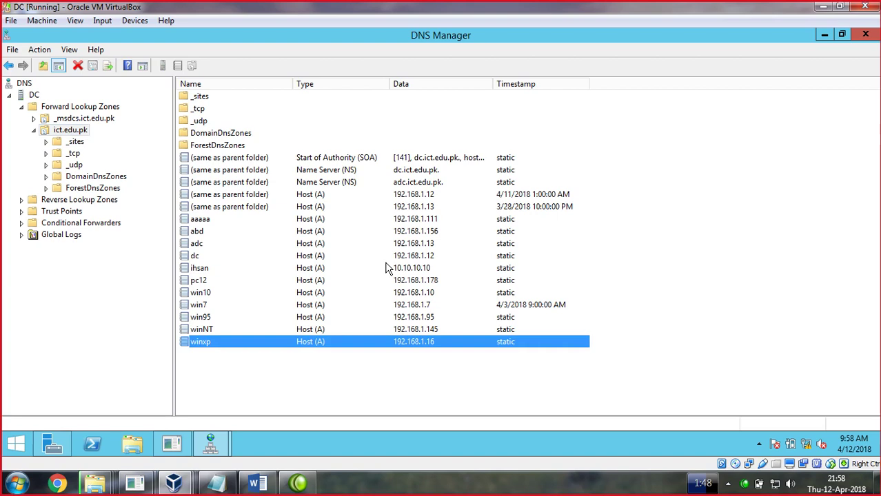
left_click(206, 308)
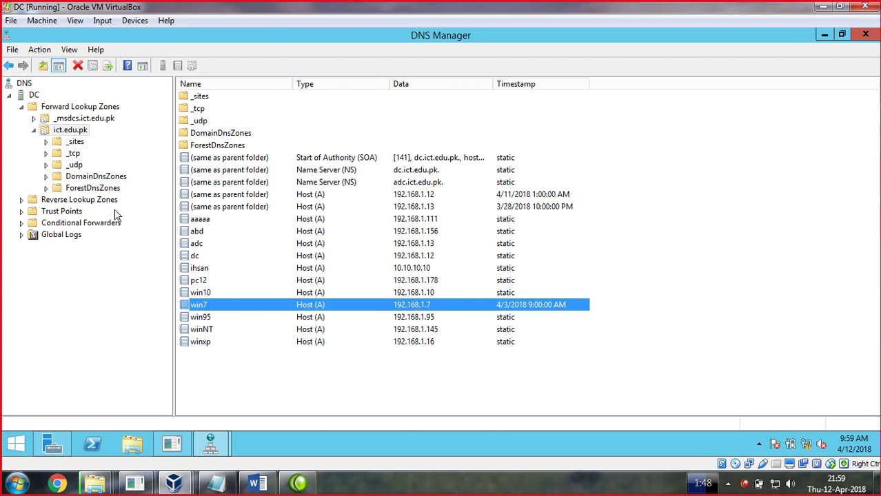
double_click(79, 200)
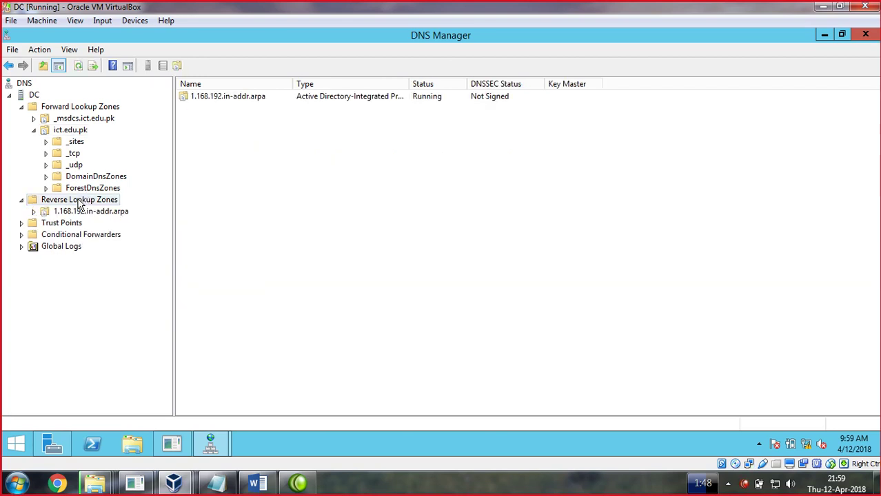
left_click(80, 212)
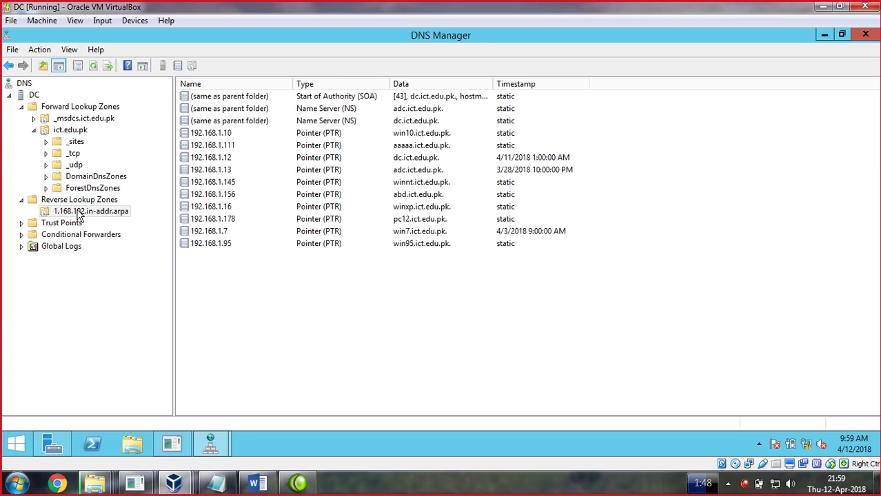
left_click(222, 233)
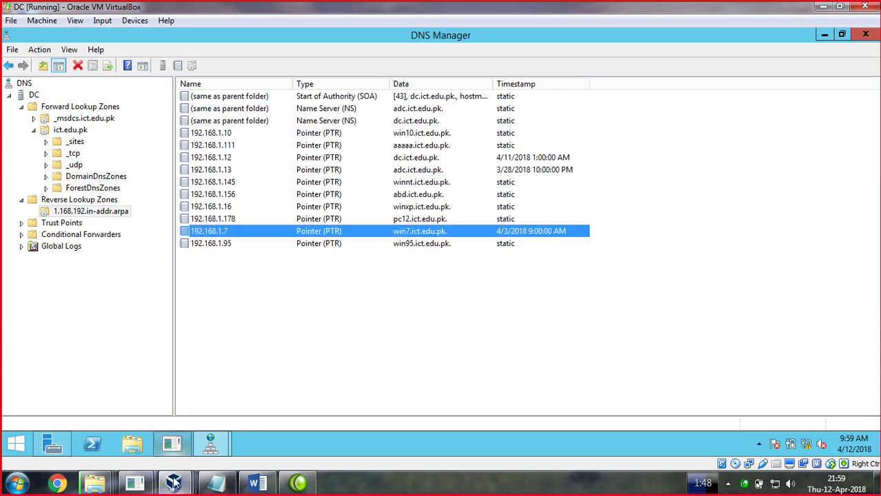
On the win7 VM, run nslookup from a command prompt to query the domain controller
mouse_move(174, 483)
left_click(506, 396)
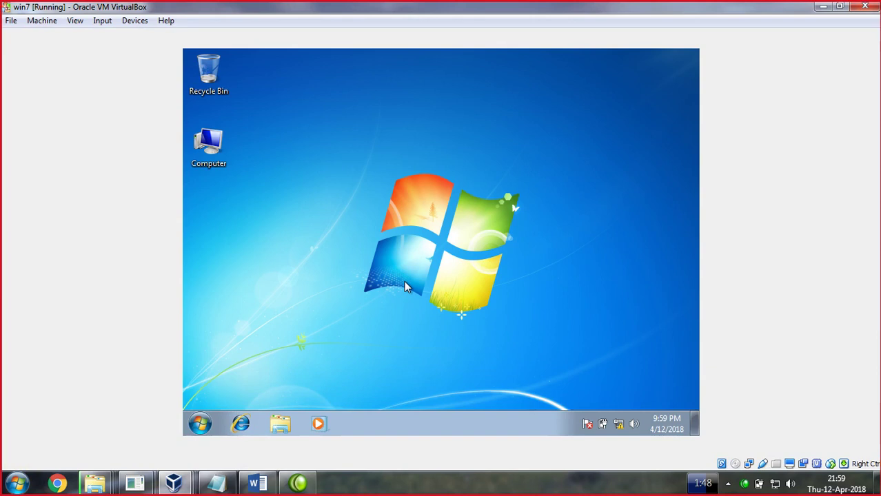
key("super+r")
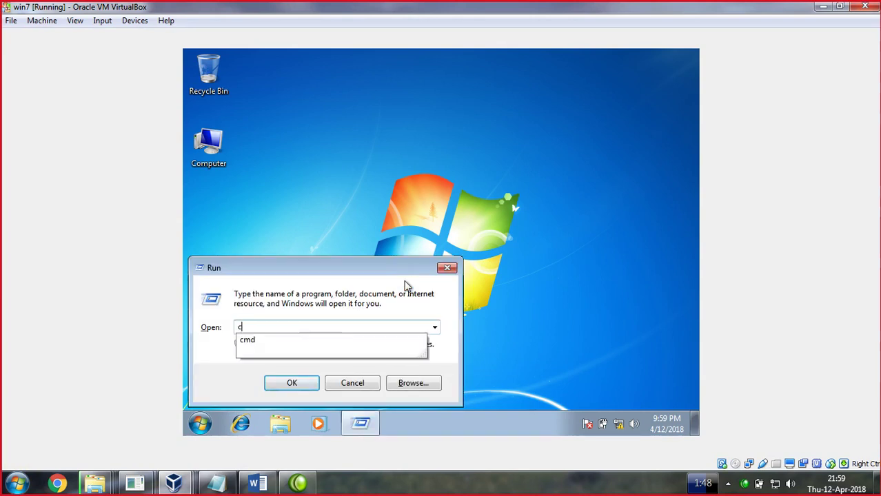
type("cmd")
key("Return")
type("nslooku")
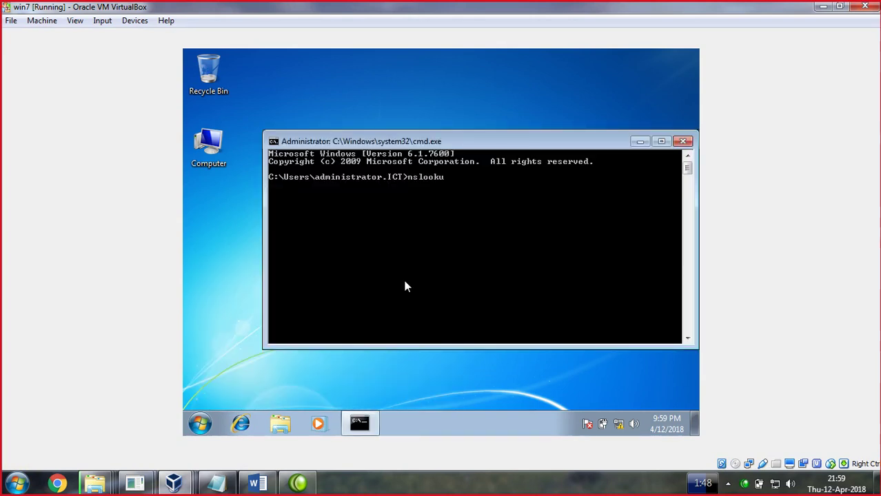
type("p")
key("Return")
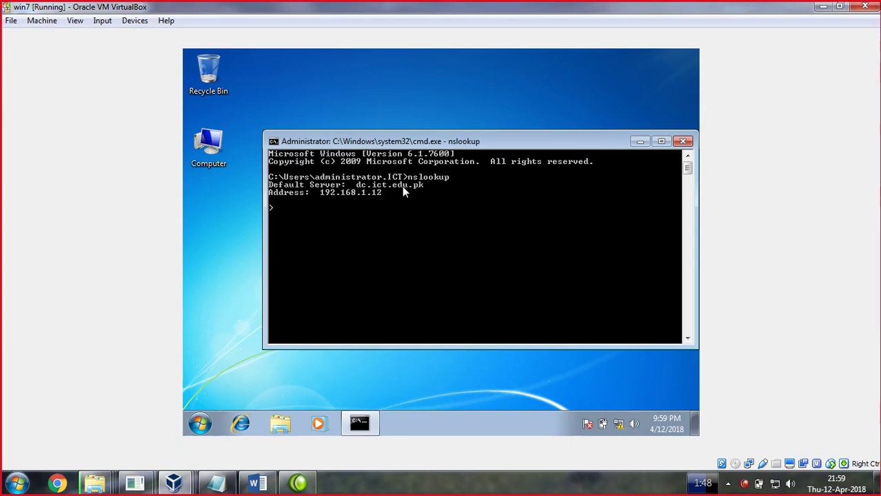
Change the Local Area Connection's IPv4 address to 192.168.1.70 and save it
left_click(683, 141)
right_click(620, 424)
left_click(620, 419)
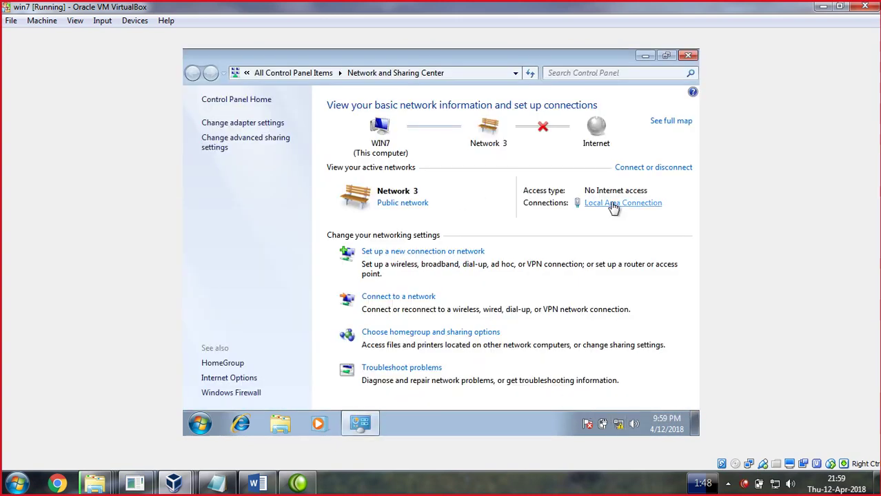
left_click(614, 208)
left_click(372, 348)
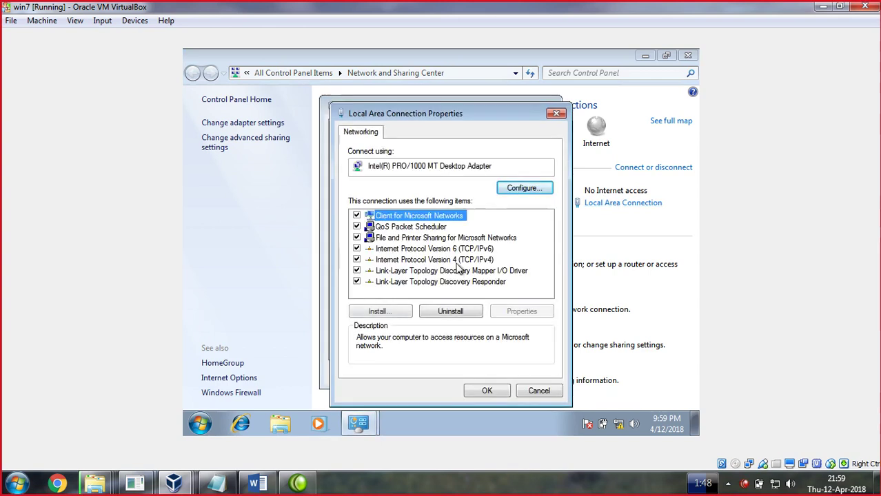
double_click(455, 259)
left_click(565, 230)
type("7")
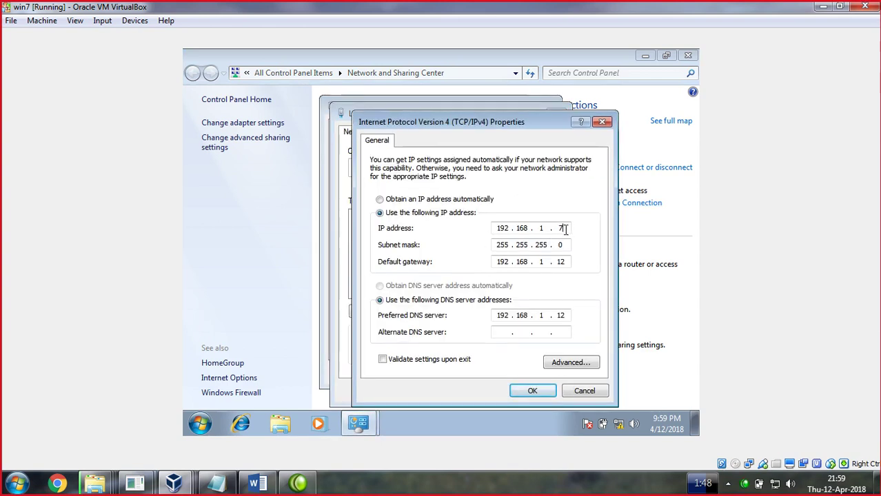
type("0")
left_click(533, 390)
left_click(478, 394)
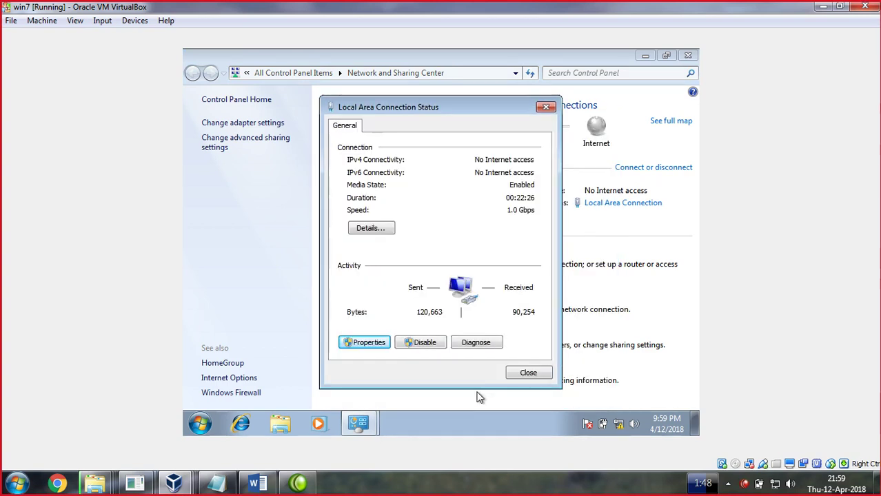
left_click(525, 373)
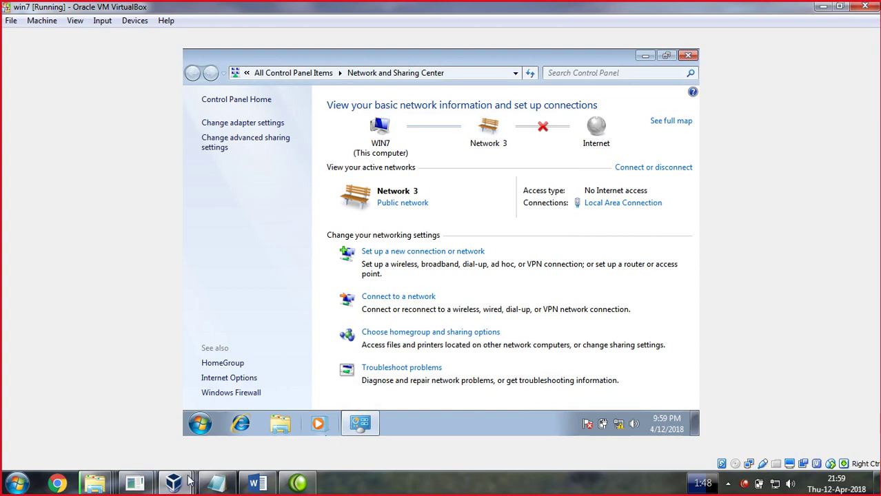
On the DC, open the ict.edu.pk zone's host records, then minimize DNS Manager
mouse_move(177, 483)
left_click(233, 410)
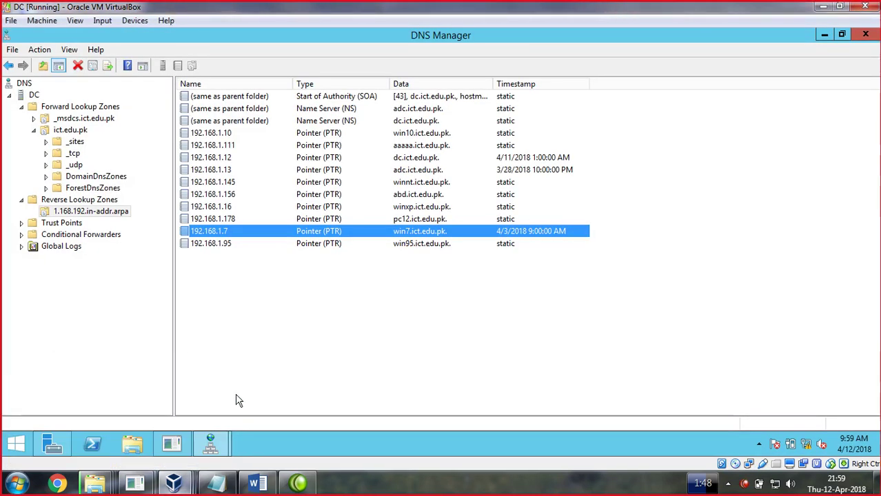
double_click(78, 108)
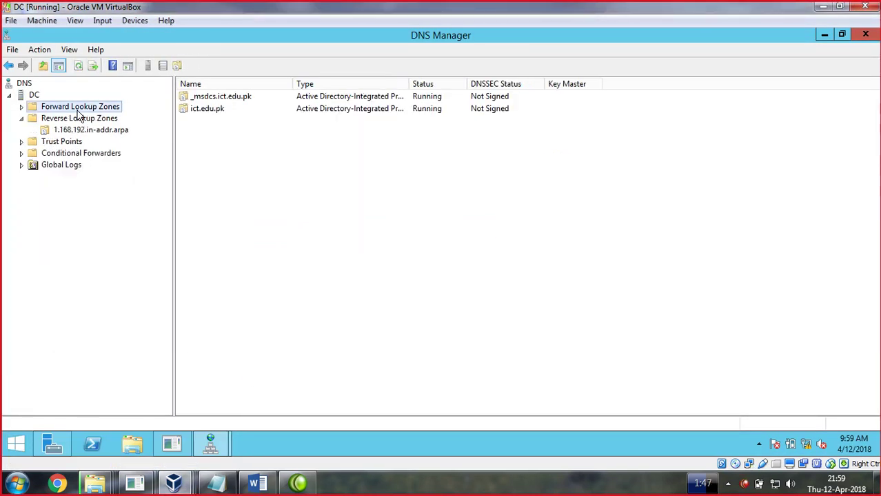
double_click(213, 111)
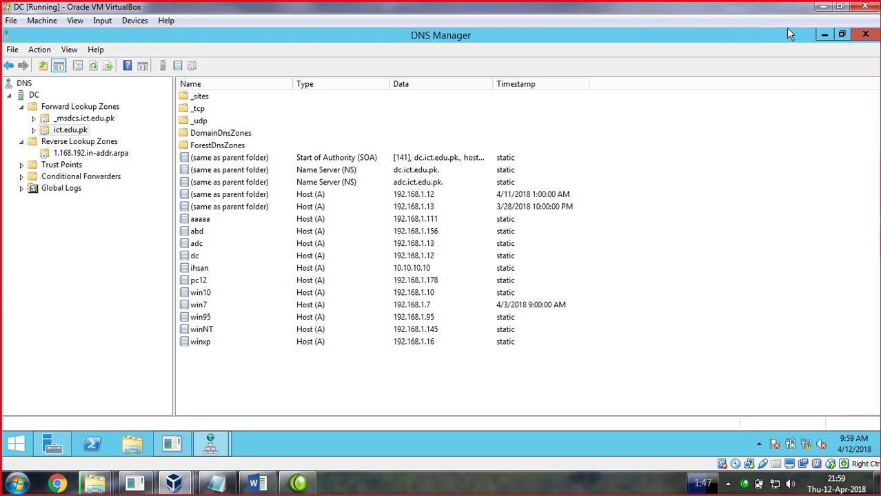
left_click(824, 35)
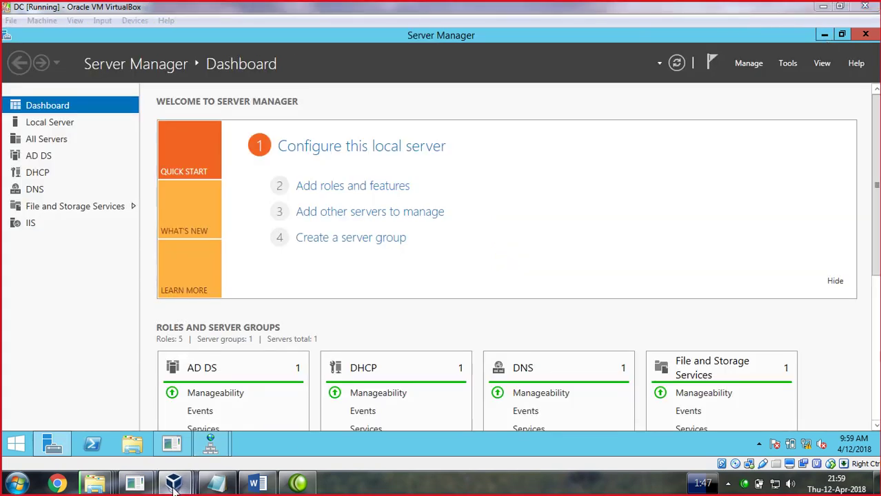
Start nslookup in a command prompt on the DC, answering from dc.ict.edu.pk at 192.168.1.12
mouse_move(174, 483)
left_click(231, 419)
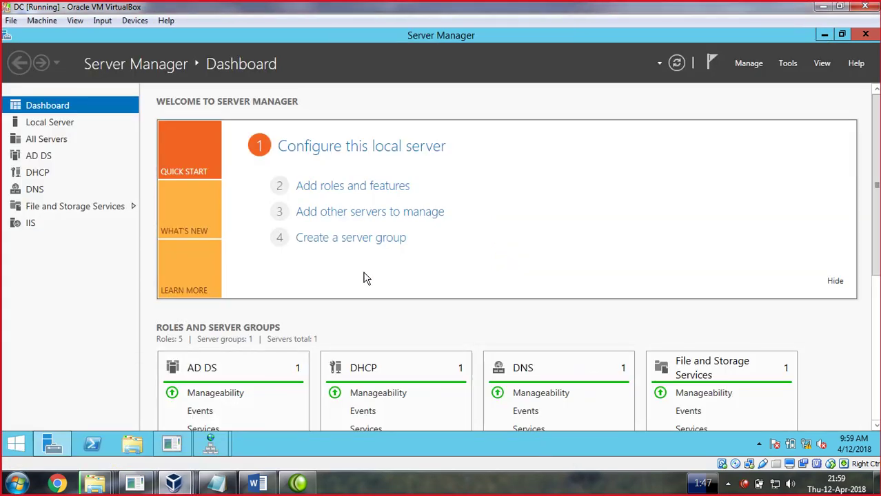
key("super+r")
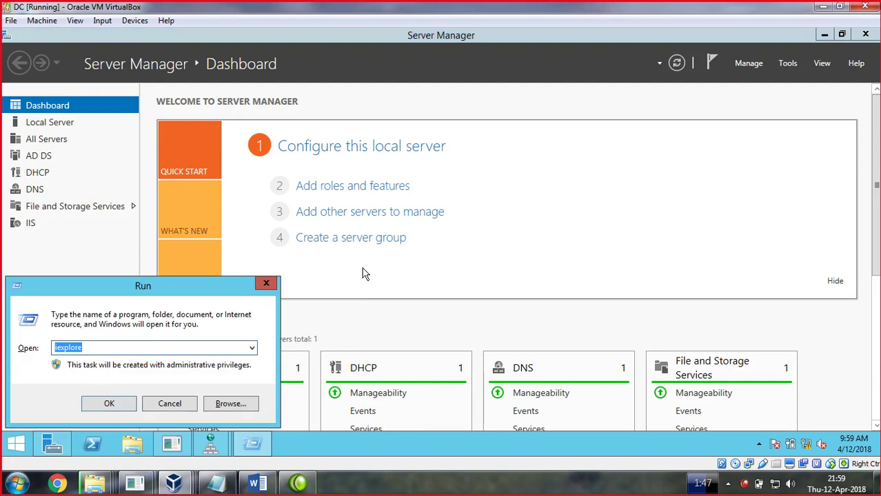
type("cmd")
key("Return")
type("n")
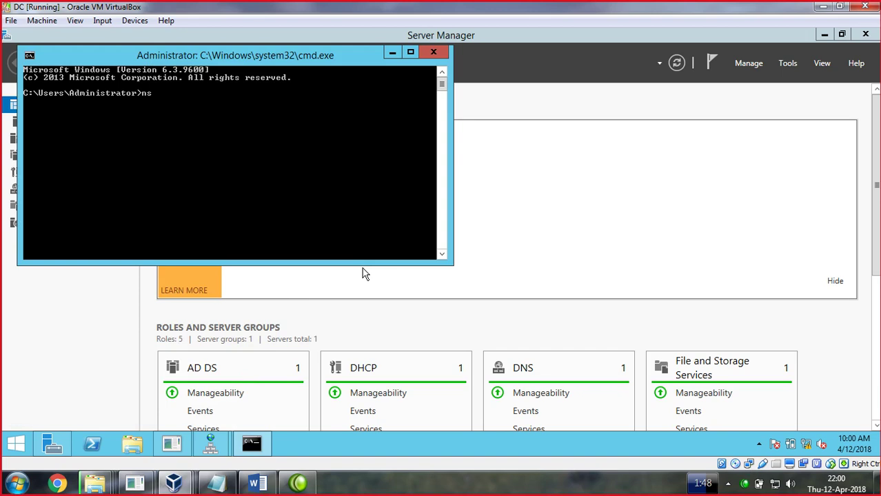
key("Return")
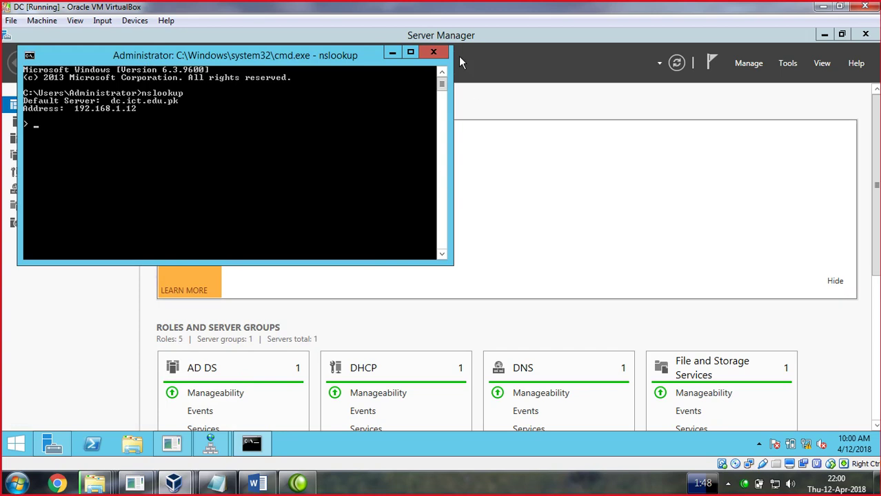
Minimize the DC's nslookup window, switch to win7 and close Network and Sharing Center
left_click(393, 53)
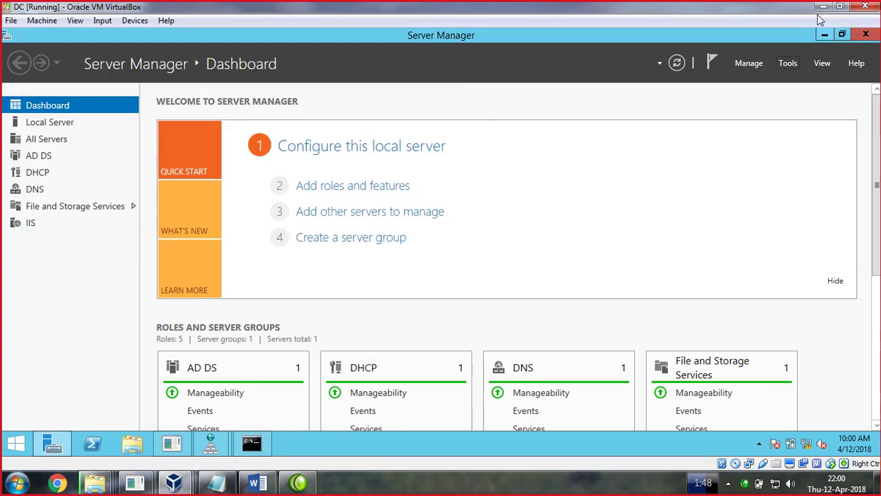
left_click(174, 482)
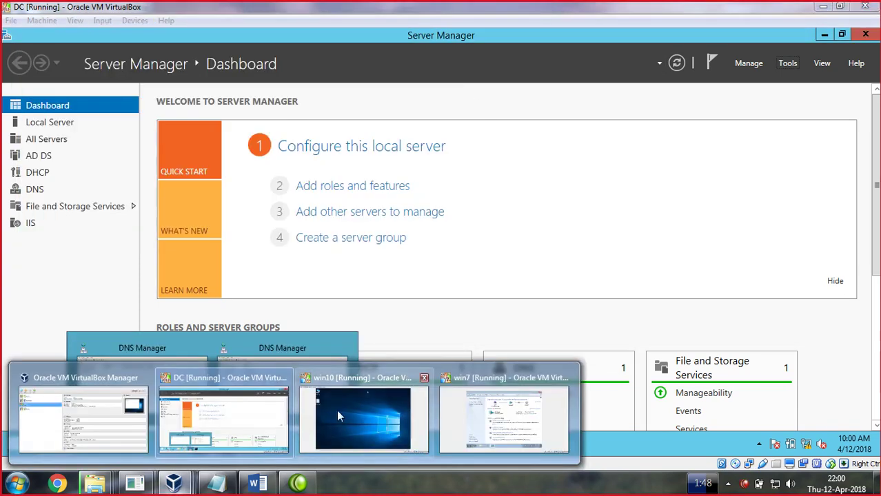
left_click(560, 421)
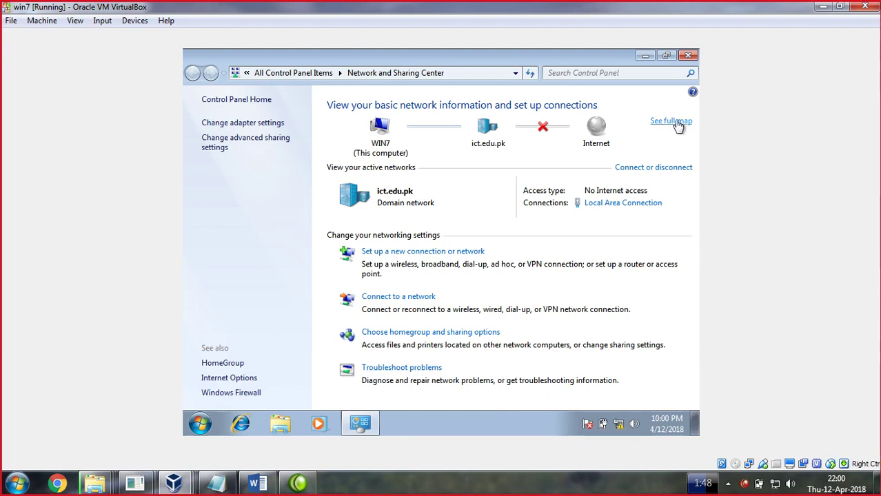
left_click(688, 56)
Run nslookup on win7 to confirm dc.ict.edu.pk at 192.168.1.12, then close it and return to the DC
left_click(200, 424)
type("cmd")
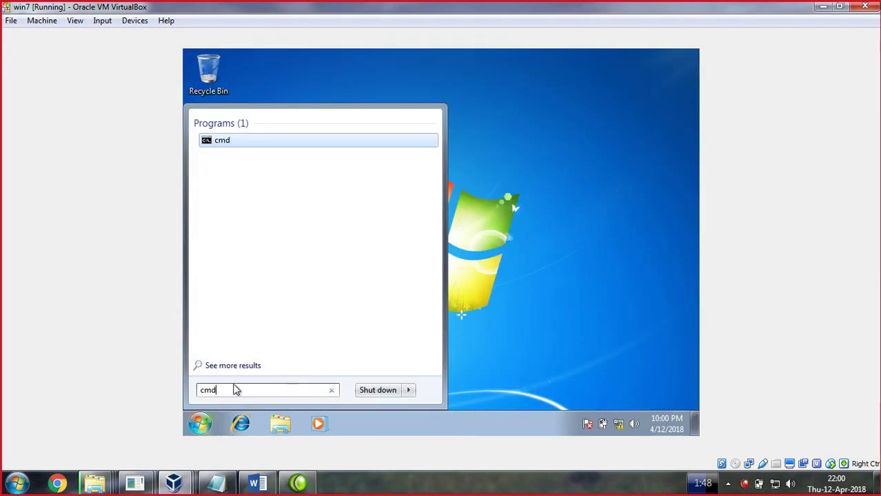
key("Return")
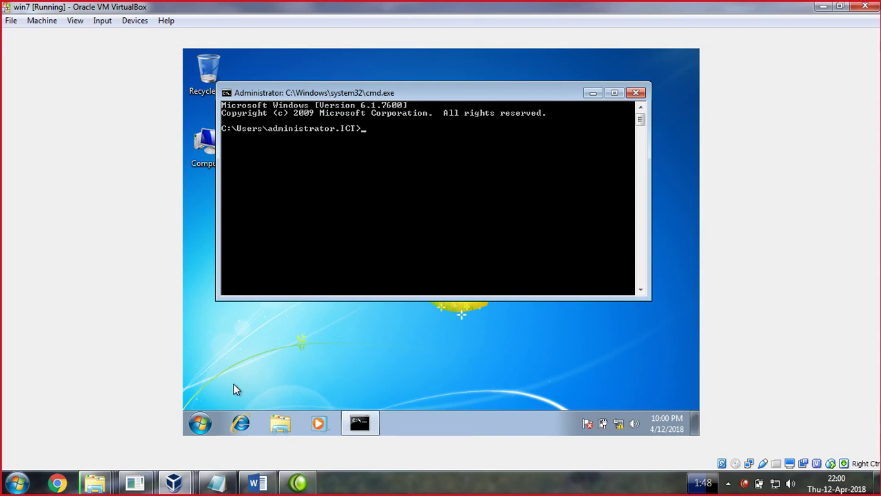
type("nslookup")
key("Return")
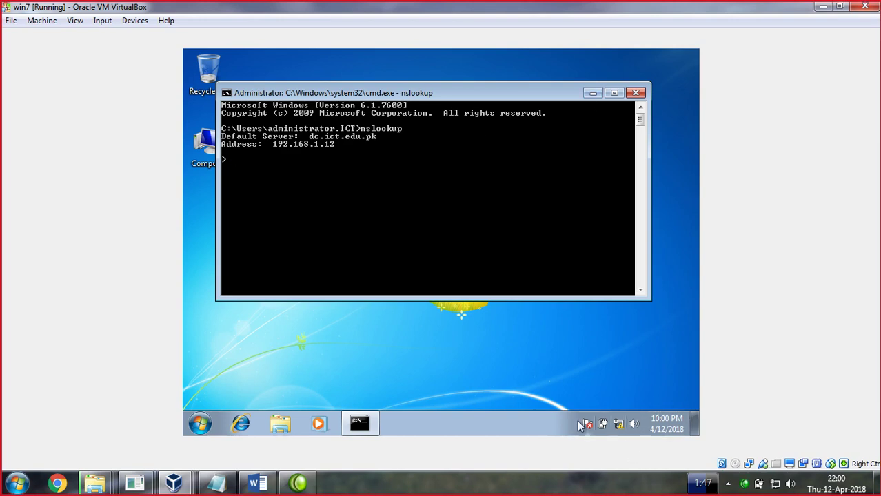
left_click(635, 93)
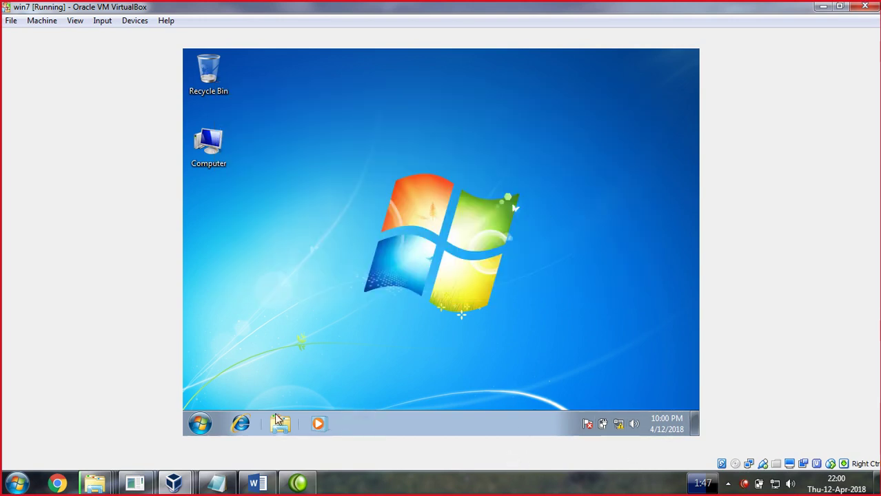
left_click(185, 484)
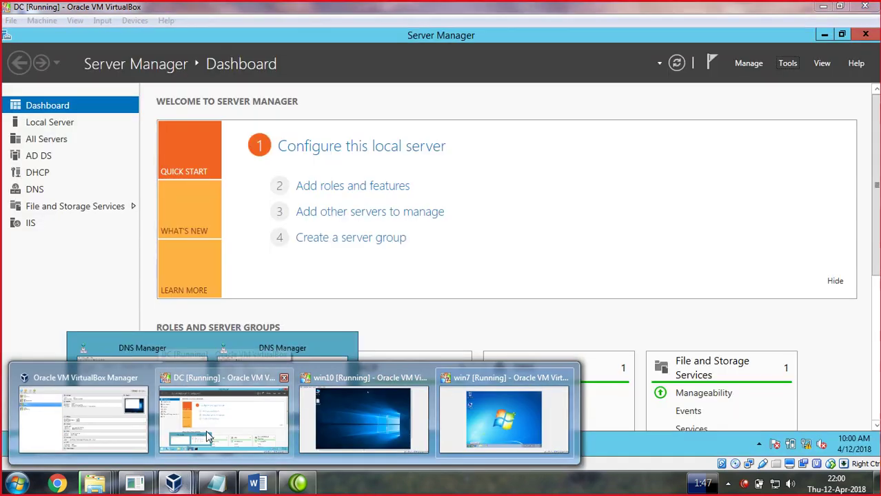
left_click(207, 430)
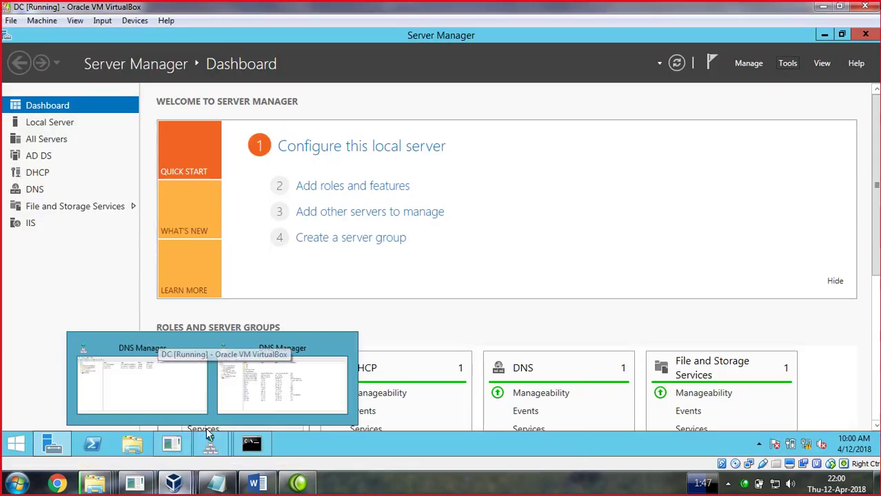
Reopen DNS Manager and confirm the win7 A record in ict.edu.pk now reads 192.168.1.70
left_click(783, 65)
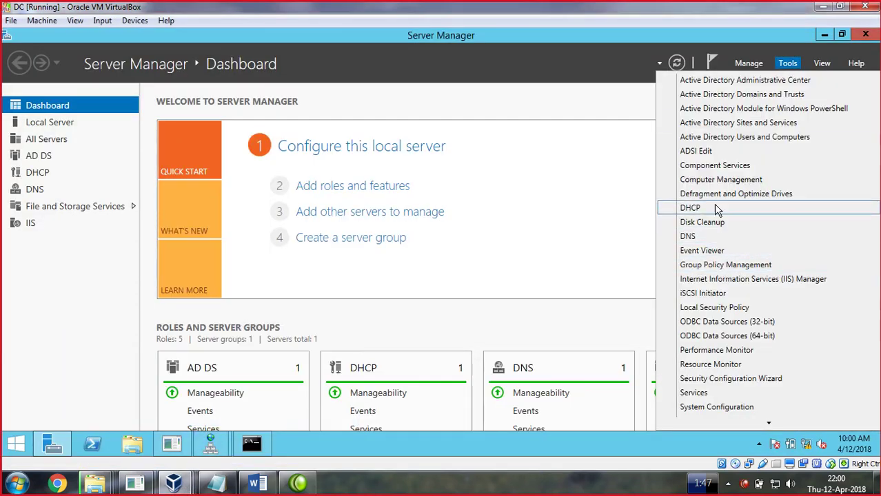
left_click(698, 236)
double_click(210, 109)
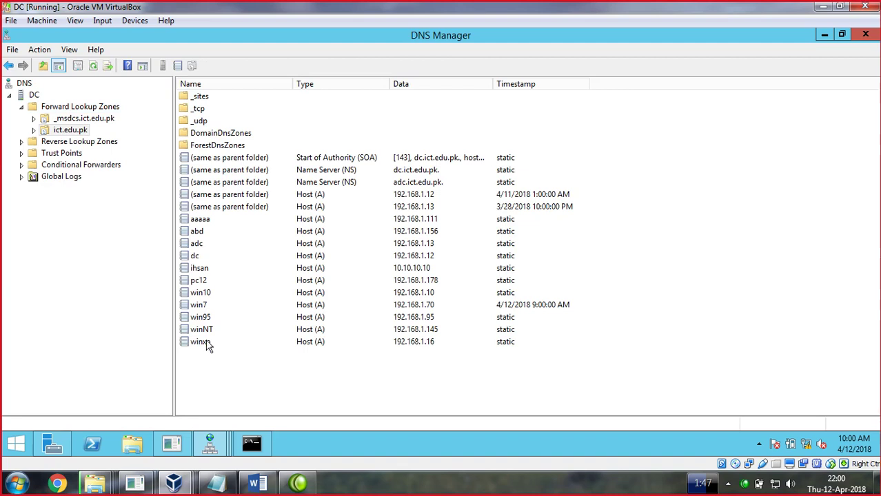
left_click(258, 318)
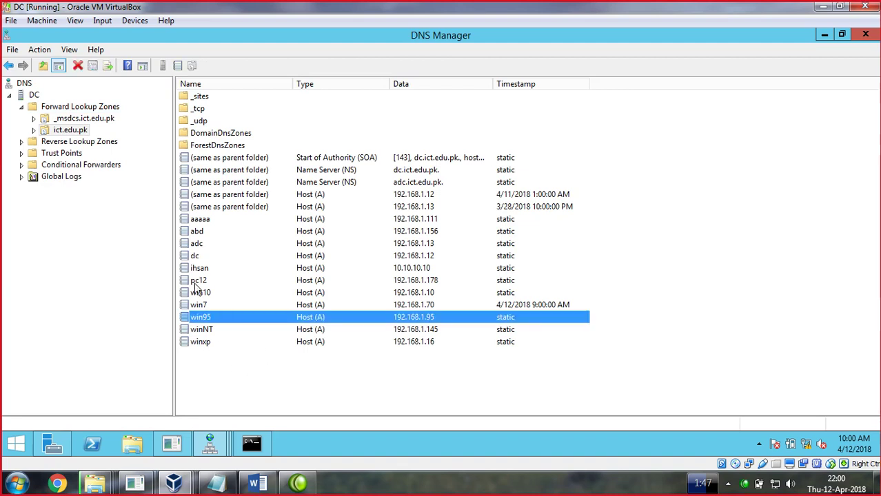
left_click(382, 491)
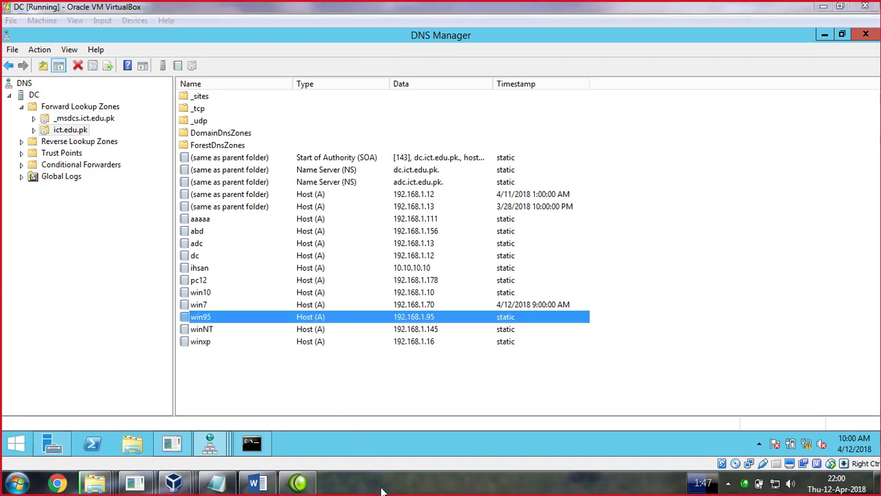
key("Up")
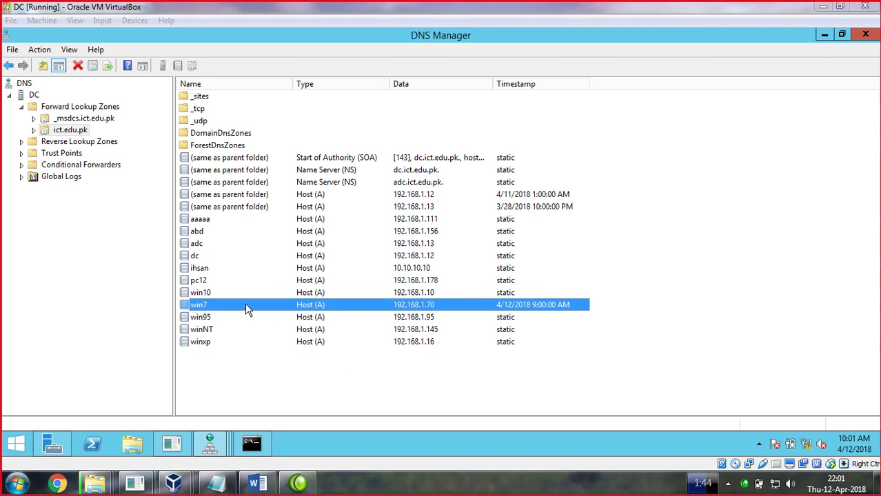
left_click(427, 308)
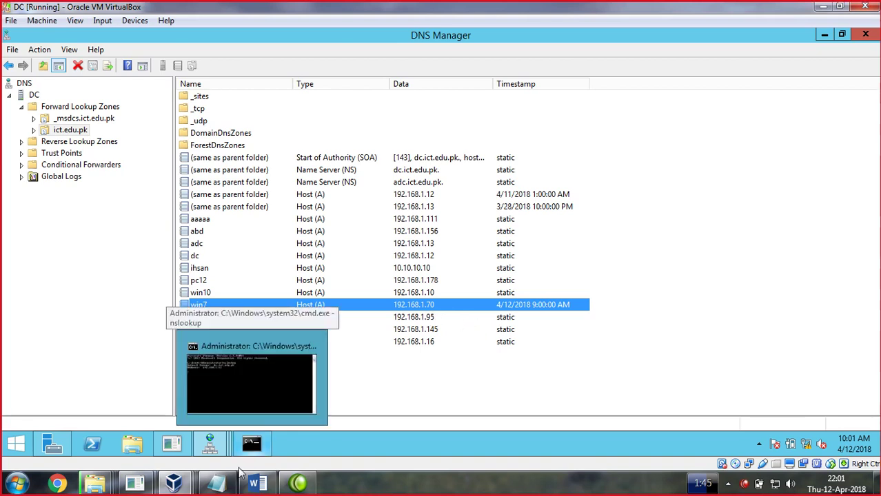
left_click(381, 492)
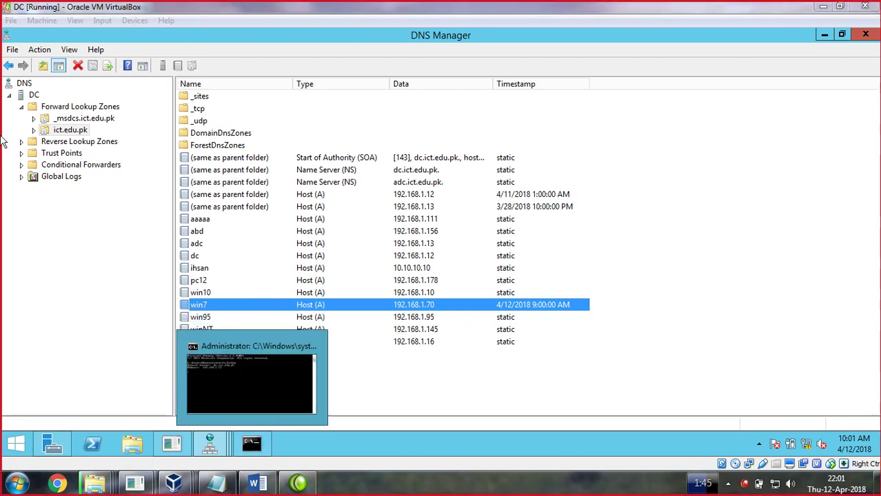
left_click(22, 108)
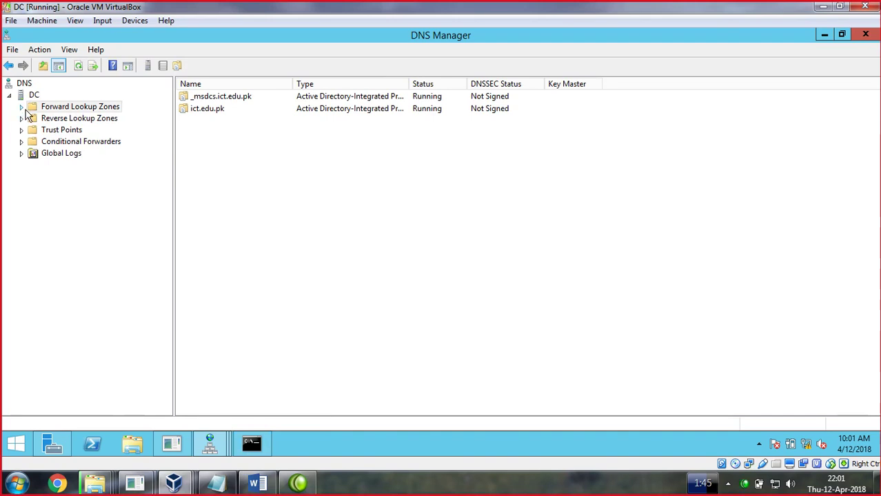
Delete the ict.edu.pk forward lookup zone, including from Active Directory
left_click(23, 109)
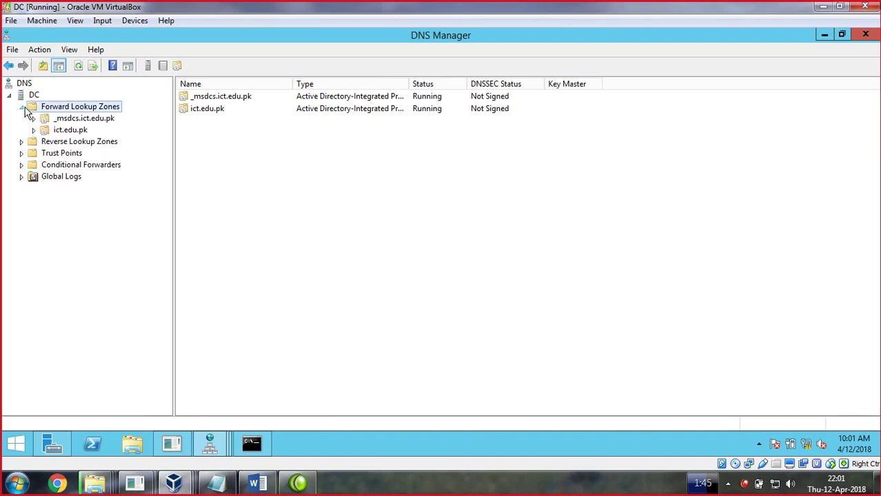
right_click(77, 132)
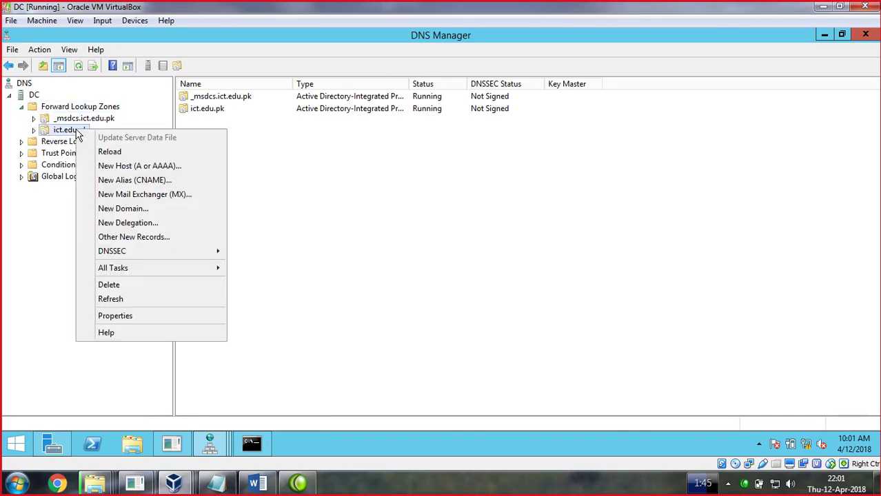
left_click(117, 289)
left_click(471, 283)
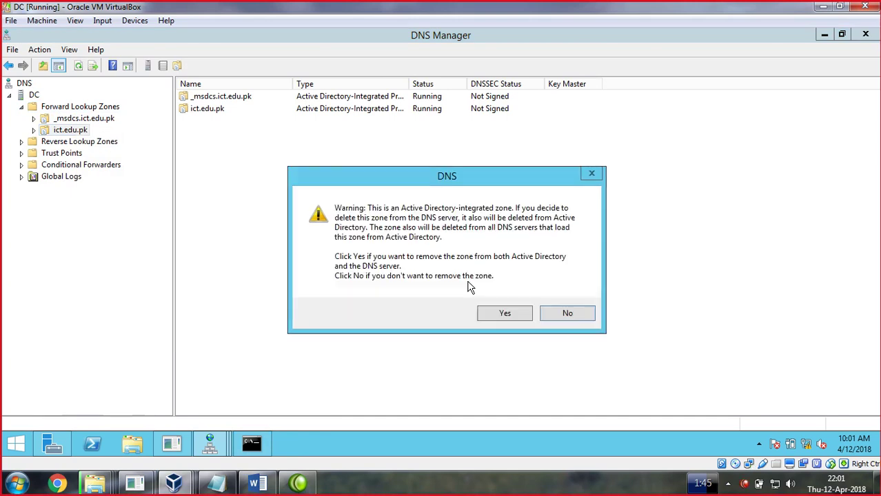
left_click(506, 314)
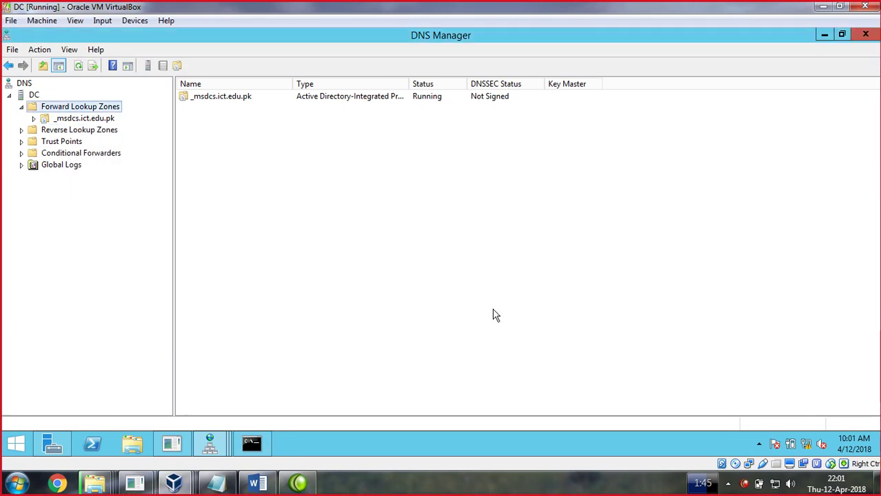
Delete the 1.168.192.in-addr.arpa reverse zone, including from Active Directory, and close DNS Manager
double_click(26, 131)
right_click(60, 143)
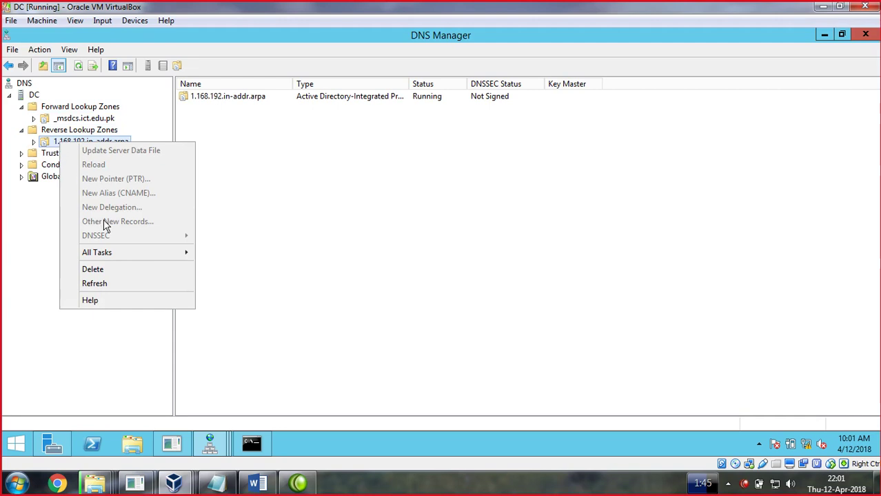
left_click(104, 272)
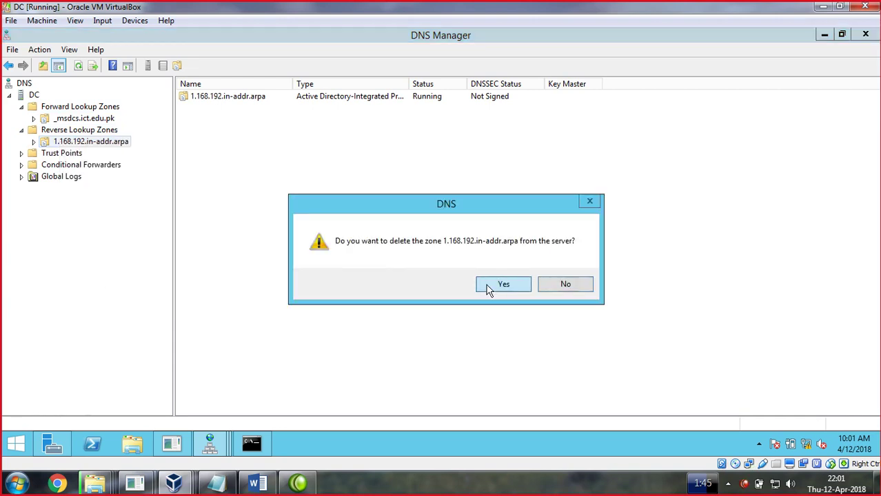
left_click(496, 285)
left_click(502, 315)
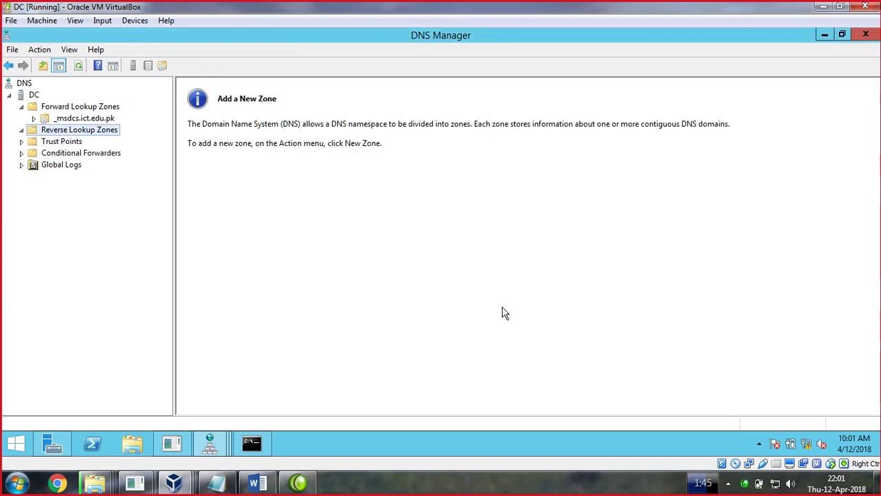
left_click(865, 34)
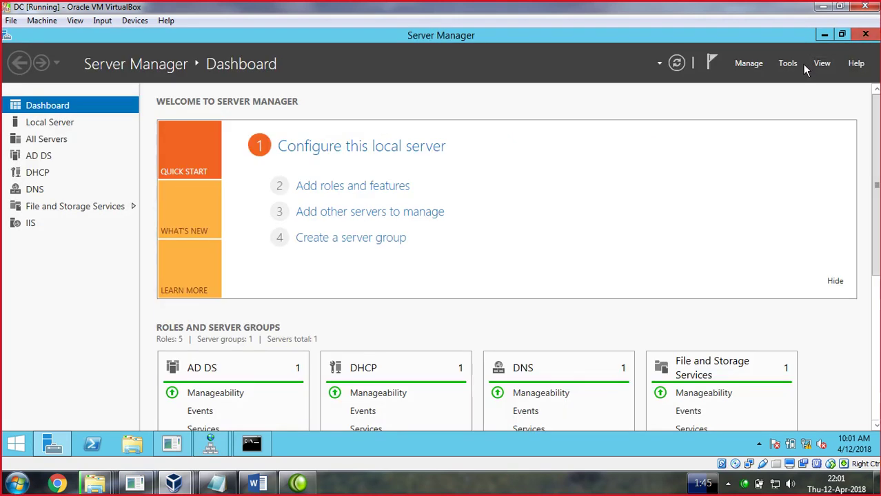
Remove the DNS Server role and its dependent management features via Remove Roles and Features
left_click(658, 63)
left_click(739, 63)
left_click(499, 338)
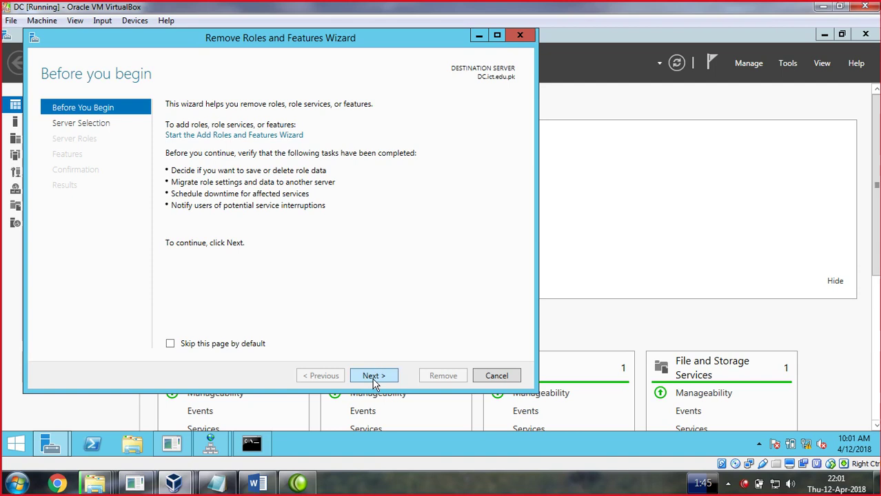
left_click(373, 378)
left_click(373, 376)
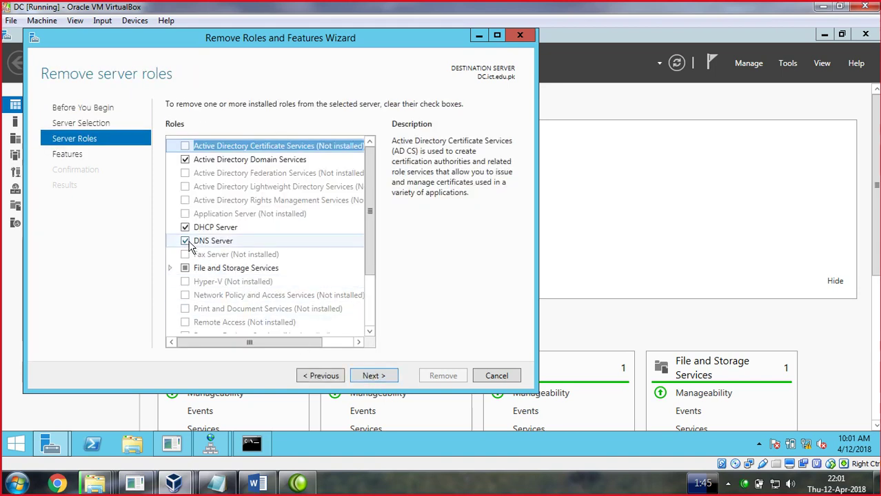
left_click(186, 241)
left_click(314, 318)
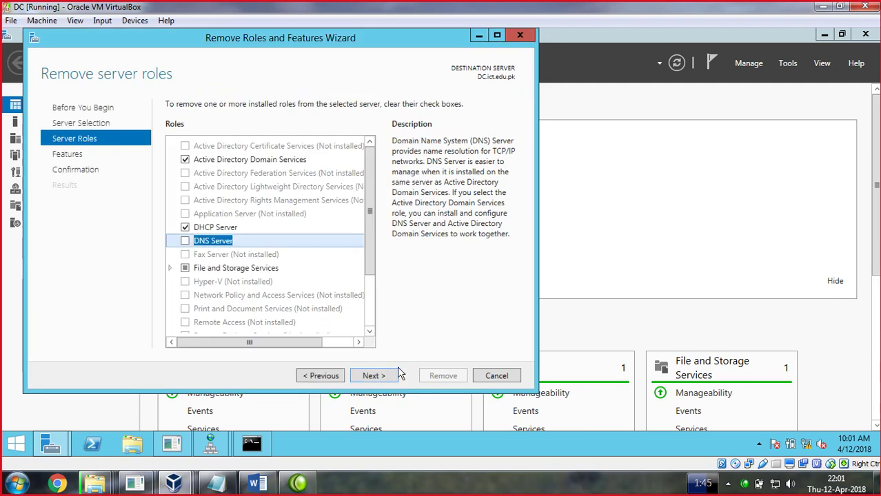
left_click(384, 375)
left_click(380, 379)
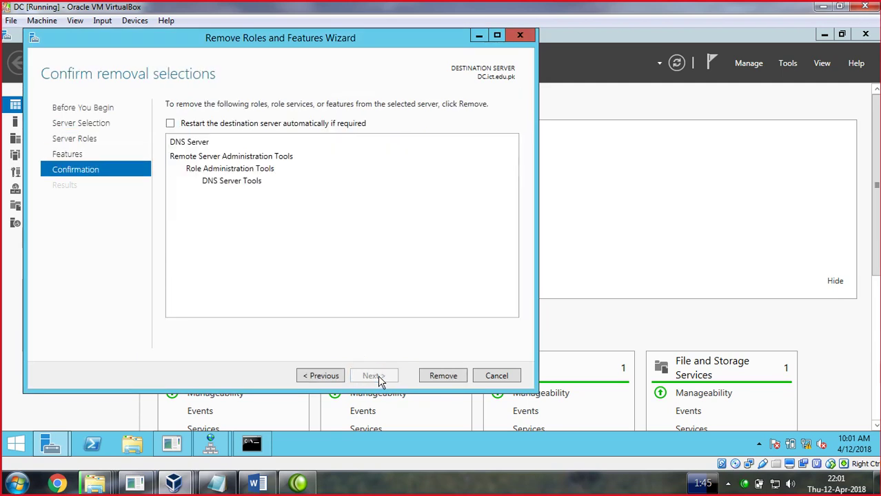
left_click(441, 377)
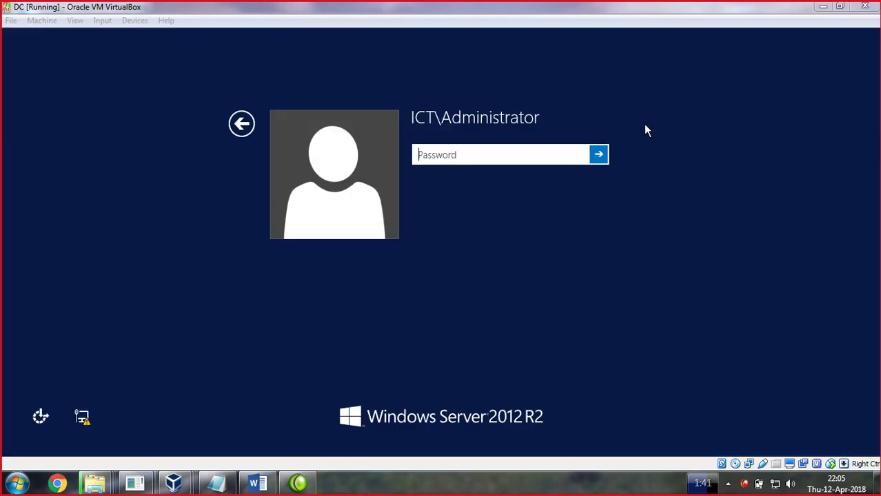
Sign back in to the DC with the administrator password
left_click(487, 149)
type("••••••••")
key("Return")
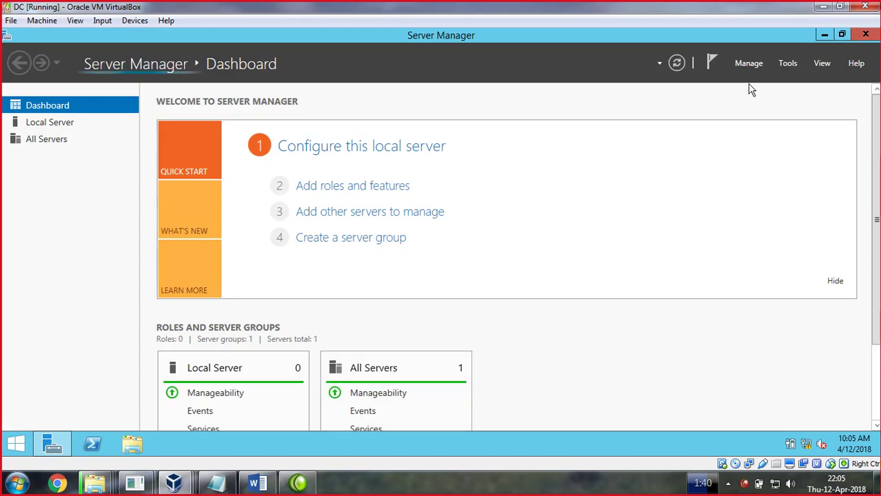
Open the Add Roles and Features wizard with role-based installation and advance to Server Roles
left_click(747, 66)
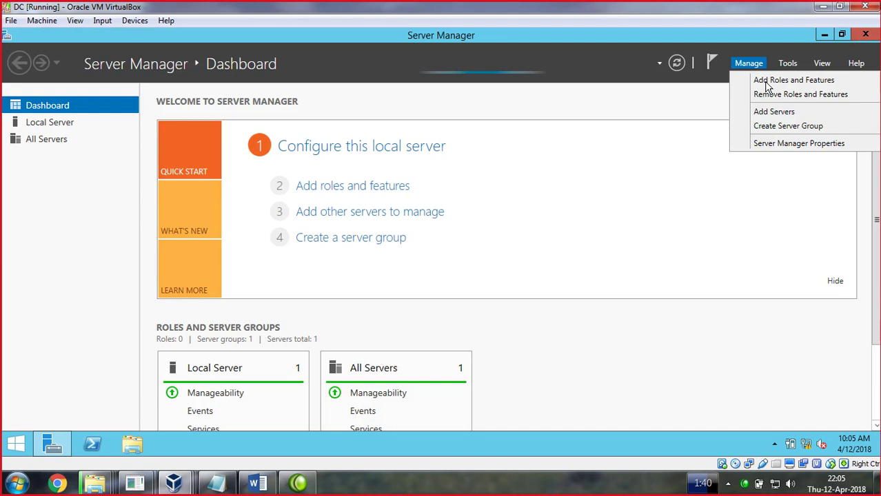
left_click(766, 81)
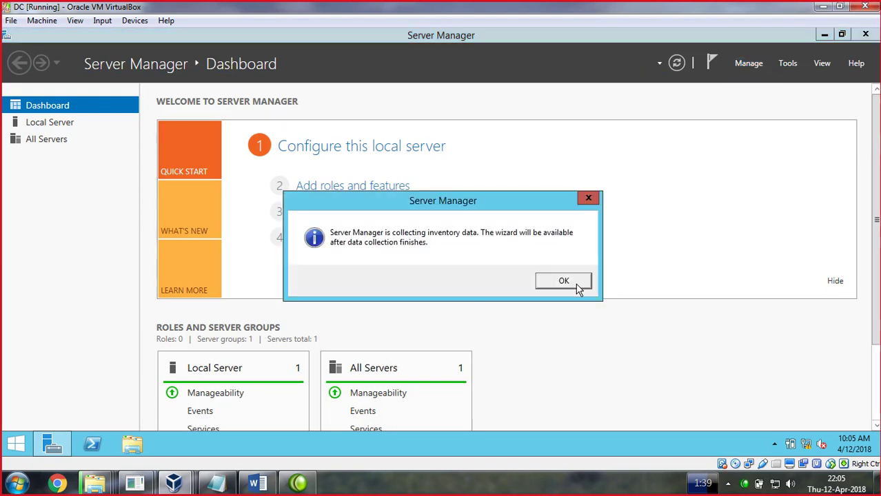
left_click(575, 284)
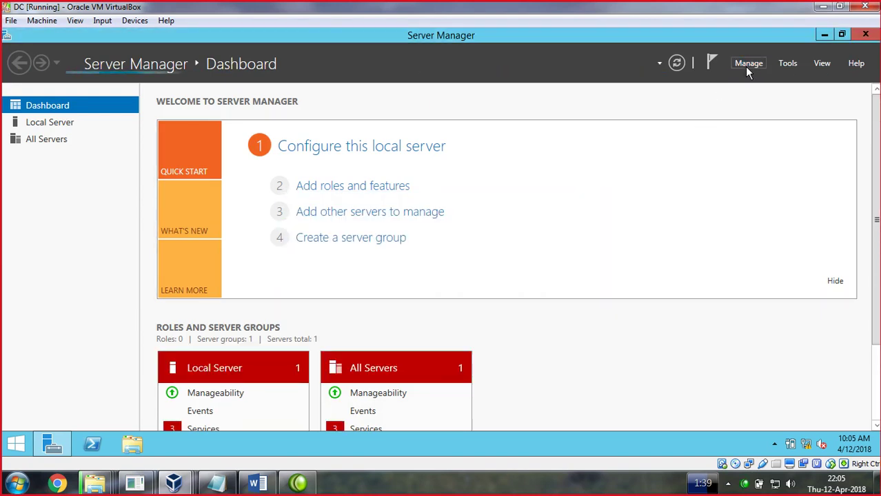
left_click(748, 66)
left_click(758, 85)
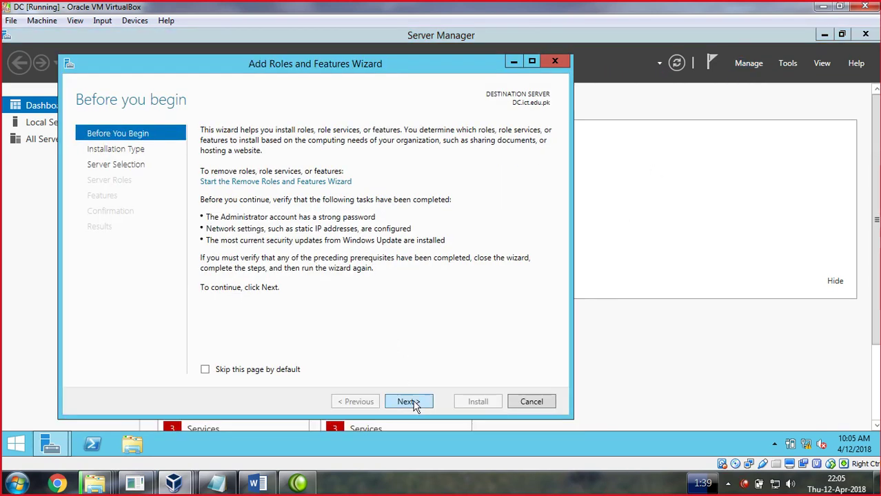
left_click(414, 406)
left_click(414, 407)
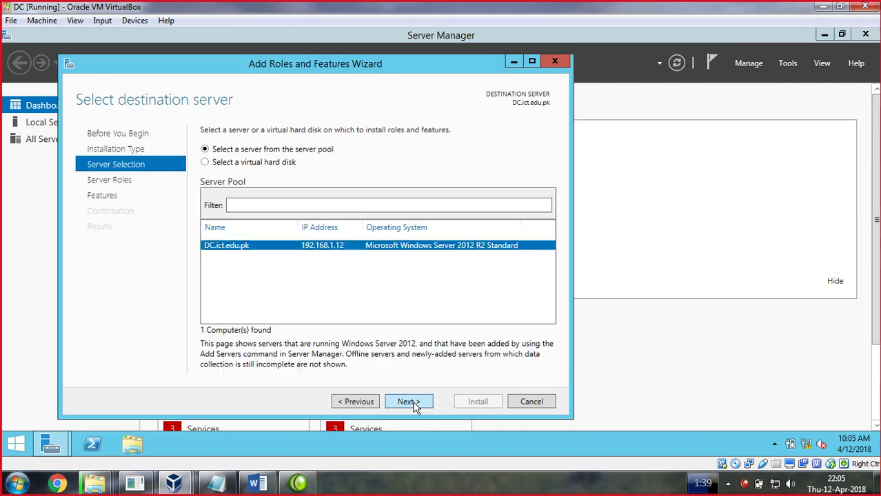
left_click(414, 407)
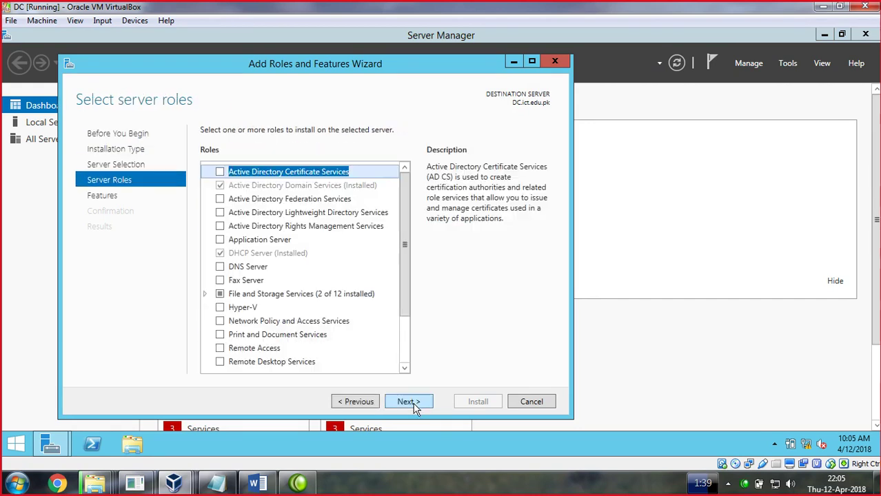
Install the DNS Server role with its management tools, then bring up the host's blank Notepad
left_click(220, 267)
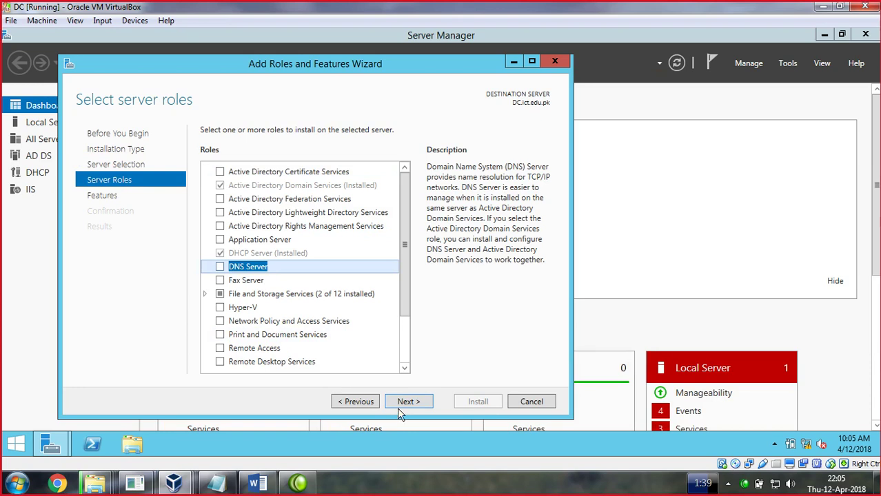
left_click(357, 343)
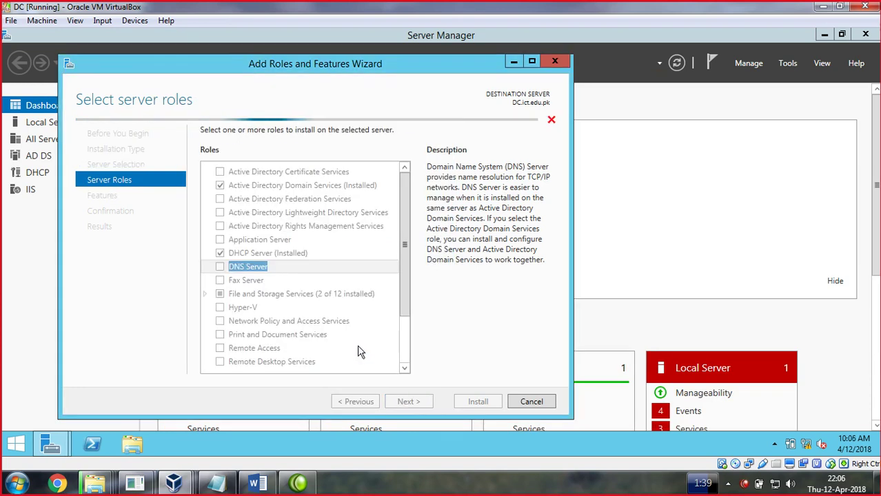
left_click(416, 405)
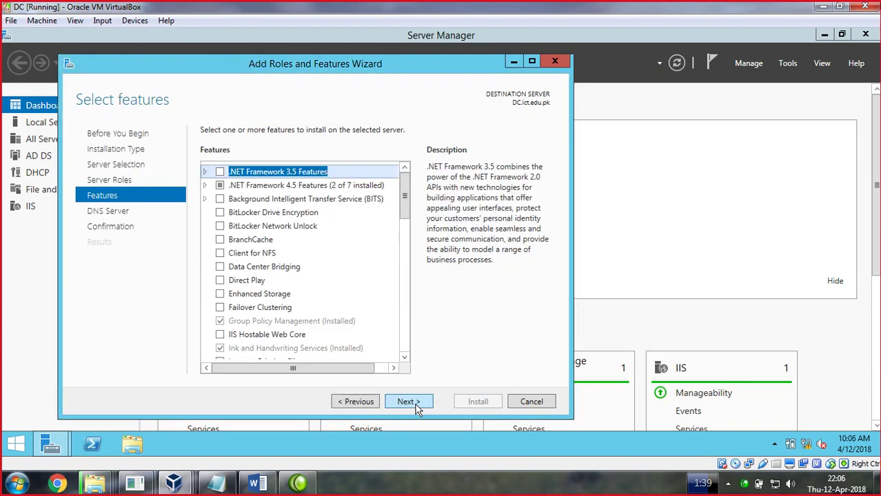
left_click(416, 405)
left_click(416, 405)
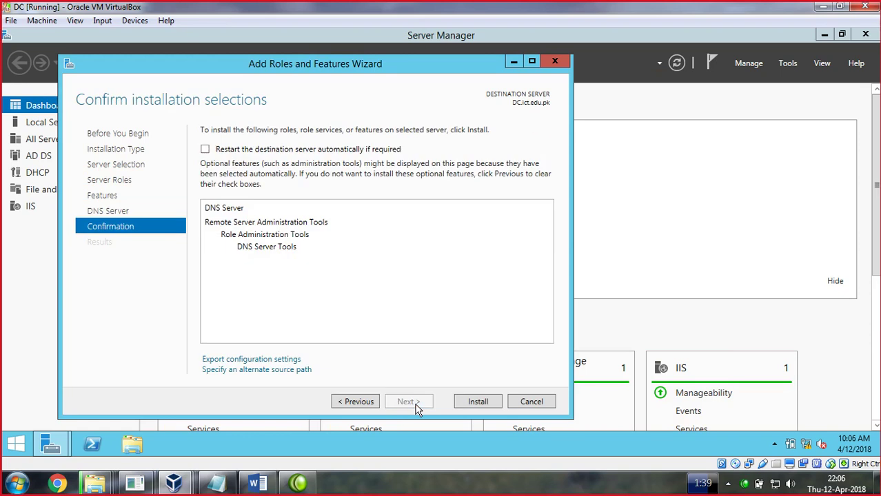
left_click(473, 405)
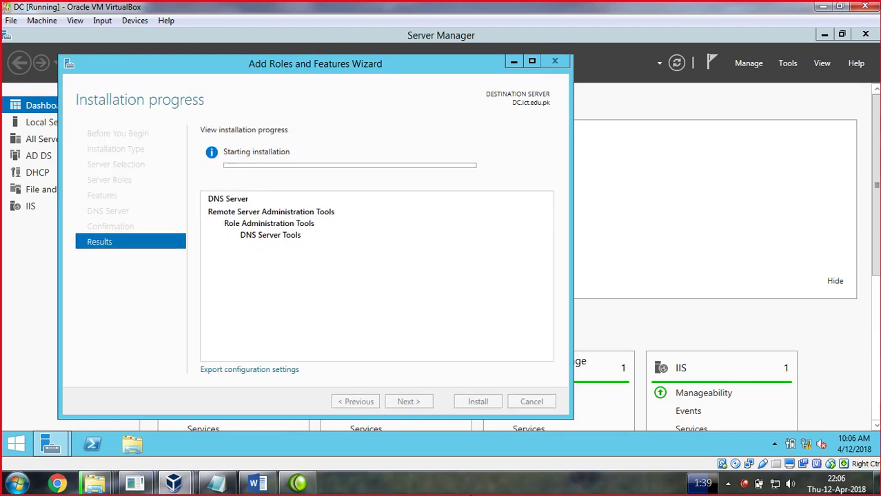
left_click(473, 490)
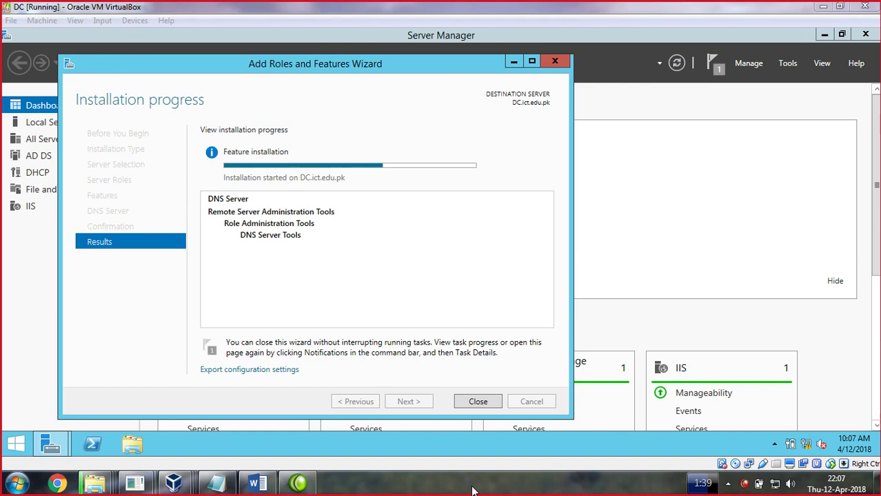
left_click(478, 402)
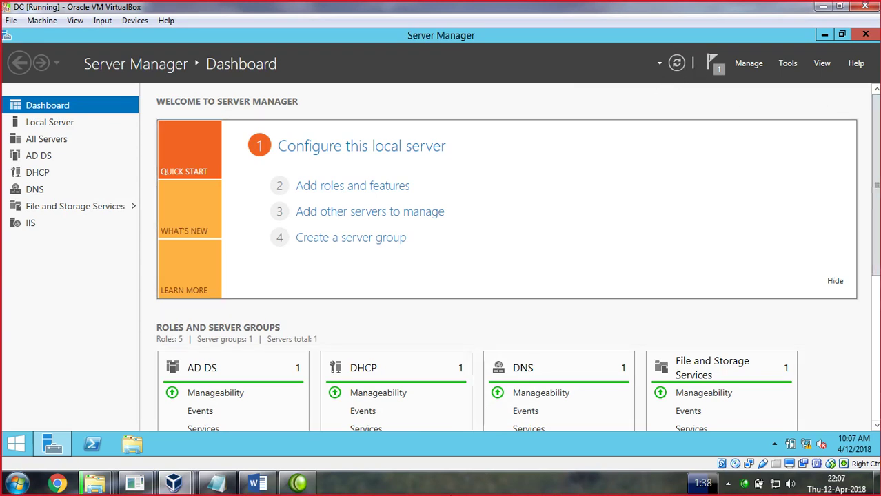
left_click(220, 484)
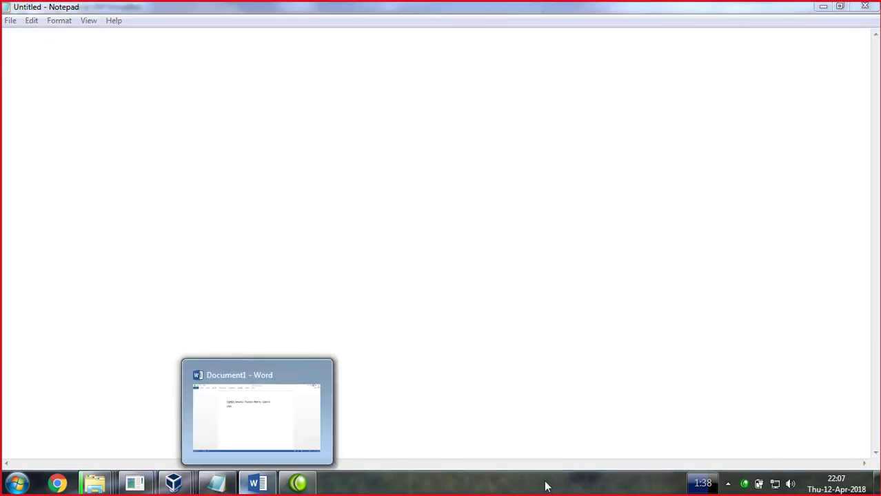
Handwrite DNS with two branches labelled Manual and Automatic
mouse_move(332, 49)
left_mouse_down()
mouse_move(336, 66)
mouse_move(364, 57)
mouse_move(377, 84)
left_mouse_up()
mouse_move(386, 47)
left_mouse_down()
mouse_move(415, 90)
mouse_move(413, 71)
left_mouse_up()
left_click_drag(421, 31, 429, 66)
left_click_drag(355, 97, 270, 154)
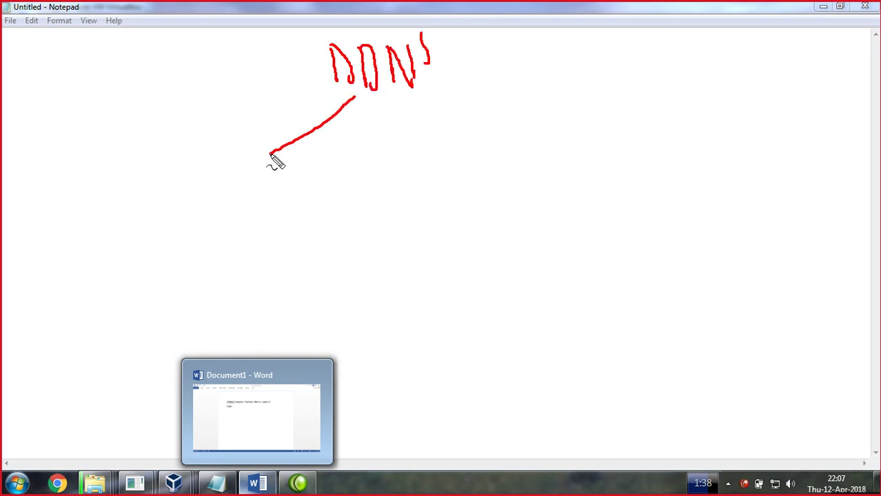
left_click_drag(355, 98, 453, 149)
mouse_move(147, 175)
left_mouse_down()
mouse_move(151, 191)
mouse_move(173, 187)
mouse_move(194, 198)
mouse_move(225, 188)
left_mouse_up()
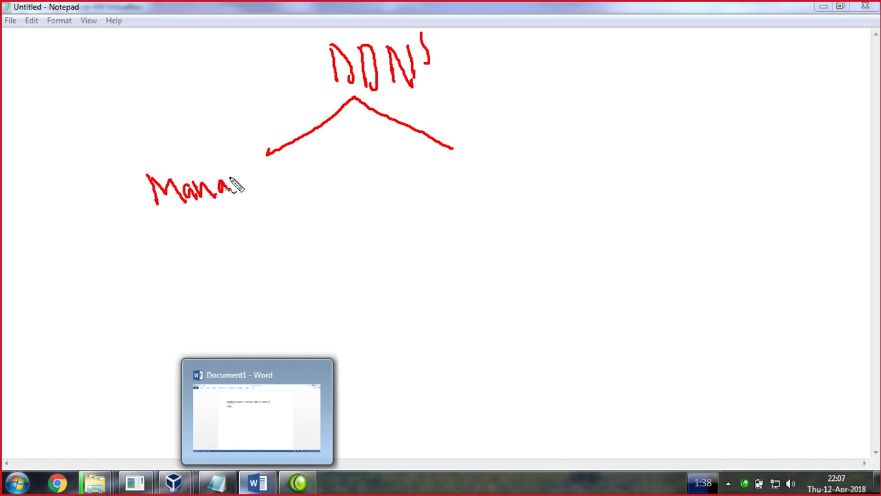
mouse_move(230, 180)
left_mouse_down()
mouse_move(225, 163)
mouse_move(258, 215)
left_mouse_up()
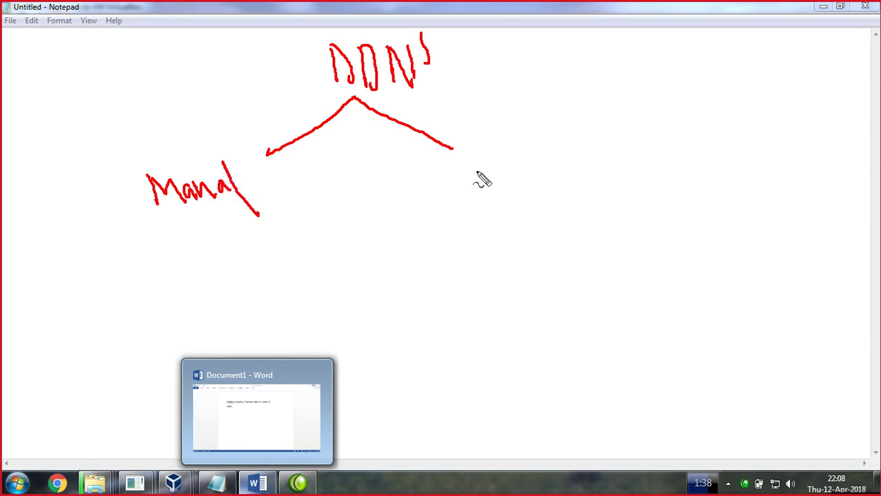
mouse_move(465, 173)
left_mouse_down()
mouse_move(471, 168)
mouse_move(482, 189)
mouse_move(487, 181)
mouse_move(505, 183)
mouse_move(515, 151)
mouse_move(528, 173)
mouse_move(539, 160)
mouse_move(592, 156)
mouse_move(602, 134)
left_mouse_up()
mouse_move(604, 102)
left_mouse_down()
mouse_move(620, 134)
mouse_move(634, 127)
mouse_move(625, 113)
mouse_move(652, 132)
left_mouse_up()
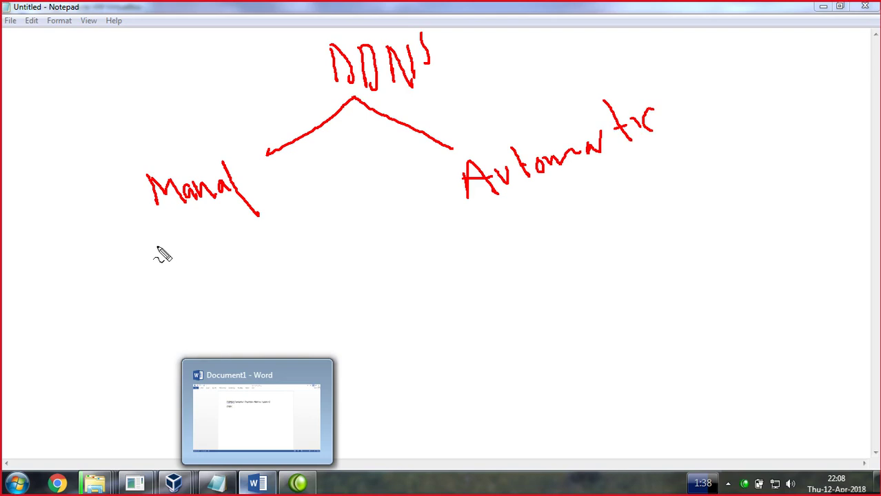
Write Com under Manual and DHCP under Automatic, tick them, then clear the ink
mouse_move(156, 244)
left_mouse_down()
mouse_move(157, 270)
mouse_move(176, 246)
mouse_move(199, 242)
mouse_move(220, 256)
mouse_move(230, 244)
left_mouse_up()
mouse_move(495, 211)
left_mouse_down()
mouse_move(537, 253)
mouse_move(570, 240)
mouse_move(569, 215)
mouse_move(586, 235)
mouse_move(616, 247)
mouse_move(625, 231)
mouse_move(636, 236)
left_mouse_up()
left_click_drag(638, 191, 632, 235)
mouse_move(659, 190)
left_mouse_down()
mouse_move(659, 222)
mouse_move(679, 224)
left_mouse_up()
mouse_move(670, 166)
left_mouse_down()
mouse_move(675, 183)
mouse_move(662, 195)
left_mouse_up()
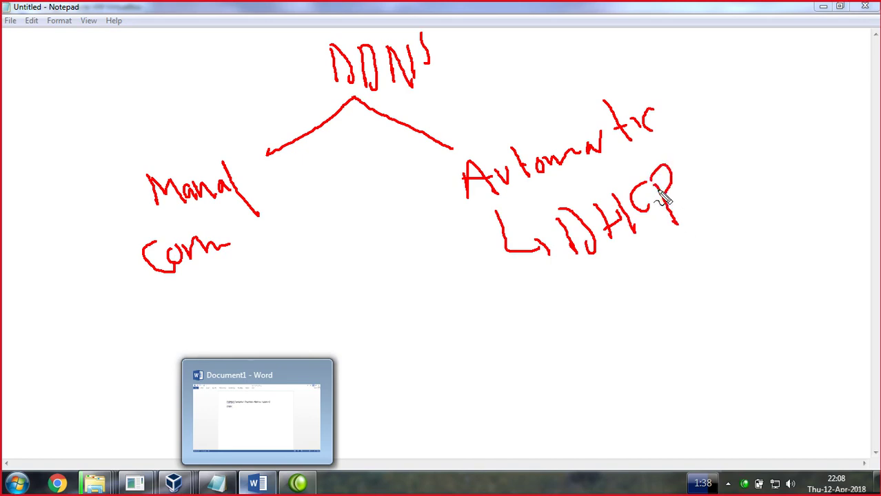
mouse_move(689, 170)
left_mouse_down()
mouse_move(702, 181)
mouse_move(750, 144)
left_mouse_up()
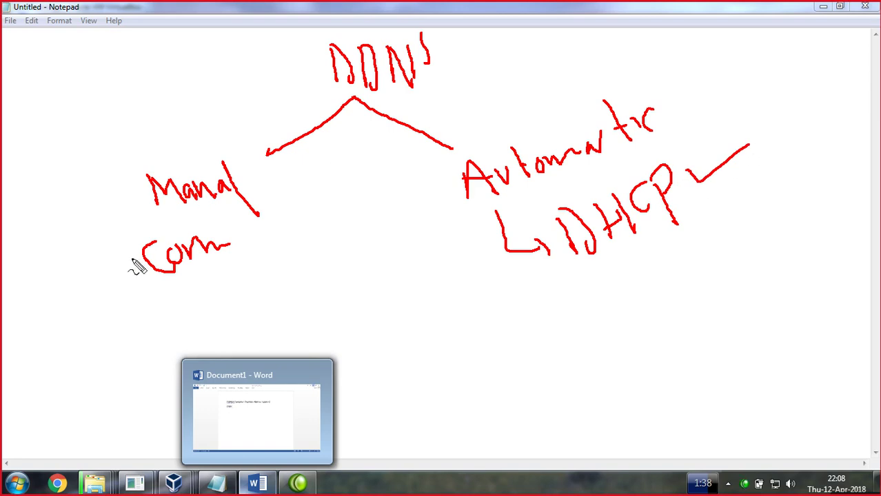
mouse_move(94, 261)
left_mouse_down()
mouse_move(100, 274)
mouse_move(165, 242)
left_mouse_up()
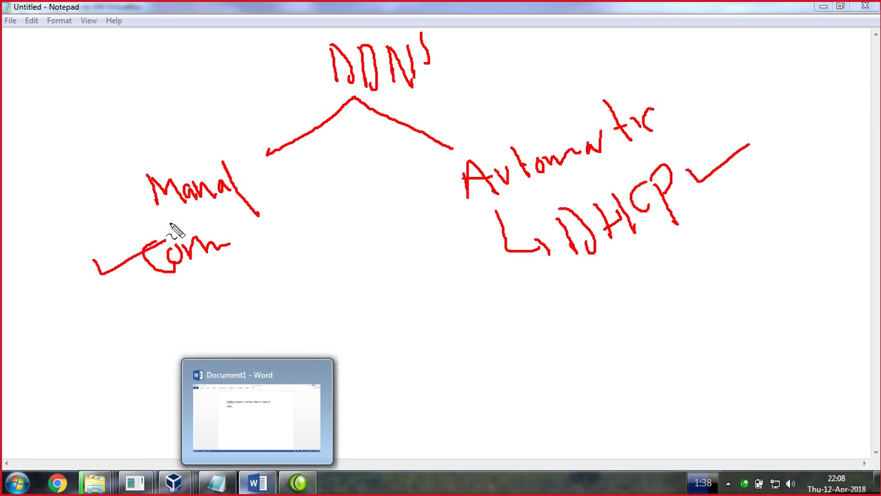
left_click_drag(182, 156, 212, 141)
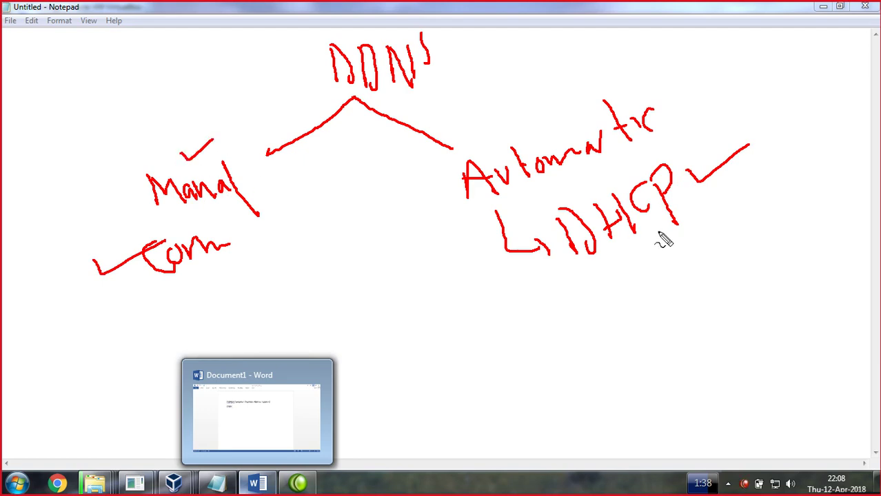
key("Escape")
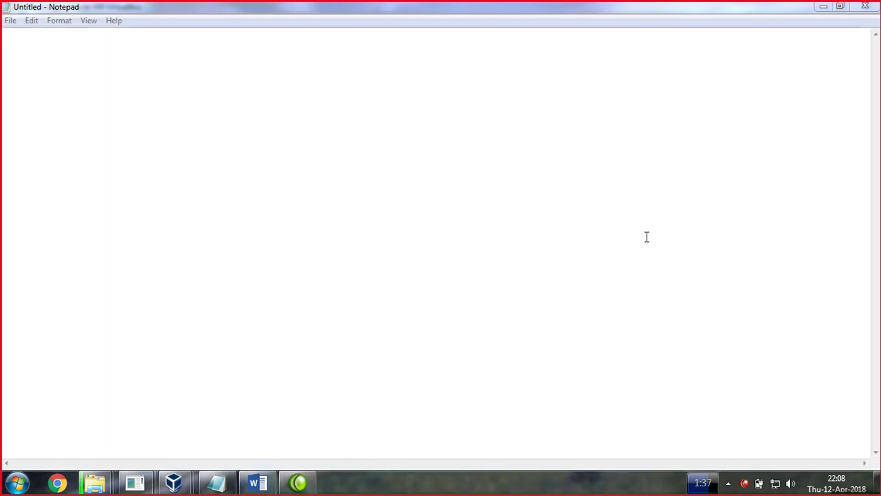
With the pen re-enabled, draw a server box labelled DC+DNS and DDNS
key("ctrl+2")
mouse_move(381, 61)
left_mouse_down()
mouse_move(343, 70)
mouse_move(345, 146)
left_mouse_up()
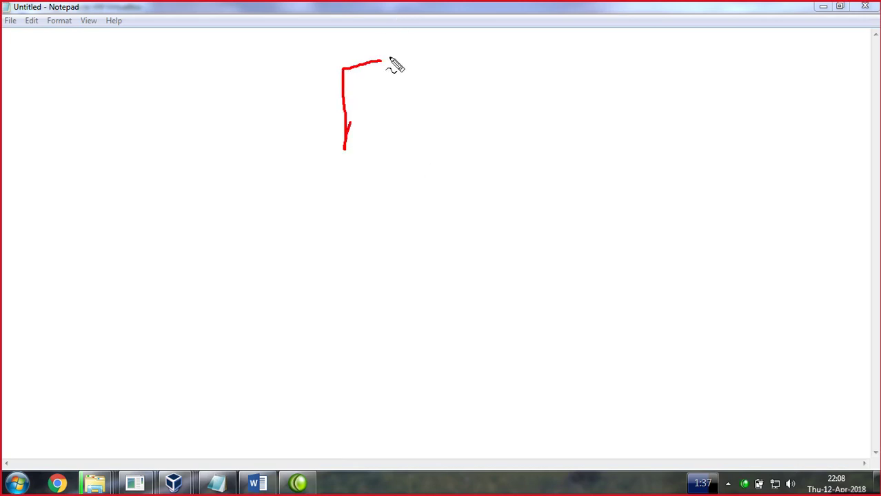
mouse_move(384, 60)
left_mouse_down()
mouse_move(392, 135)
mouse_move(350, 148)
mouse_move(362, 123)
left_mouse_up()
left_click_drag(418, 55, 429, 57)
mouse_move(435, 68)
left_mouse_down()
mouse_move(464, 59)
mouse_move(455, 53)
mouse_move(474, 65)
mouse_move(496, 44)
mouse_move(513, 47)
left_mouse_up()
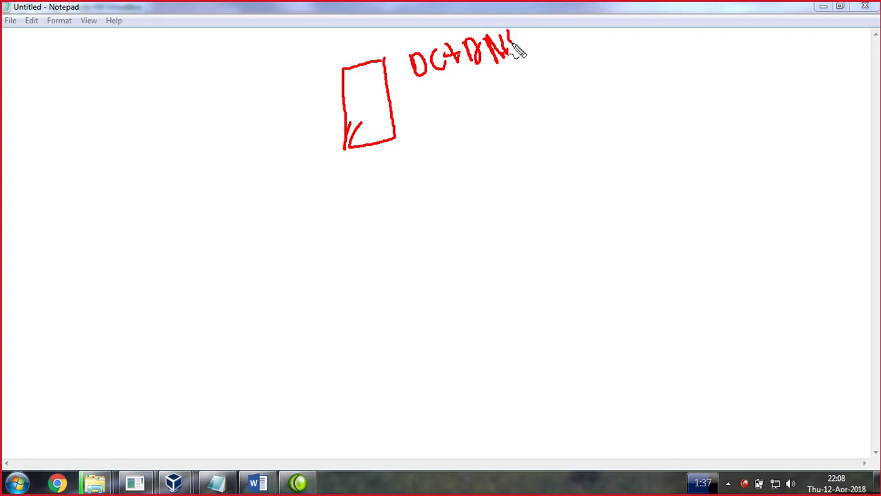
mouse_move(446, 87)
left_mouse_down()
mouse_move(453, 119)
mouse_move(483, 87)
mouse_move(492, 98)
mouse_move(502, 83)
mouse_move(540, 82)
mouse_move(532, 88)
left_mouse_up()
left_click_drag(375, 145, 385, 172)
Draw a network line with five client circles and connect it to the server box
mouse_move(474, 191)
left_mouse_down()
mouse_move(368, 215)
mouse_move(135, 219)
mouse_move(148, 211)
mouse_move(169, 286)
mouse_move(167, 266)
left_mouse_up()
mouse_move(214, 218)
left_mouse_down()
mouse_move(238, 300)
mouse_move(233, 277)
left_mouse_up()
mouse_move(272, 215)
left_mouse_down()
mouse_move(289, 266)
mouse_move(305, 240)
left_mouse_up()
mouse_move(328, 211)
left_mouse_down()
mouse_move(360, 275)
mouse_move(355, 262)
left_mouse_up()
mouse_move(402, 207)
left_mouse_down()
mouse_move(420, 271)
mouse_move(436, 246)
left_mouse_up()
left_click_drag(474, 191, 548, 171)
left_click_drag(387, 174, 395, 212)
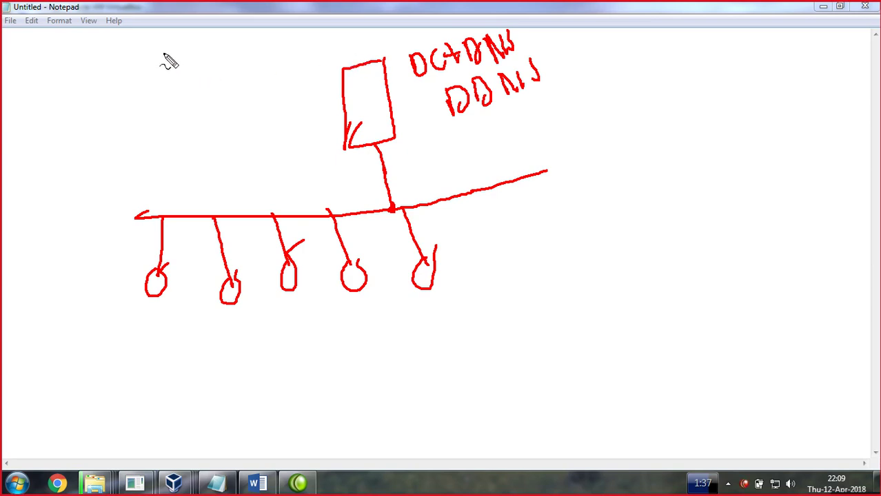
Write 'A Host + PTR' above the server and label the clients 7 and 10
mouse_move(170, 55)
left_mouse_down()
mouse_move(188, 55)
mouse_move(194, 71)
mouse_move(207, 48)
mouse_move(237, 62)
mouse_move(274, 53)
mouse_move(301, 60)
mouse_move(305, 33)
mouse_move(331, 53)
mouse_move(327, 27)
mouse_move(360, 73)
mouse_move(365, 48)
mouse_move(400, 14)
left_mouse_up()
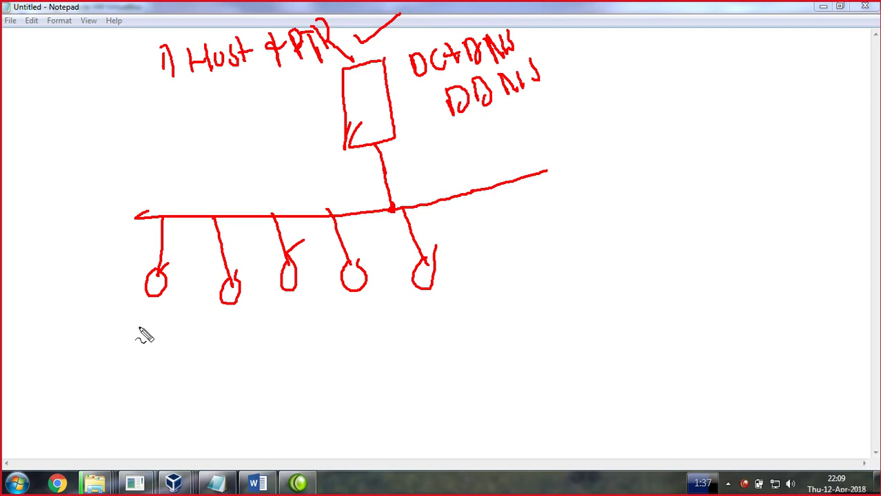
left_click_drag(147, 311, 166, 340)
mouse_move(223, 315)
left_mouse_down()
mouse_move(224, 335)
mouse_move(236, 335)
mouse_move(261, 321)
mouse_move(284, 330)
mouse_move(305, 311)
mouse_move(334, 309)
left_mouse_up()
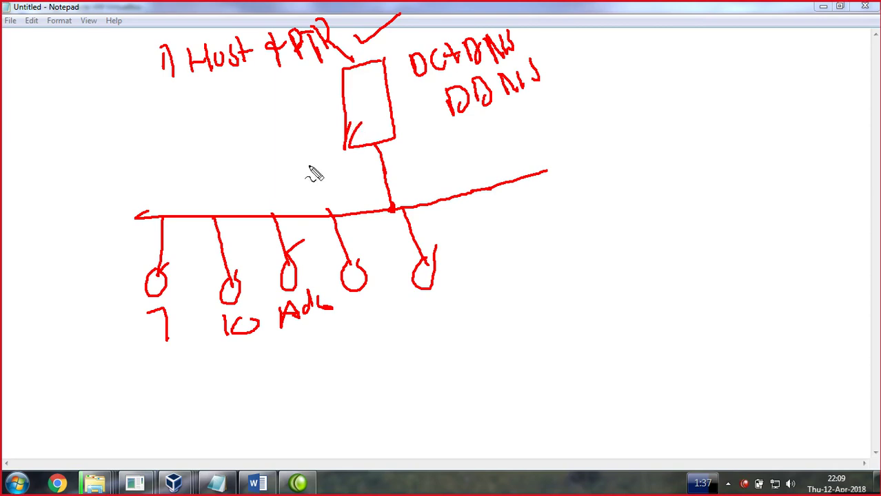
Tick the labelled clients and the server box, then clear the ink
mouse_move(152, 297)
left_mouse_down()
mouse_move(157, 308)
mouse_move(149, 314)
left_mouse_up()
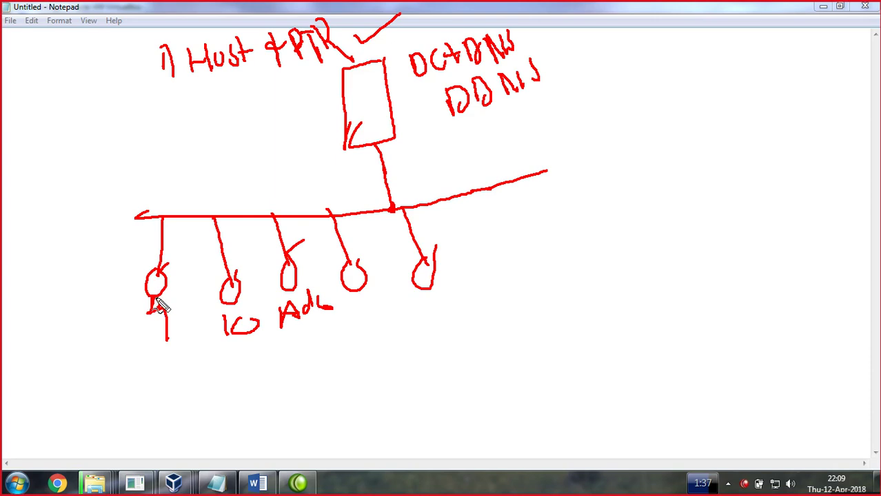
mouse_move(136, 338)
left_mouse_down()
mouse_move(141, 346)
mouse_move(177, 328)
left_mouse_up()
mouse_move(221, 310)
left_mouse_down()
mouse_move(233, 318)
mouse_move(259, 303)
left_mouse_up()
left_click_drag(308, 292, 343, 278)
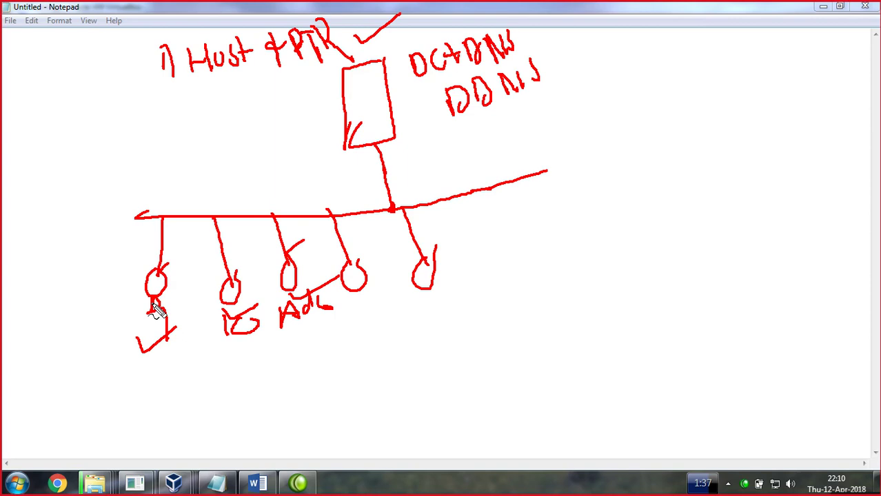
left_click_drag(345, 99, 381, 91)
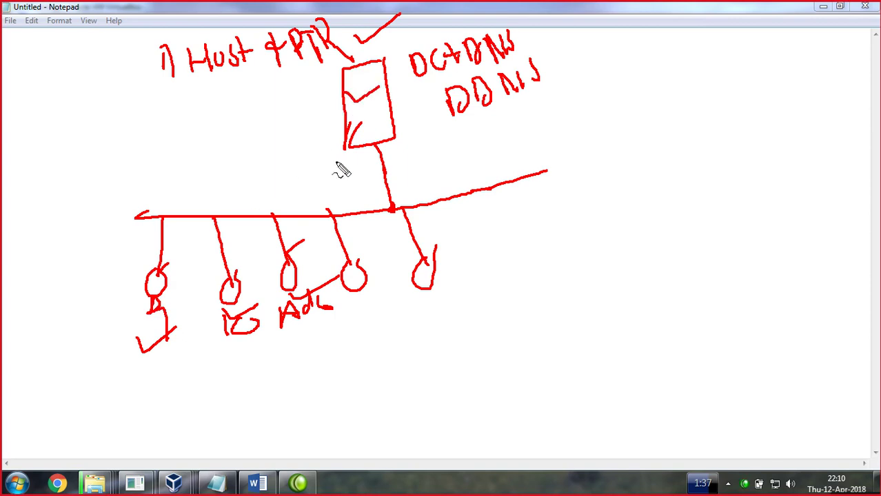
key("Escape")
Minimize Notepad and open DNS Manager from Tools, showing Forward Lookup Zones
left_click(823, 7)
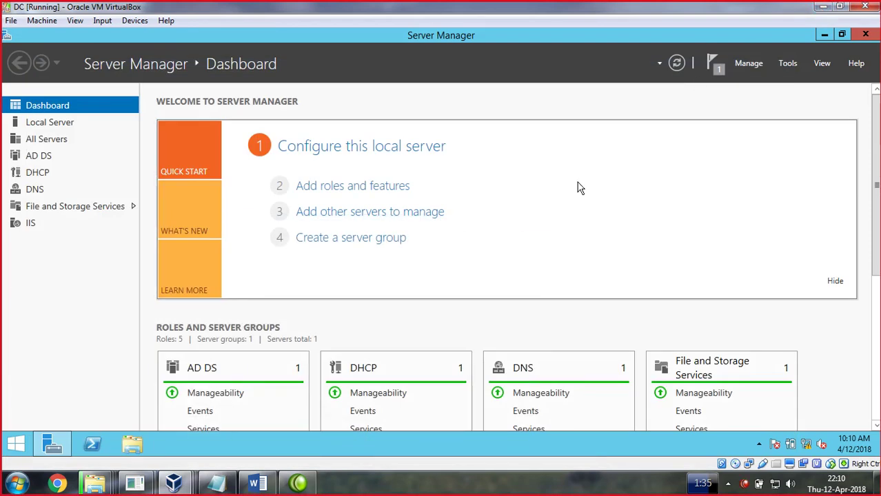
left_click(792, 65)
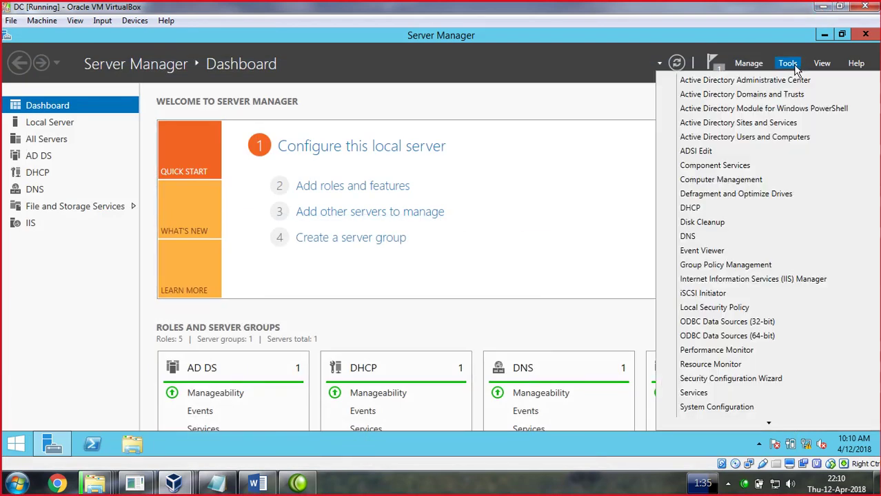
left_click(689, 236)
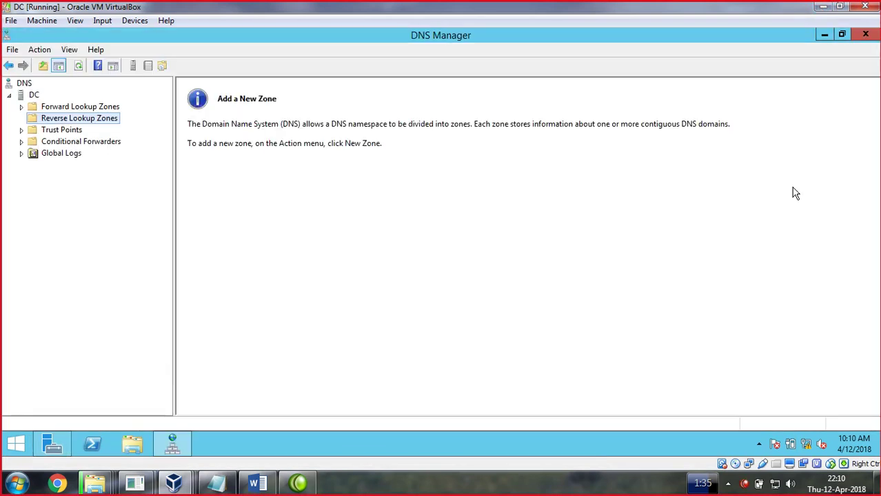
left_click(48, 108)
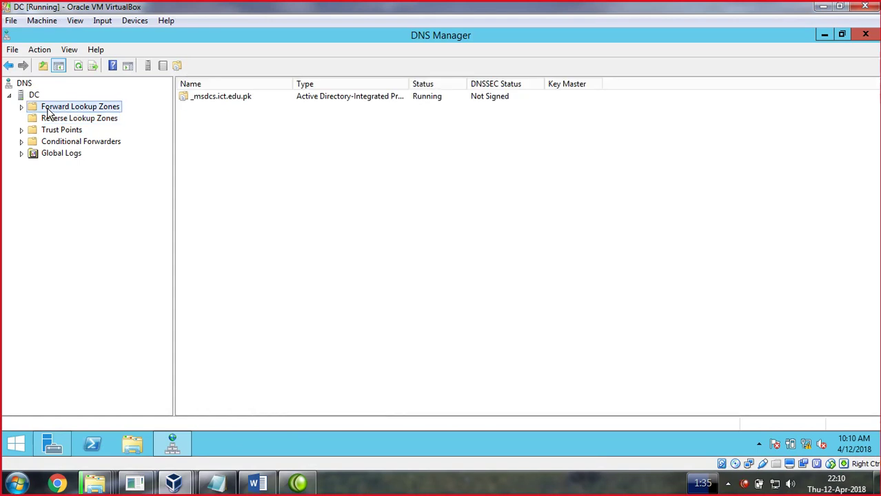
left_click(22, 108)
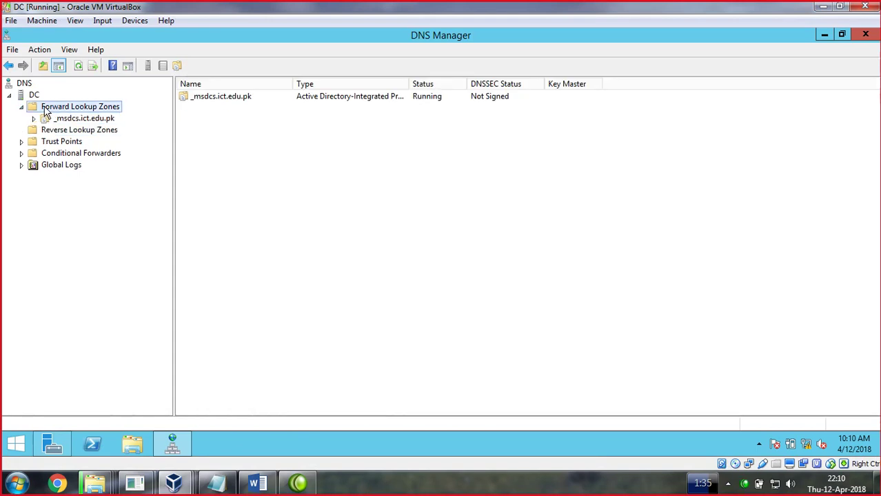
left_click(22, 107)
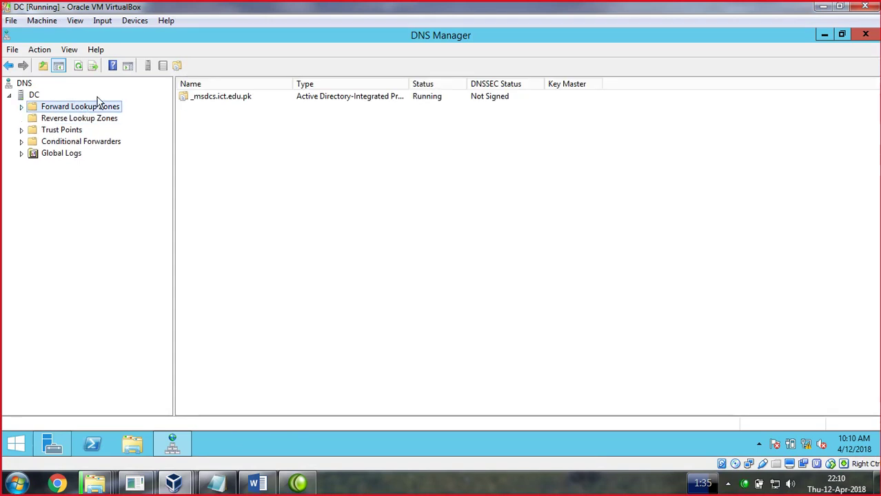
Start a new AD-integrated primary forward zone with domain-wide replication, named ict.edu.pk
right_click(84, 110)
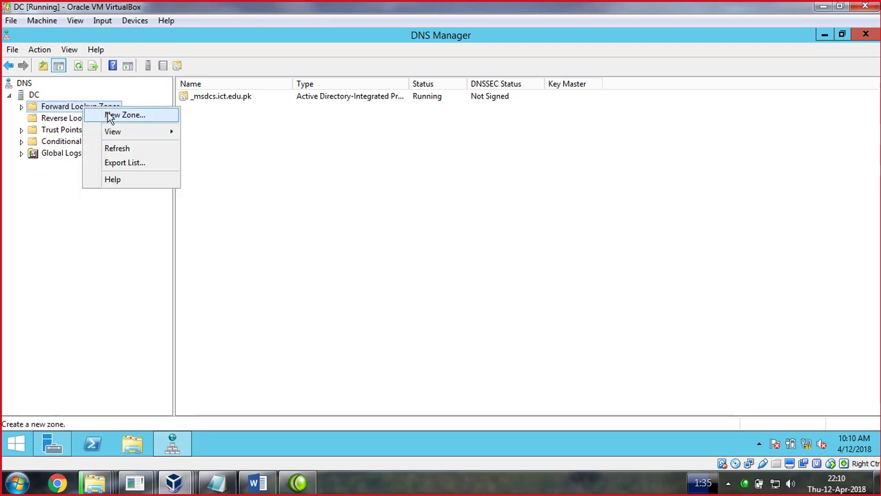
left_click(111, 114)
left_click(249, 273)
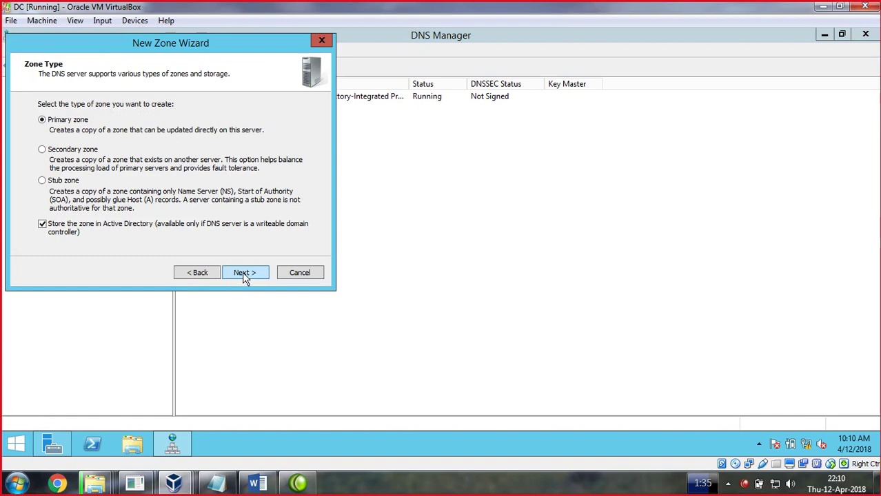
left_click(245, 273)
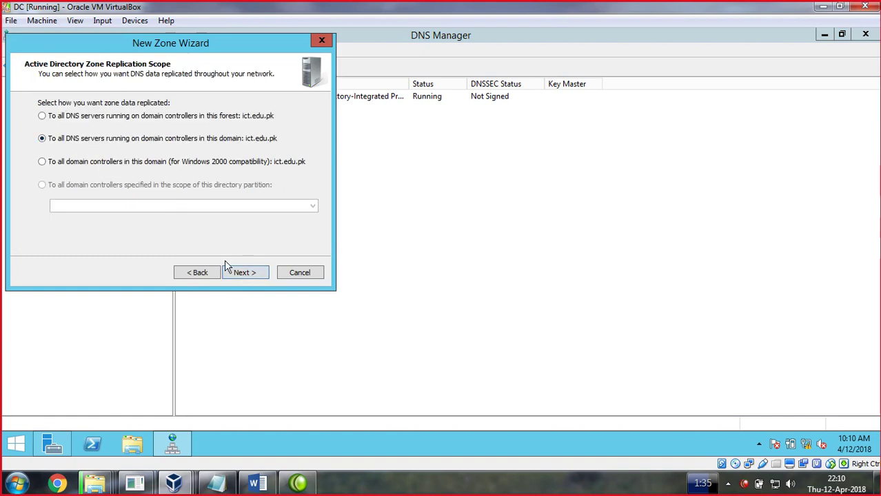
left_click(232, 270)
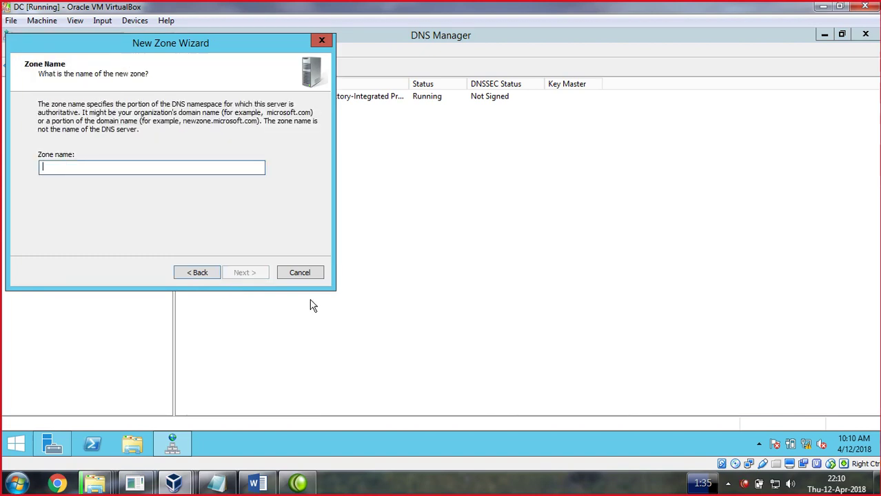
type("ict.edu.pk")
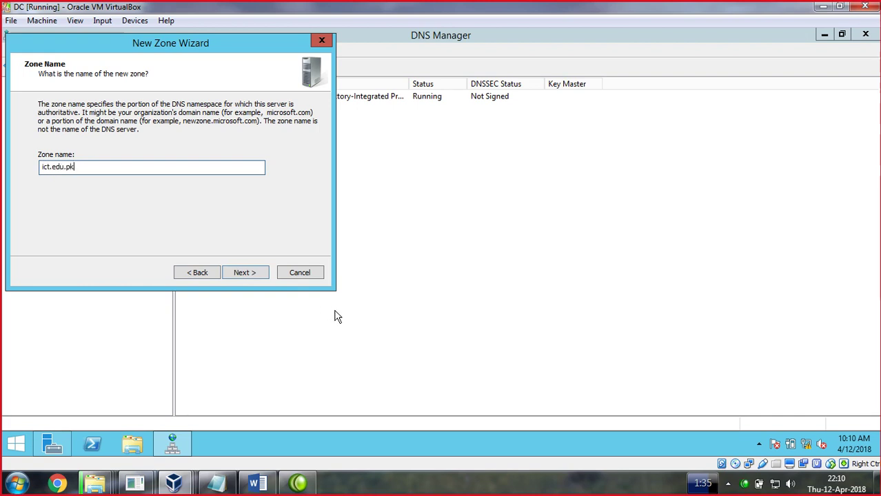
left_click(244, 272)
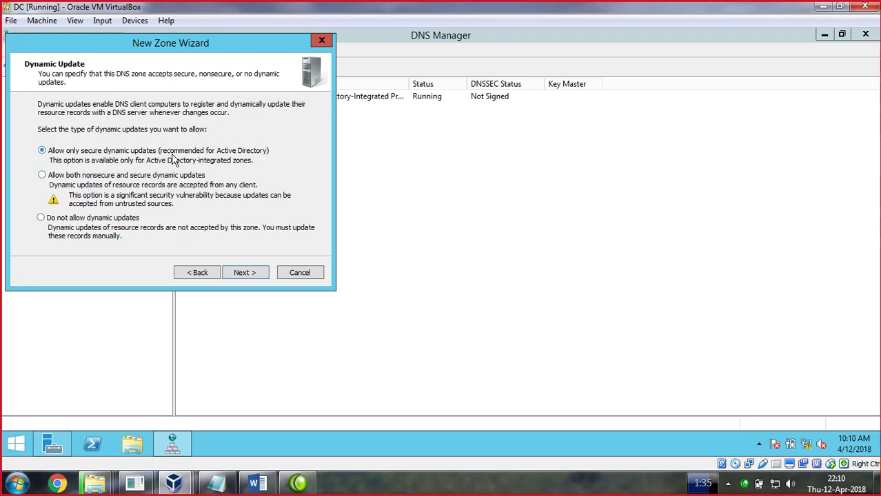
Sketch a server linked to several clients on screen, circle two, then clear the ink
left_click(386, 490)
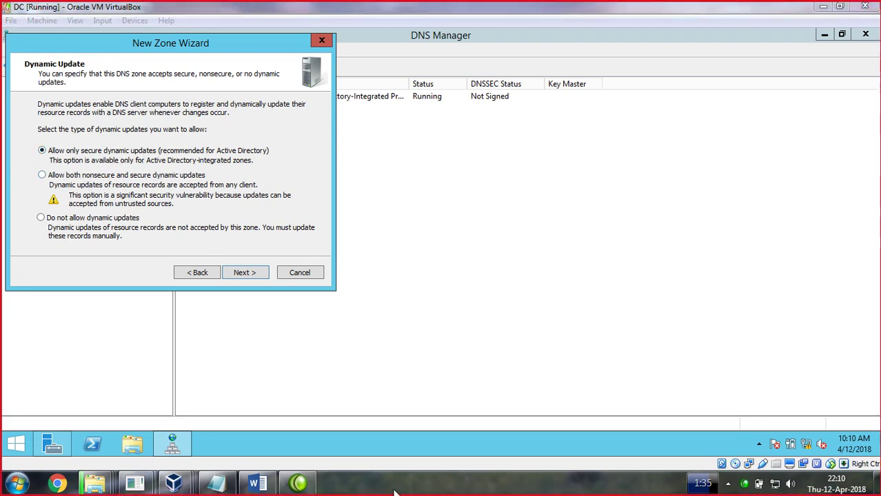
mouse_move(585, 113)
left_mouse_down()
mouse_move(556, 114)
mouse_move(551, 207)
left_mouse_up()
mouse_move(585, 114)
left_mouse_down()
mouse_move(604, 186)
mouse_move(544, 203)
mouse_move(578, 251)
mouse_move(383, 278)
mouse_move(395, 308)
mouse_move(386, 325)
mouse_move(393, 309)
left_mouse_up()
mouse_move(429, 277)
left_mouse_down()
mouse_move(429, 334)
mouse_move(437, 315)
left_mouse_up()
mouse_move(475, 268)
left_mouse_down()
mouse_move(492, 312)
mouse_move(496, 299)
left_mouse_up()
mouse_move(541, 261)
left_mouse_down()
mouse_move(559, 312)
mouse_move(552, 298)
left_mouse_up()
mouse_move(585, 254)
left_mouse_down()
mouse_move(606, 328)
mouse_move(599, 295)
left_mouse_up()
mouse_move(598, 252)
left_mouse_down()
mouse_move(748, 233)
mouse_move(724, 317)
left_mouse_up()
left_click_drag(738, 237, 767, 314)
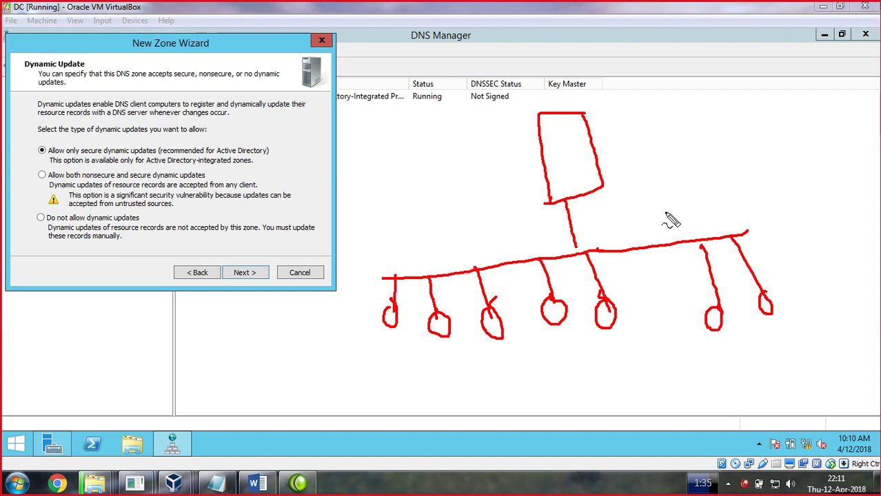
mouse_move(773, 221)
left_mouse_down()
mouse_move(732, 208)
mouse_move(664, 245)
mouse_move(738, 366)
mouse_move(786, 240)
mouse_move(752, 210)
left_mouse_up()
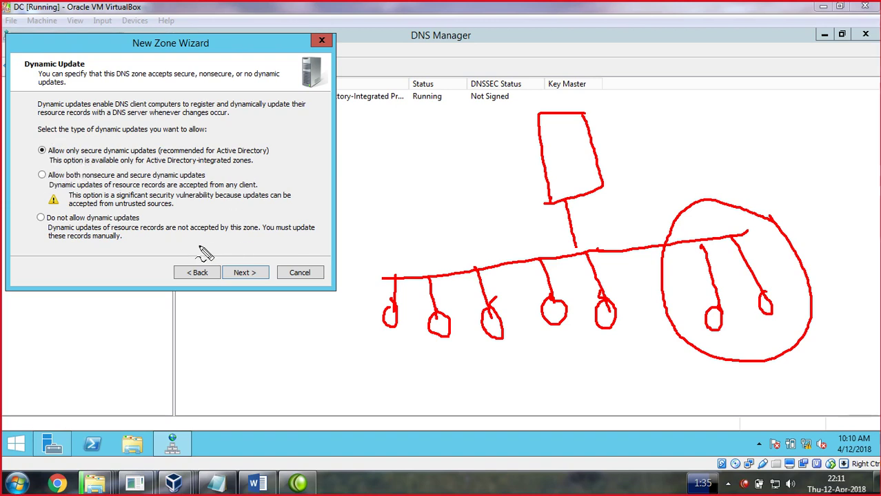
key("Escape")
Allow both nonsecure and secure dynamic updates and finish creating the ict.edu.pk zone
left_click(42, 176)
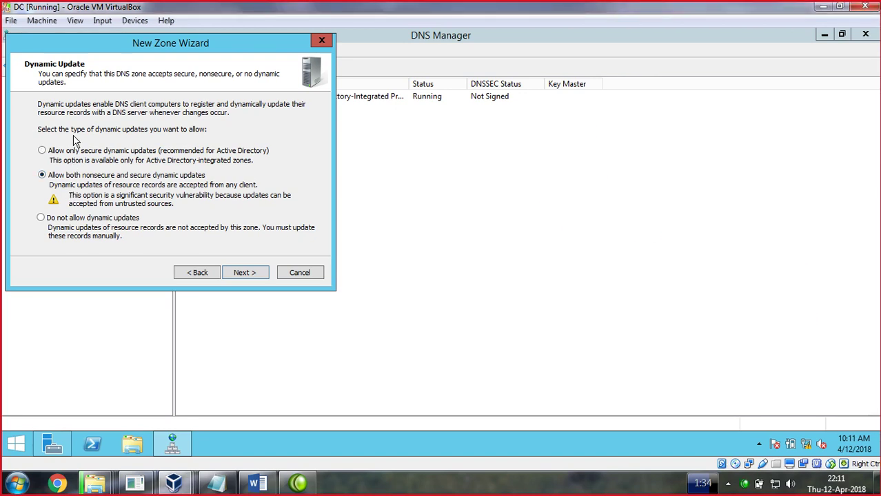
left_click(245, 273)
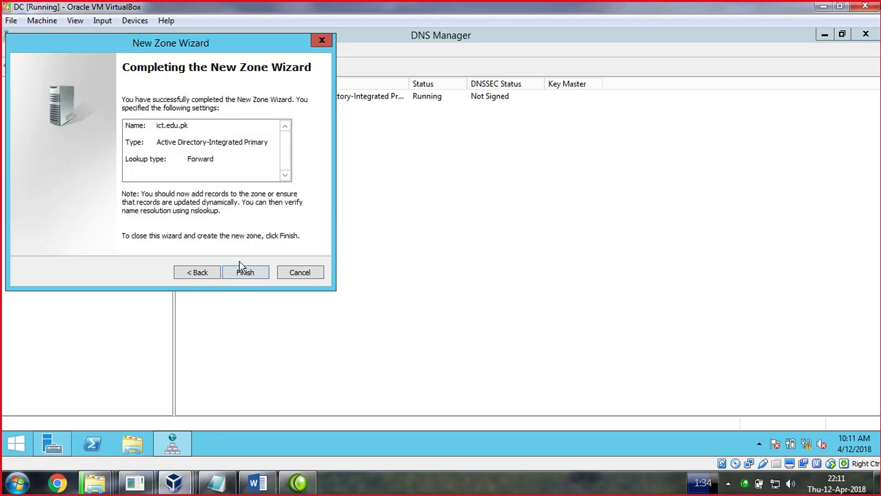
left_click(245, 273)
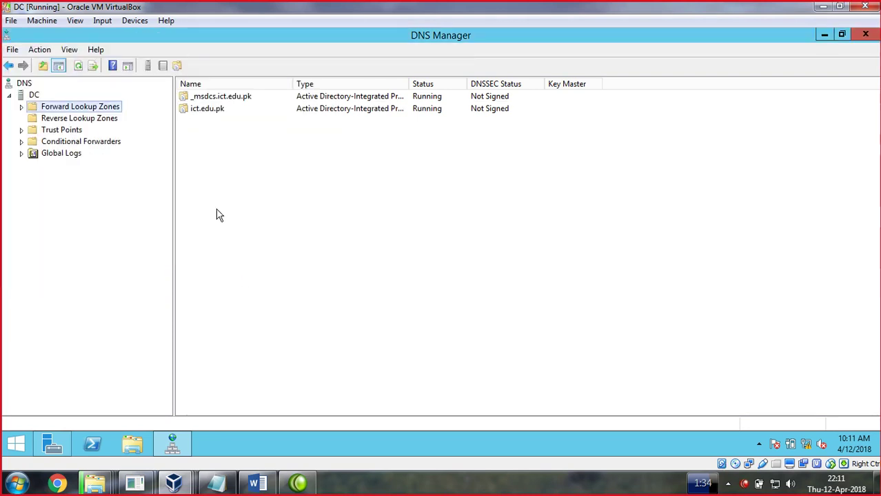
Create a primary IPv4 reverse zone for network ID 192.168.1 allowing nonsecure and secure updates
right_click(79, 120)
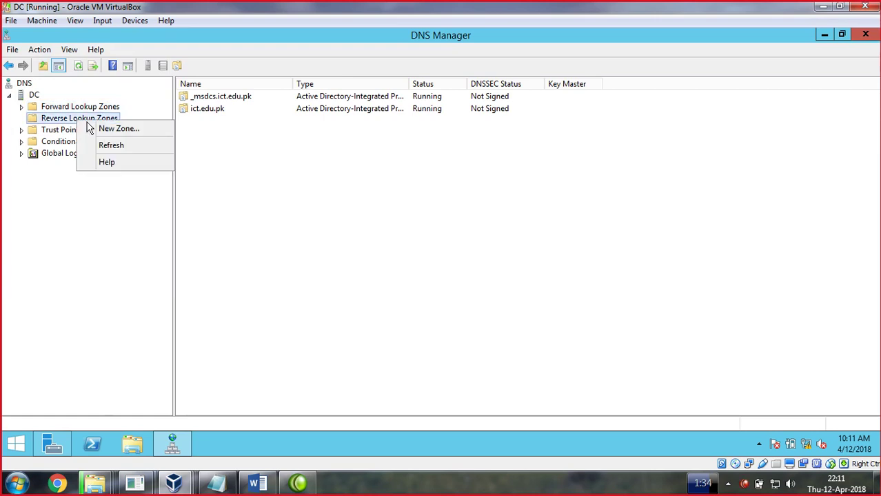
left_click(119, 129)
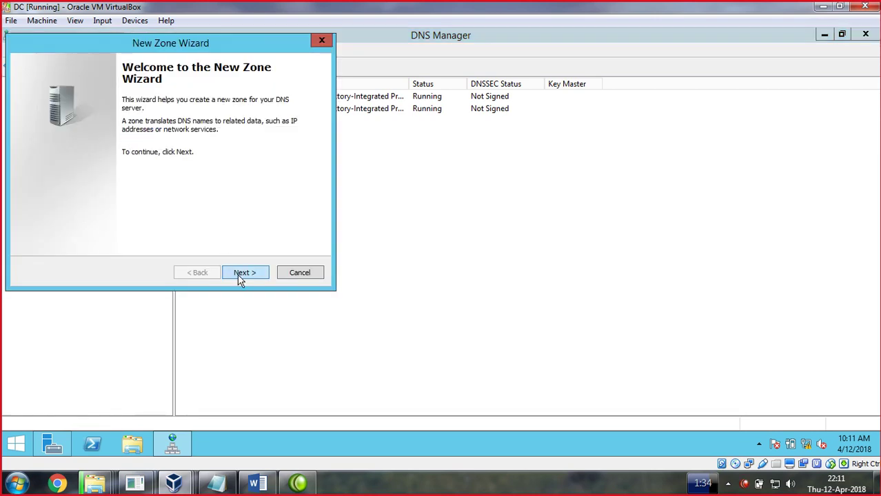
left_click(240, 276)
left_click(241, 276)
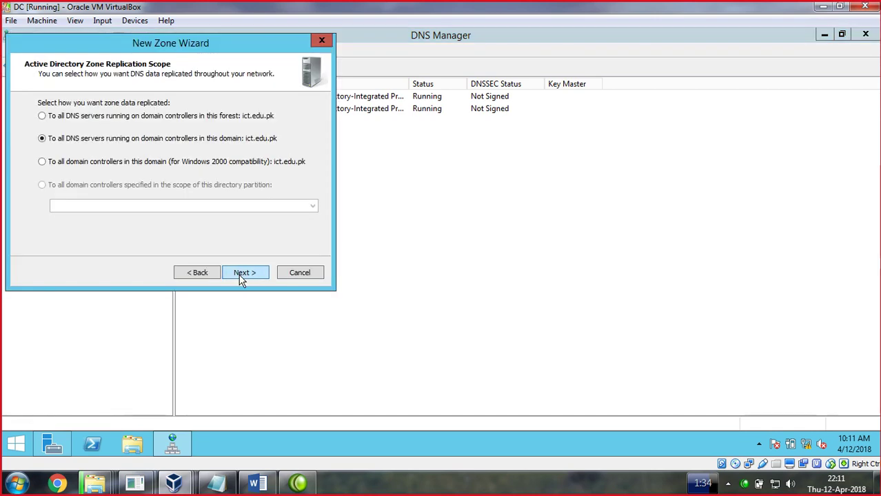
left_click(241, 275)
left_click(240, 271)
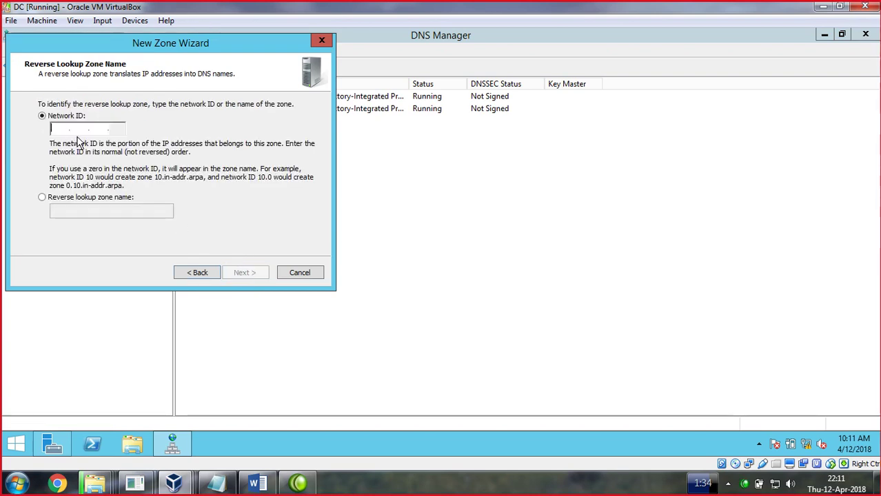
type("192.168.1")
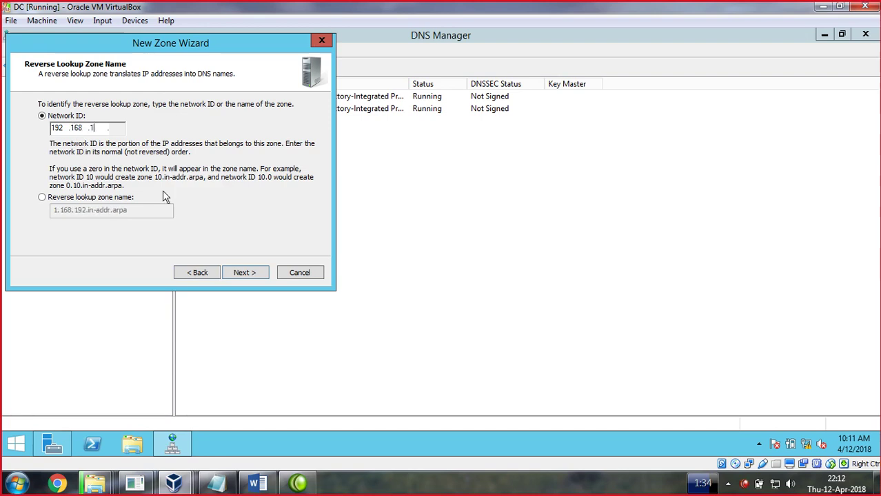
left_click(236, 275)
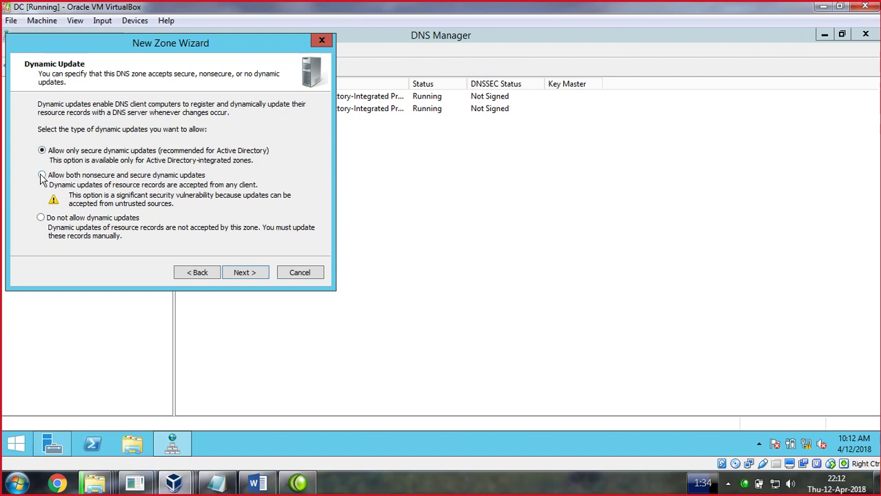
left_click(244, 275)
left_click(243, 272)
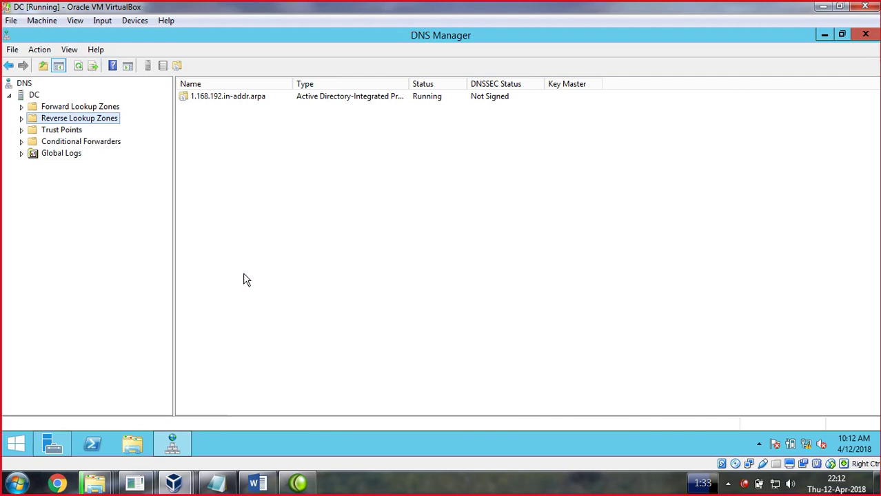
List the ict.edu.pk zone records and select the dc host at 192.168.1.12
left_click(97, 109)
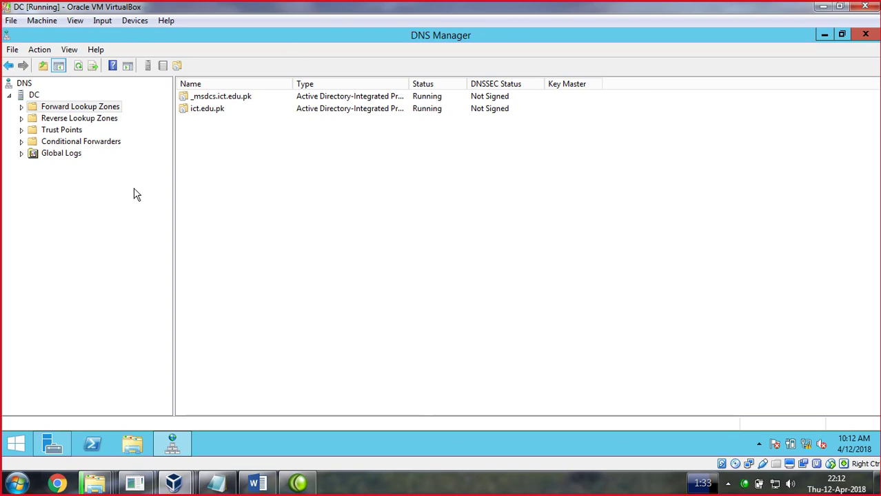
right_click(73, 111)
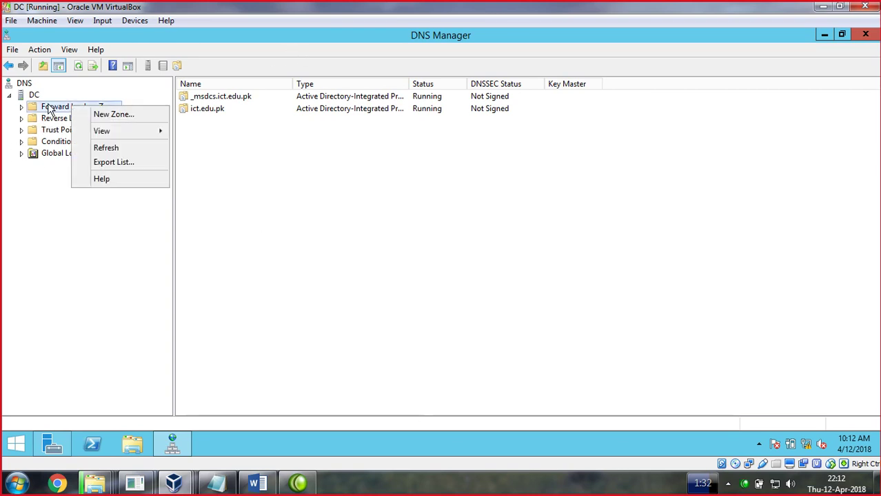
left_click(49, 109)
left_click(22, 108)
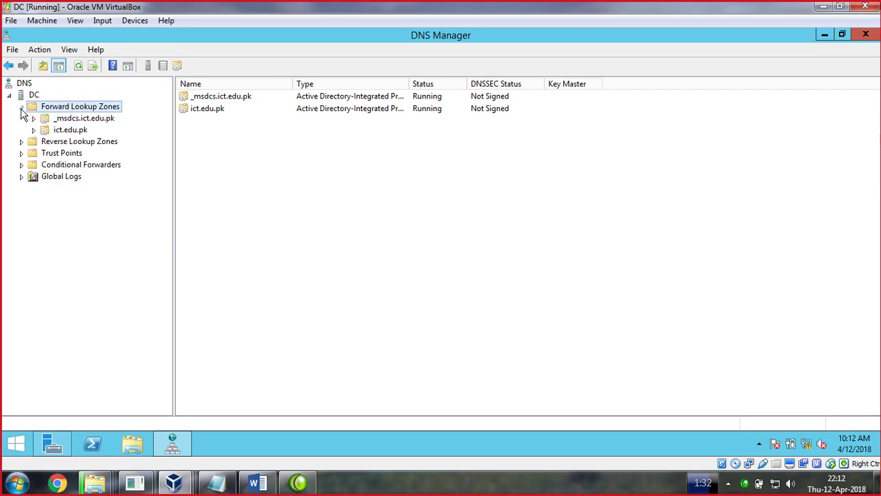
right_click(58, 131)
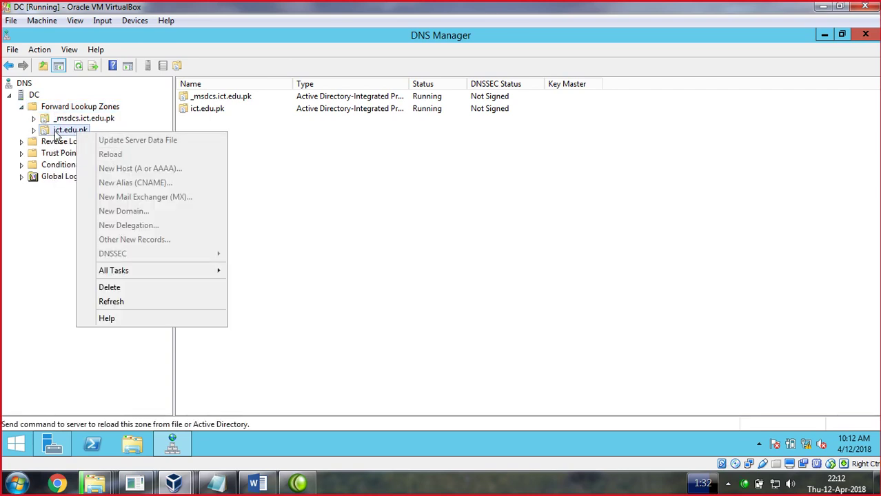
left_click(59, 131)
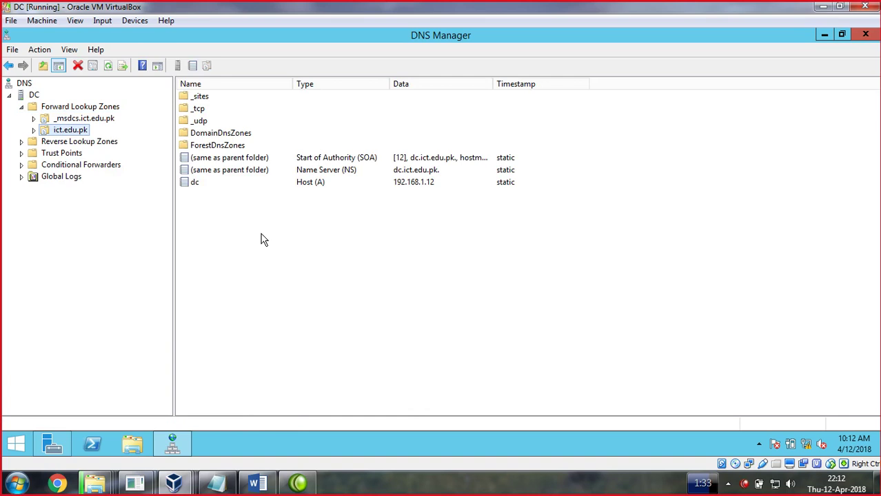
right_click(262, 239)
left_click(195, 181)
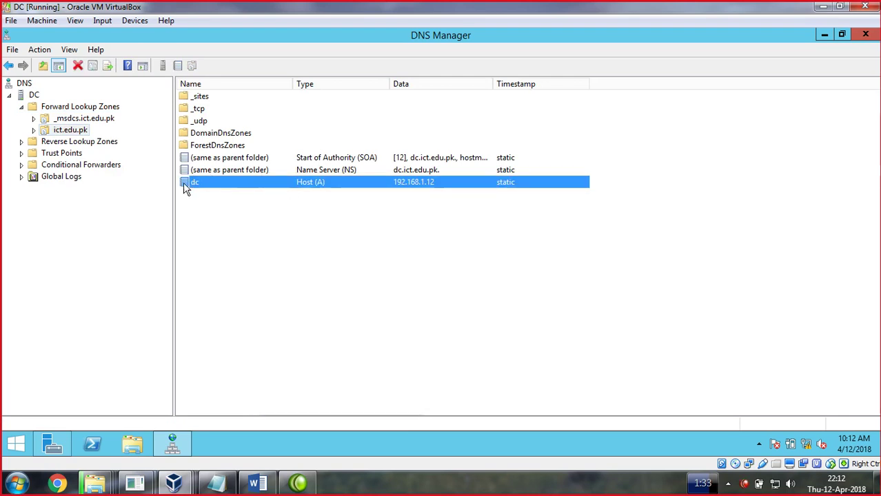
double_click(75, 142)
In 1.168.192.in-addr.arpa, add a PTR record for 192.168.1.12 pointing to dc.ict.edu.pk
left_click(61, 154)
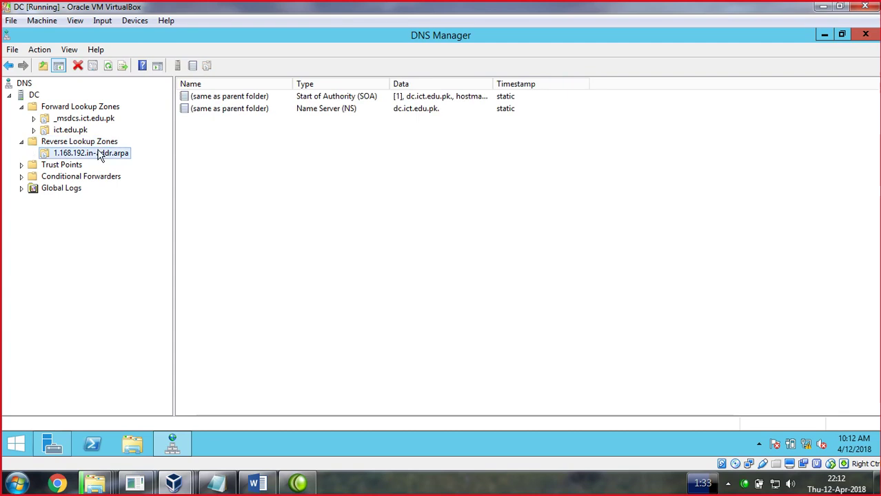
right_click(220, 144)
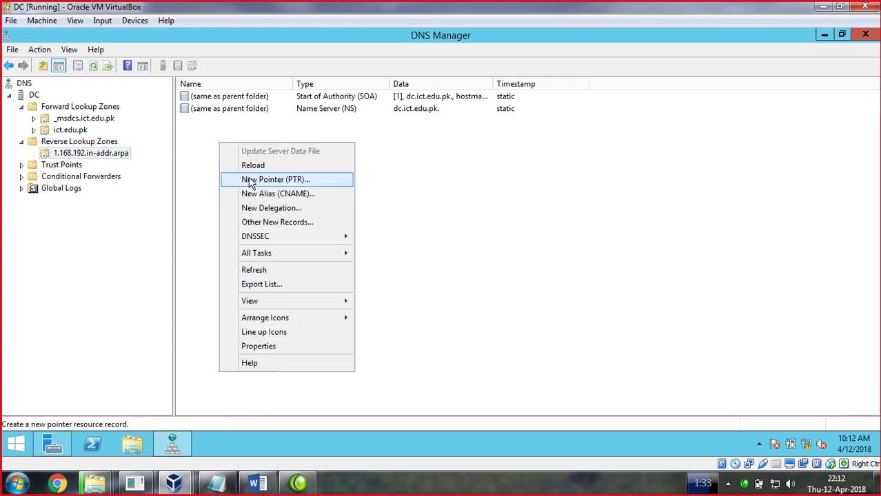
left_click(250, 180)
left_click(373, 144)
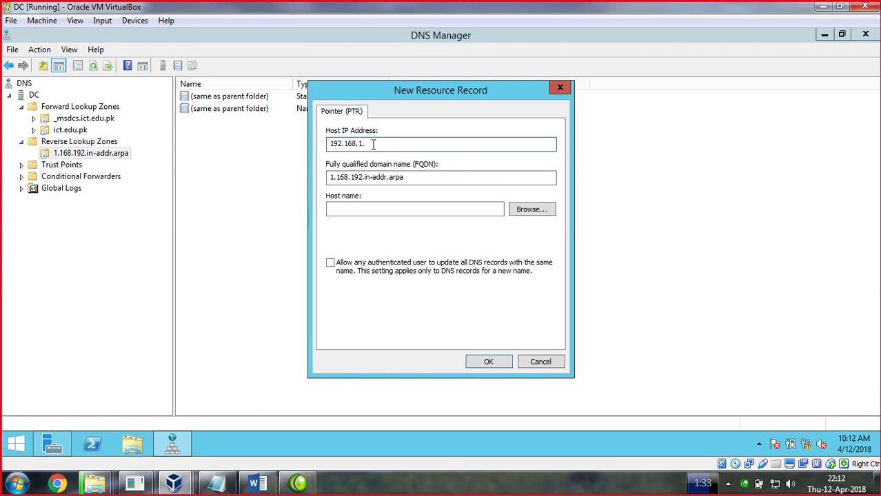
type("12")
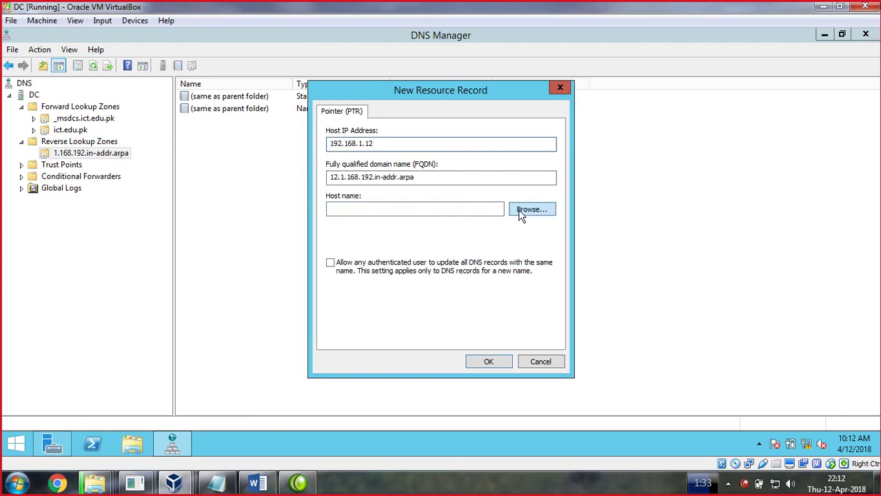
left_click(518, 213)
double_click(345, 189)
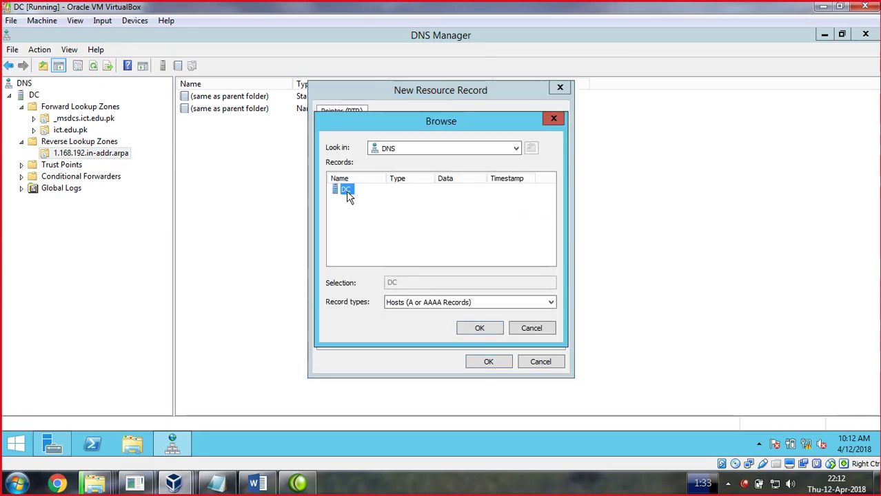
double_click(347, 191)
double_click(352, 201)
left_click(345, 246)
left_click(479, 329)
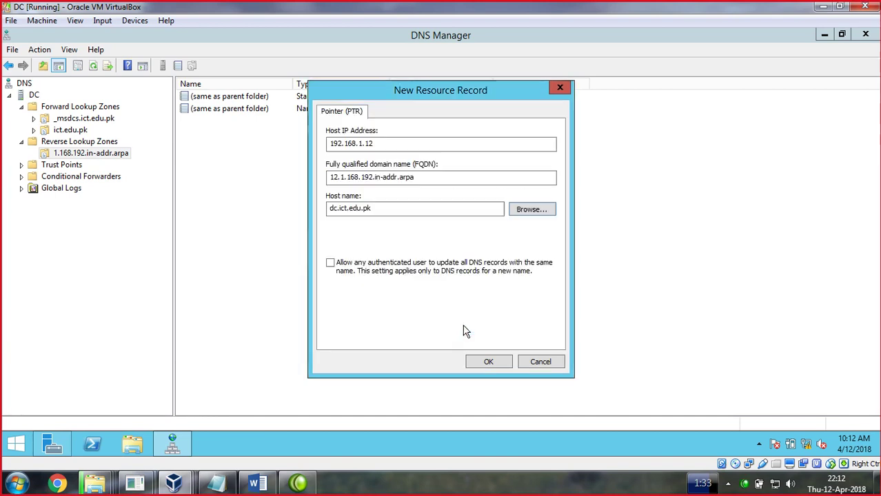
left_click(491, 365)
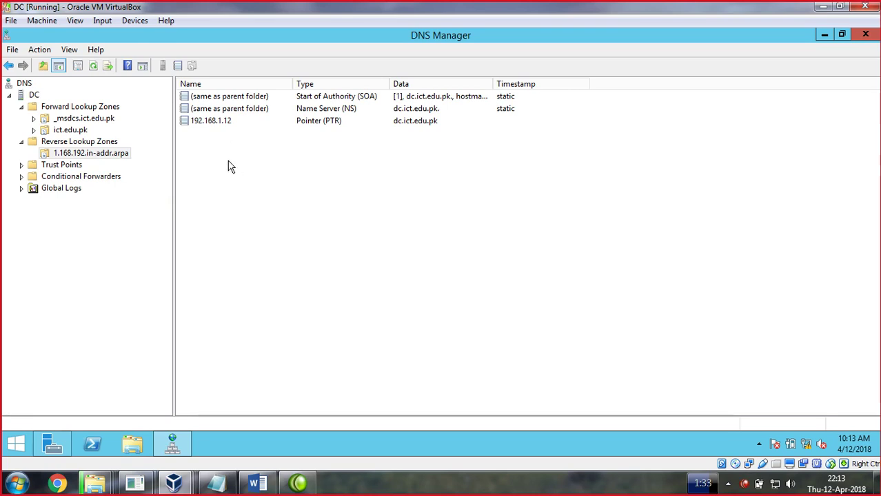
Minimize DNS Manager and the DC VM, then refresh the win7 desktop several times
left_click(824, 36)
left_click(823, 6)
right_click(273, 198)
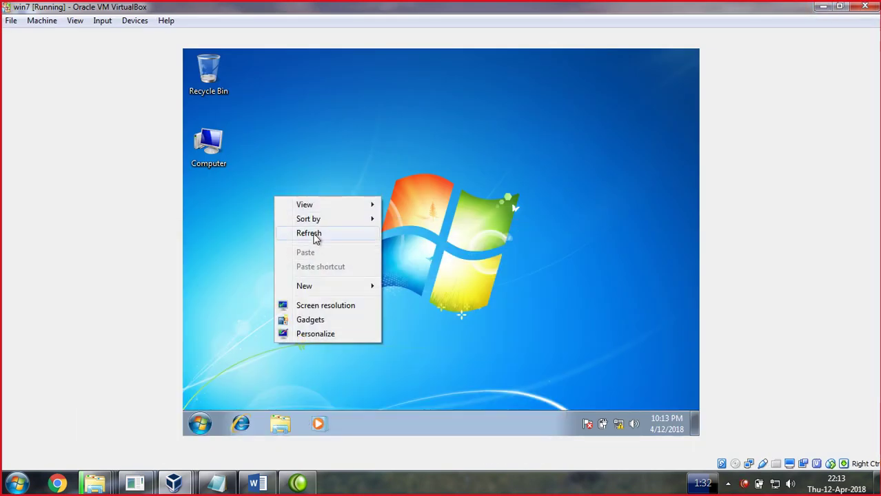
left_click(311, 234)
right_click(301, 175)
left_click(332, 212)
right_click(302, 151)
left_click(339, 189)
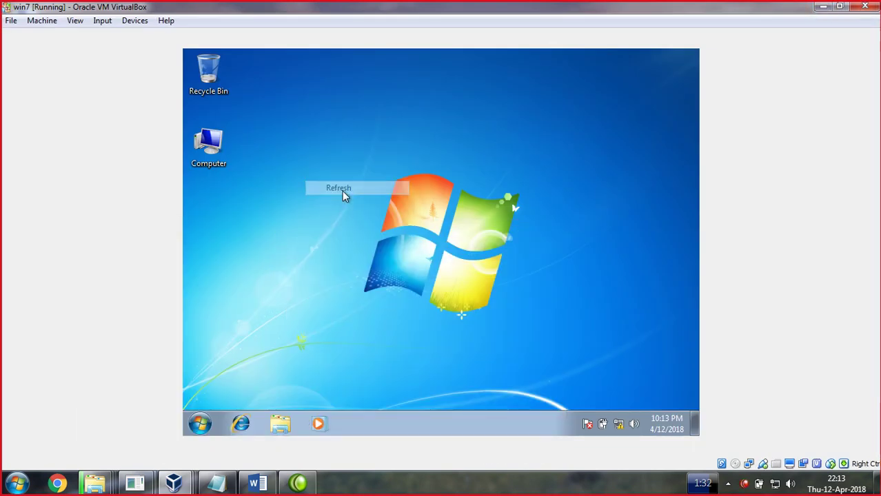
Open win7's System properties and check the primary DNS suffix, closing everything unchanged
right_click(219, 146)
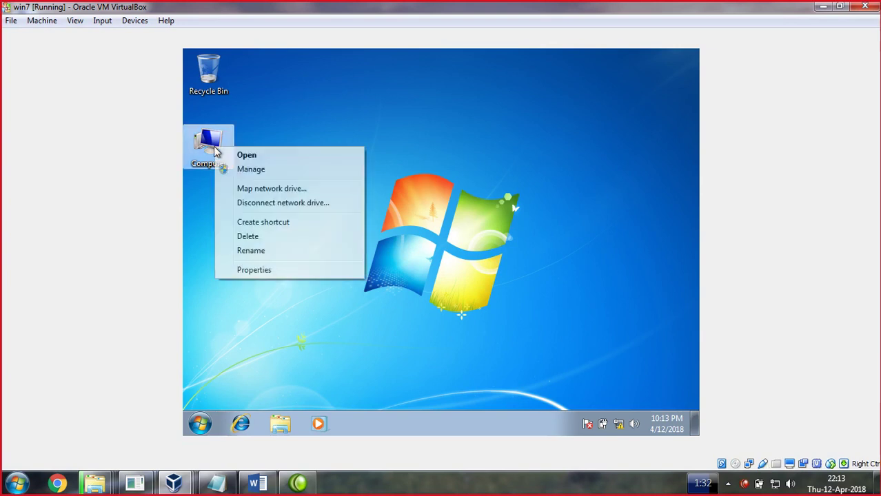
left_click(259, 270)
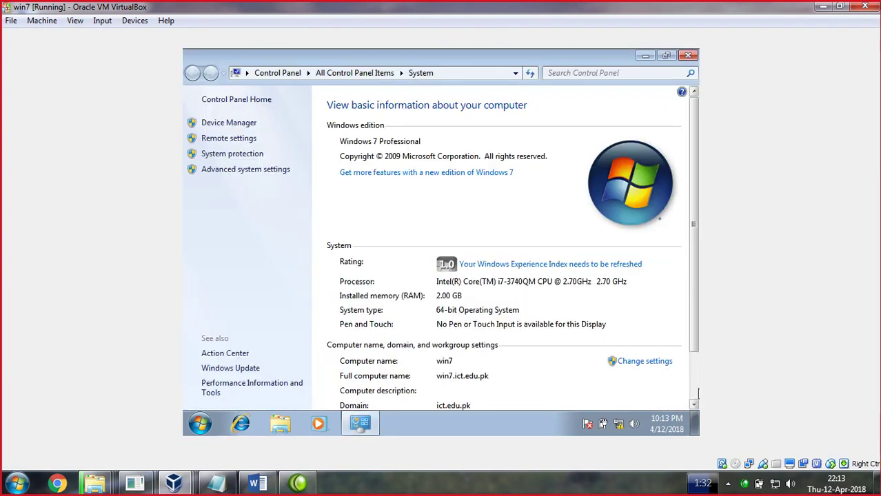
left_click(650, 363)
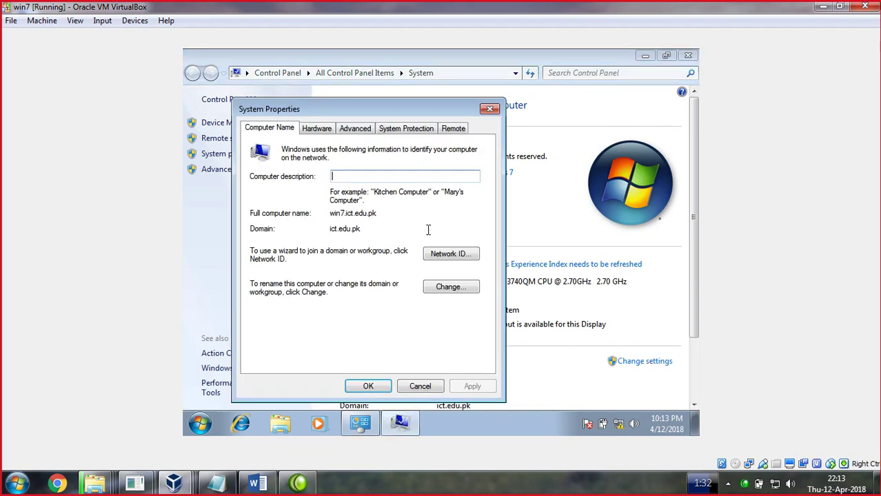
left_click(434, 290)
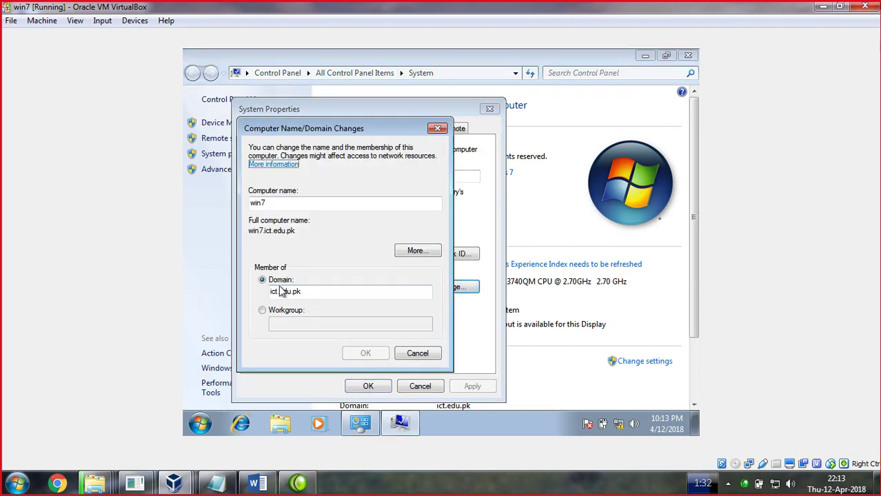
left_click(417, 254)
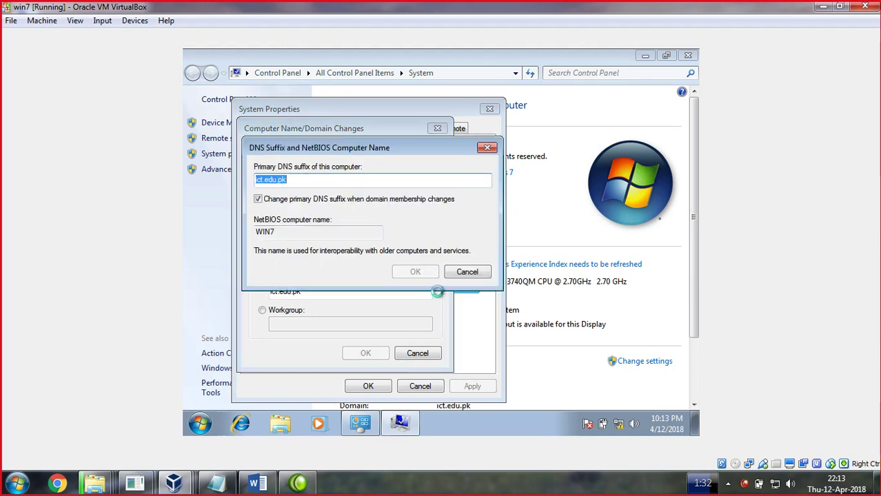
left_click(468, 272)
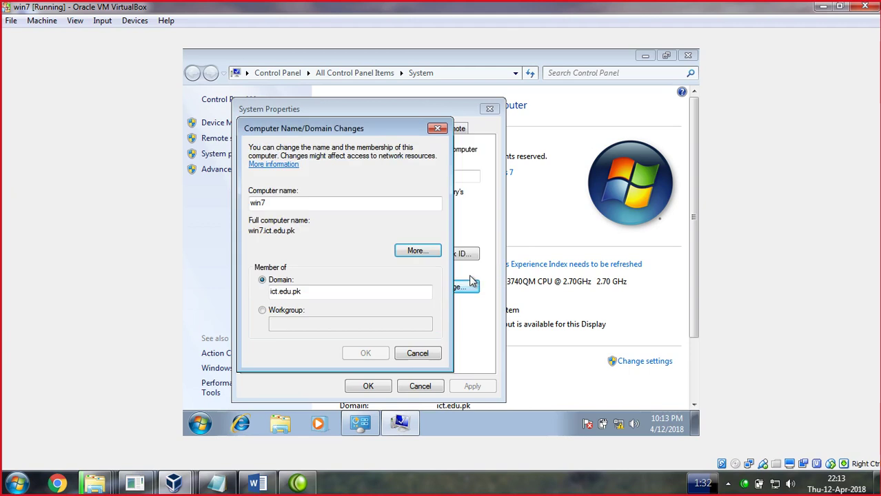
left_click(432, 355)
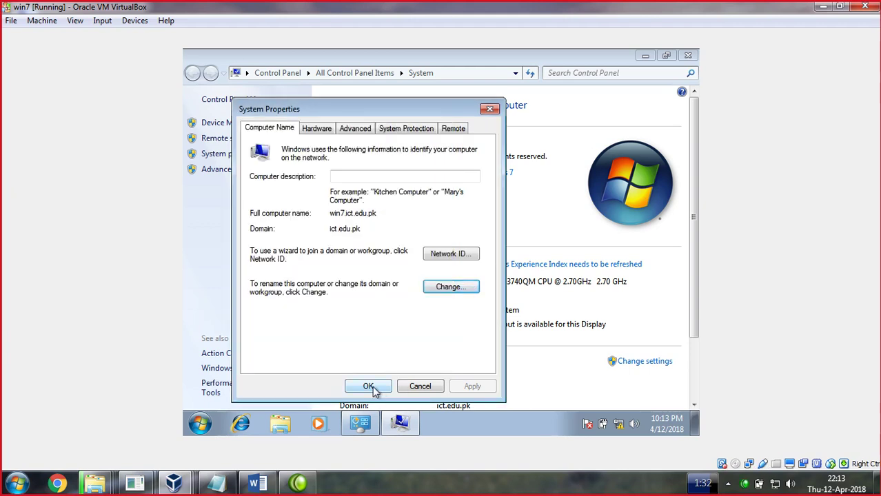
left_click(368, 387)
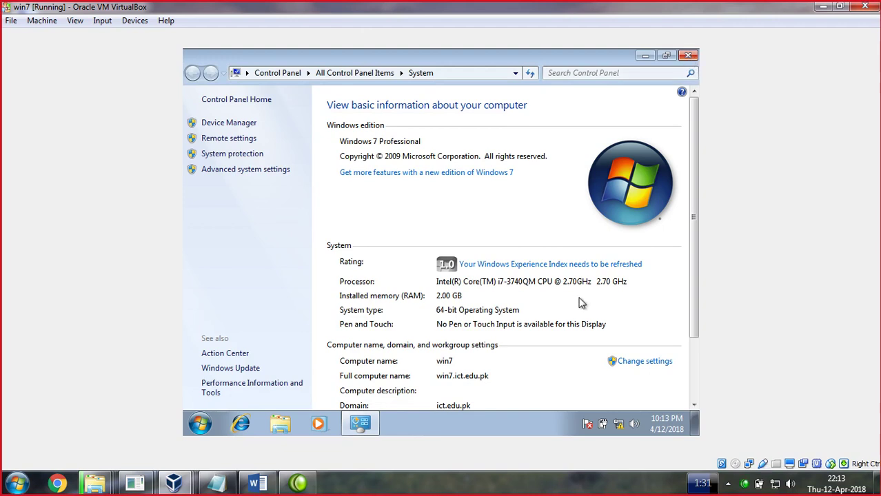
left_click(174, 485)
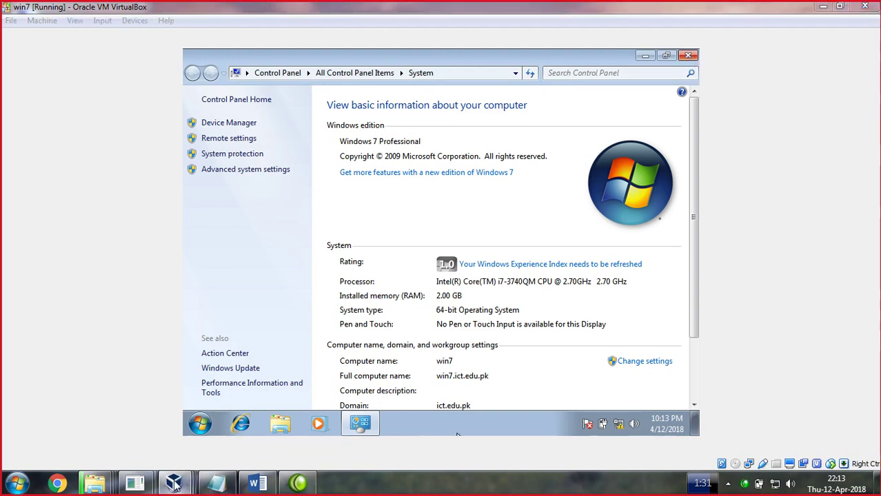
Bring the DC VM back and launch DNS Manager from Tools
left_click(235, 418)
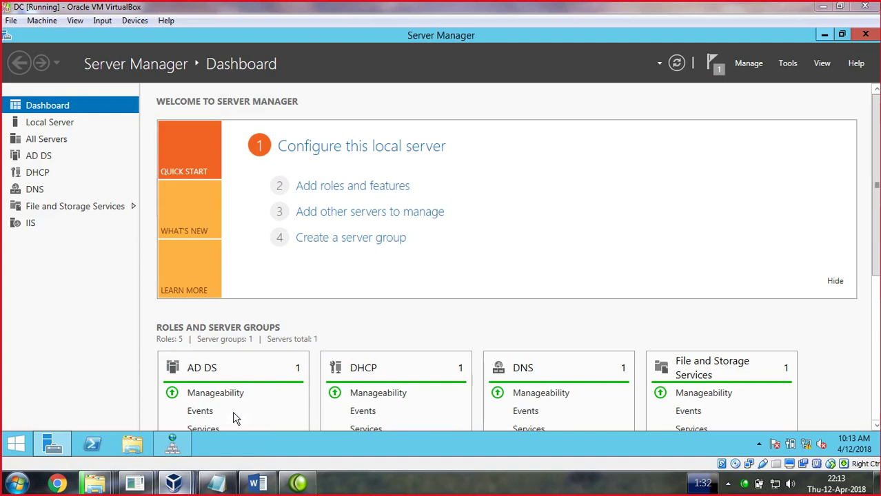
left_click(789, 63)
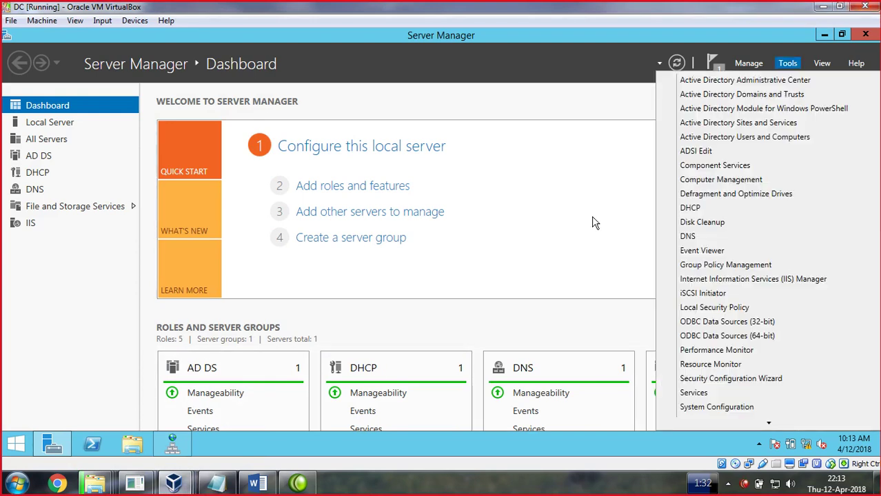
left_click(173, 445)
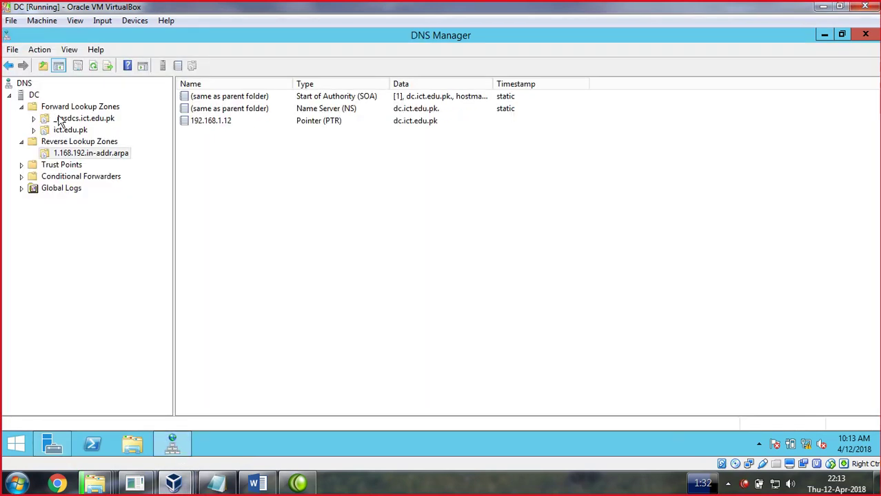
Show the ict.edu.pk records with only the dc host, then switch to the win7 VM
left_click(69, 143)
left_click(74, 109)
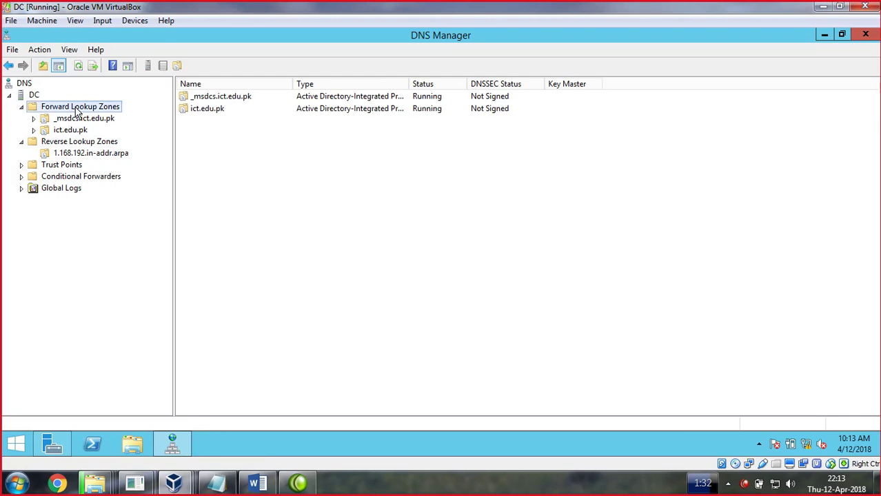
left_click(210, 109)
double_click(208, 109)
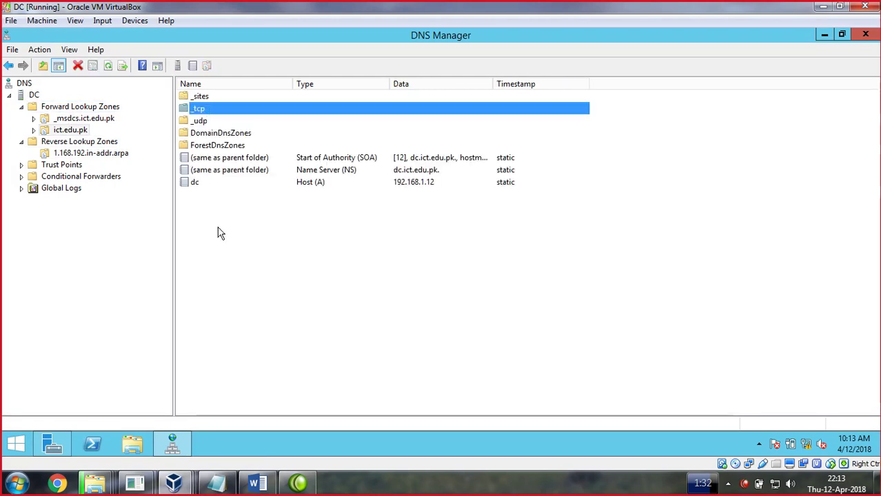
right_click(219, 233)
left_click(193, 200)
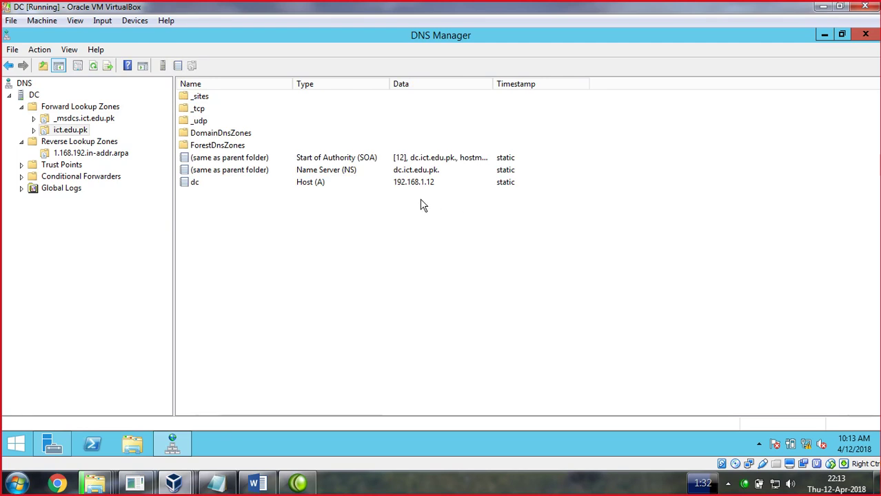
left_click(175, 483)
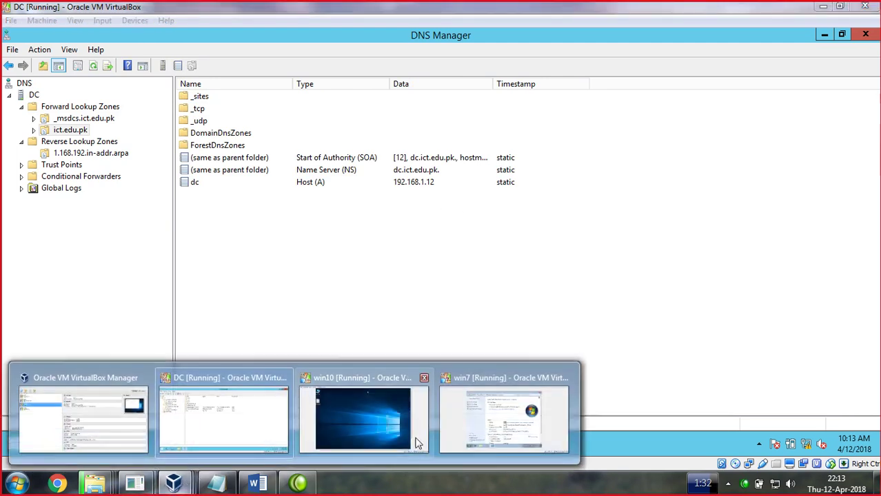
left_click(462, 417)
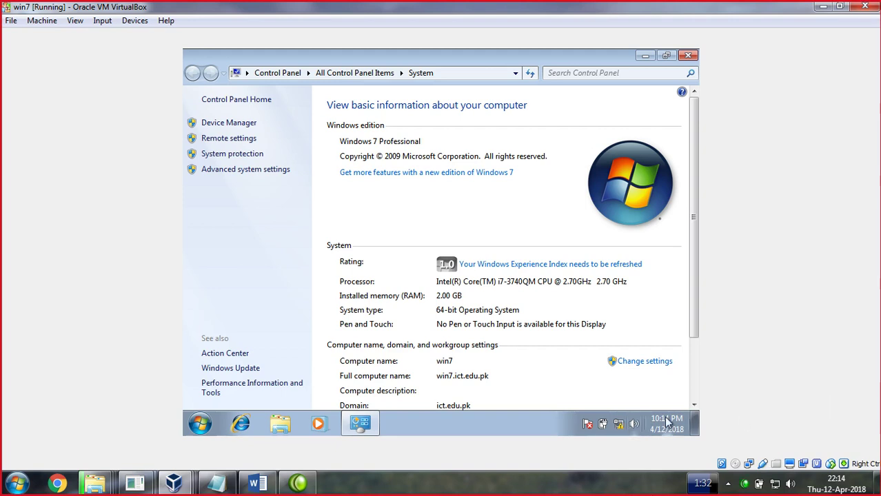
Set the Local Area Connection's DNS suffix to ict.edu.pk with DNS address registration enabled
right_click(622, 426)
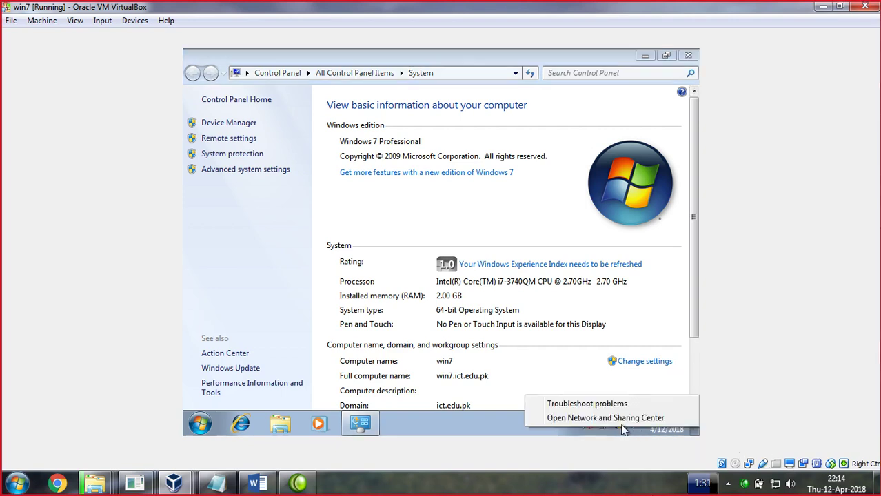
left_click(624, 416)
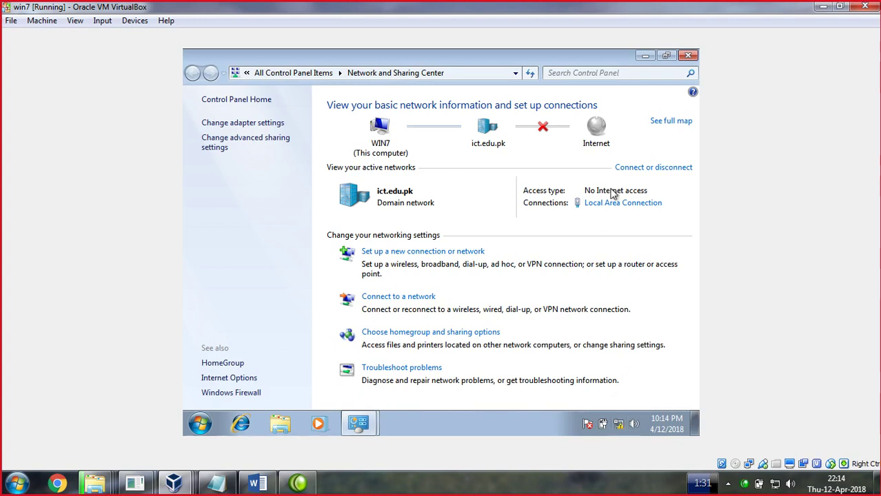
left_click(614, 211)
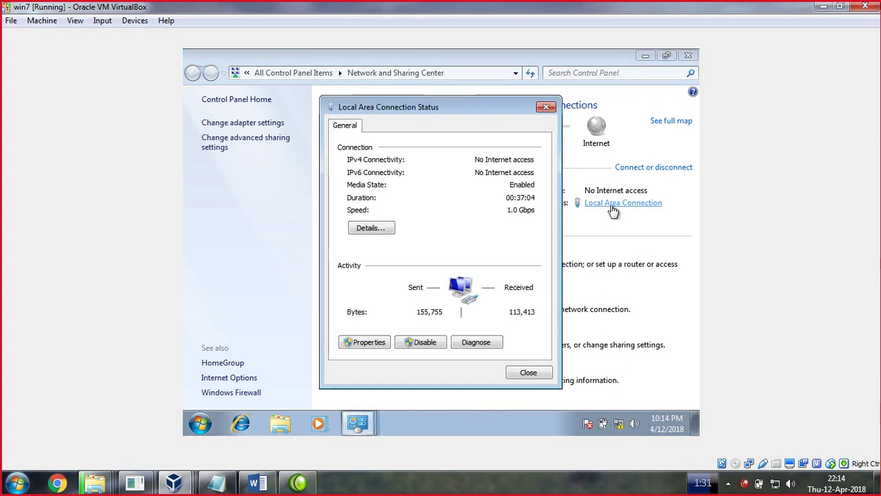
left_click(376, 346)
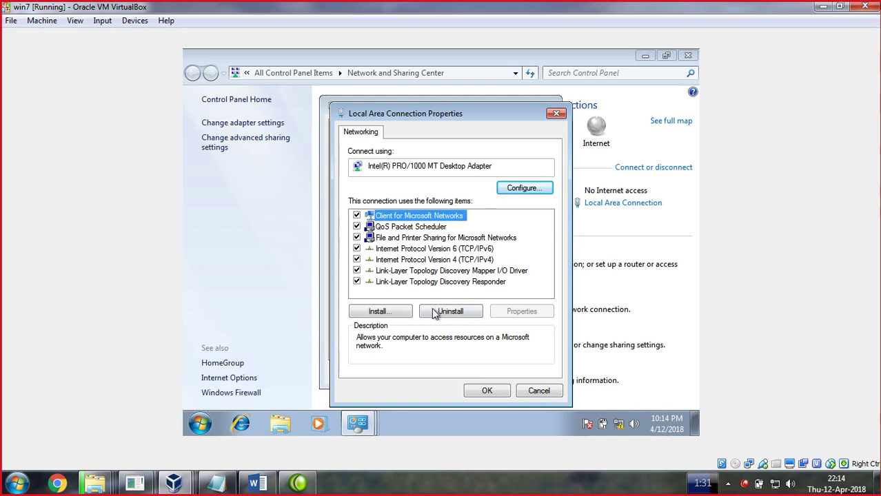
left_click(473, 262)
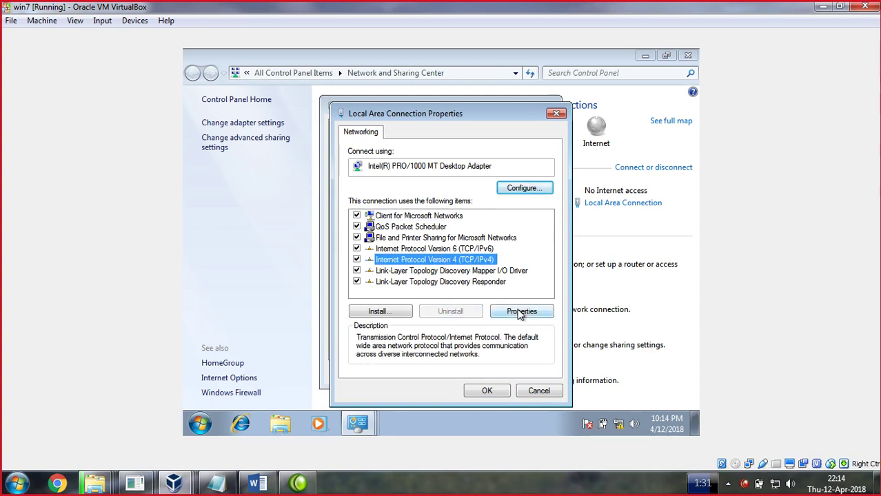
left_click(521, 312)
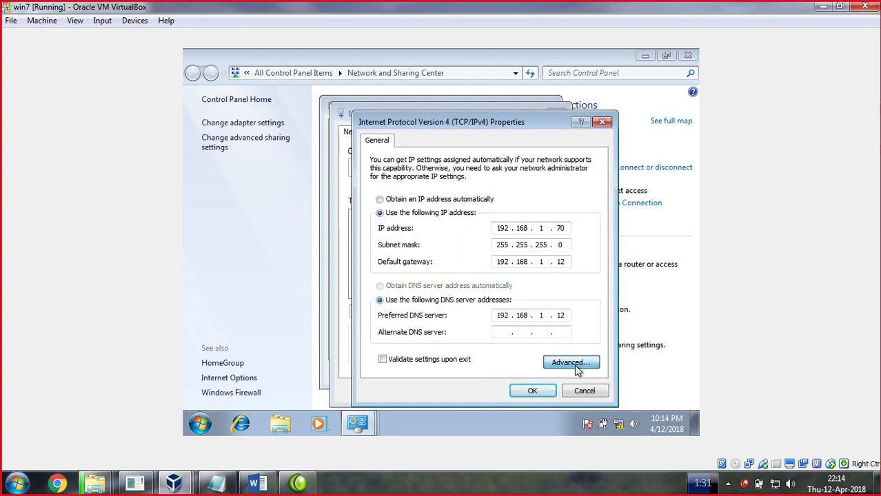
left_click(572, 363)
left_click(420, 123)
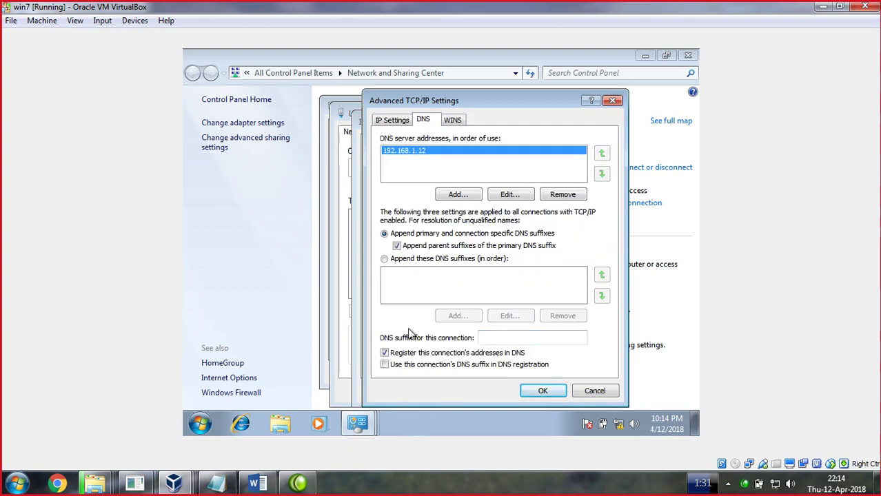
left_click(384, 354)
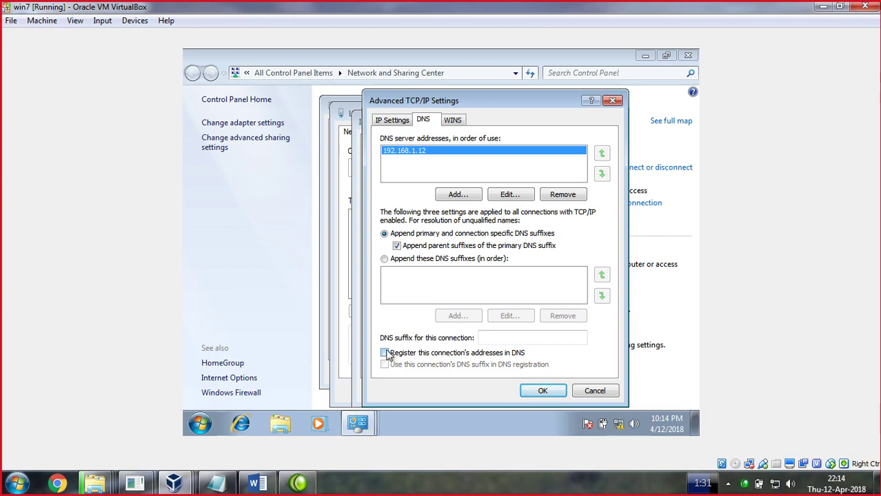
left_click(385, 357)
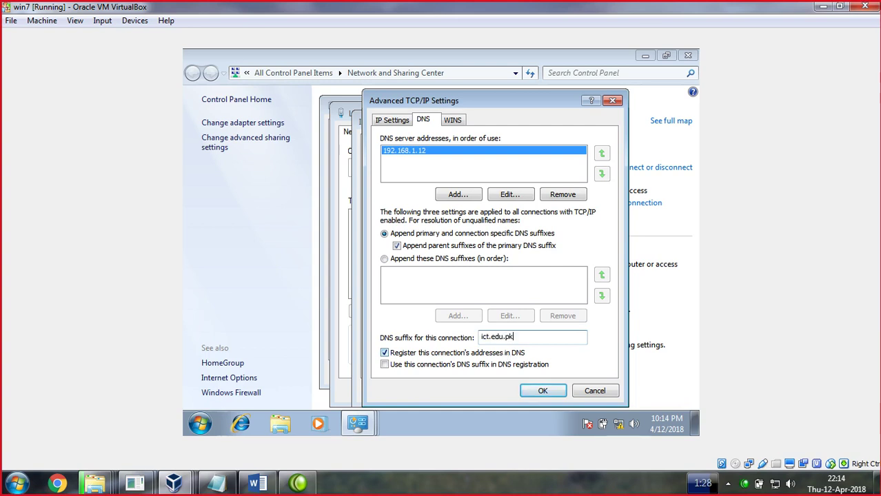
left_click(544, 390)
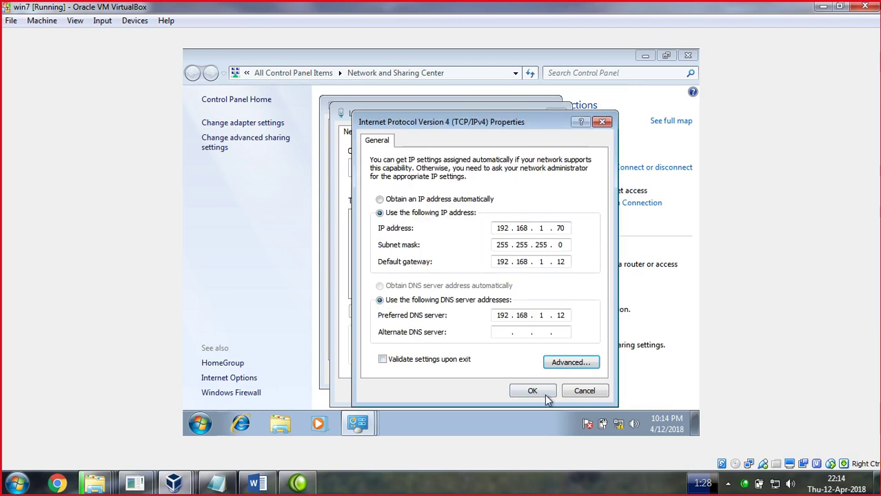
Clear the preferred DNS server address, apply it, and close the network windows
double_click(561, 315)
key("BackSpace")
key("BackSpace")
key("BackSpace")
key("BackSpace")
key("BackSpace")
key("BackSpace")
key("BackSpace")
key("BackSpace")
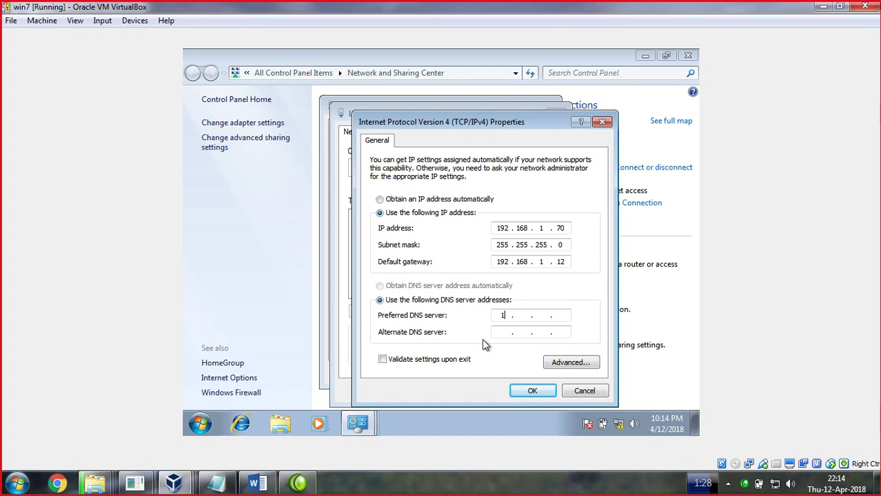
left_click(533, 391)
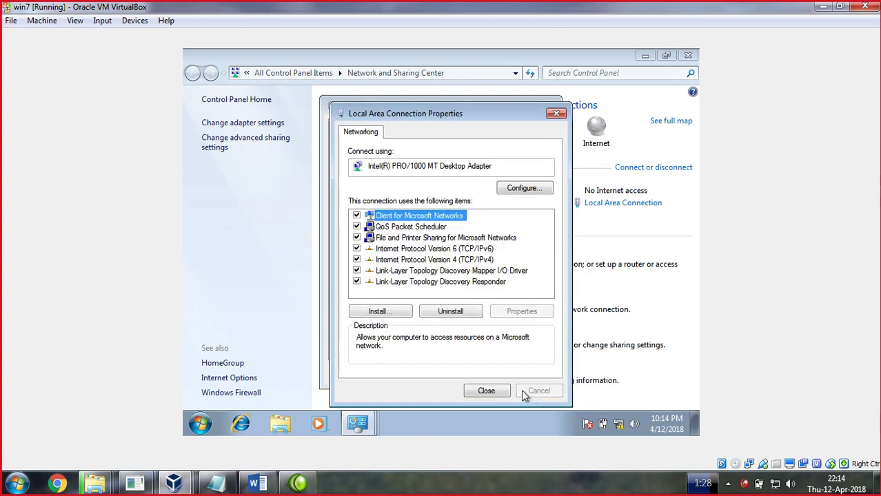
left_click(484, 392)
left_click(524, 376)
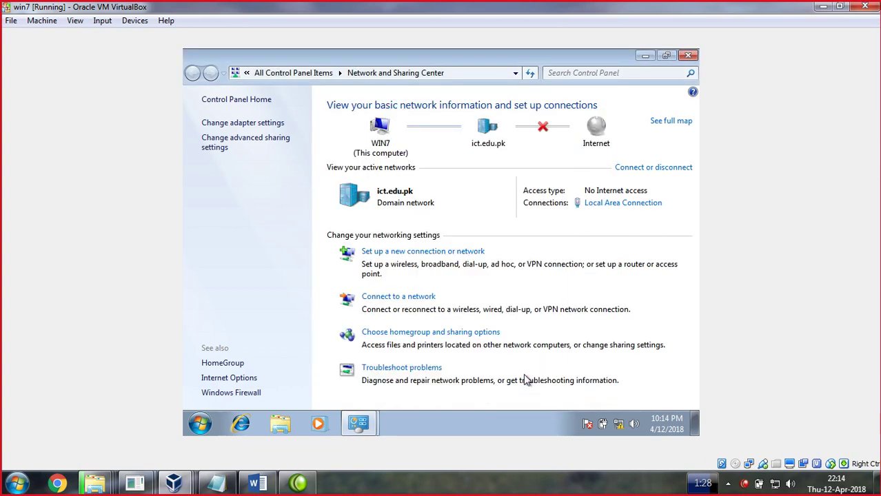
left_click(688, 57)
Close the System panel and reopen the Local Area Connection's TCP/IPv4 properties
left_click(688, 56)
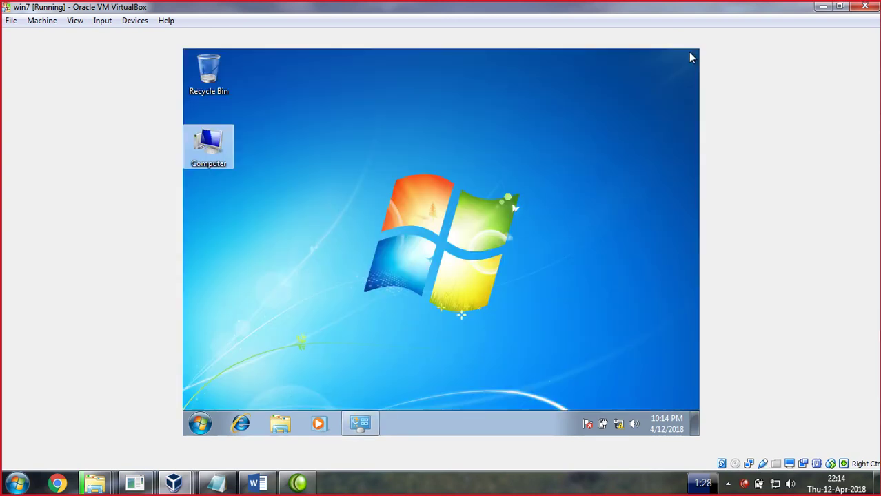
right_click(619, 426)
left_click(621, 417)
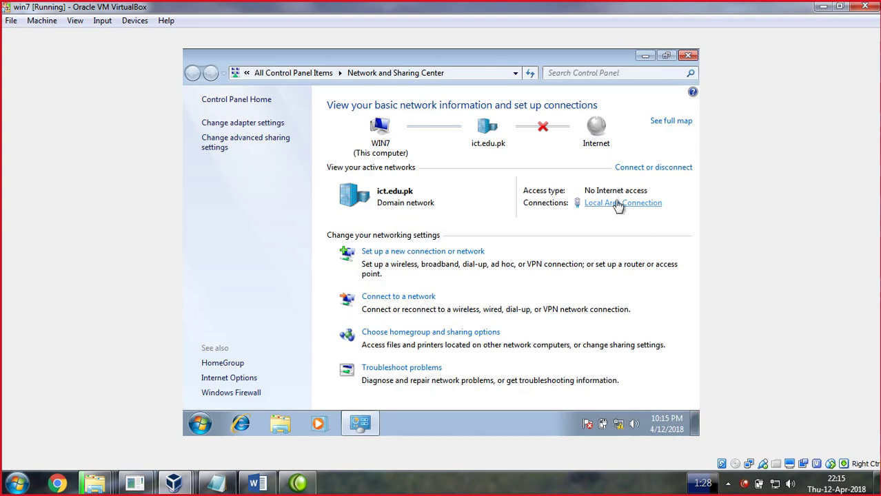
left_click(617, 205)
left_click(374, 346)
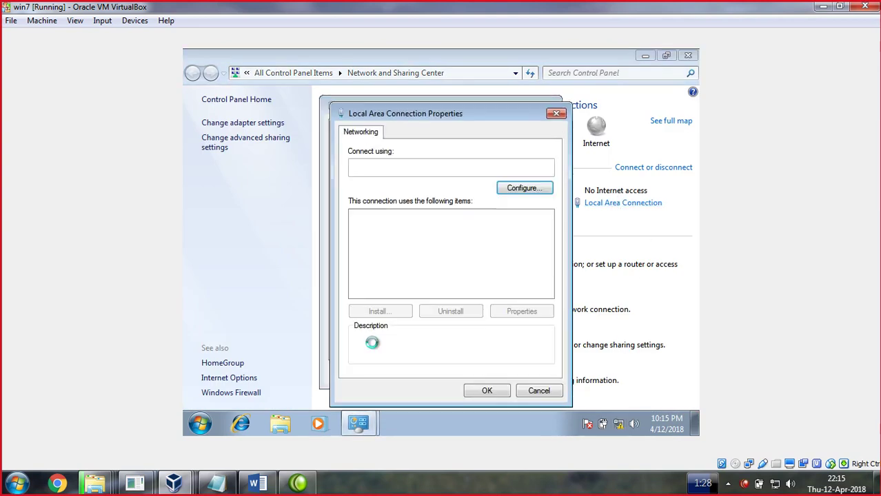
left_click(481, 262)
double_click(481, 262)
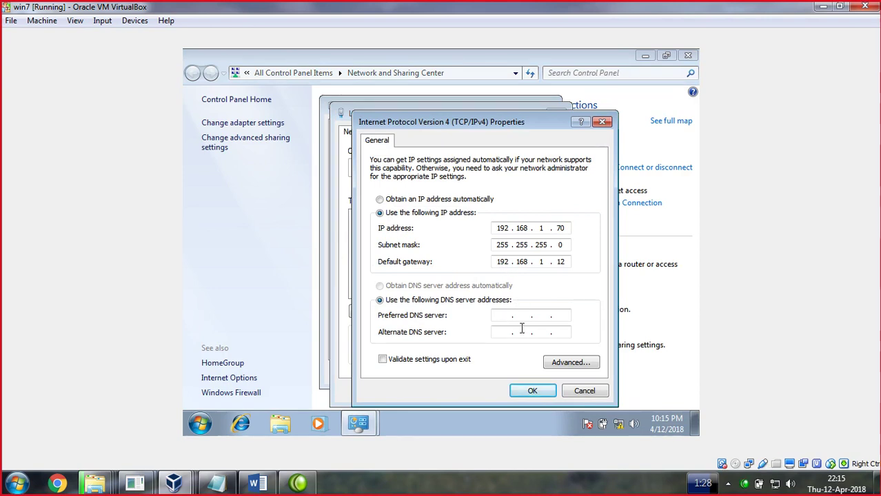
Set the preferred DNS server back to 192.168.1.12 and close the network windows
type("192 . 168 . 1 . 12")
left_click(532, 391)
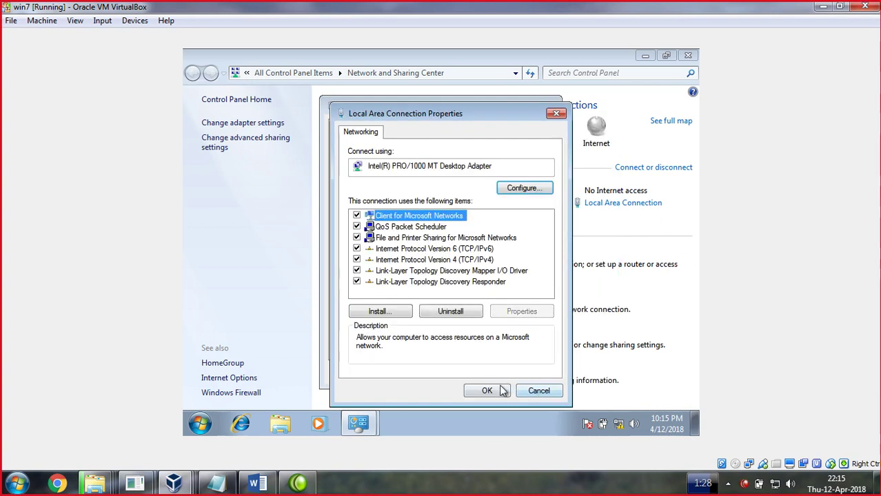
left_click(496, 392)
left_click(526, 373)
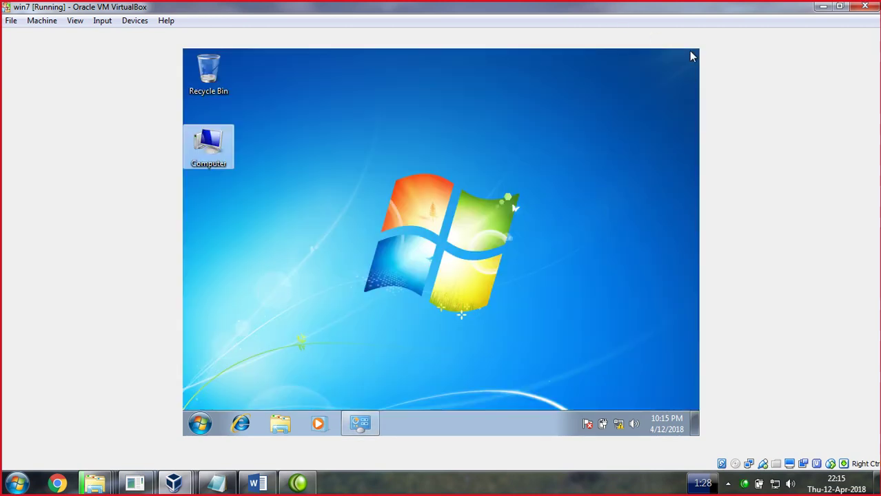
left_click(688, 56)
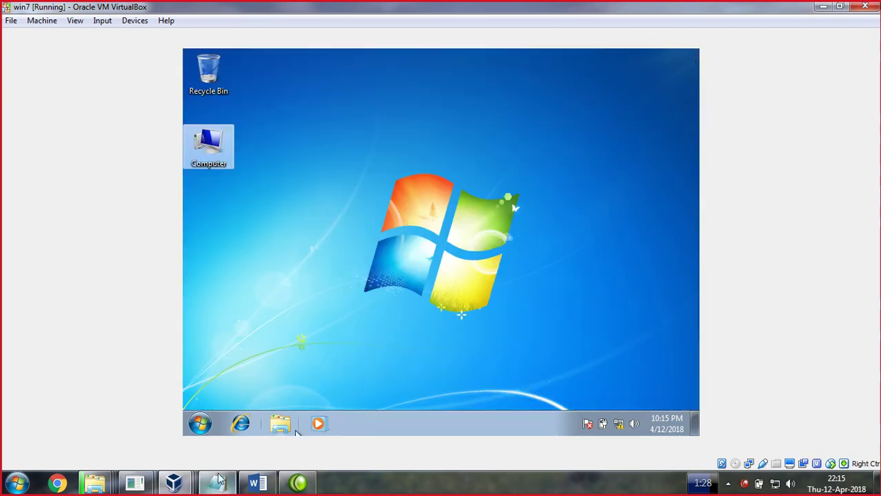
mouse_move(176, 484)
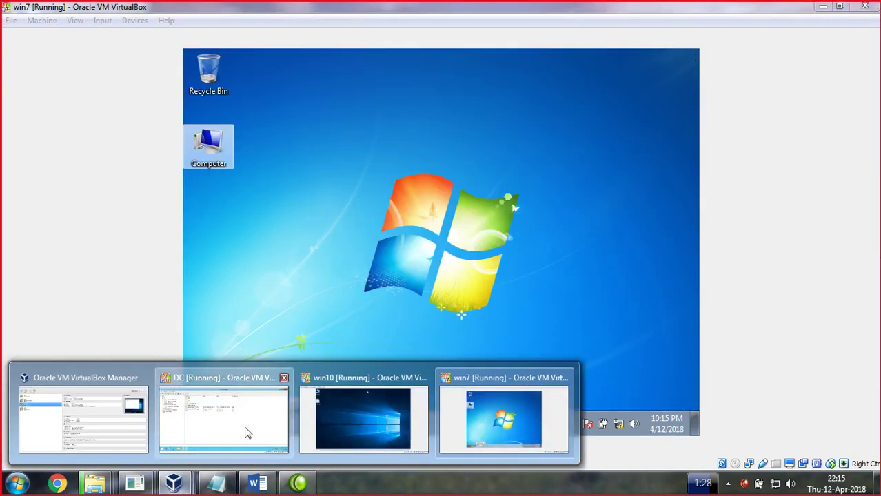
left_click(247, 431)
right_click(361, 261)
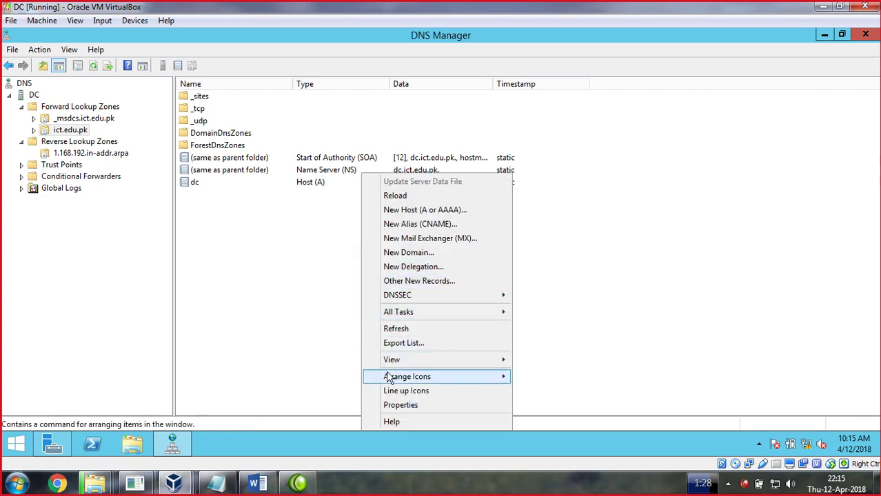
right_click(316, 288)
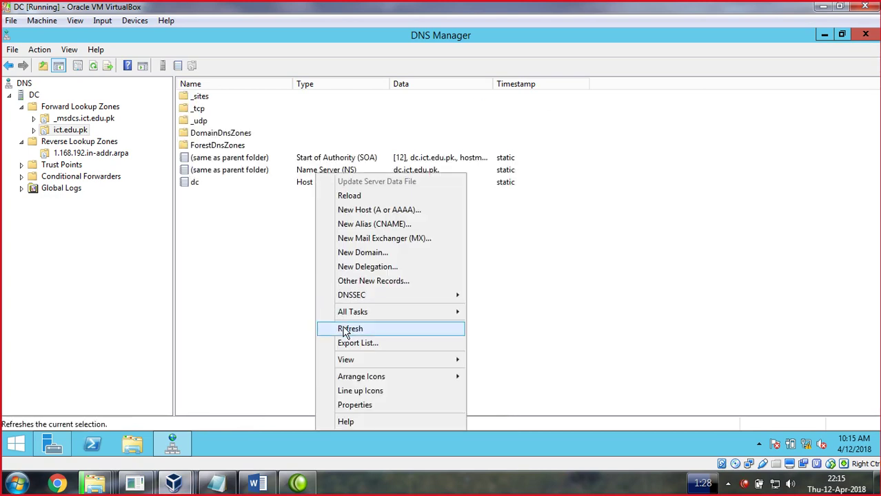
left_click(350, 329)
right_click(268, 252)
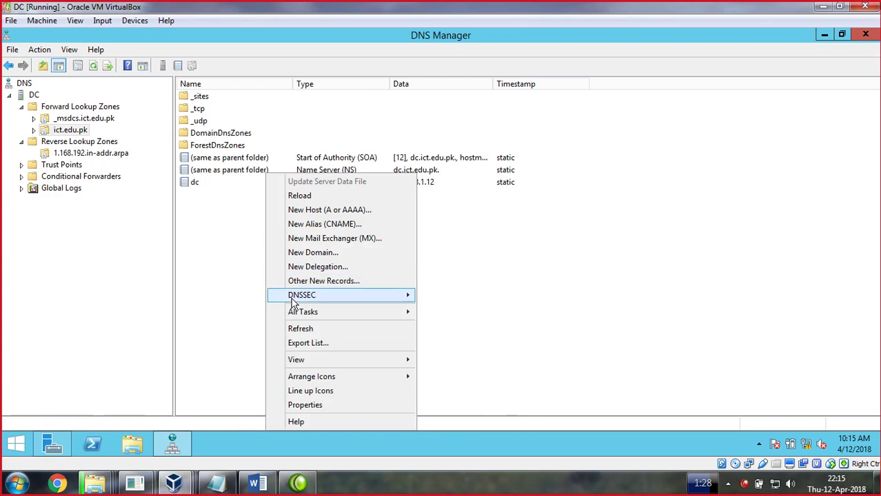
left_click(304, 334)
right_click(267, 244)
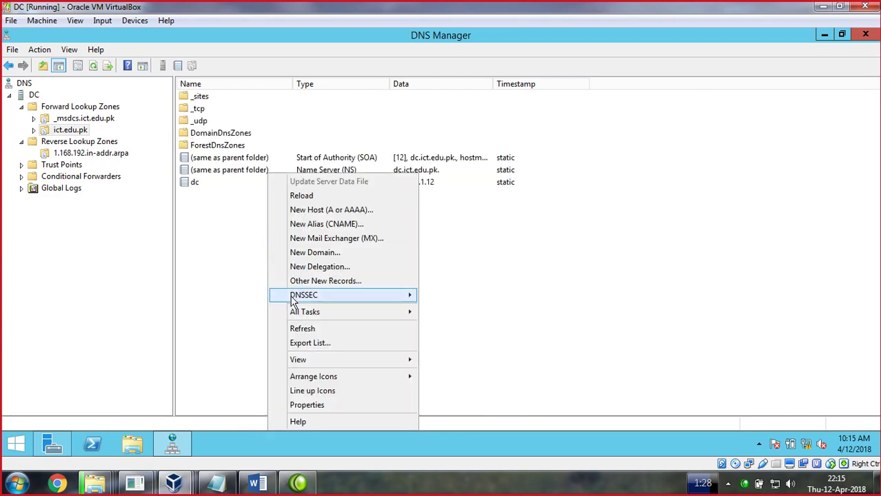
left_click(303, 334)
right_click(248, 282)
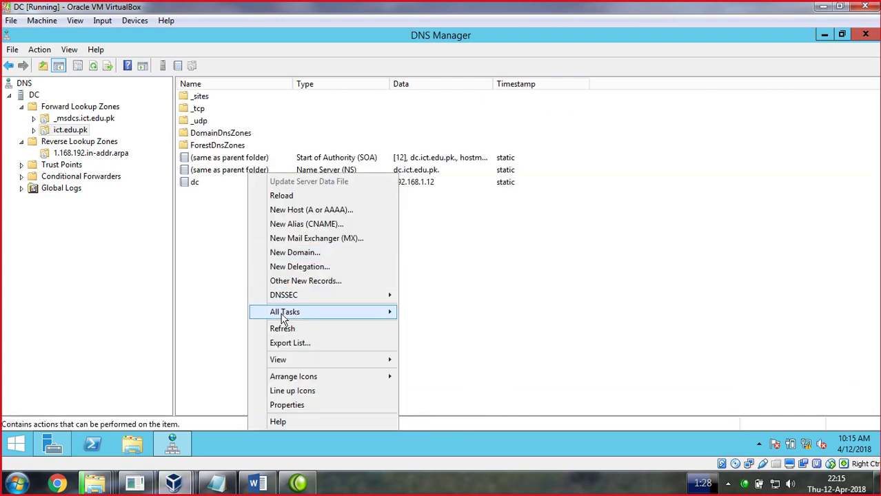
left_click(285, 329)
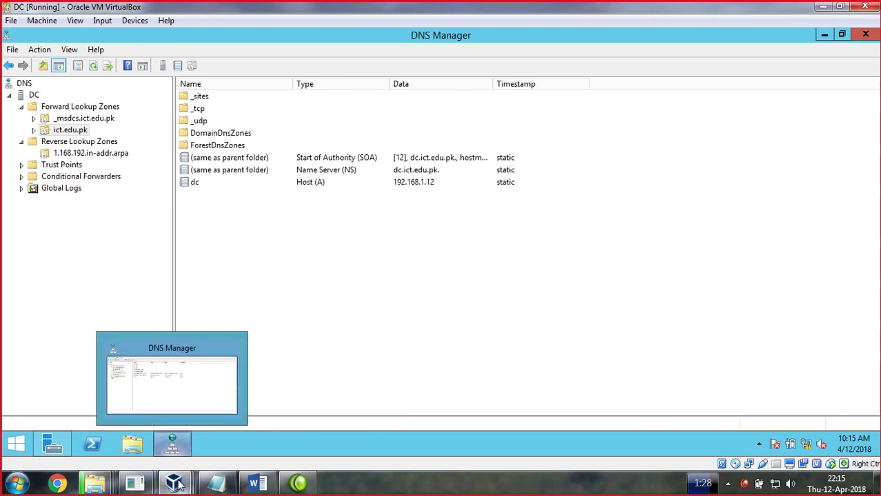
mouse_move(178, 485)
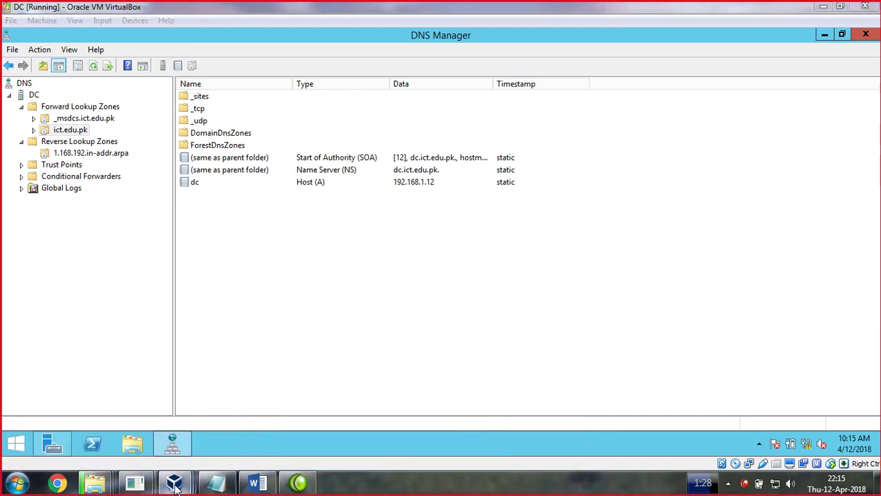
Run ipconfig /registerDNS from an administrator command prompt on the win7 guest
left_click(486, 411)
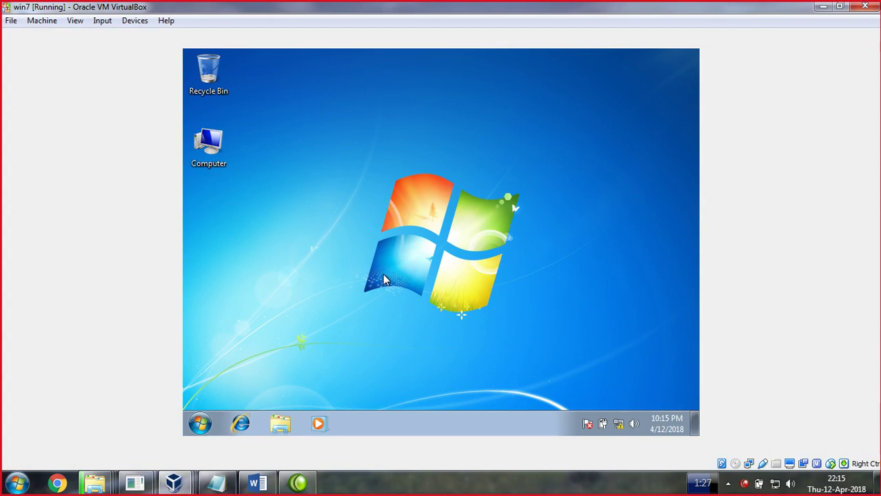
key("super+r")
key("Return")
type("i")
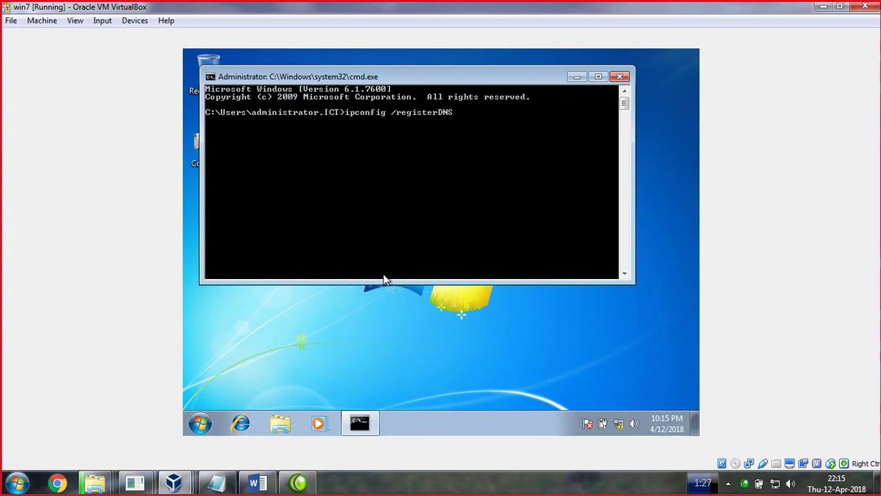
key("Return")
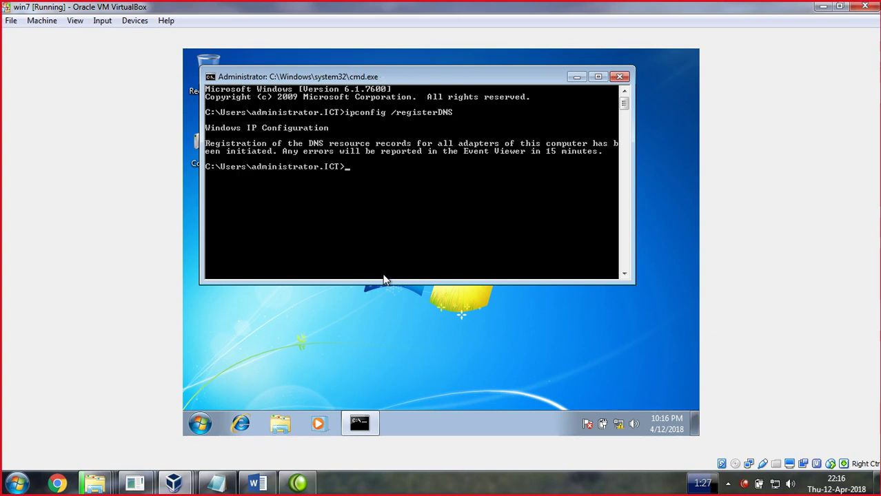
On the DC, refresh the ict.edu.pk zone to reveal win7's host record 192.168.1.70
left_click(174, 482)
left_click(187, 422)
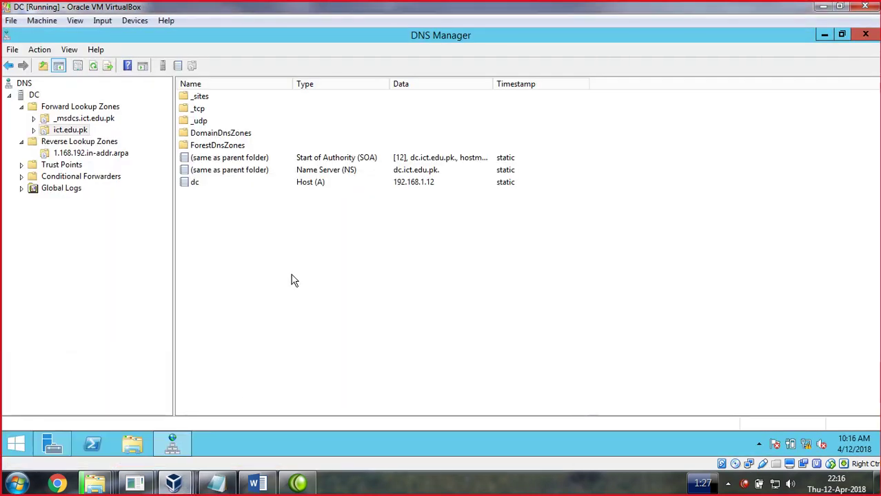
left_click(190, 185)
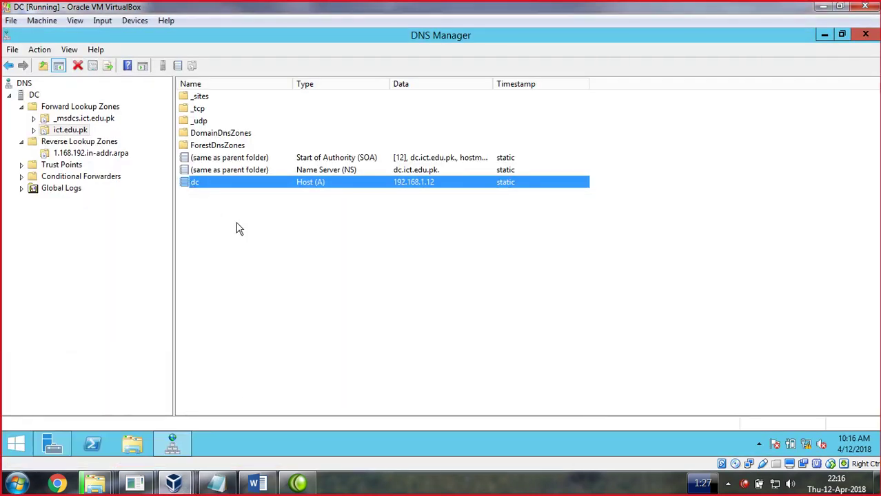
right_click(237, 228)
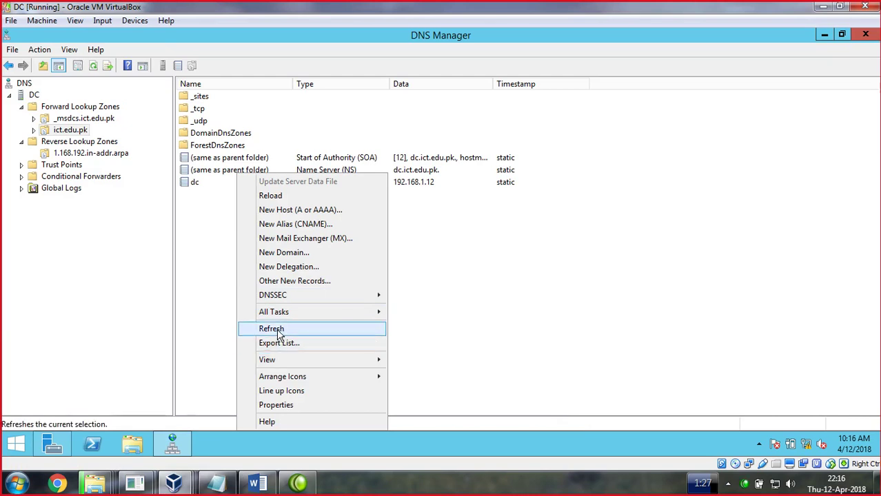
left_click(271, 329)
left_click(200, 199)
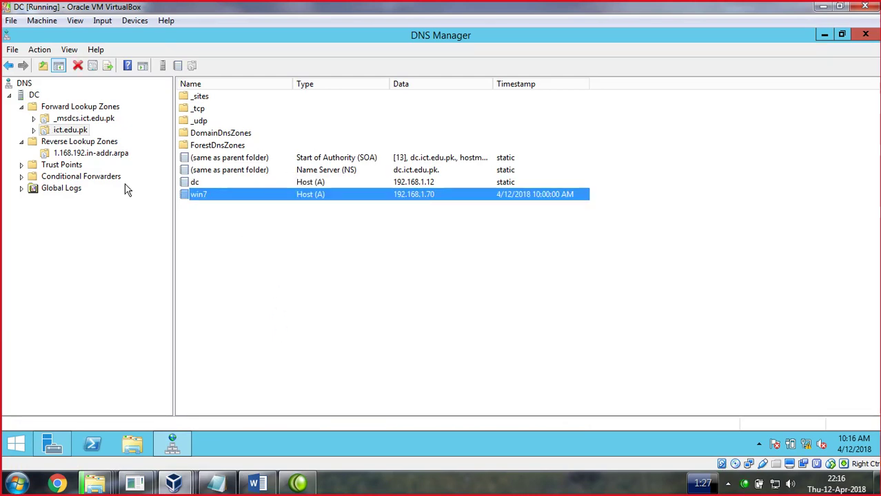
Refresh the 1.168.192.in-addr.arpa reverse zone to reveal win7's 192.168.1.70 pointer record
left_click(89, 153)
right_click(256, 178)
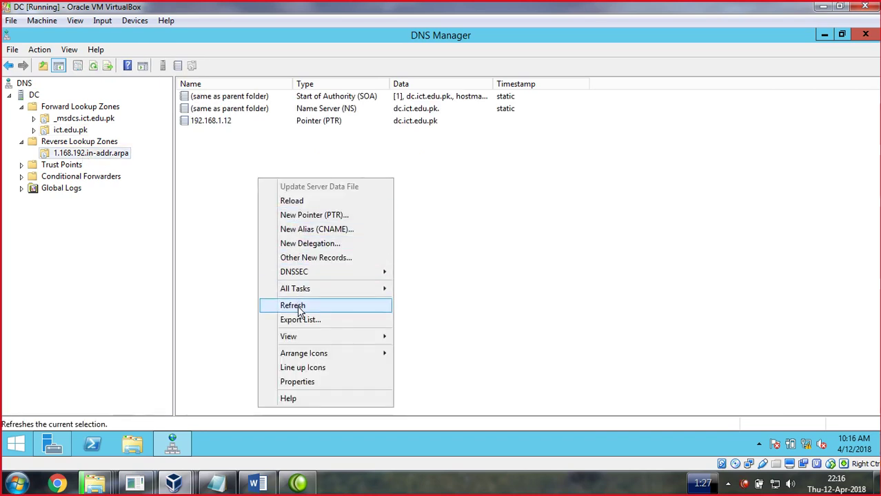
left_click(297, 307)
left_click(207, 137)
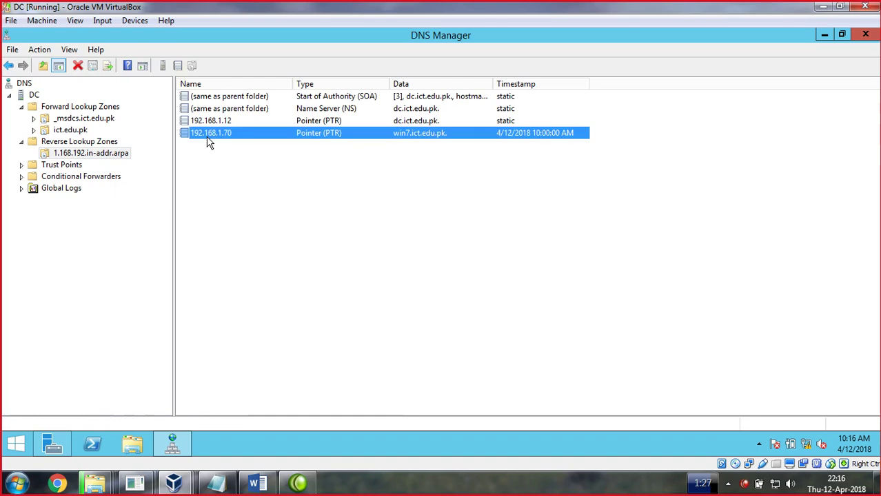
left_click(174, 483)
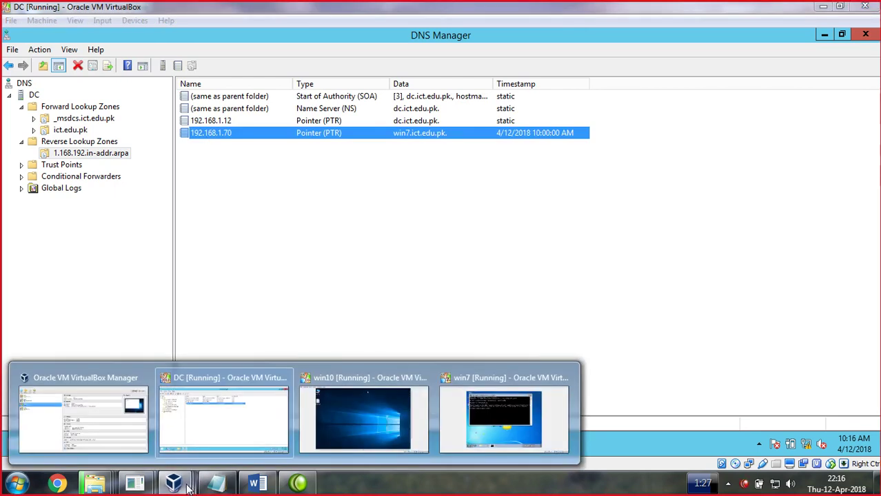
On the win10 guest, bring up the Ethernet connection's TCP/IPv4 properties through Network and Sharing Center
left_click(416, 436)
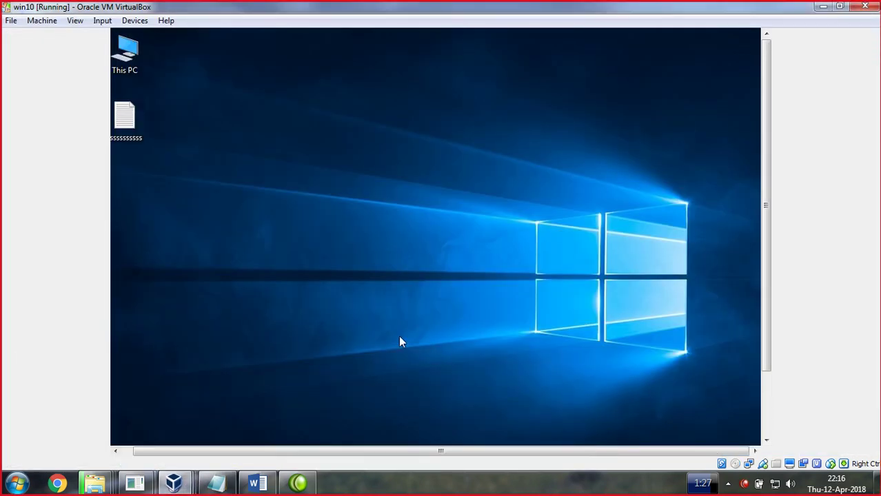
left_click_drag(767, 236, 772, 260)
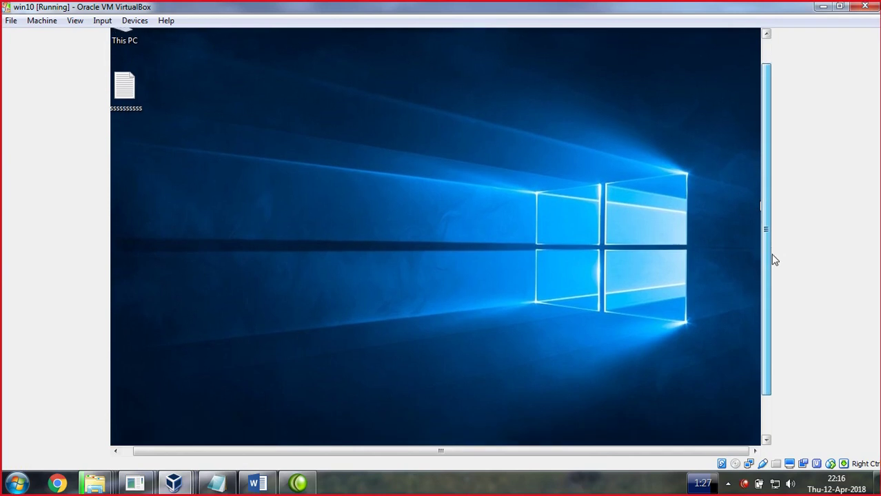
left_click_drag(772, 259, 765, 319)
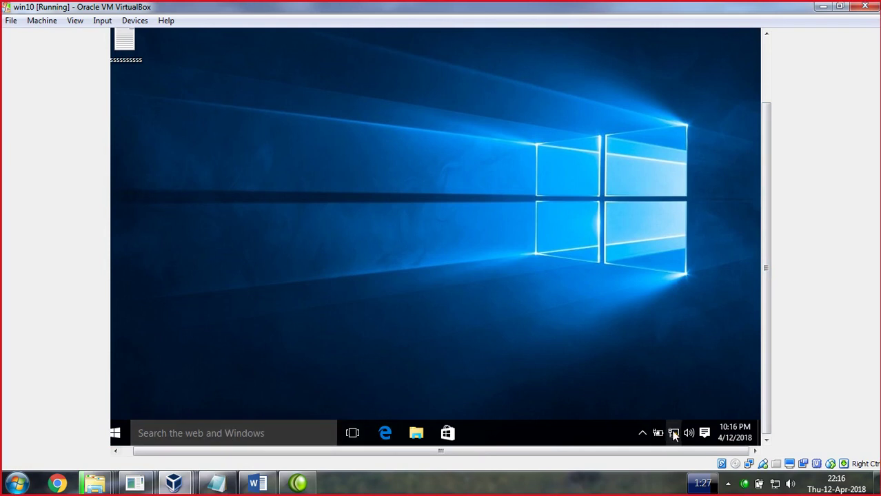
right_click(673, 436)
left_click(666, 419)
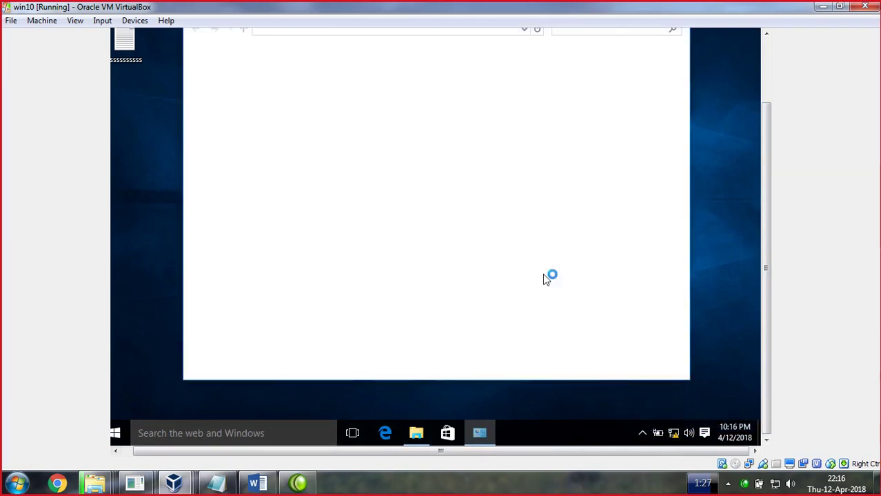
scroll(764, 200, "up", 2)
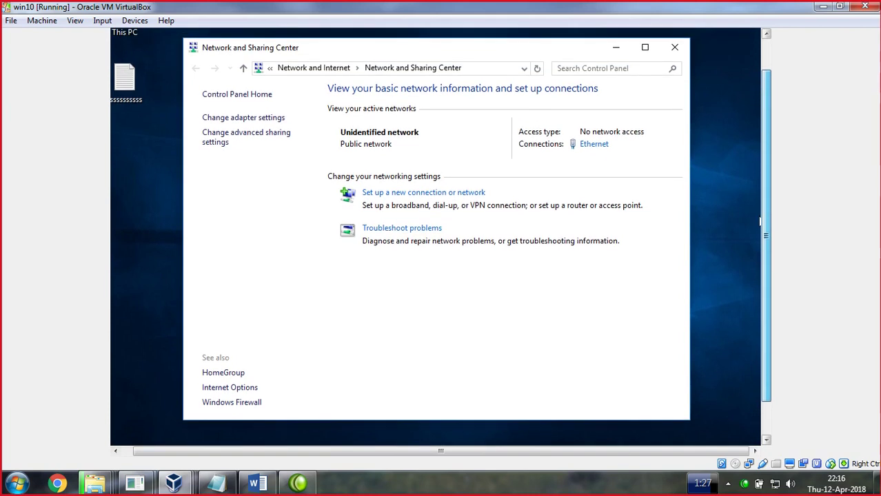
left_click(593, 145)
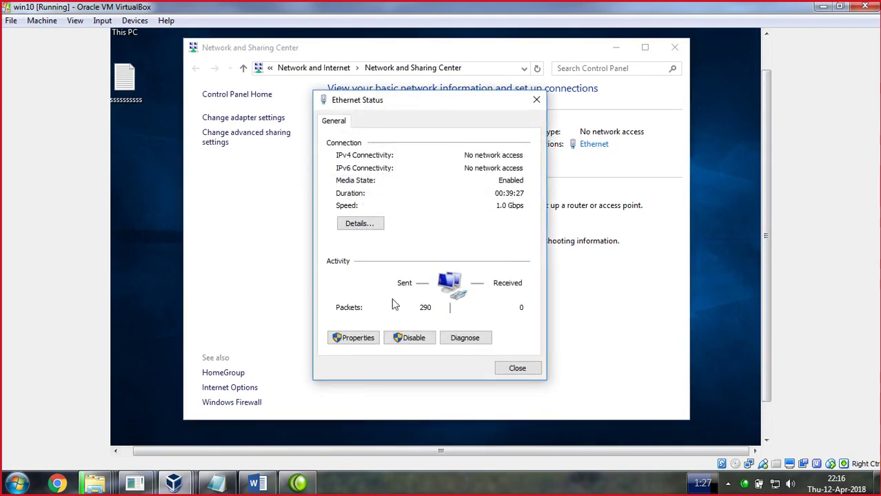
left_click(355, 338)
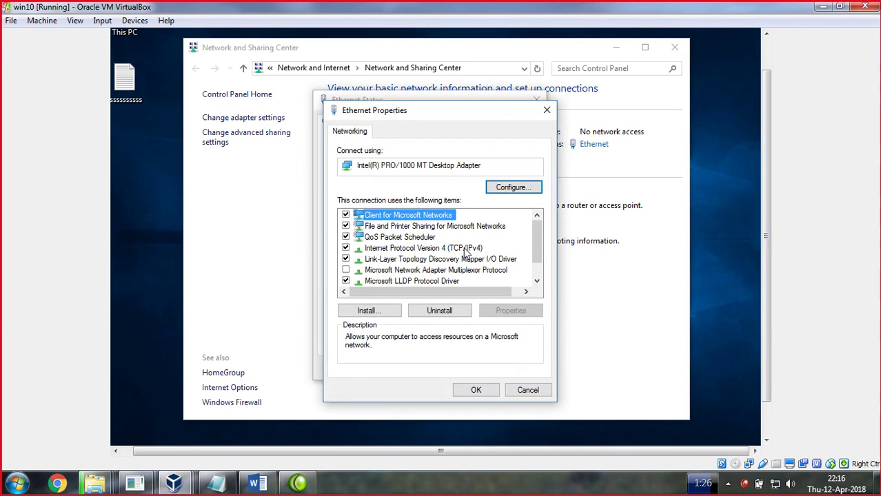
left_click(480, 484)
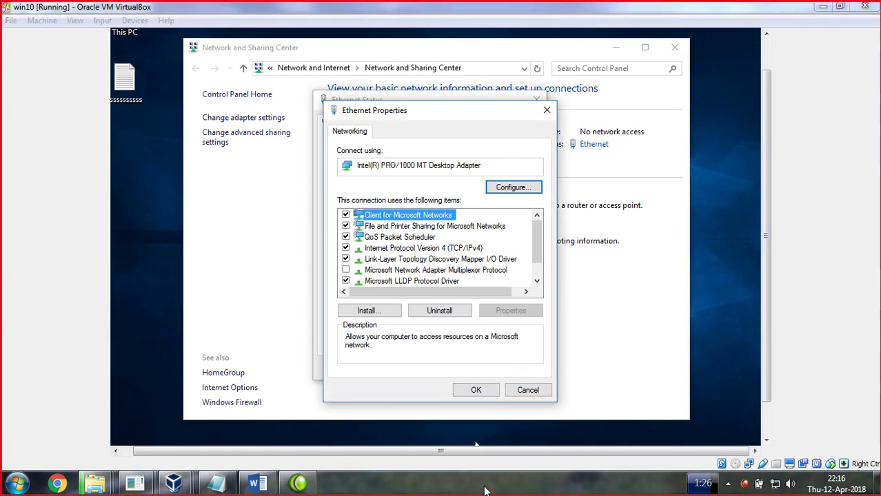
left_click(423, 248)
double_click(461, 253)
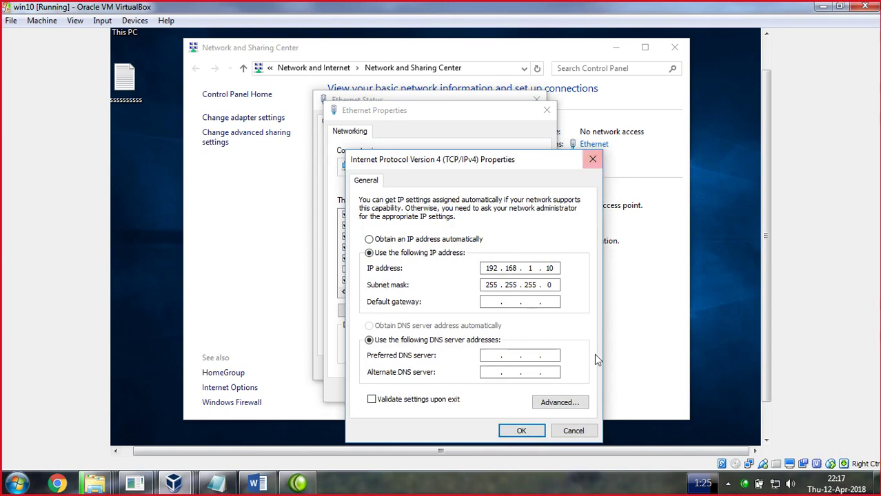
Give the Ethernet connection the DNS suffix ict.edu.pk, keeping DNS address registration on
left_click(555, 402)
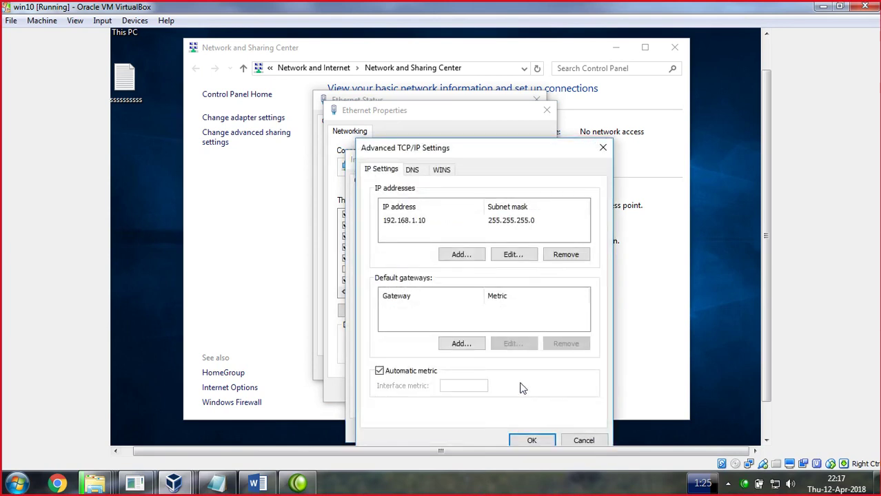
left_click(413, 173)
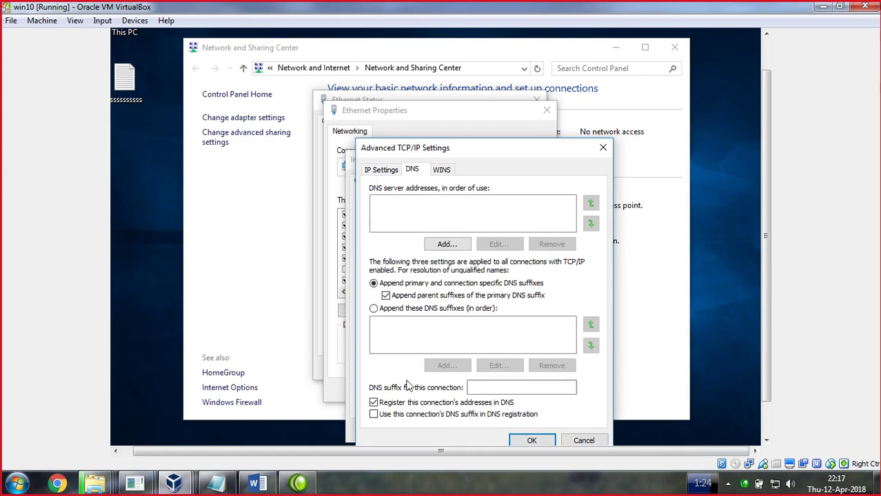
left_click(374, 404)
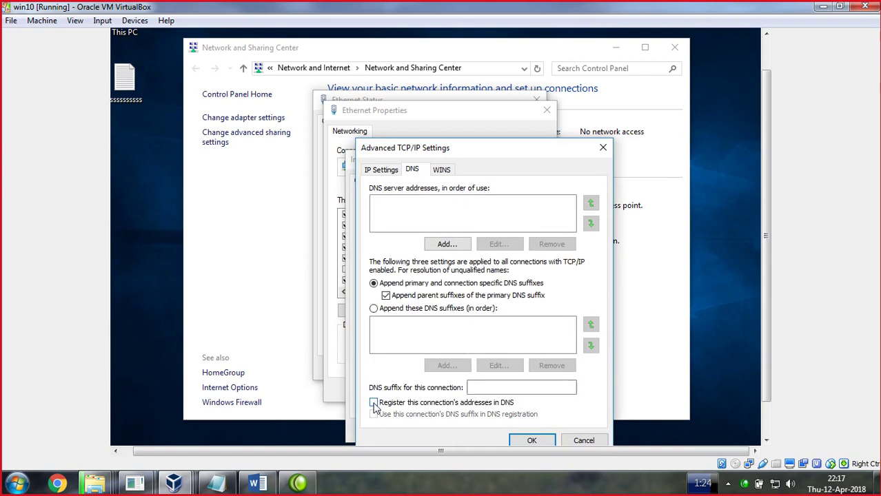
left_click(373, 403)
left_click(493, 388)
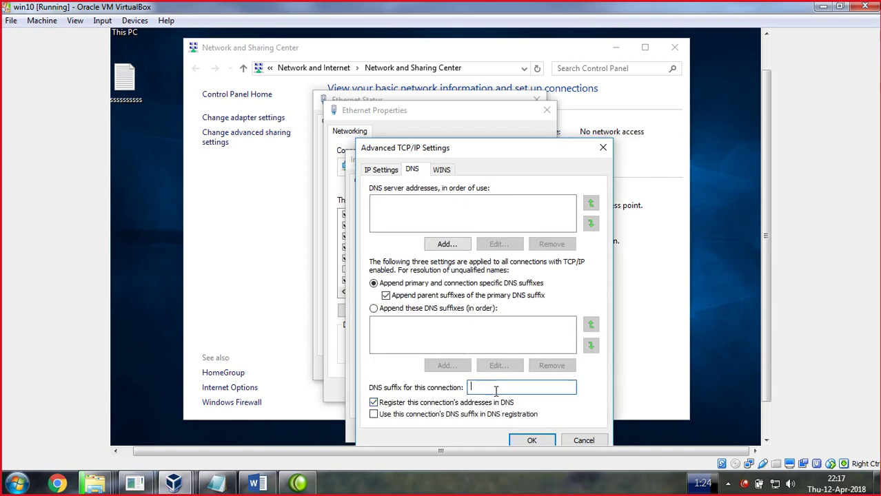
type("ivy")
type(".edu.pk")
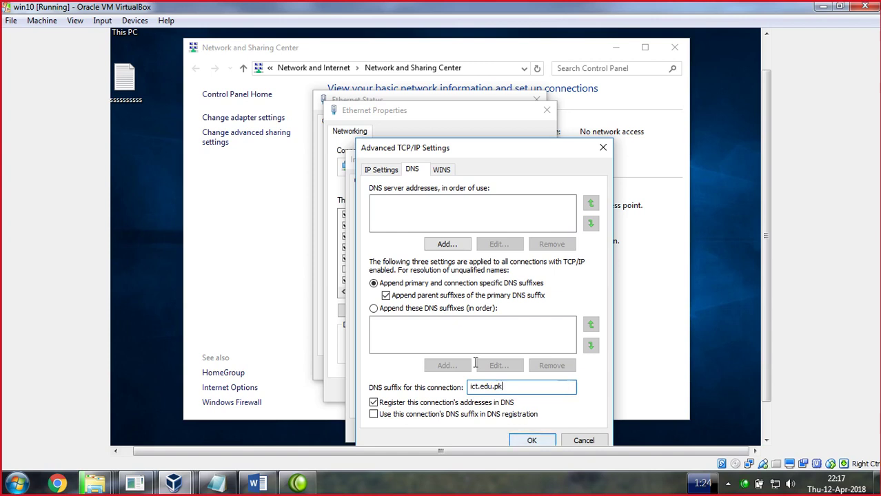
left_click(532, 440)
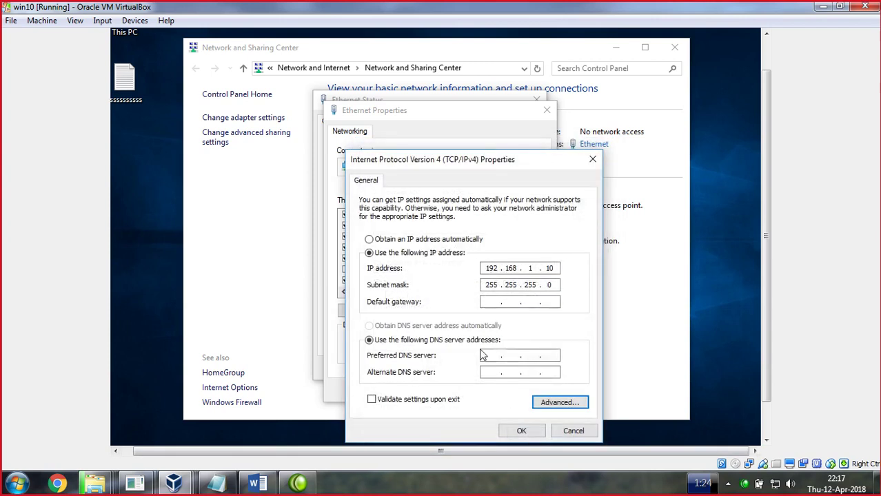
Set the preferred DNS server to 192.168.1.12 and apply the Ethernet properties
left_click(487, 357)
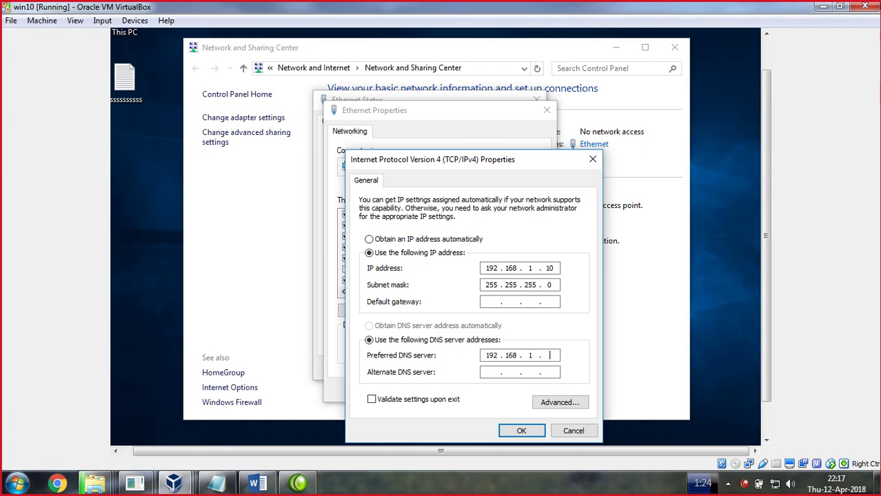
left_click(521, 430)
left_click(479, 390)
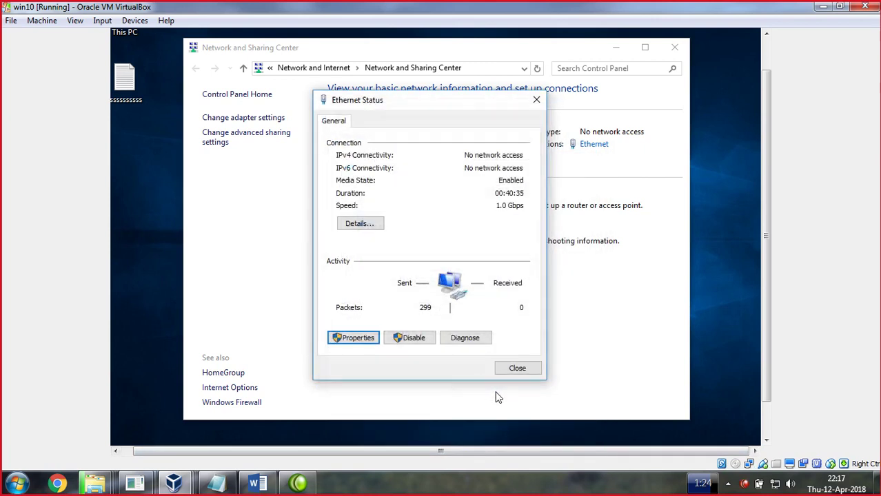
Close Ethernet Status and run ipconfig /registerDNS in an administrator command prompt
left_click(522, 375)
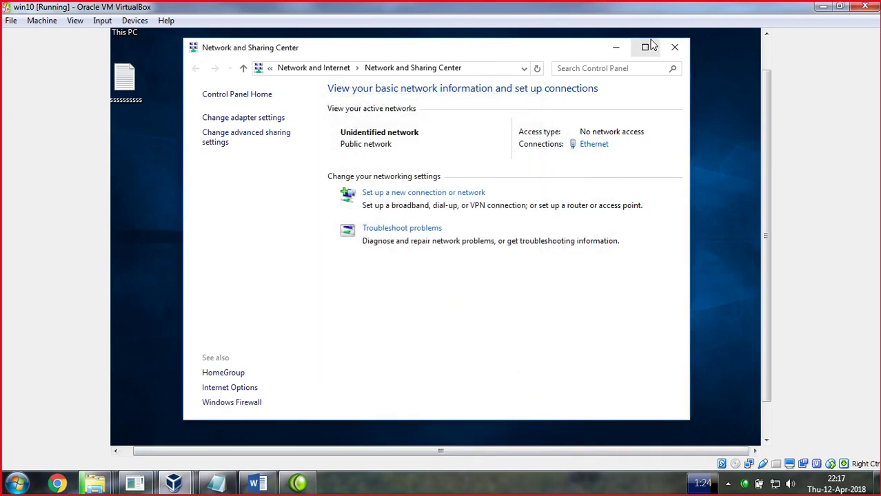
key("super+r")
type("cmd")
key("Return")
type("ip")
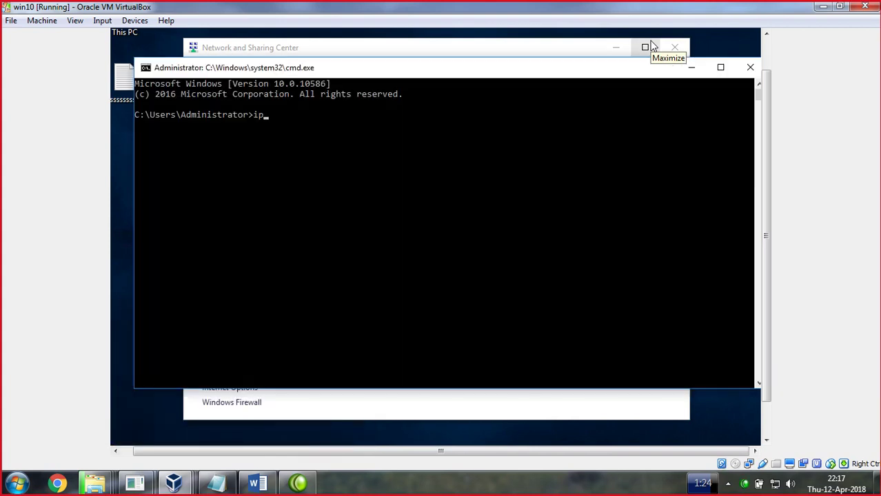
type("config /registerDNS")
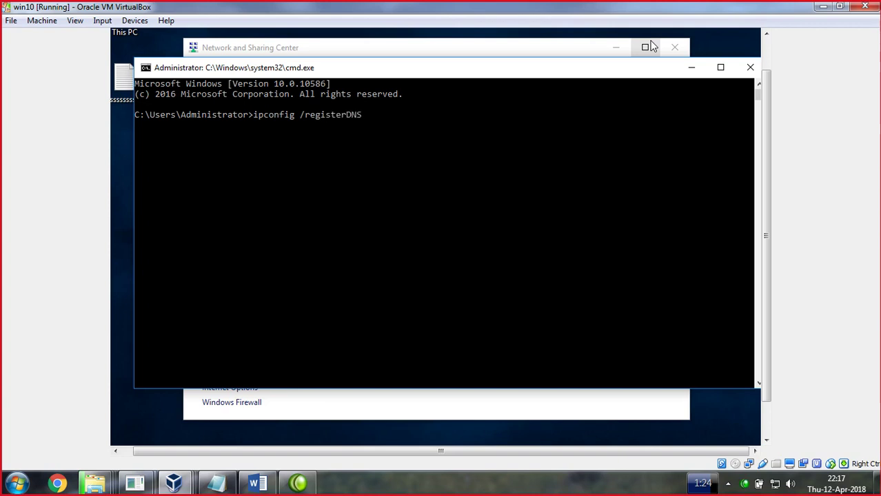
key("Return")
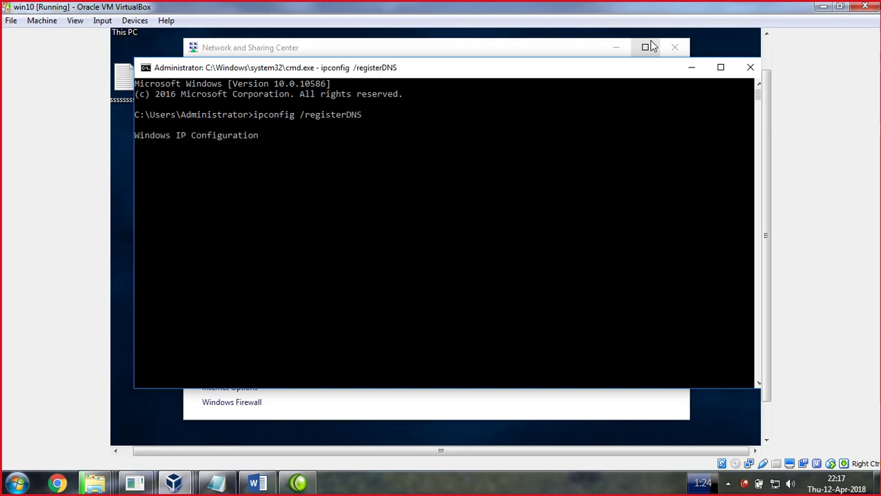
Open This PC's system information, then close the System and Network and Sharing Center windows
right_click(124, 41)
left_click(163, 187)
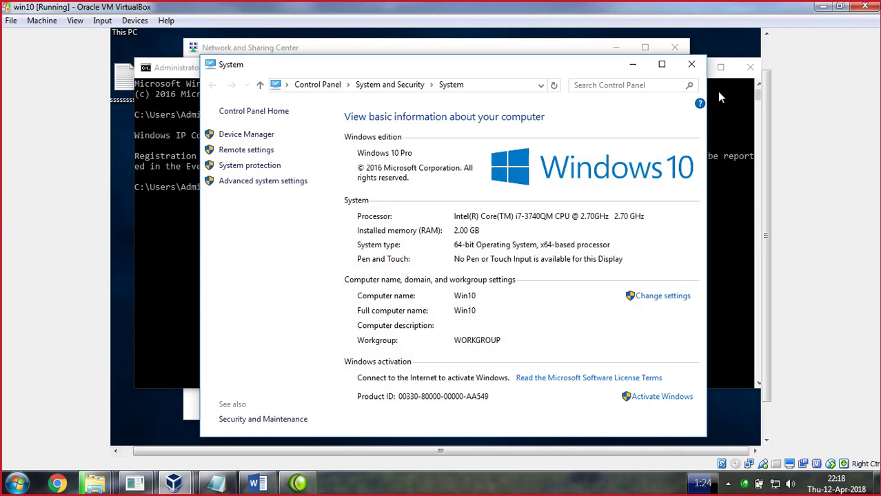
left_click(692, 64)
left_click(675, 48)
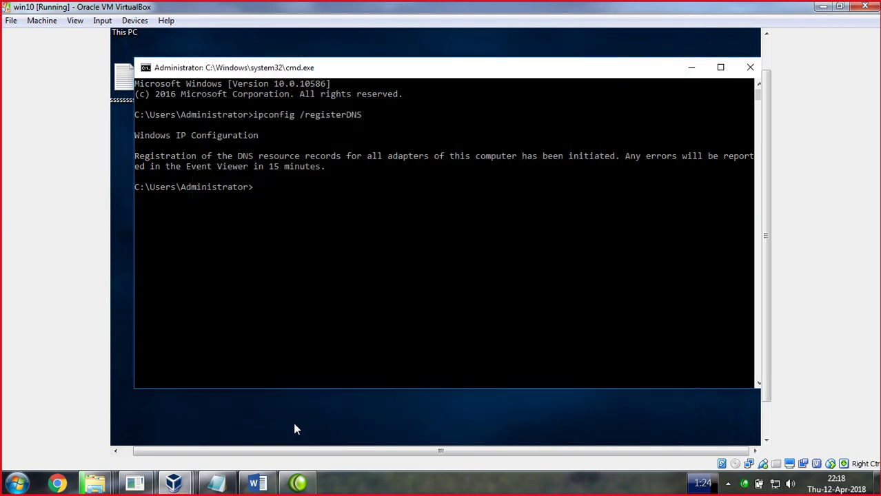
left_click(191, 482)
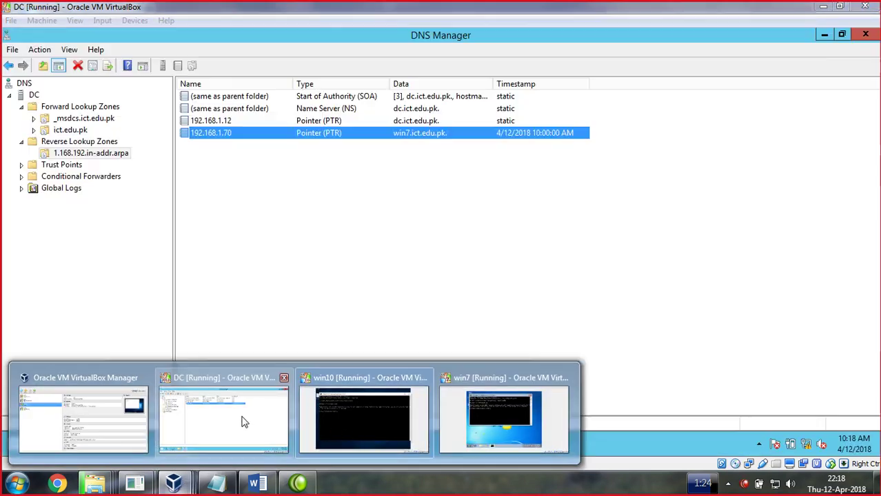
On the DC, refresh the DNS zone records three times, then minimize DNS Manager and Server Manager
left_click(242, 422)
right_click(333, 203)
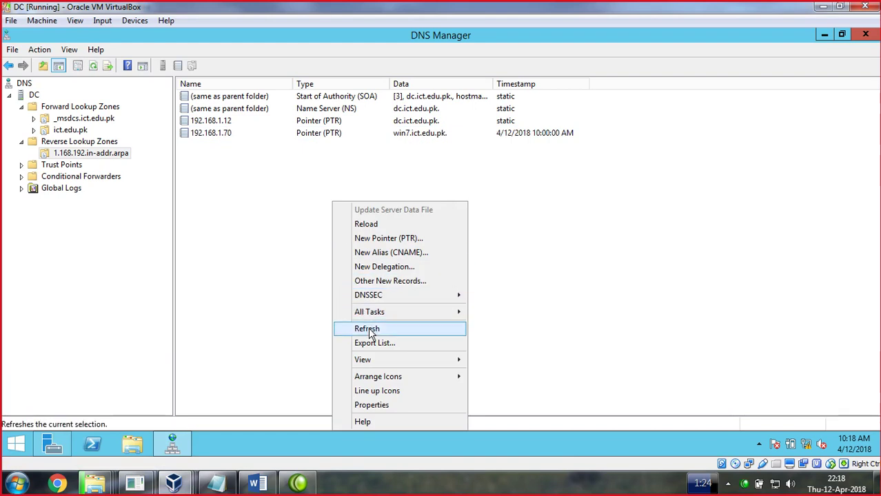
left_click(368, 328)
right_click(323, 202)
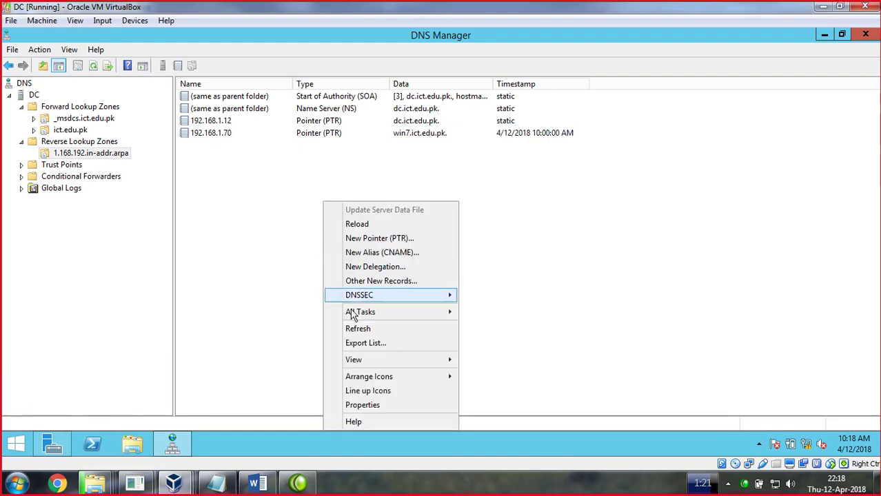
left_click(357, 329)
right_click(308, 202)
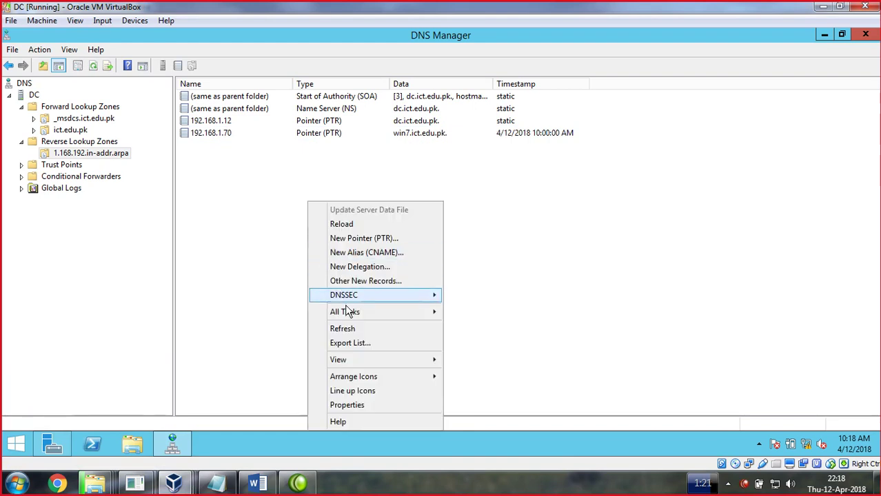
left_click(349, 331)
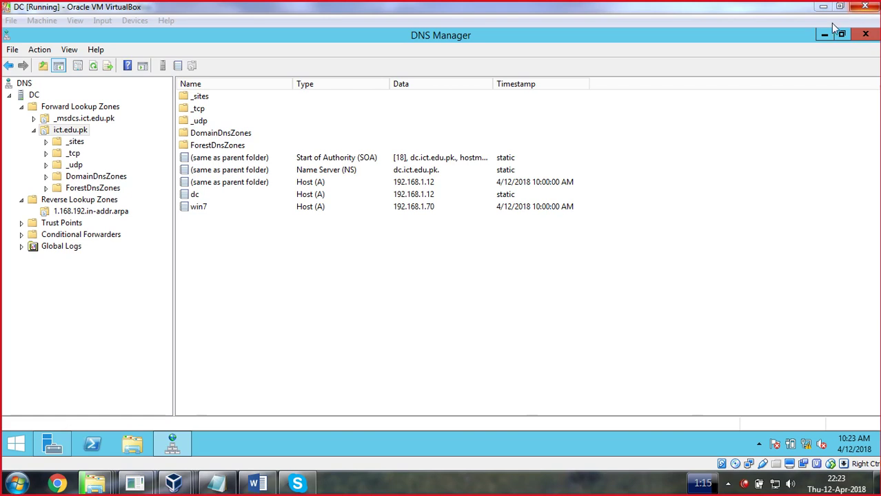
left_click(824, 35)
left_click(825, 35)
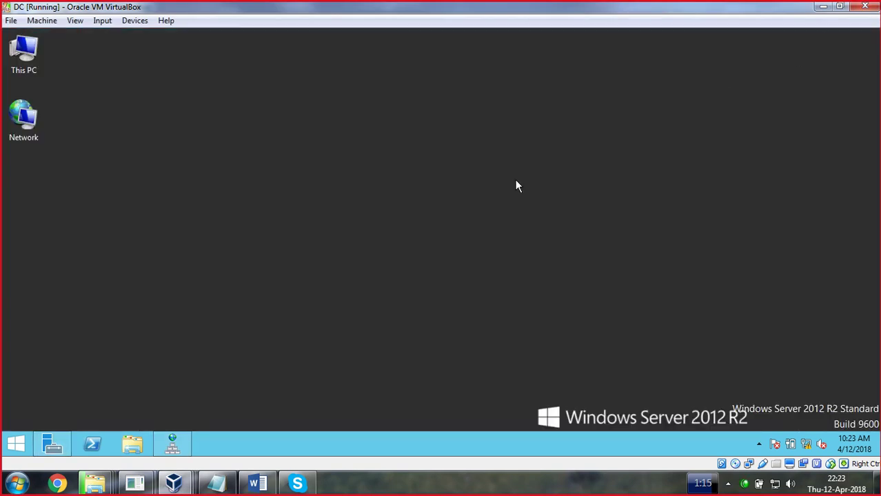
Switch to win10, close its command prompt, and open This PC's system Properties page
mouse_move(174, 483)
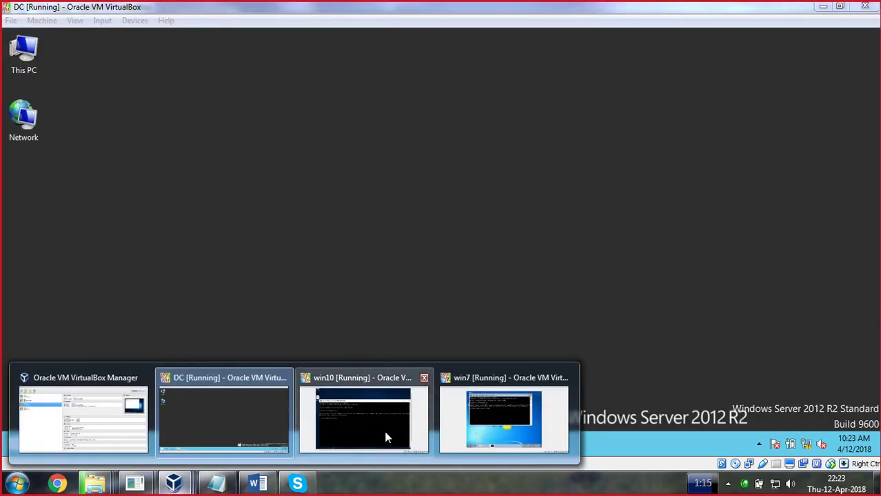
left_click(380, 430)
left_click(380, 430)
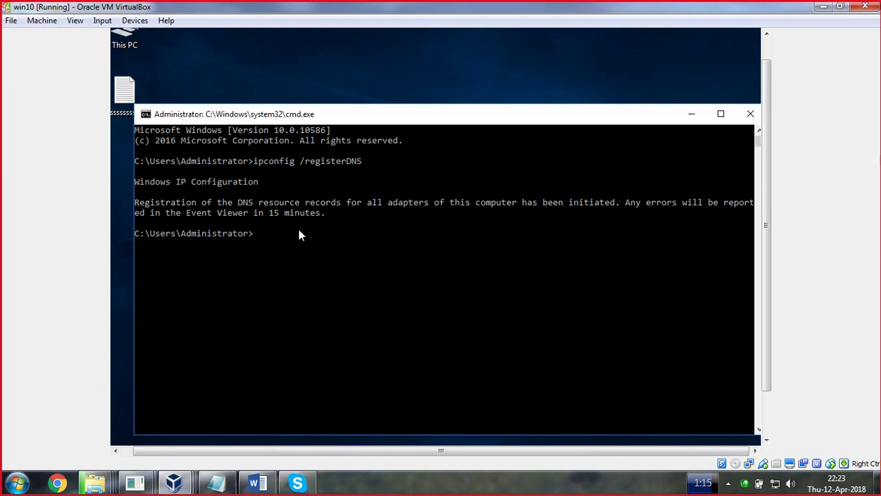
left_click(751, 115)
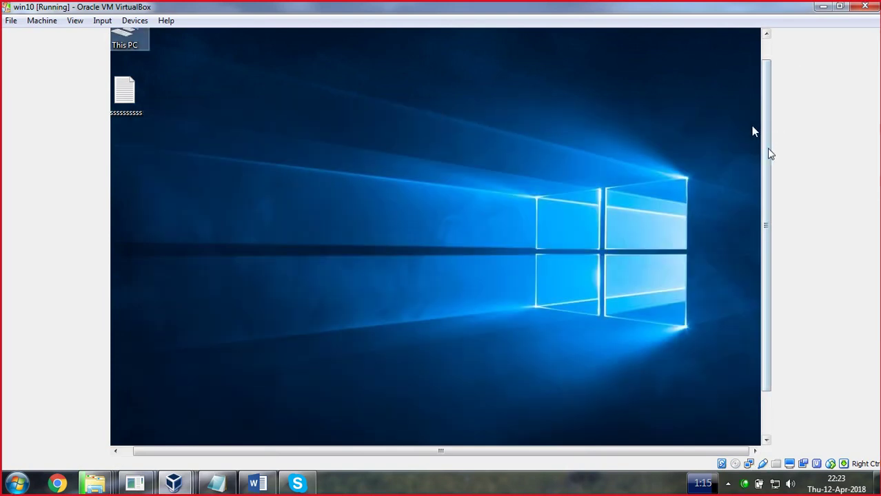
scroll(754, 152, "up", 2)
right_click(117, 41)
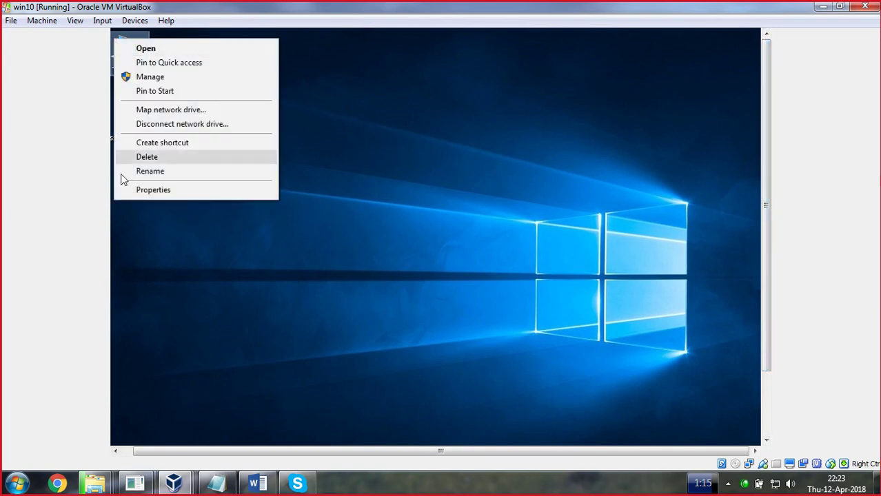
left_click(135, 190)
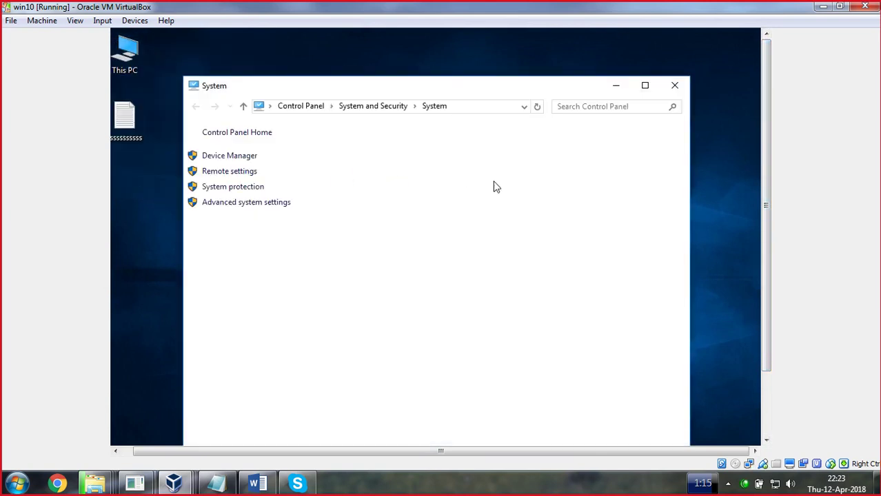
Make Win10 a member of domain ict.edu.pk with primary DNS suffix ict.edu.pk
left_click(647, 319)
left_click(334, 236)
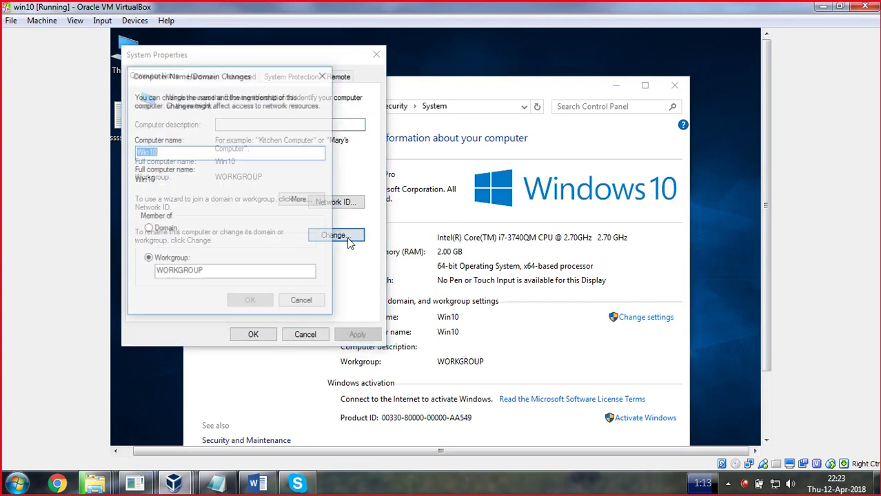
left_click(157, 233)
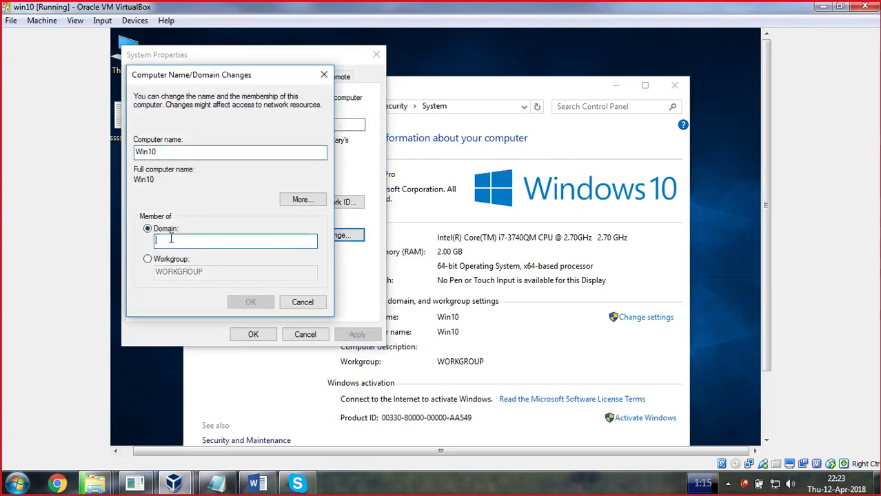
type("ict.edu.pk")
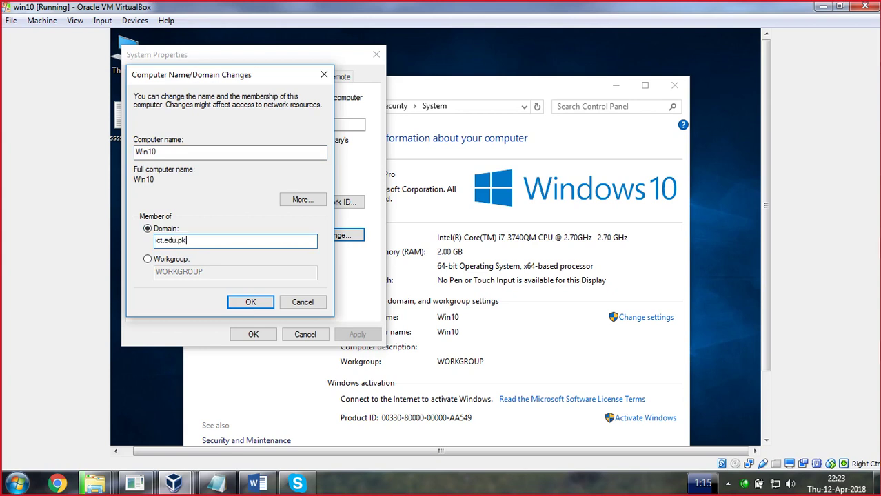
left_click(301, 200)
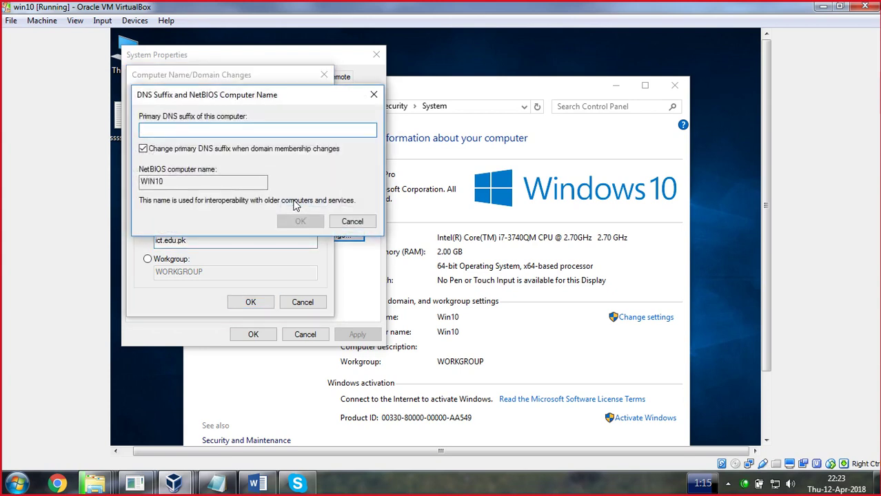
type("ict.edu.pk")
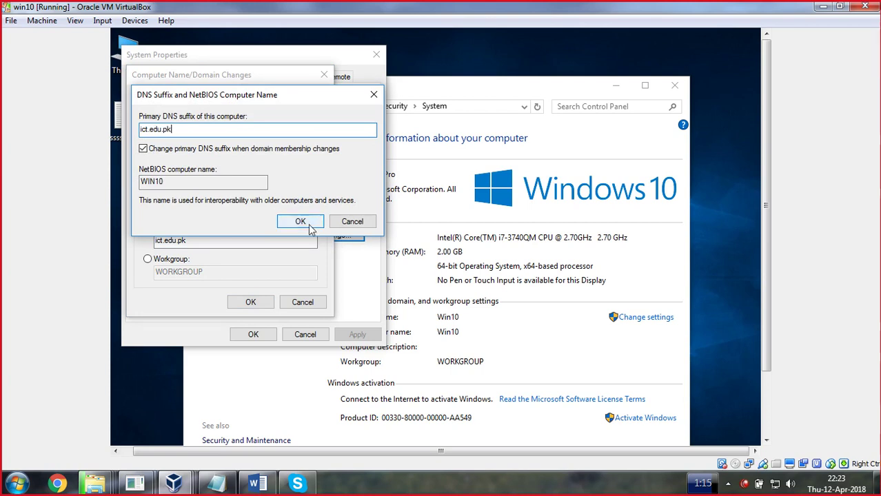
left_click(300, 221)
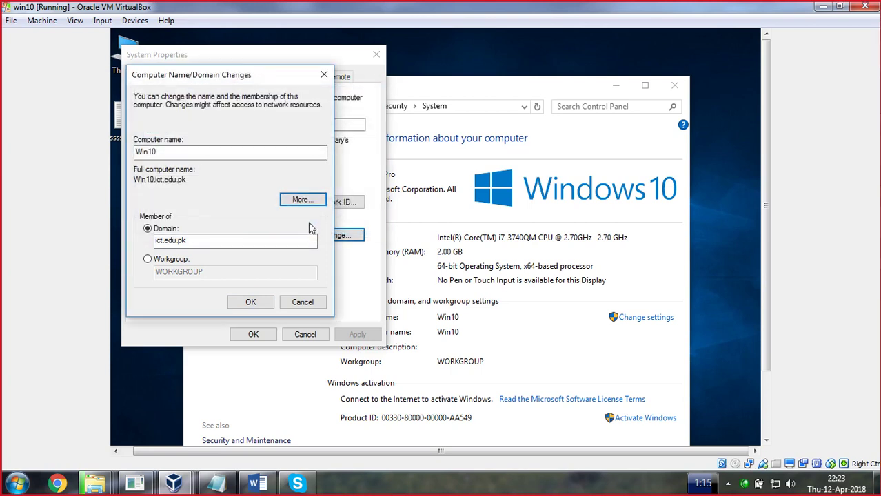
left_click(250, 302)
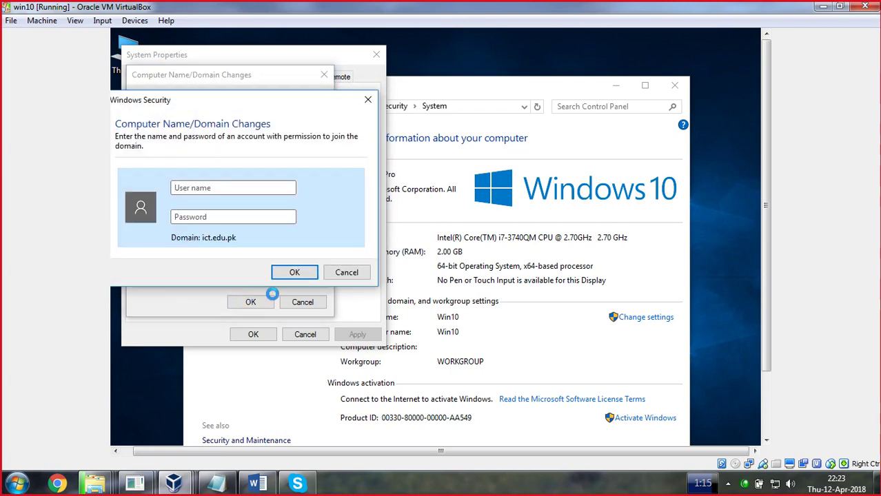
Authenticate the domain join with the administrator account and its password
type("administrator")
key("Tab")
type("12345678")
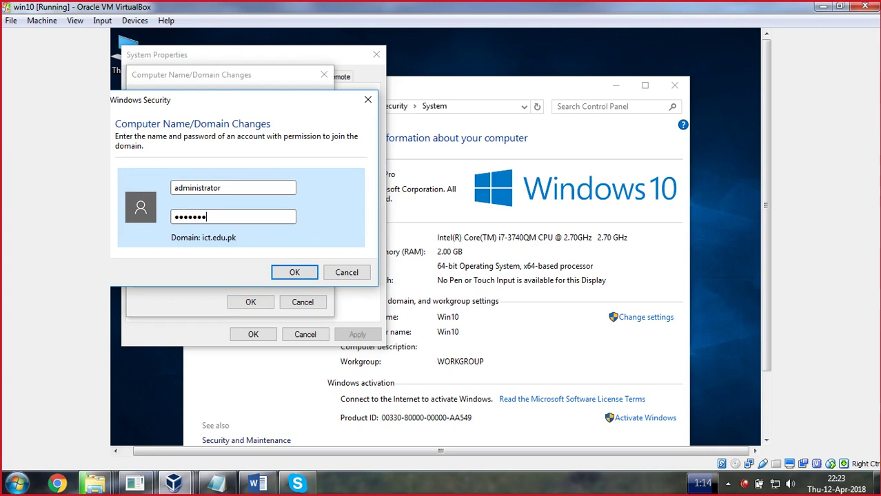
key("Return")
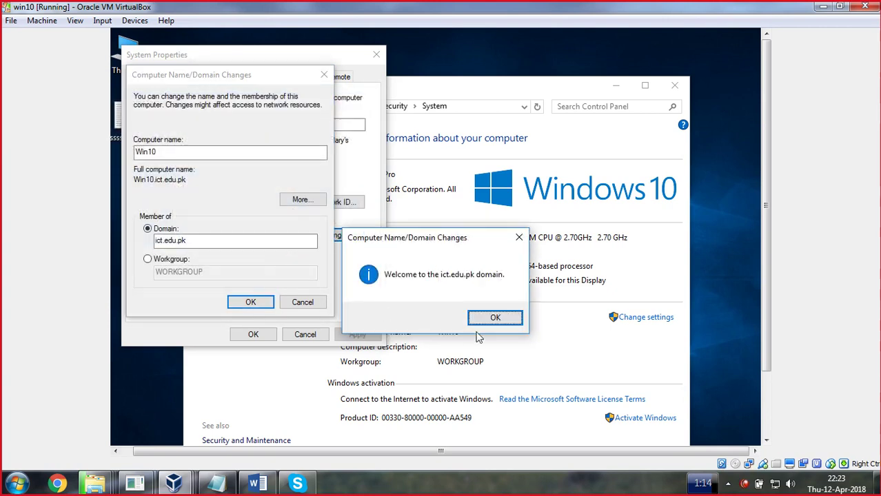
Acknowledge the ict.edu.pk welcome and restart notices, then restart the computer
left_click(499, 318)
left_click(256, 303)
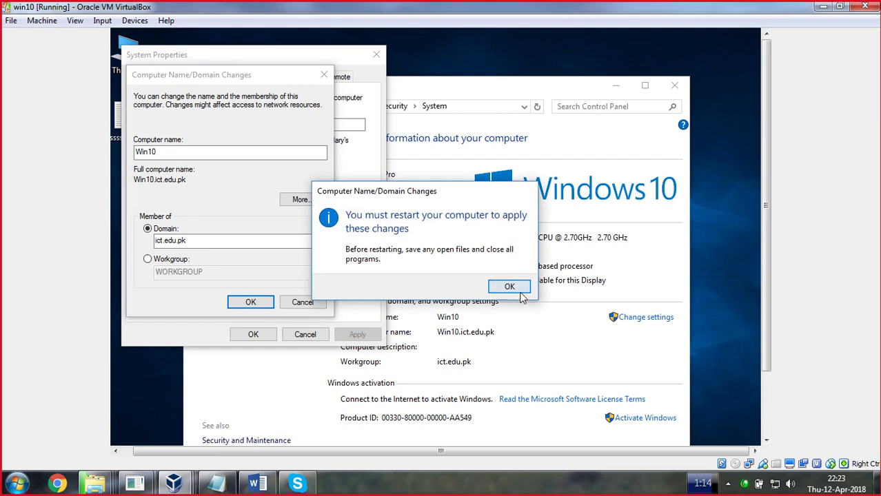
left_click(510, 290)
left_click(252, 334)
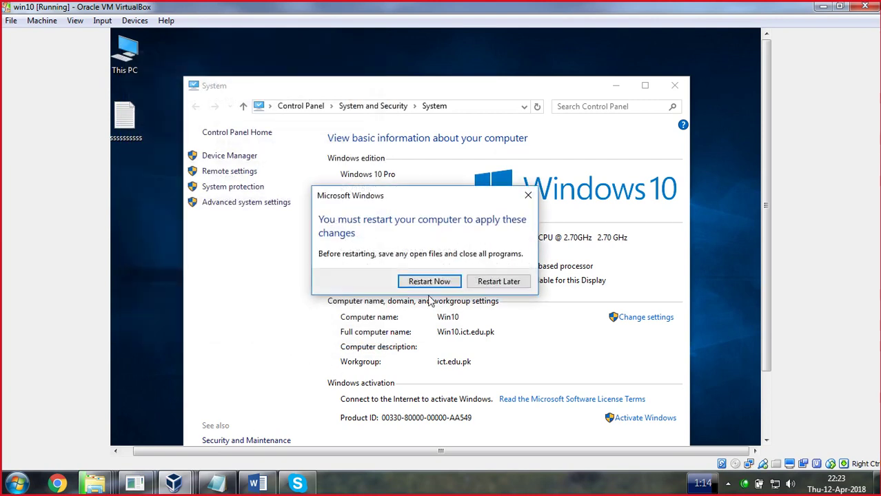
key("Escape")
left_click(174, 482)
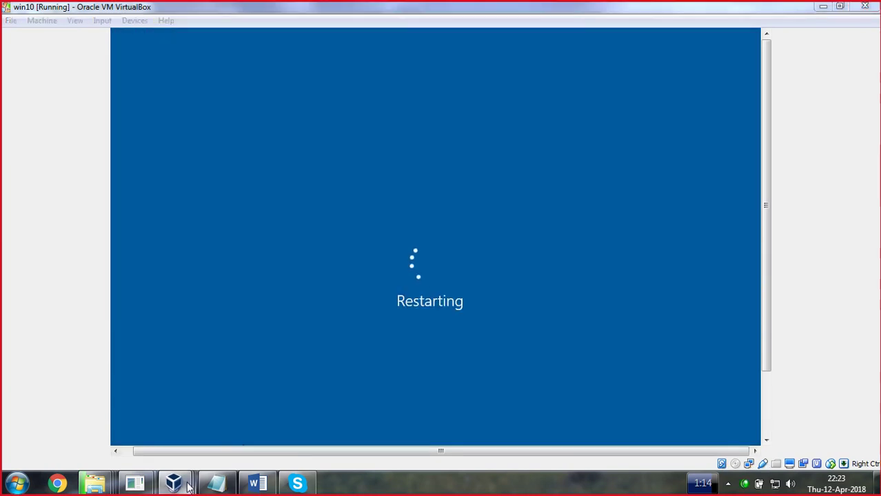
On the DC VM, refresh the ict.edu.pk zone in DNS Manager to look for the new host
left_click(257, 428)
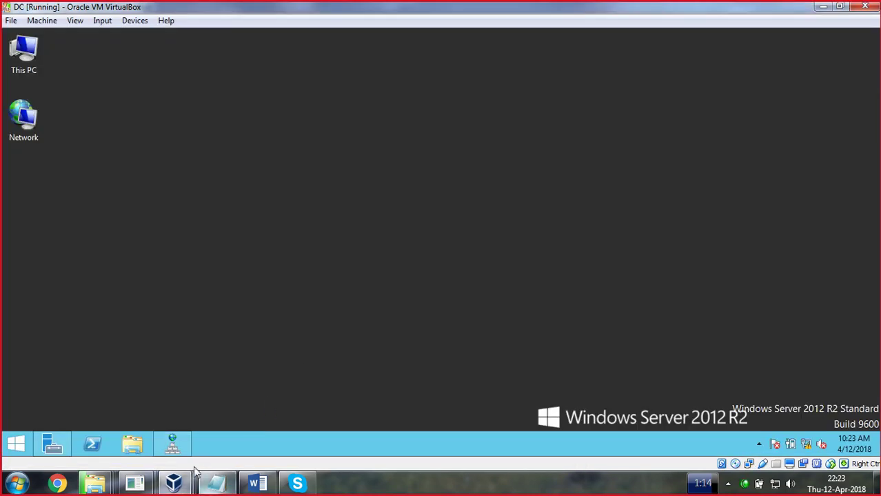
left_click(180, 449)
right_click(365, 319)
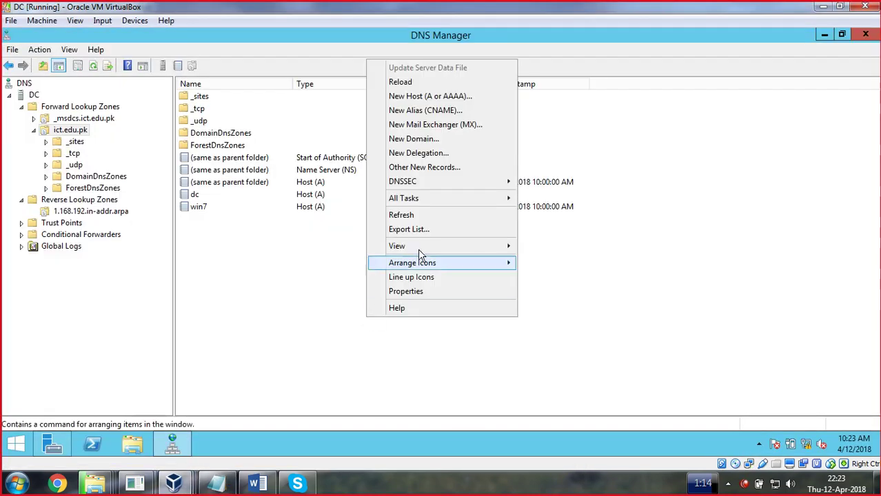
left_click(392, 218)
Refresh the ict.edu.pk zone a second time, then return to the win10 VM
right_click(296, 276)
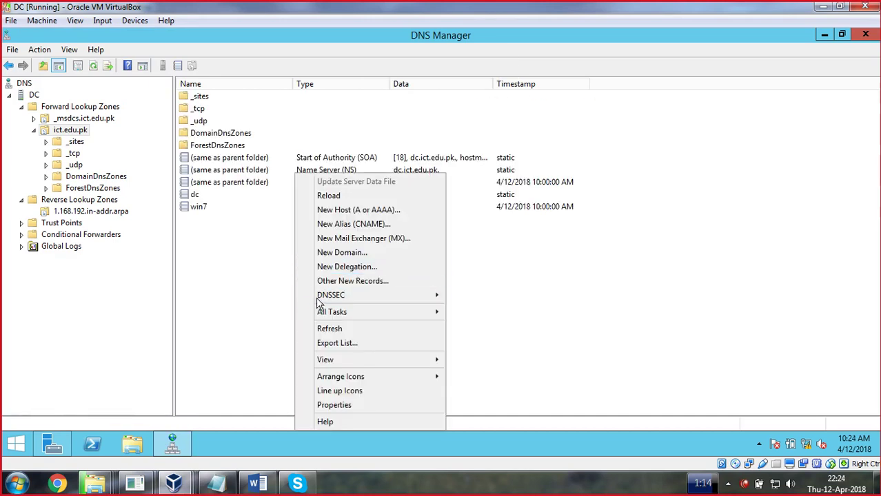
left_click(335, 330)
left_click(419, 476)
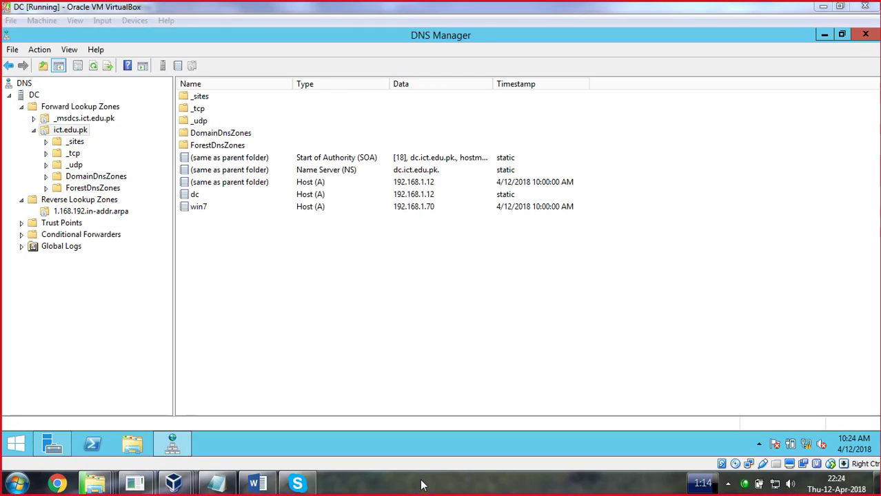
key("alt+Tab")
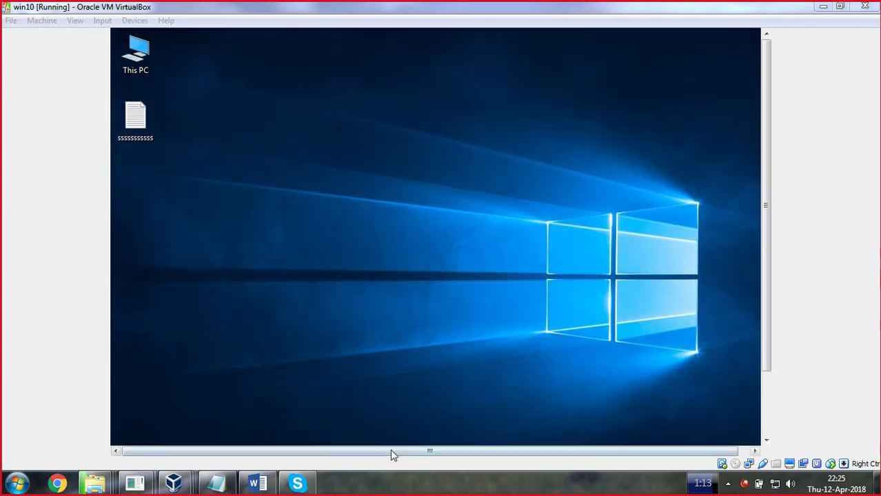
Refresh the win10 desktop and run ipconfig /registerDNS in a command prompt
right_click(187, 96)
left_click(224, 133)
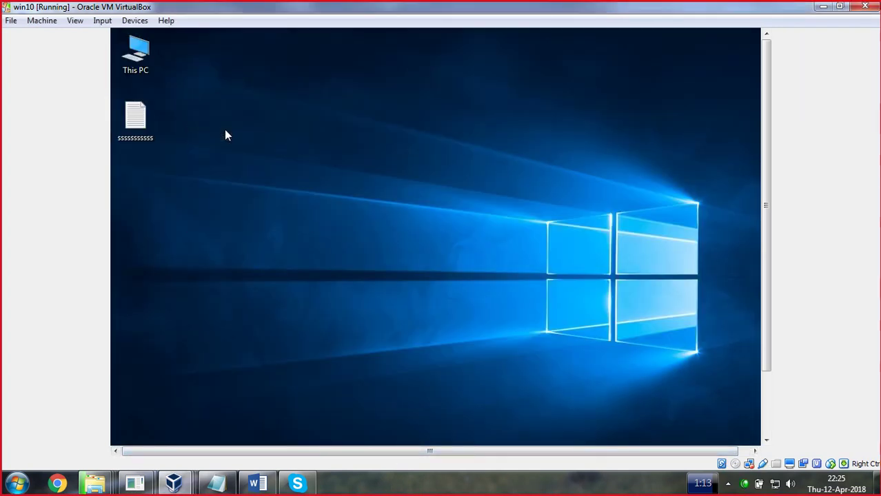
key("super+r")
key("Return")
type("ipconfig /re")
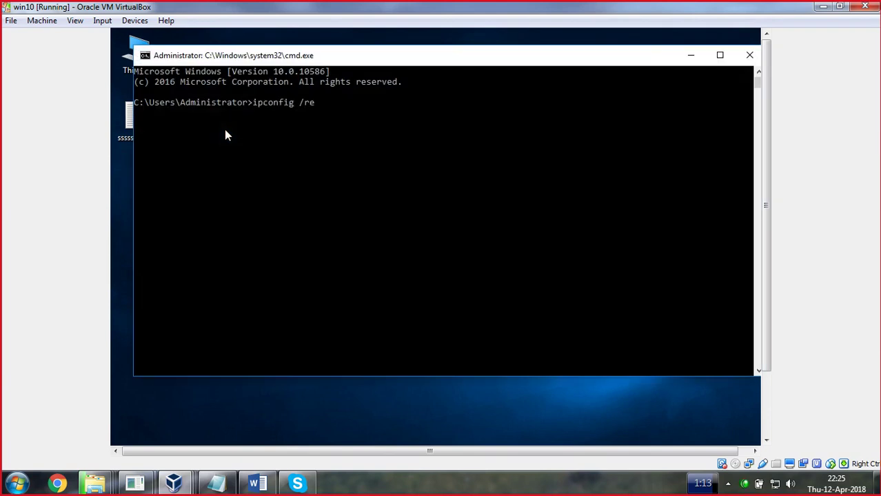
type("gisterDNS")
key("Return")
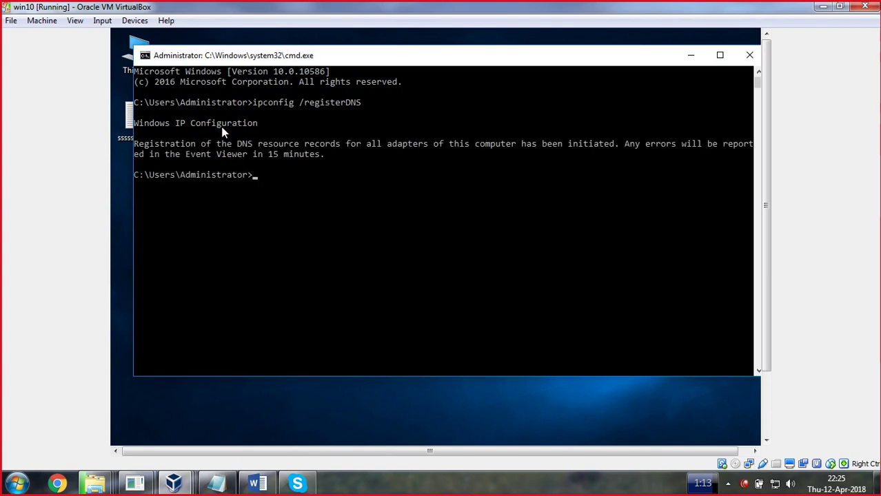
Switch to the DC VM and bring up the ict.edu.pk zone's shortcut menu
left_click(174, 482)
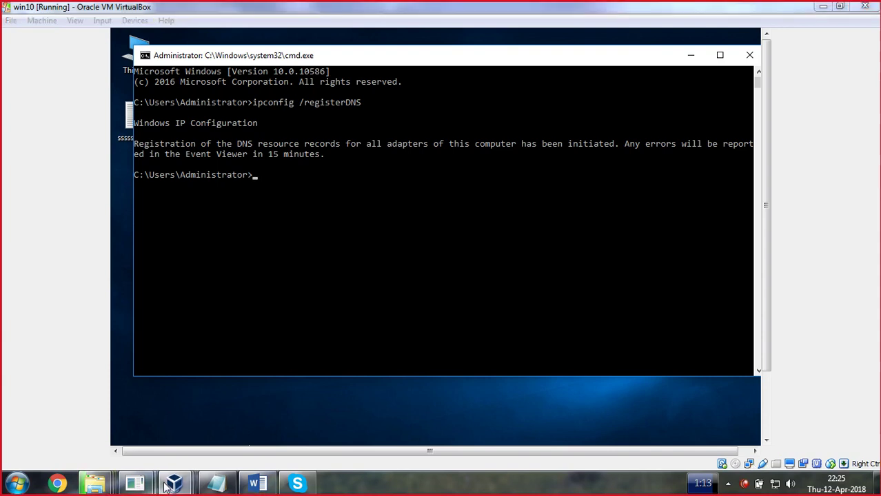
left_click(227, 413)
right_click(292, 322)
Refresh the zone, select the new Win10 host record at 192.168.1.10, and switch back to win10
left_click(323, 219)
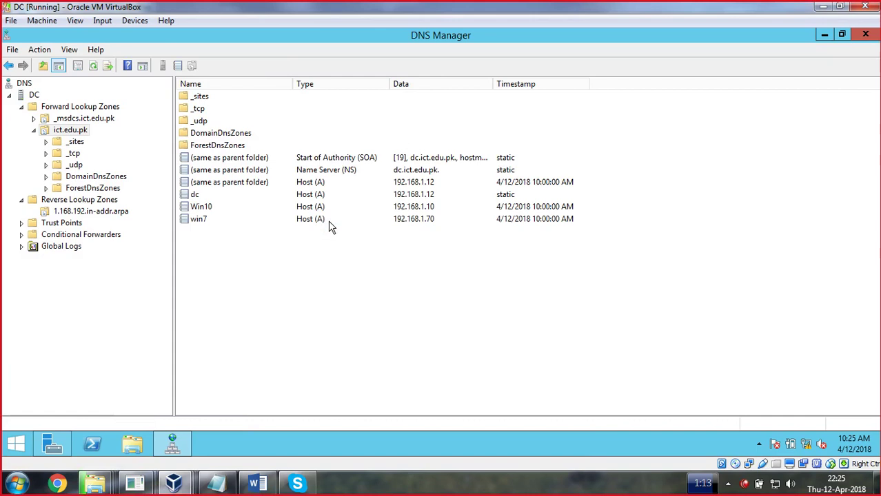
left_click(203, 209)
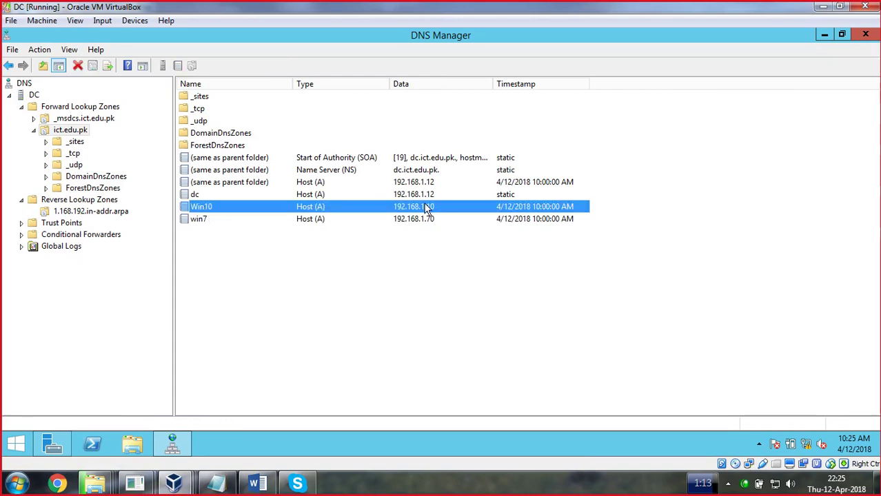
left_click(174, 483)
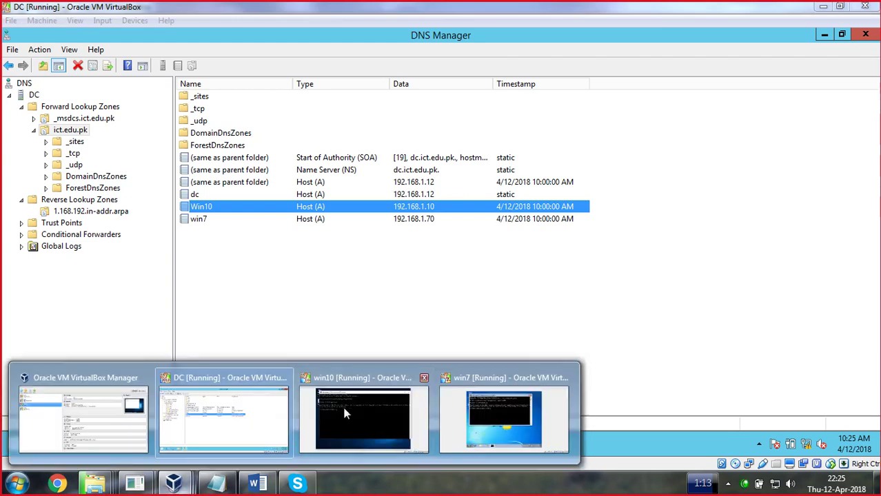
left_click(390, 415)
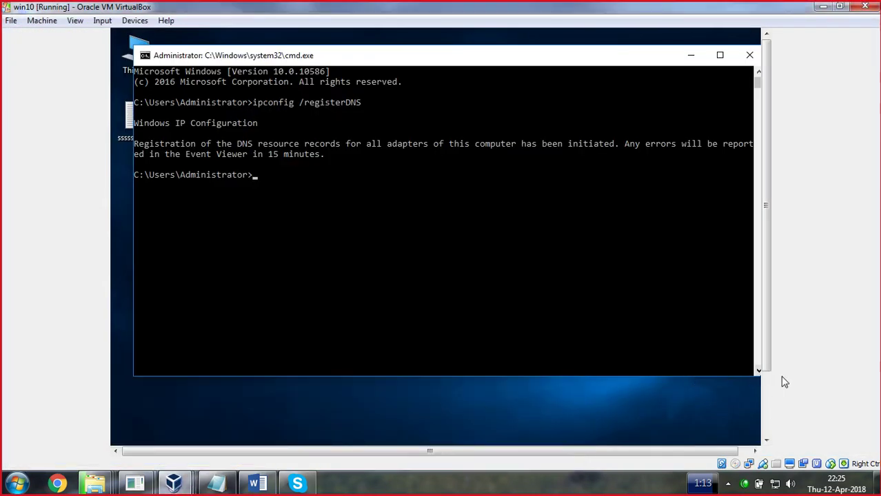
Change win10's Ethernet IPv4 address from 192.168.1.10 to 192.168.1.254 and apply it
scroll(765, 346, "down", 3)
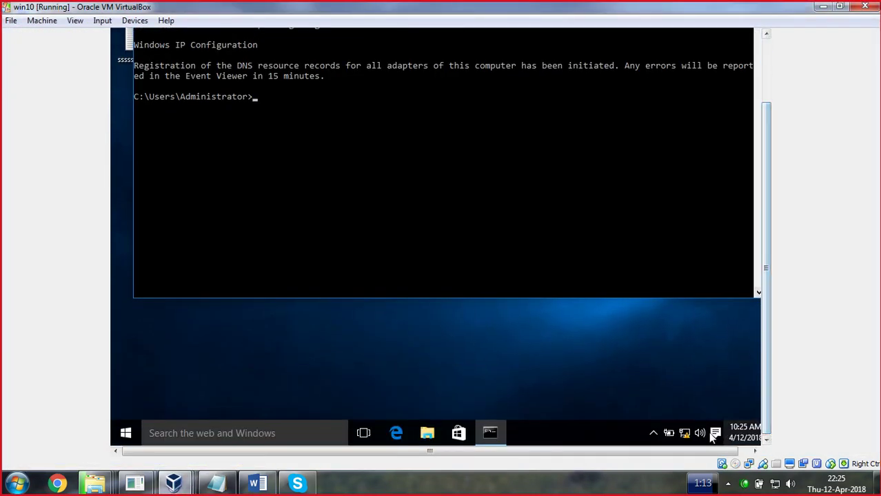
right_click(679, 433)
left_click(679, 419)
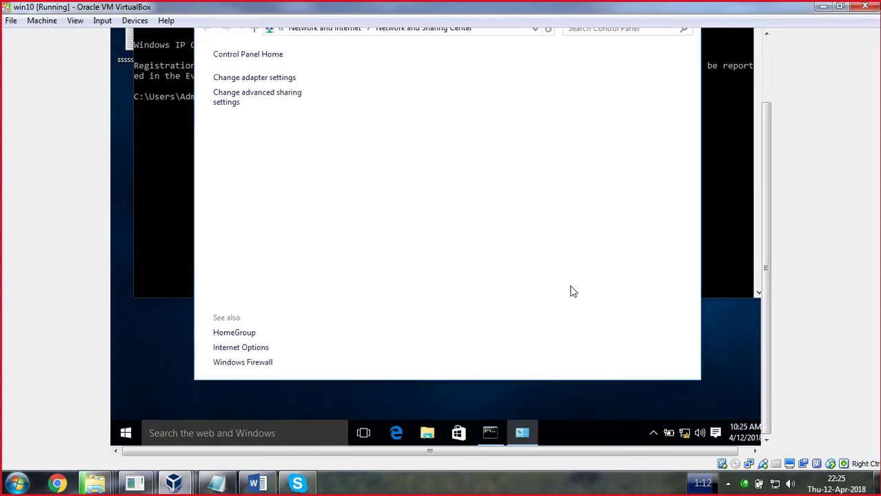
left_click(606, 104)
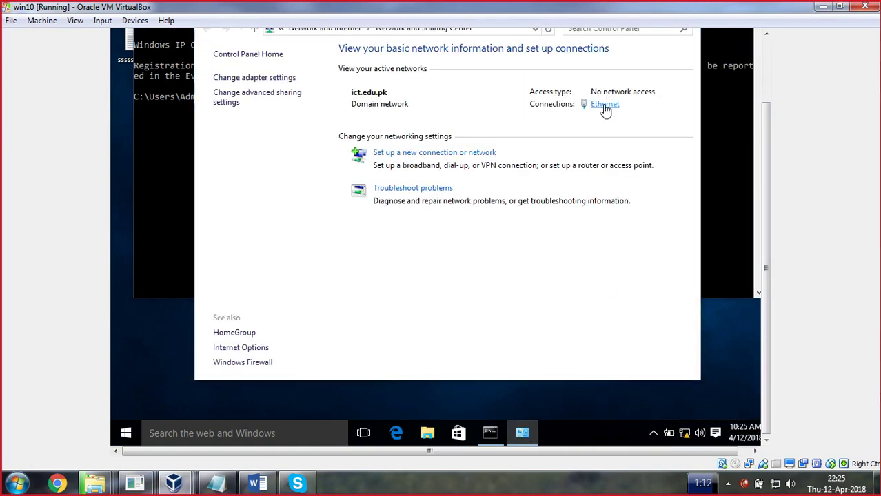
left_click(364, 301)
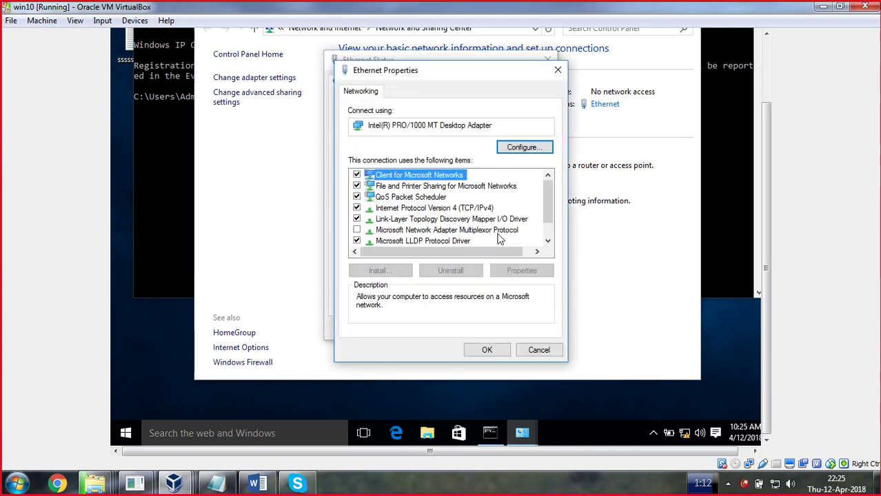
double_click(482, 209)
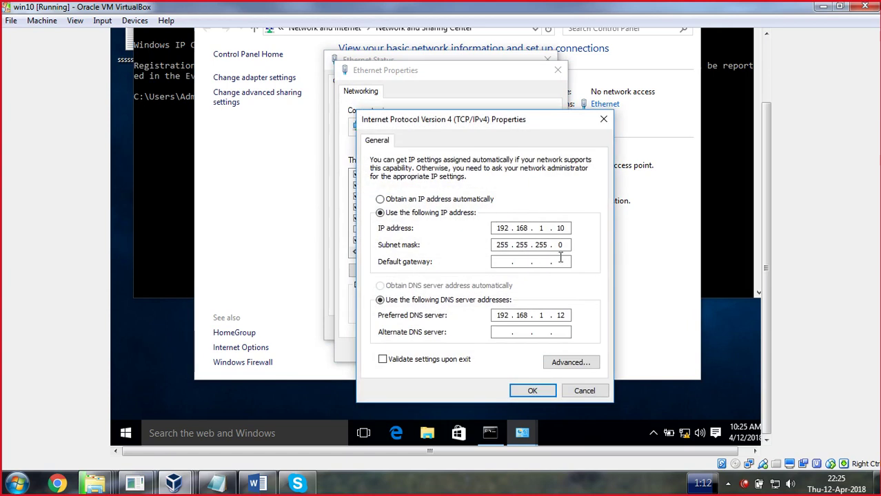
key("BackSpace")
key("BackSpace")
type("25")
left_click(532, 391)
left_click(488, 350)
left_click(524, 329)
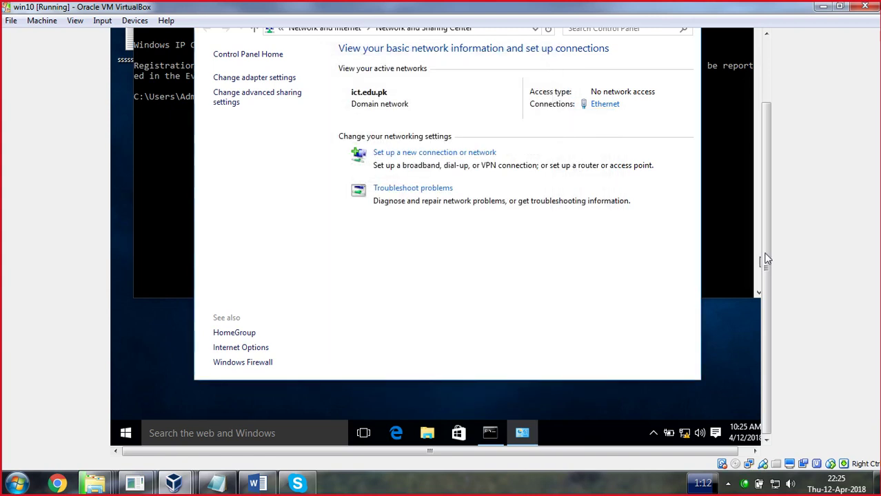
scroll(771, 255, "up", 3)
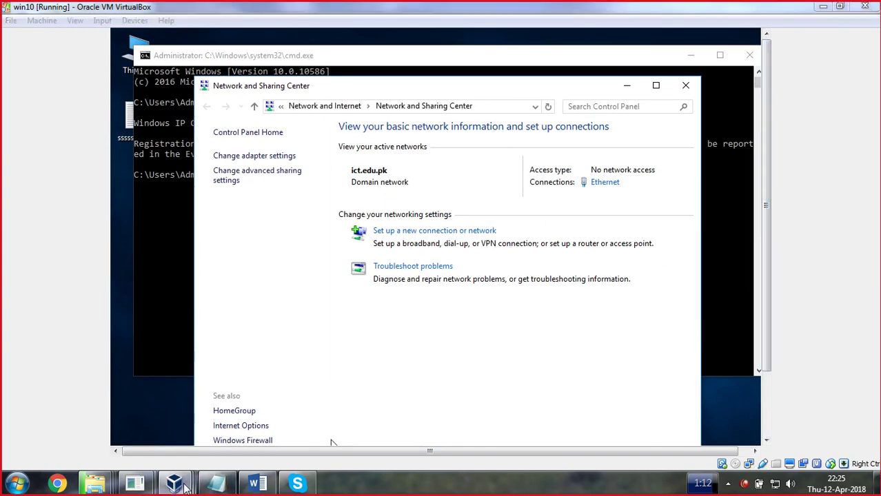
On the DC, refresh the ict.edu.pk zone twice, checking the Win10 host record each time
mouse_move(173, 482)
left_click(205, 442)
right_click(305, 282)
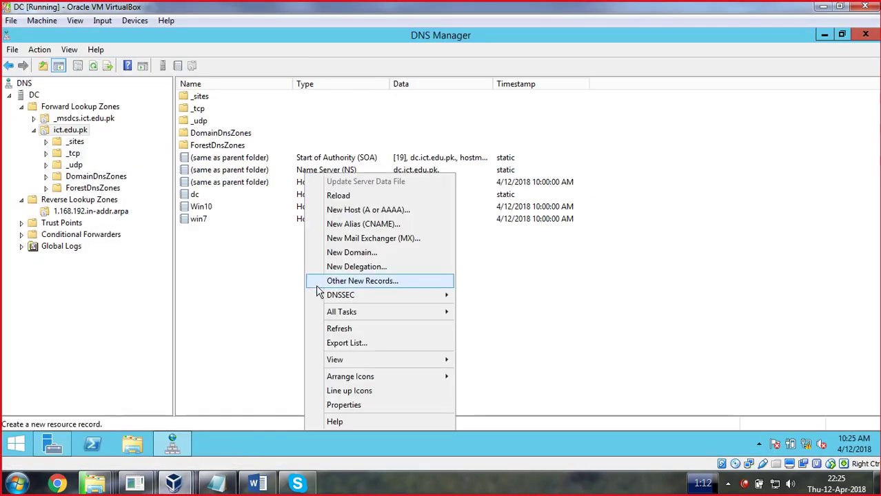
left_click(348, 330)
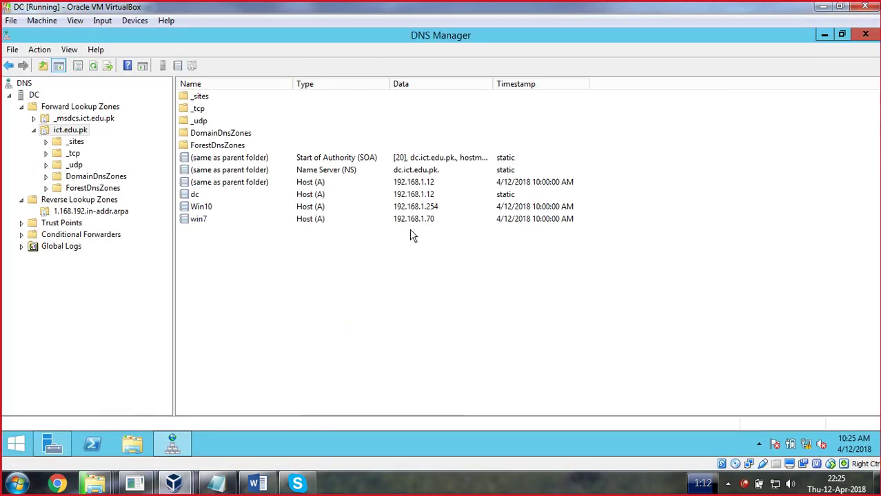
left_click(429, 211)
right_click(373, 281)
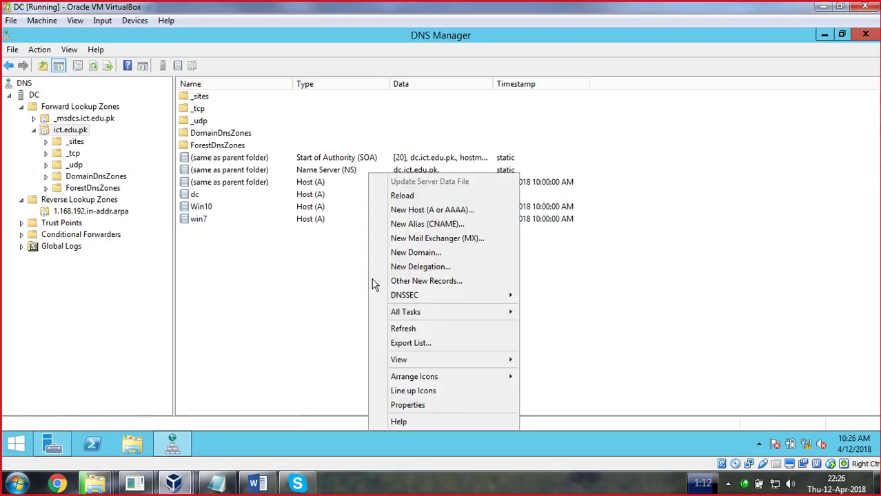
left_click(404, 328)
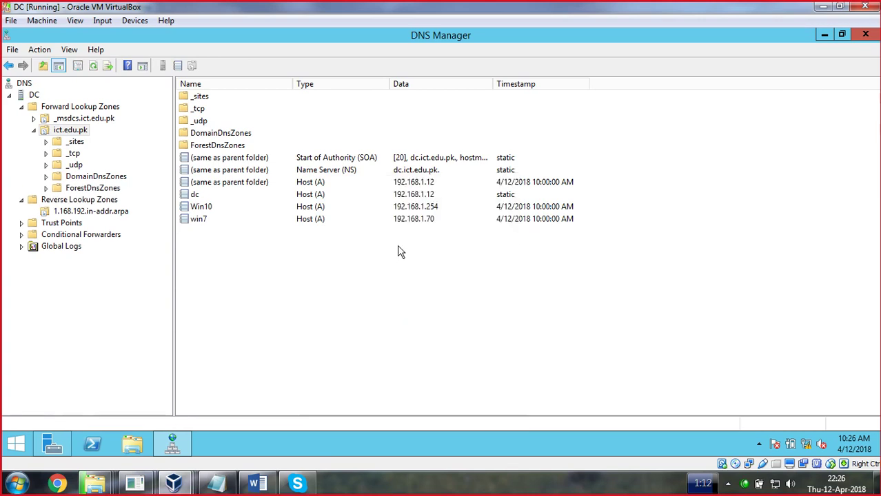
left_click(418, 210)
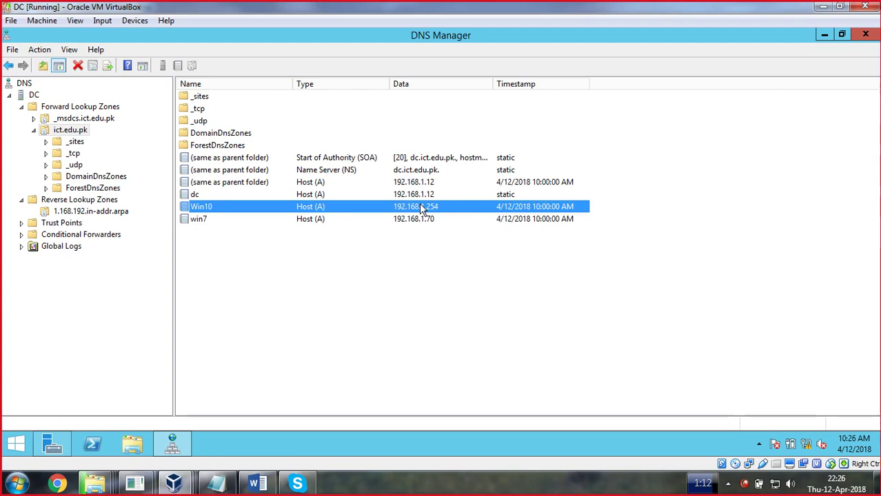
Refresh the zone again and inspect the Win10 record showing 192.168.1.254
right_click(277, 291)
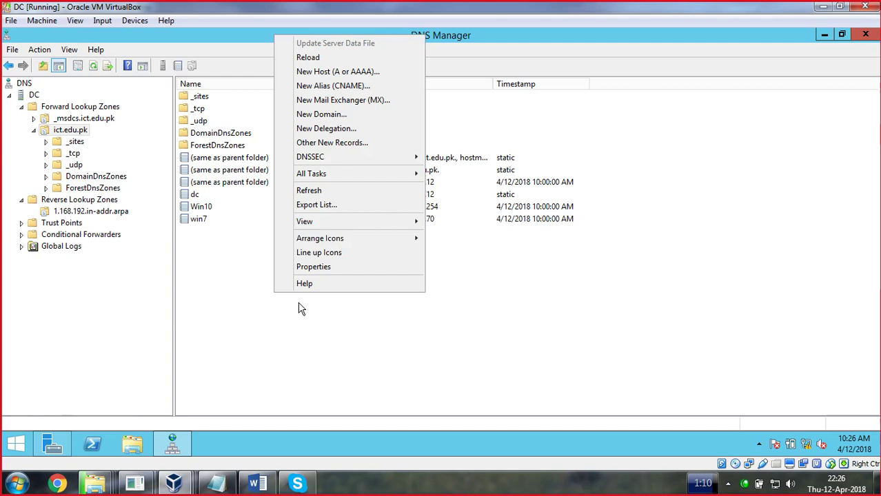
left_click(321, 193)
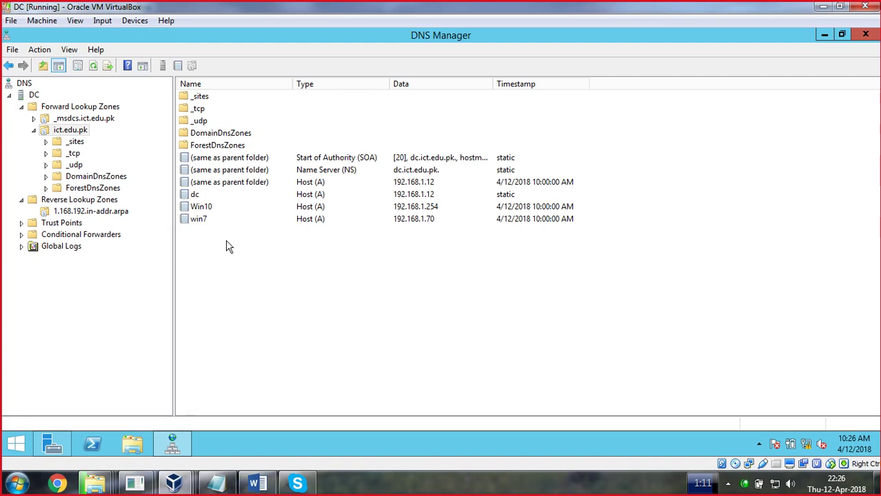
left_click(207, 209)
left_click(203, 219)
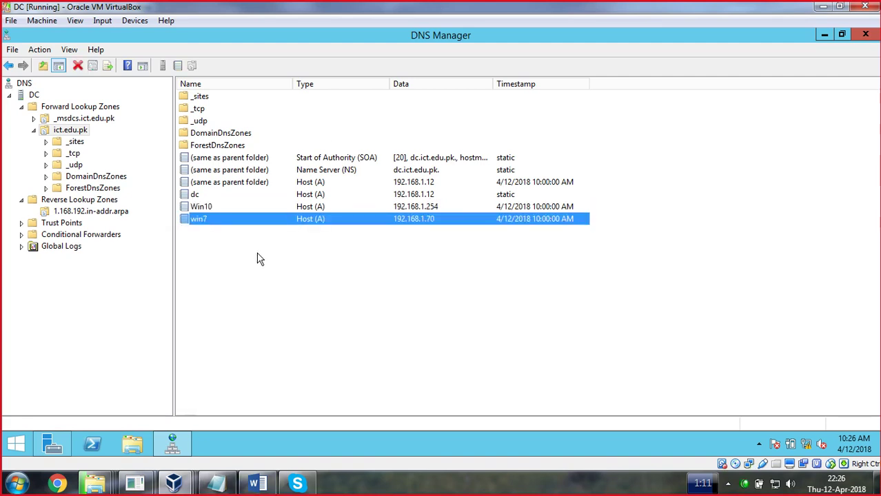
right_click(258, 253)
left_click(202, 211)
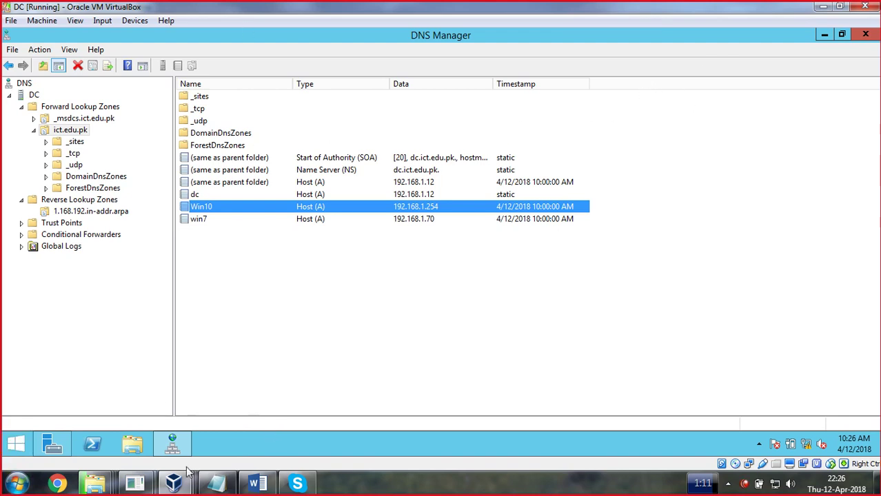
Sketch a server networked to five client computers with the on-screen annotation pen
left_click(568, 489)
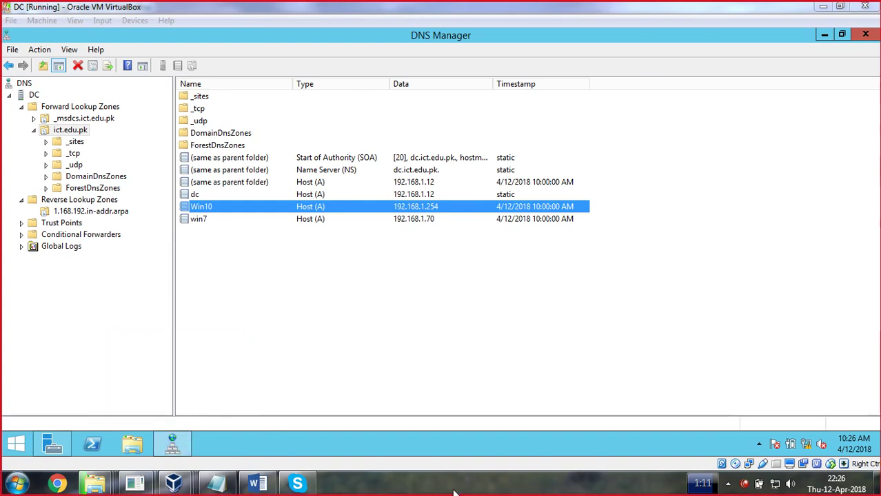
mouse_move(633, 107)
left_mouse_down()
mouse_move(602, 135)
mouse_move(633, 184)
mouse_move(624, 114)
mouse_move(628, 229)
mouse_move(417, 249)
left_mouse_up()
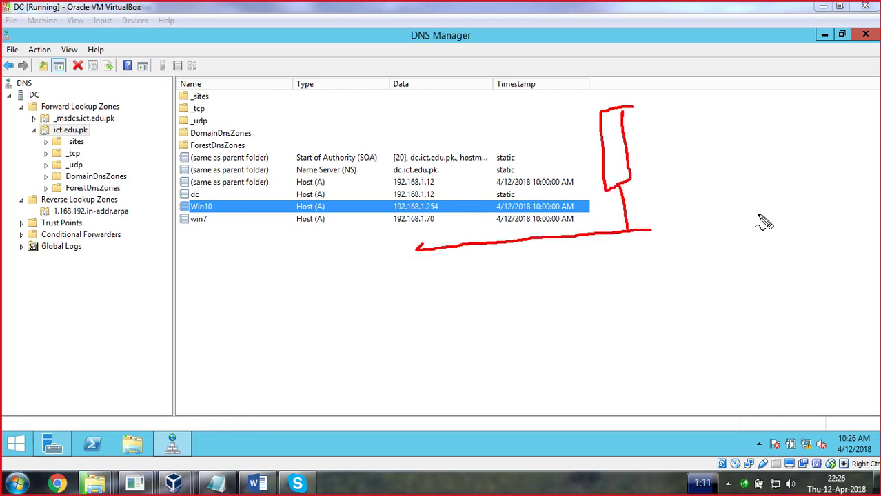
left_click_drag(647, 229, 756, 216)
left_click_drag(441, 252, 441, 286)
mouse_move(477, 245)
left_mouse_down()
mouse_move(487, 295)
mouse_move(498, 304)
mouse_move(487, 283)
left_mouse_up()
mouse_move(535, 236)
left_mouse_down()
mouse_move(550, 291)
mouse_move(539, 302)
mouse_move(553, 279)
left_mouse_up()
mouse_move(597, 234)
left_mouse_down()
mouse_move(618, 295)
mouse_move(618, 263)
left_mouse_up()
mouse_move(649, 231)
left_mouse_down()
mouse_move(669, 299)
mouse_move(675, 291)
left_mouse_up()
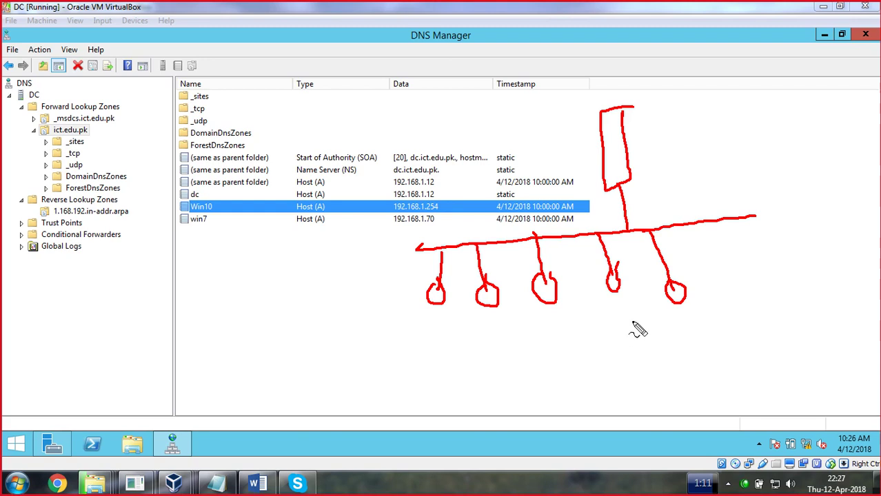
Label the server as DHCP, mark Host (A) and a client, note DDNS, then clear annotations
mouse_move(651, 115)
left_mouse_down()
mouse_move(654, 135)
mouse_move(683, 141)
mouse_move(696, 122)
mouse_move(717, 117)
mouse_move(721, 132)
mouse_move(719, 108)
mouse_move(724, 135)
left_mouse_up()
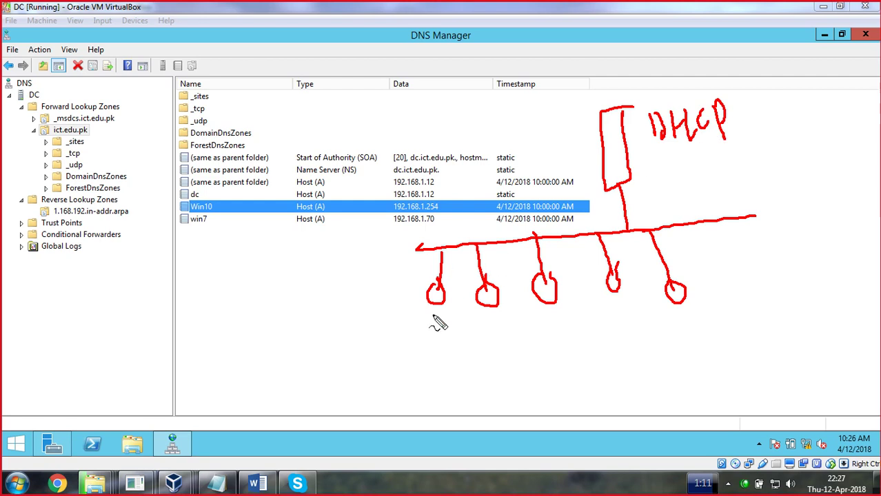
left_click_drag(430, 319, 447, 318)
left_click_drag(269, 196, 324, 181)
left_click_drag(429, 317, 447, 332)
left_click_drag(333, 195, 376, 174)
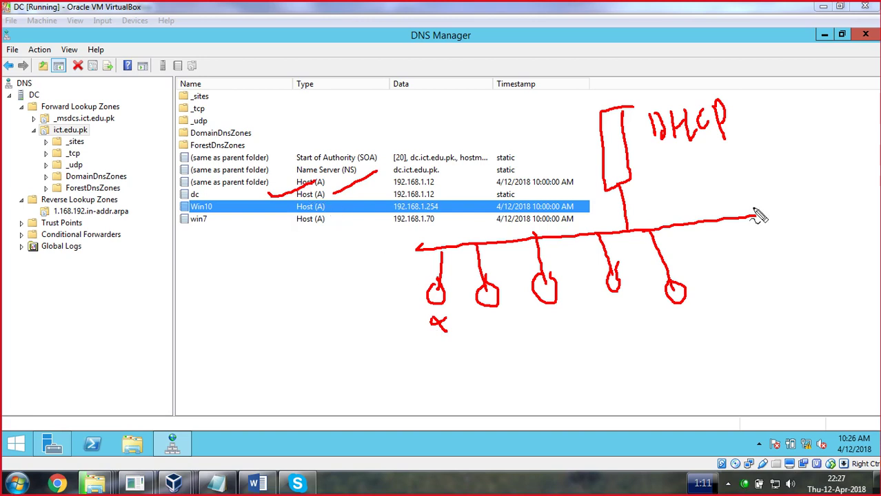
mouse_move(693, 146)
left_mouse_down()
mouse_move(697, 172)
mouse_move(748, 163)
mouse_move(757, 172)
mouse_move(767, 167)
mouse_move(764, 152)
mouse_move(778, 165)
mouse_move(793, 144)
mouse_move(800, 163)
mouse_move(813, 148)
mouse_move(822, 158)
mouse_move(828, 145)
mouse_move(833, 160)
mouse_move(841, 138)
mouse_move(842, 164)
mouse_move(851, 142)
mouse_move(871, 128)
left_mouse_up()
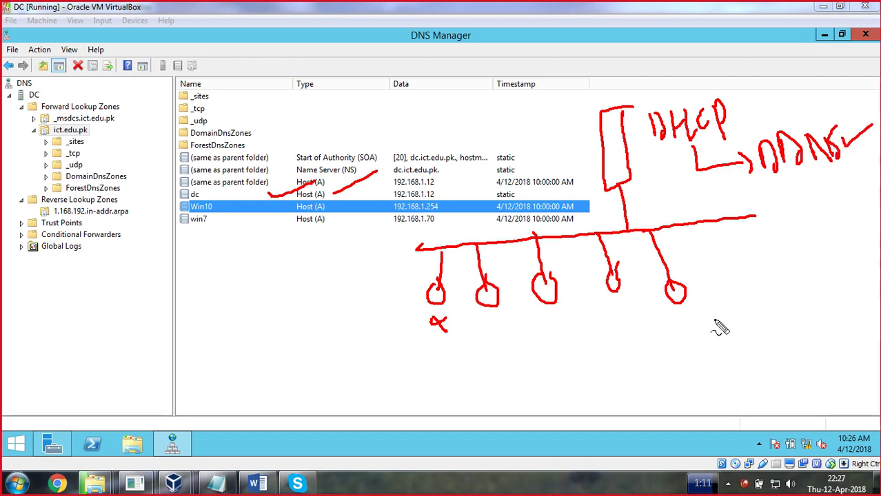
key("Escape")
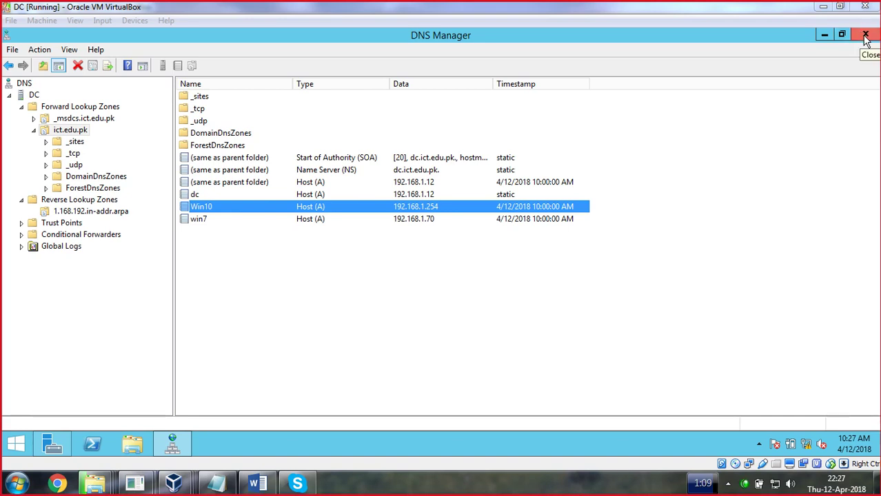
Close DNS Manager and switch to Server Manager
left_click(865, 36)
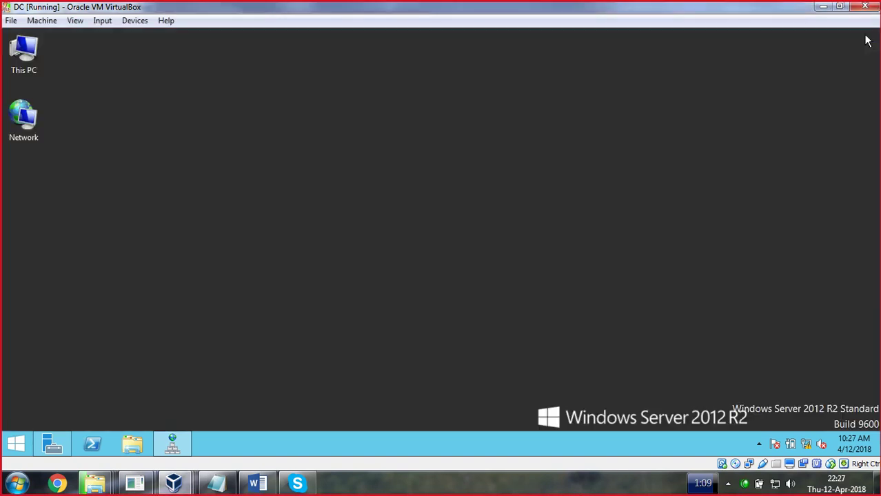
left_click(50, 445)
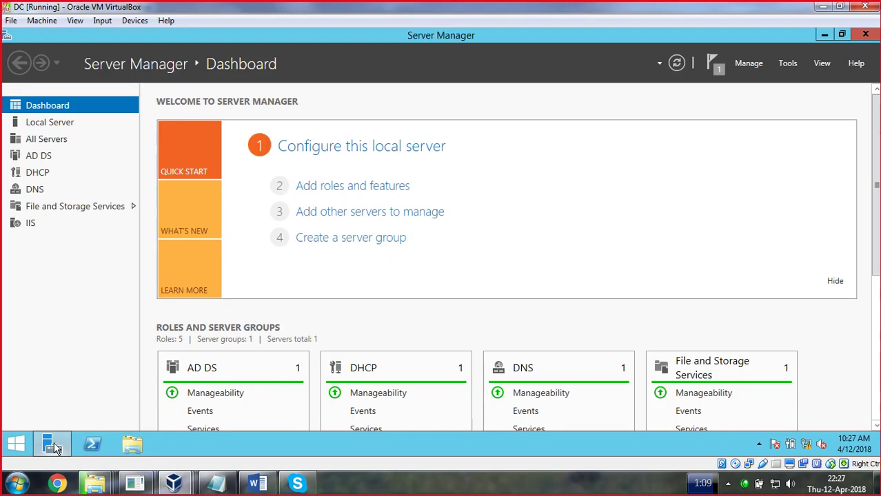
left_click(787, 64)
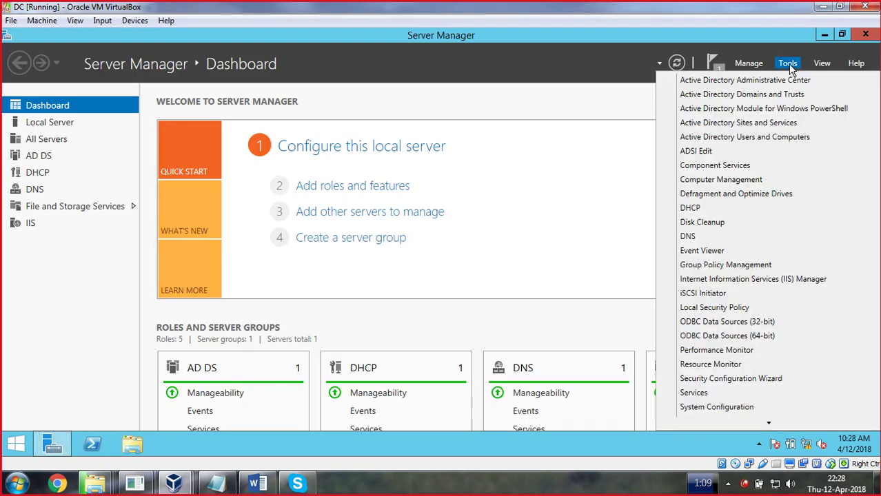
left_click(691, 208)
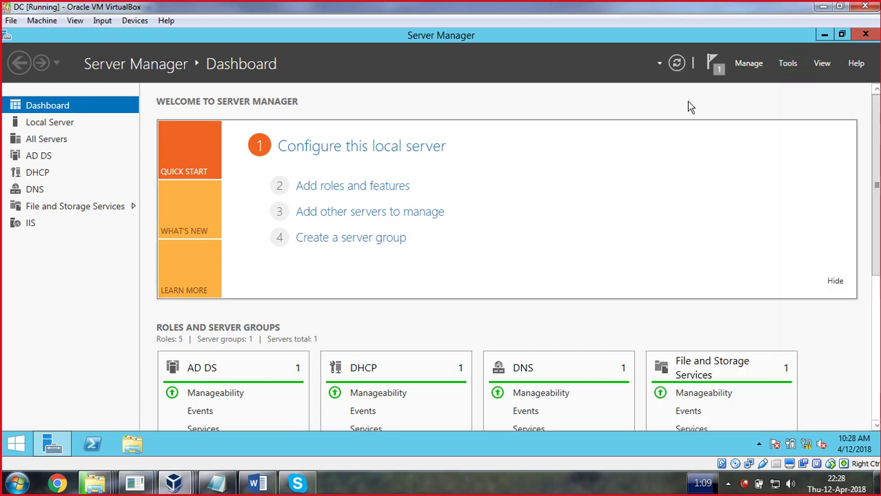
Step the Add Roles and Features Wizard to the roles page, close it, and launch DHCP
left_click(748, 64)
left_click(765, 79)
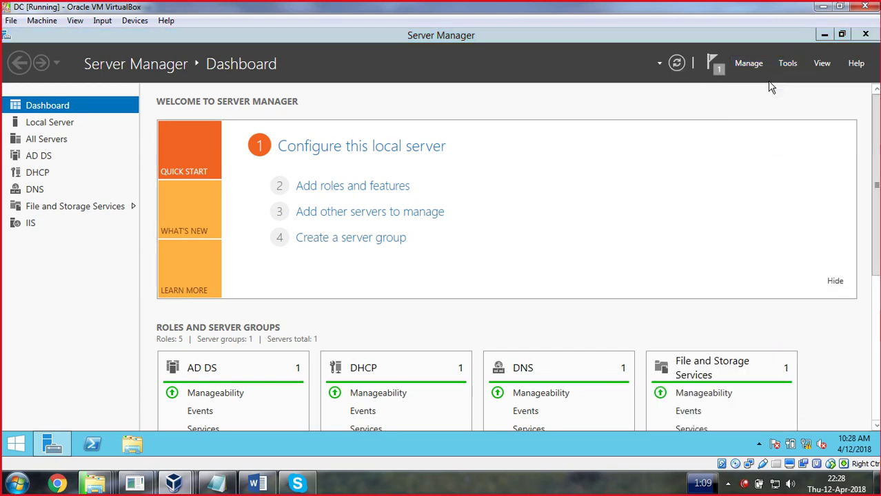
left_click_drag(317, 100, 313, 52)
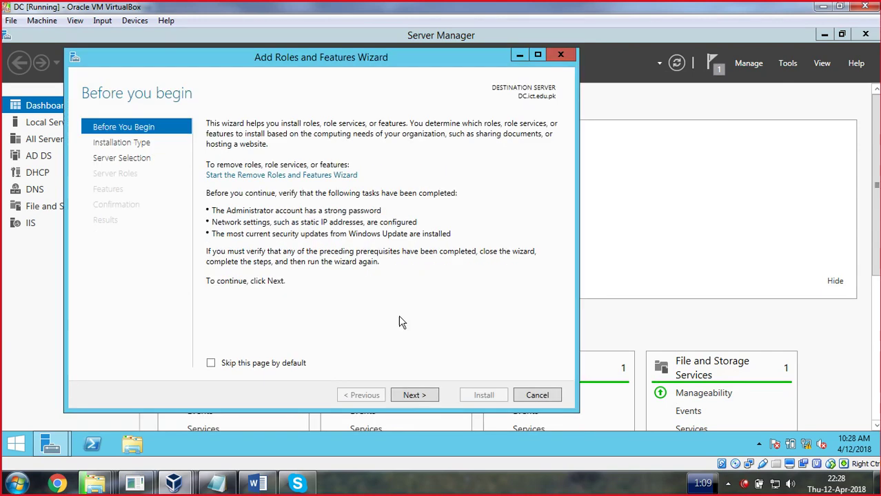
left_click(417, 396)
left_click(418, 395)
left_click(422, 399)
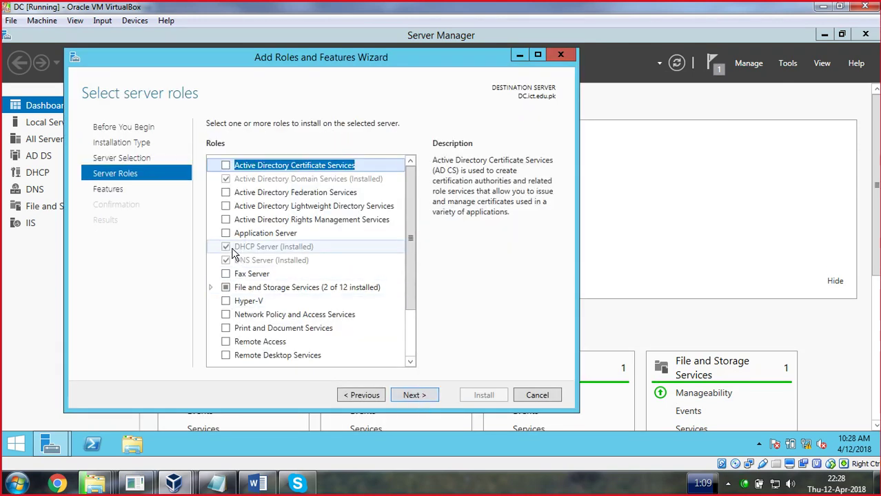
left_click(560, 55)
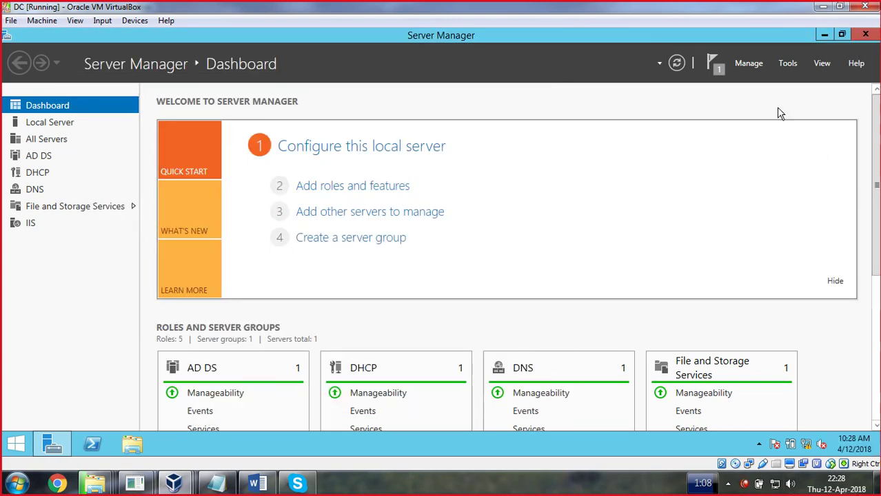
left_click(787, 65)
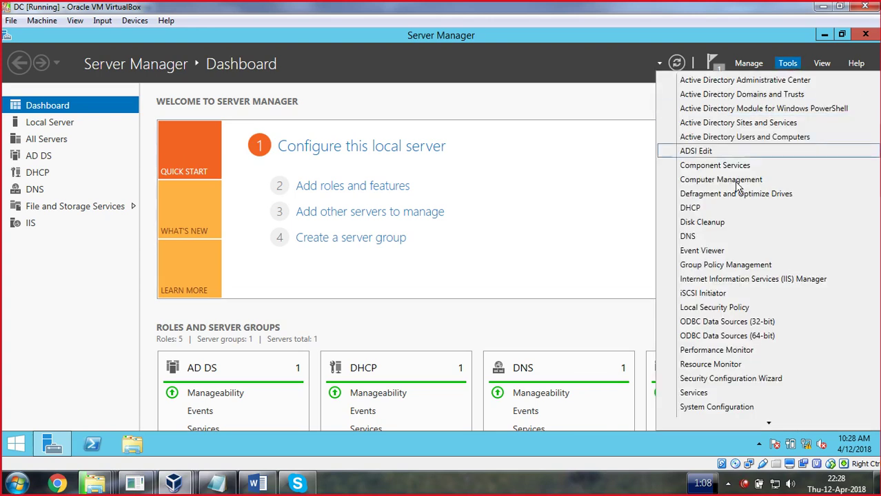
left_click(692, 209)
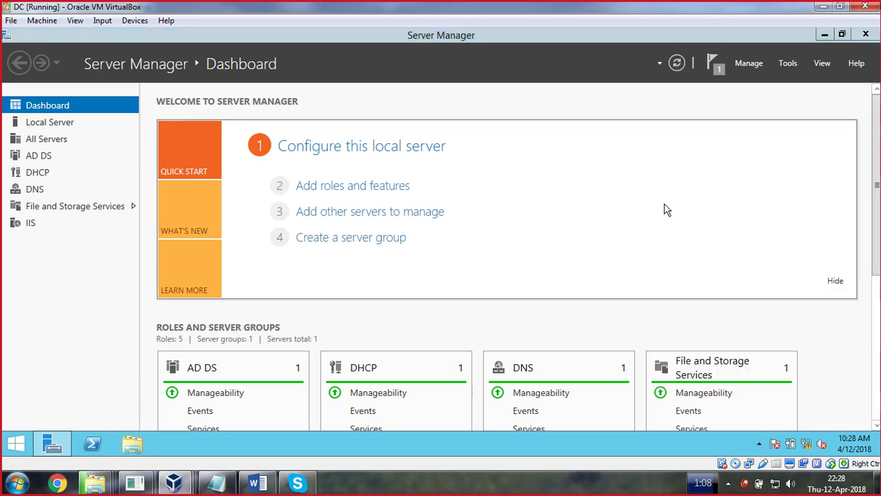
Expand IPv4, maximize the console, and delete the Multicast Scope
double_click(82, 155)
right_click(91, 155)
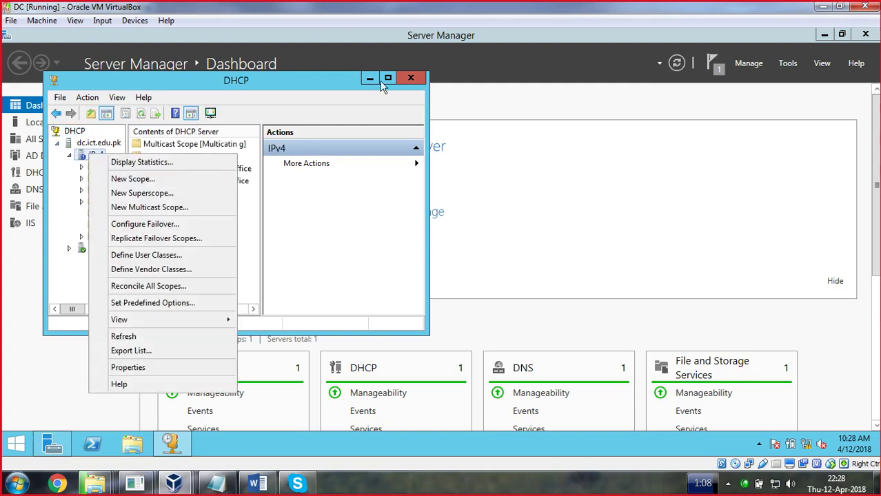
left_click(383, 80)
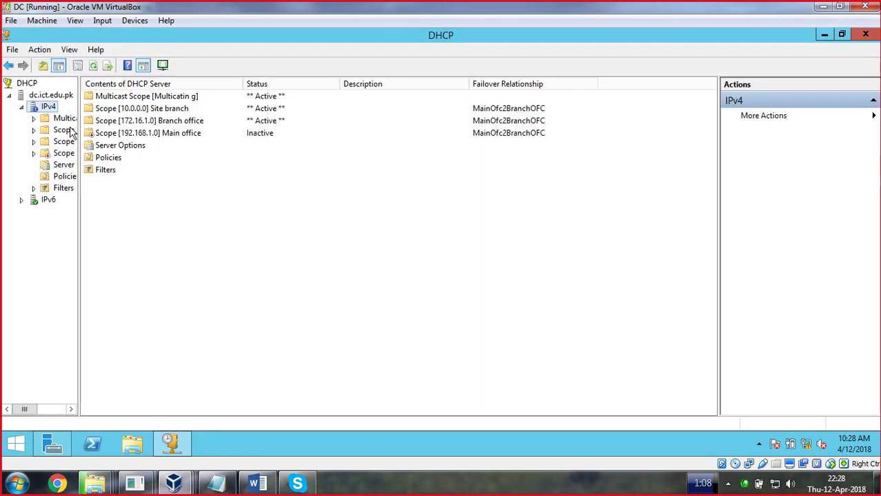
left_click_drag(226, 100, 274, 100)
right_click(112, 118)
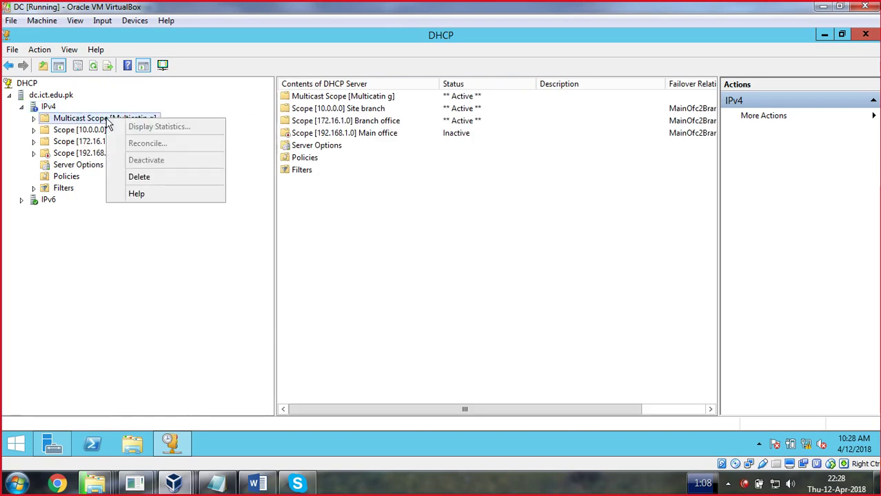
left_click(138, 175)
left_click(476, 285)
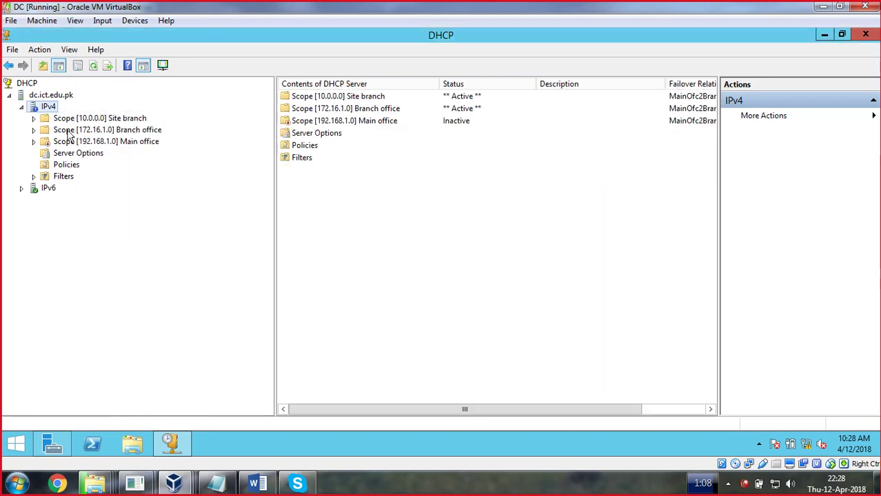
Try deleting the 10.0.0.0 and 172.16.1.0 scopes, dismissing their failover relationship warnings
right_click(62, 118)
left_click(95, 225)
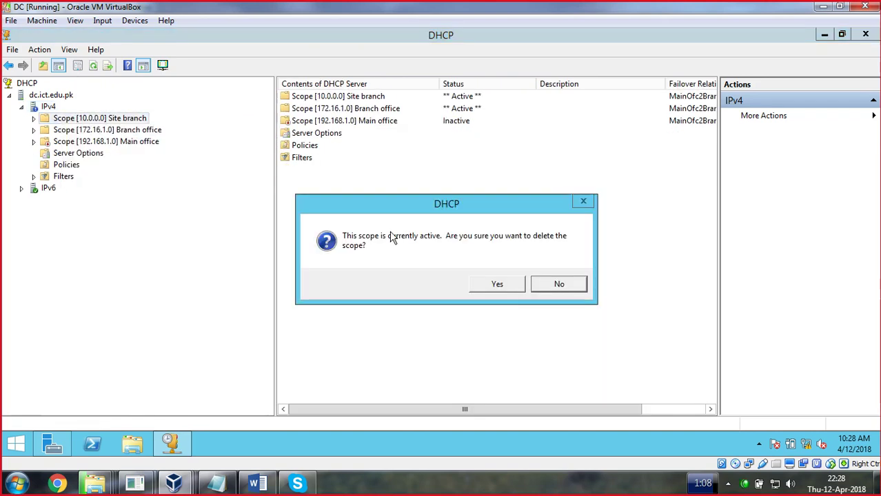
left_click(511, 289)
left_click(555, 282)
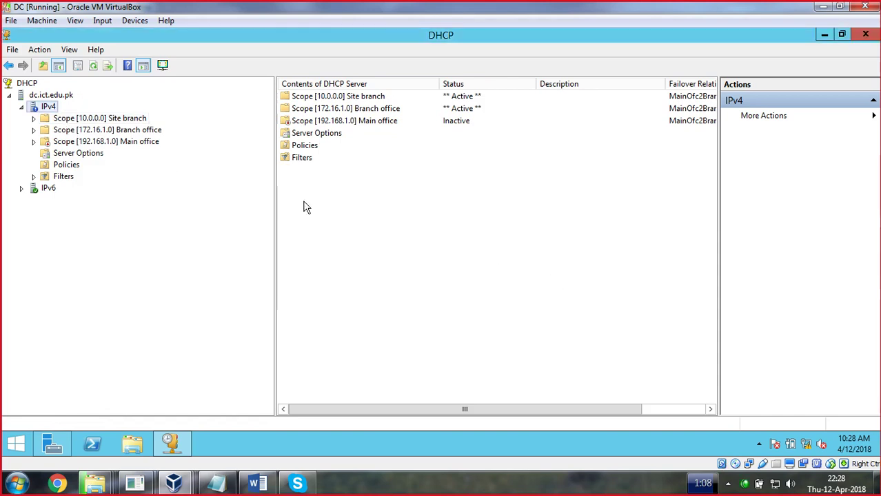
right_click(54, 133)
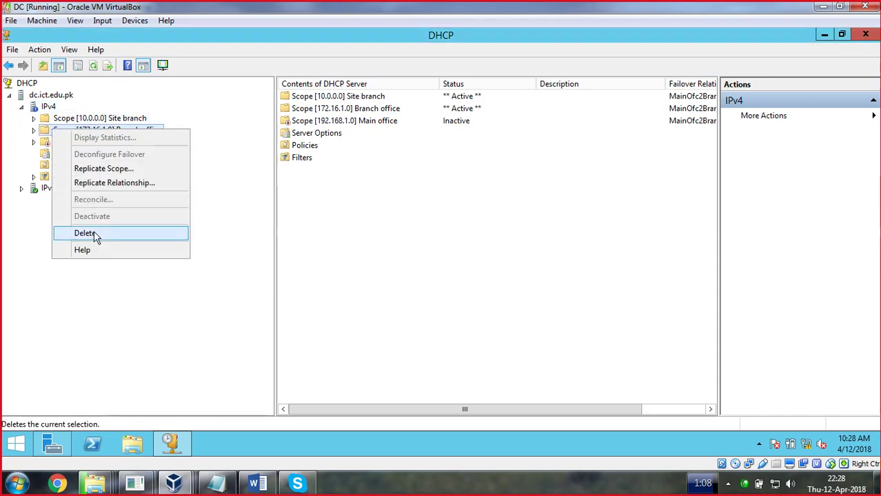
left_click(69, 234)
left_click(478, 284)
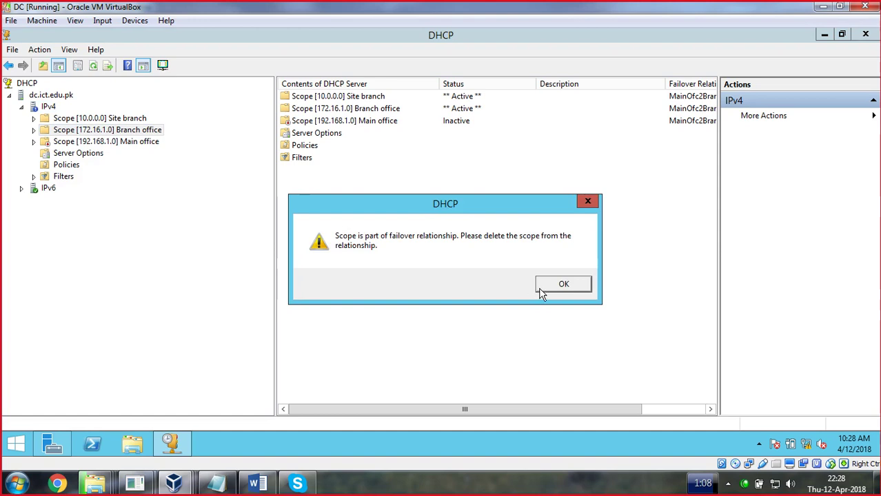
left_click(555, 288)
left_click(495, 484)
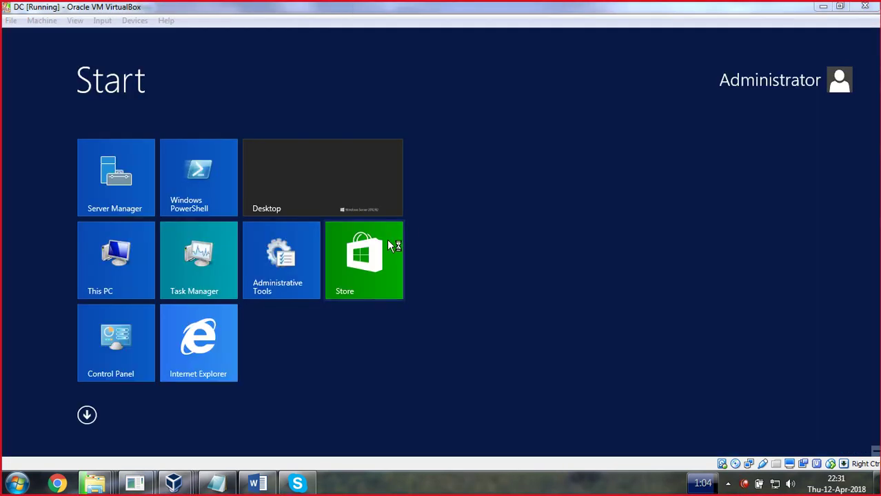
Refresh the server desktop and briefly open then close Windows PowerShell
left_click(336, 185)
right_click(282, 128)
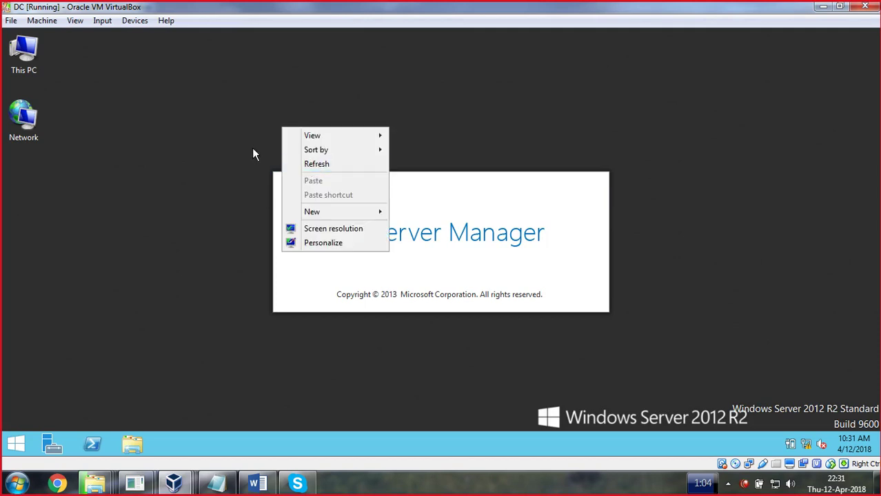
left_click(295, 164)
left_click(95, 445)
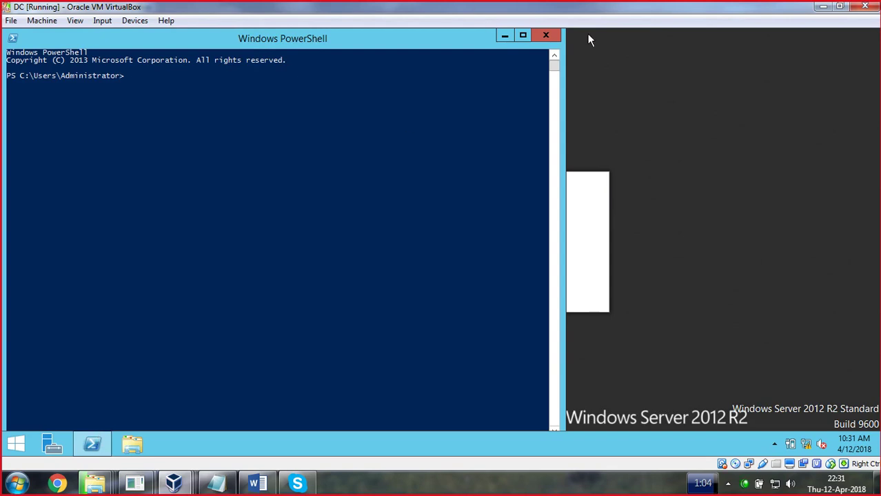
left_click(545, 36)
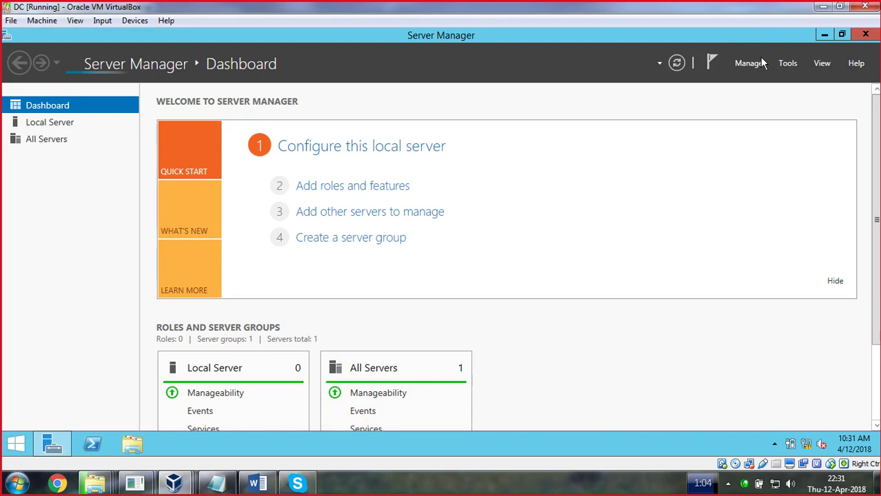
Launch Add Roles and Features from the Manage menu, retrying after the inventory notice
left_click(750, 64)
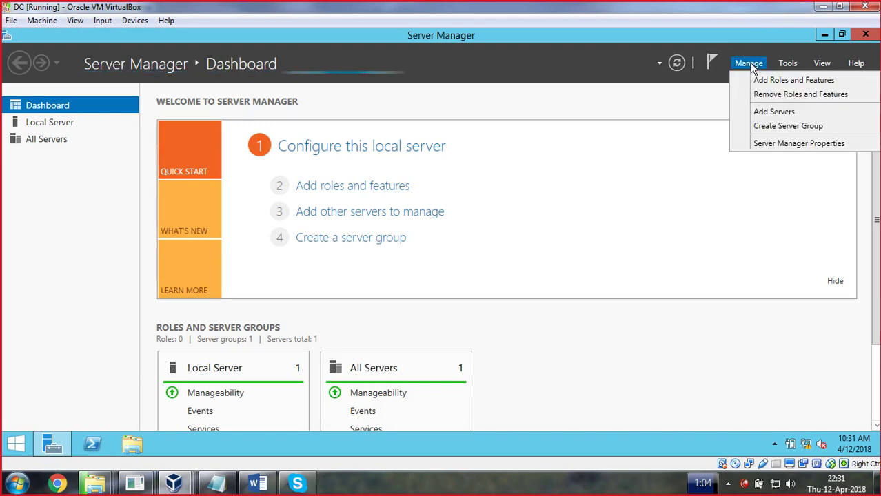
left_click(759, 77)
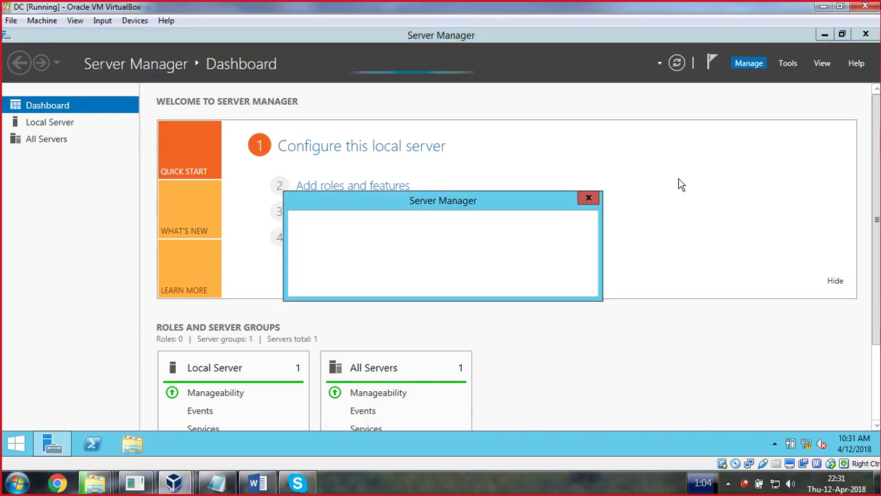
left_click(572, 283)
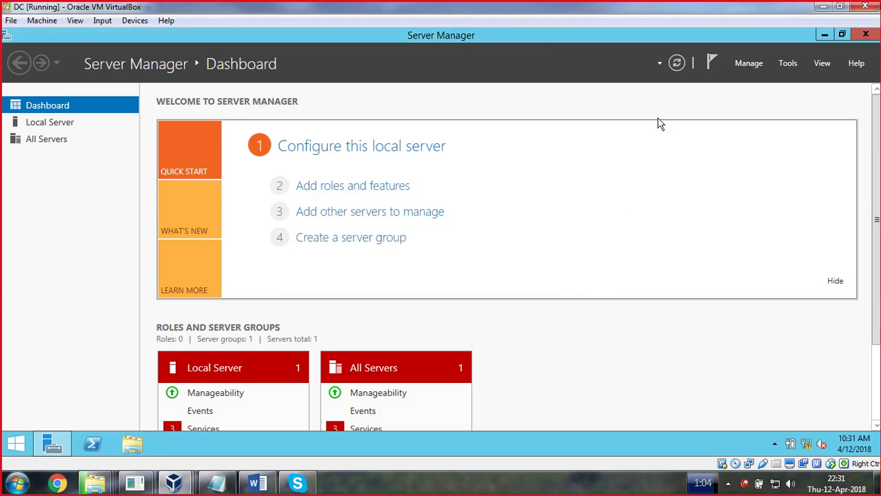
left_click(755, 64)
left_click(759, 80)
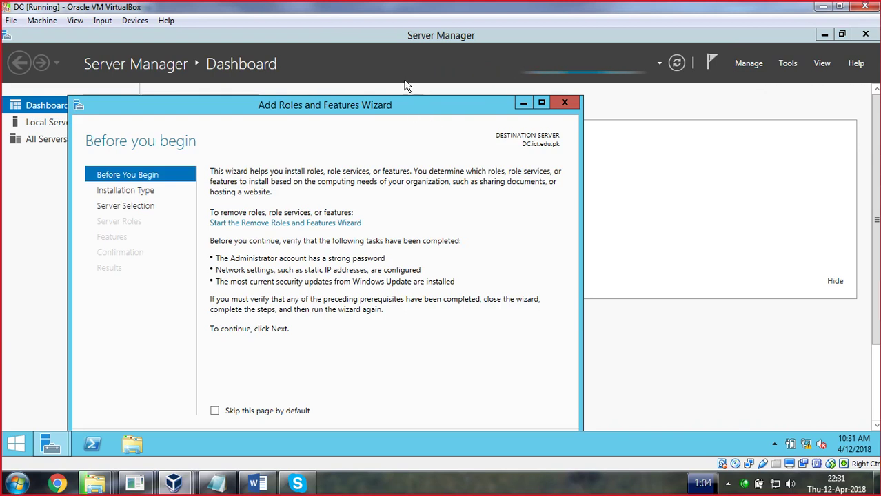
Install the DHCP Server role with its management tools on DC.ict.edu.pk
left_click_drag(399, 99, 399, 71)
left_click(435, 415)
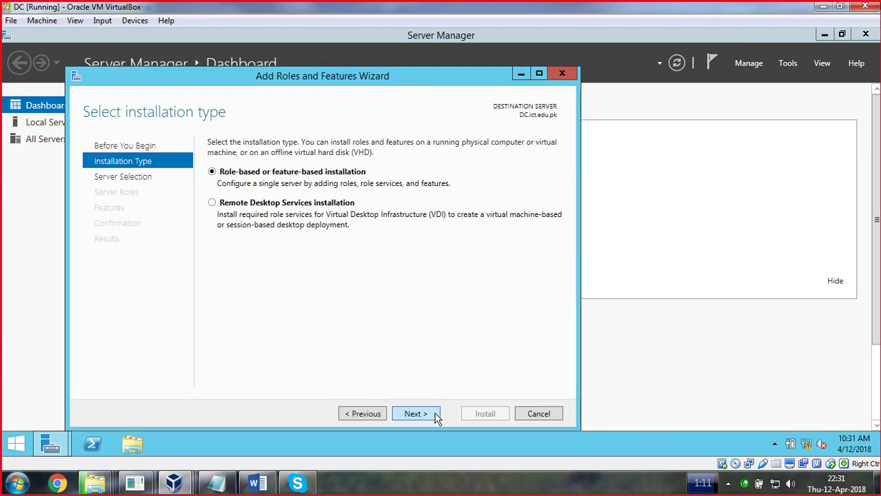
left_click(429, 414)
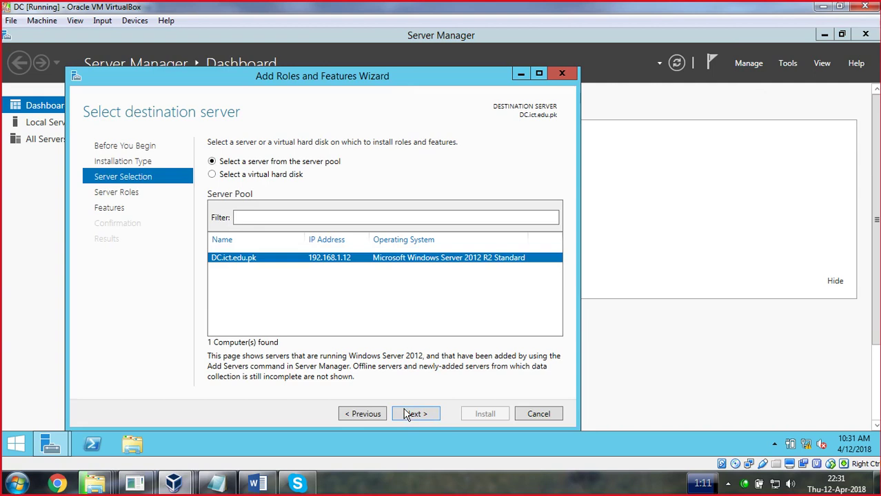
left_click(408, 415)
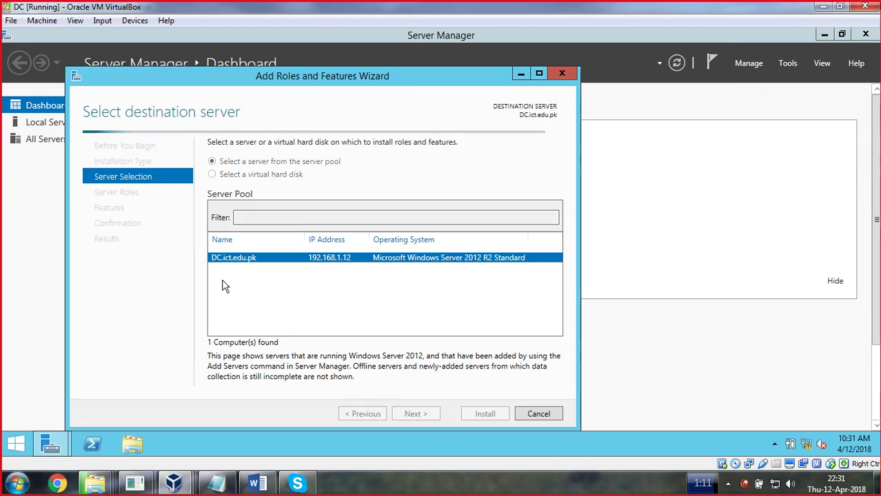
left_click(227, 266)
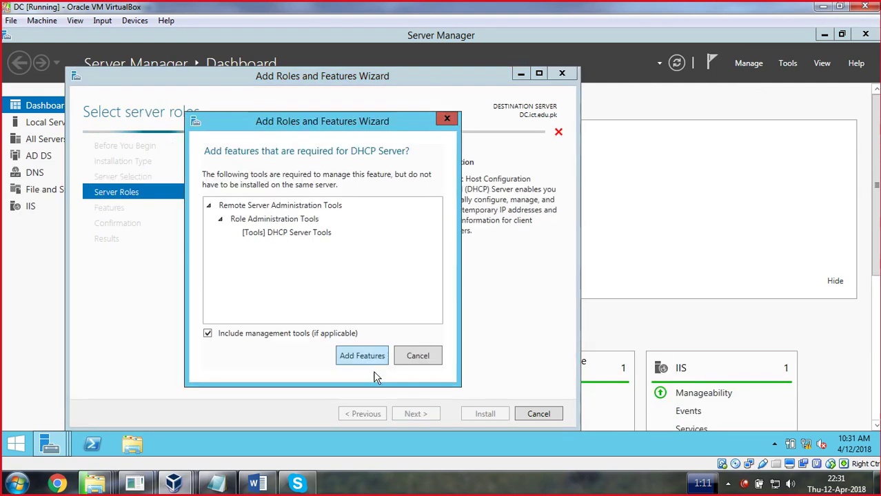
left_click(363, 355)
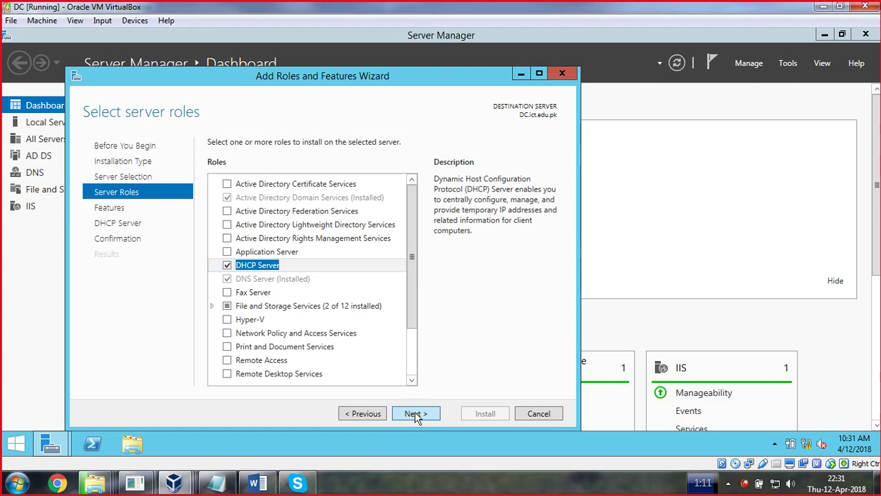
left_click(418, 419)
left_click(417, 417)
left_click(418, 418)
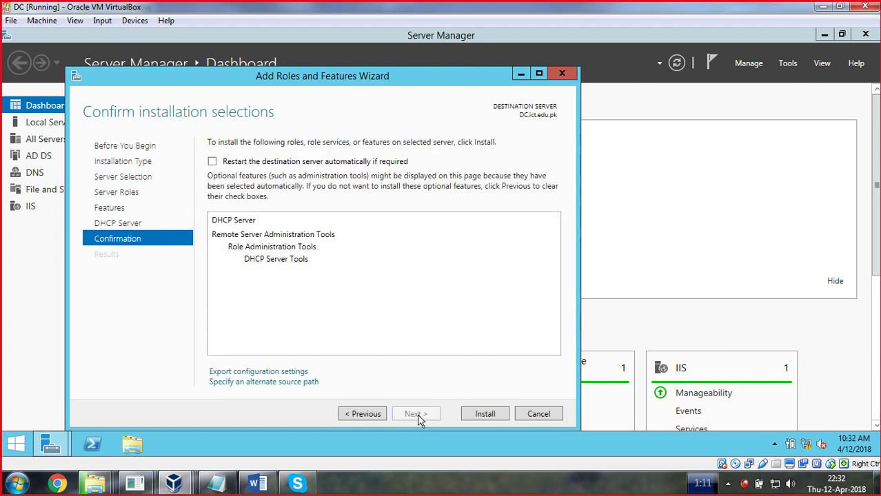
left_click(487, 417)
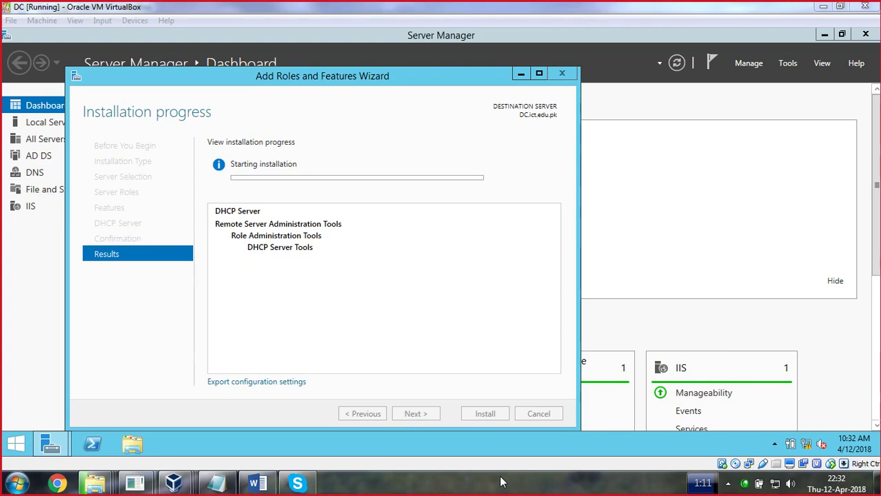
Close the wizard while installation continues and launch DNS Manager from Tools
left_click(786, 63)
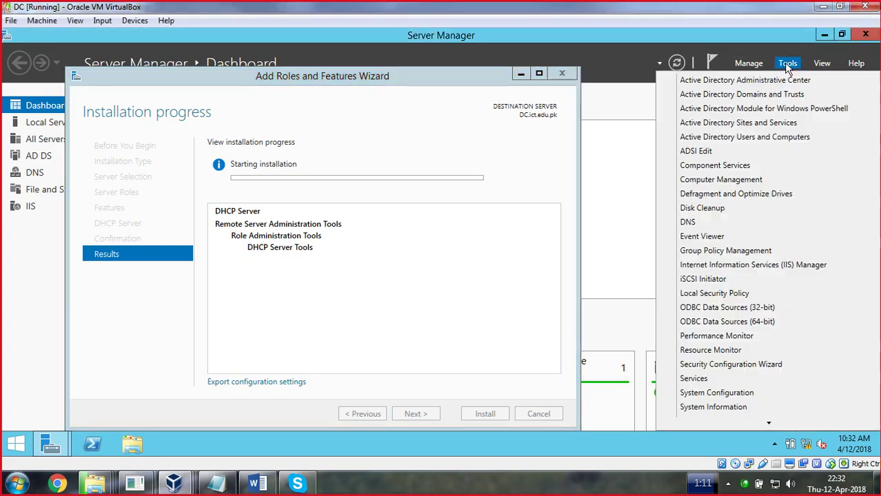
left_click(690, 223)
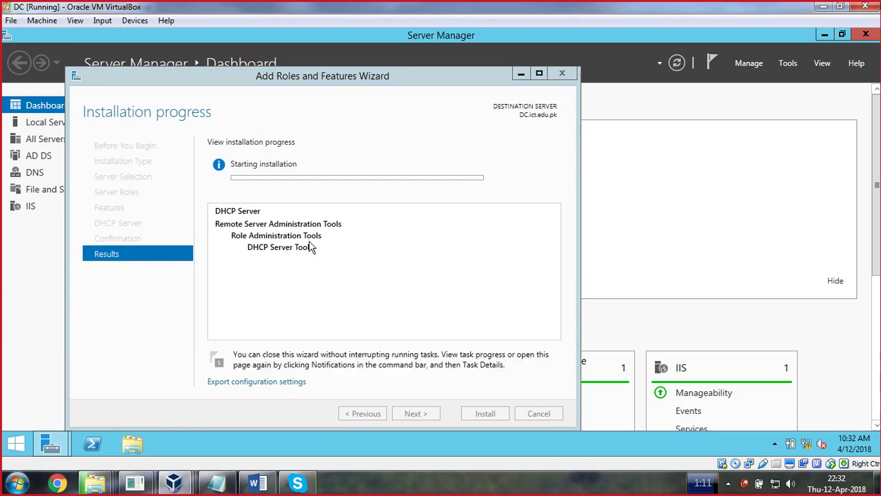
left_click(522, 74)
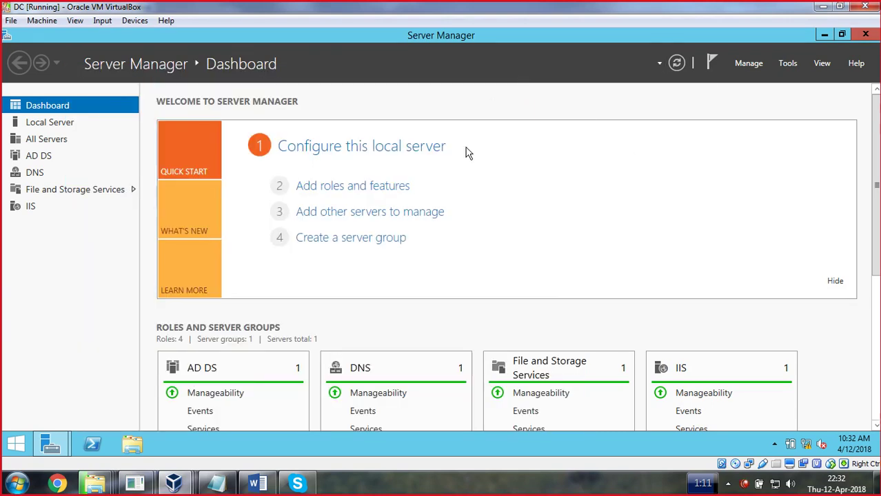
left_click(788, 63)
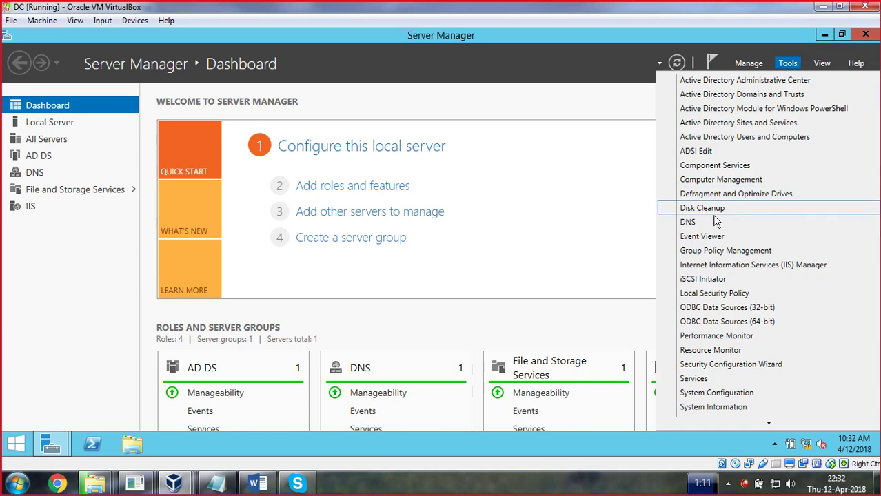
left_click(689, 222)
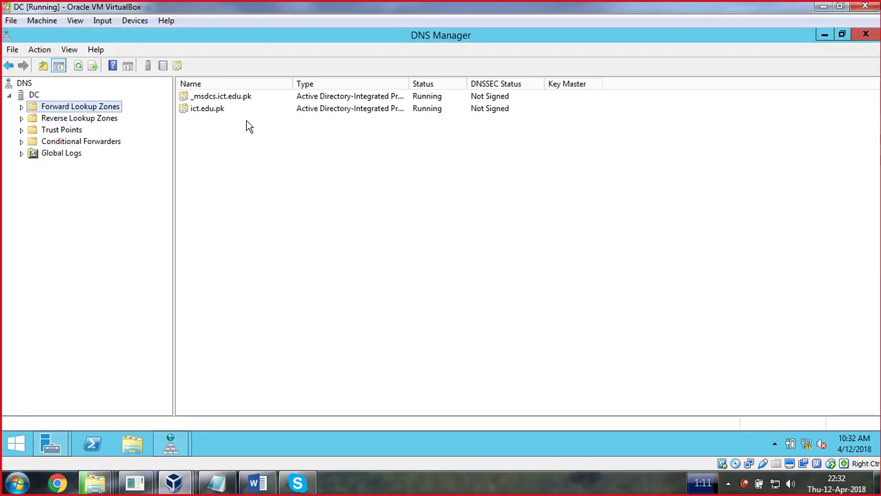
Delete the dc, Win10 and win7 host records from the ict.edu.pk zone
right_click(214, 109)
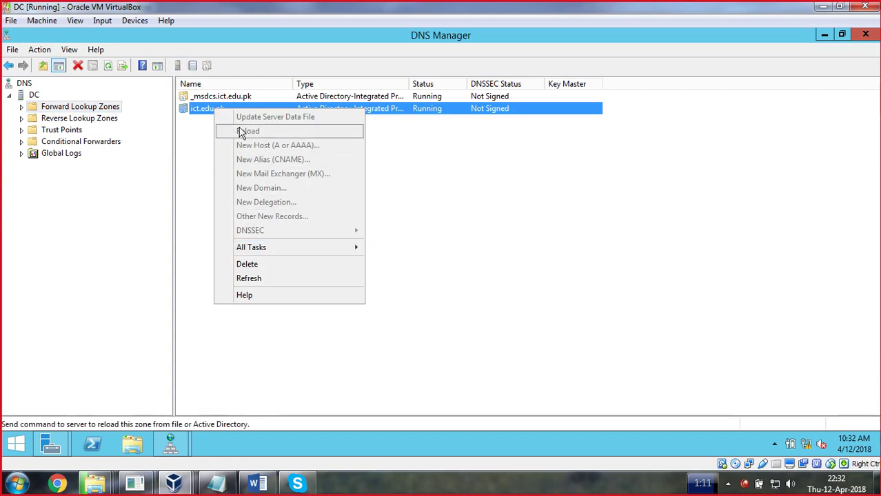
left_click(198, 116)
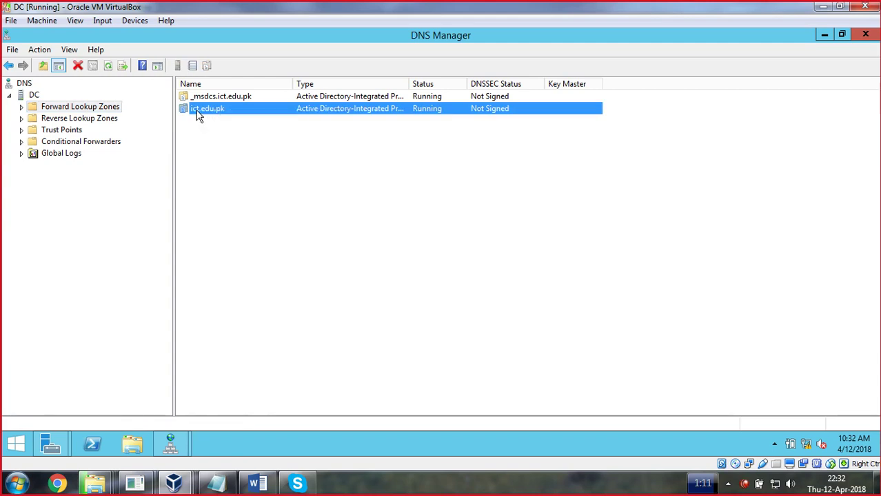
left_click(22, 106)
left_click(87, 130)
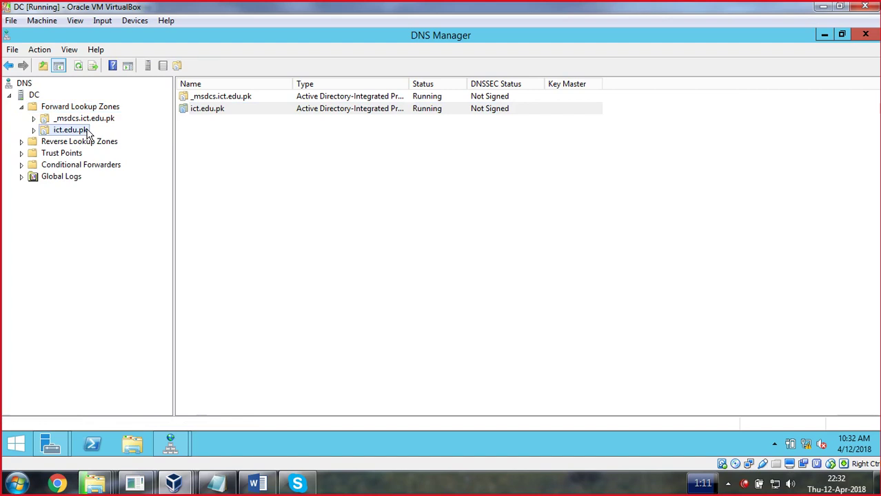
right_click(194, 197)
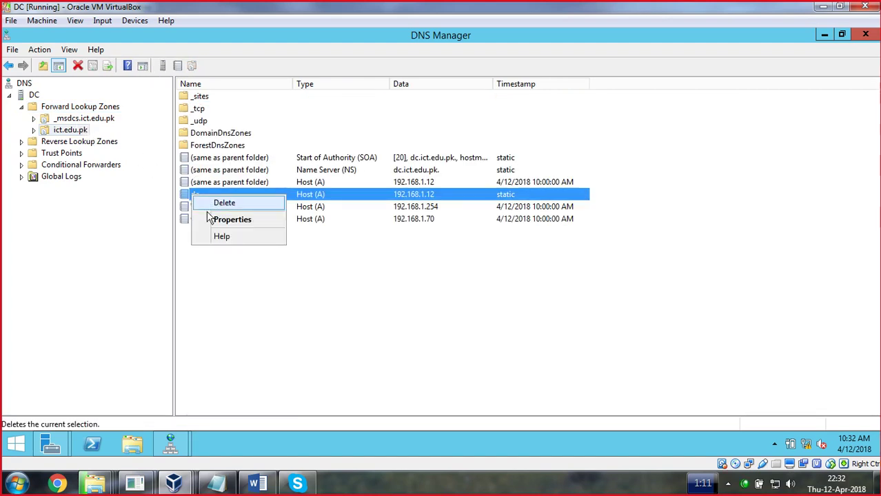
left_click(218, 204)
left_click(468, 288)
right_click(193, 194)
left_click(220, 202)
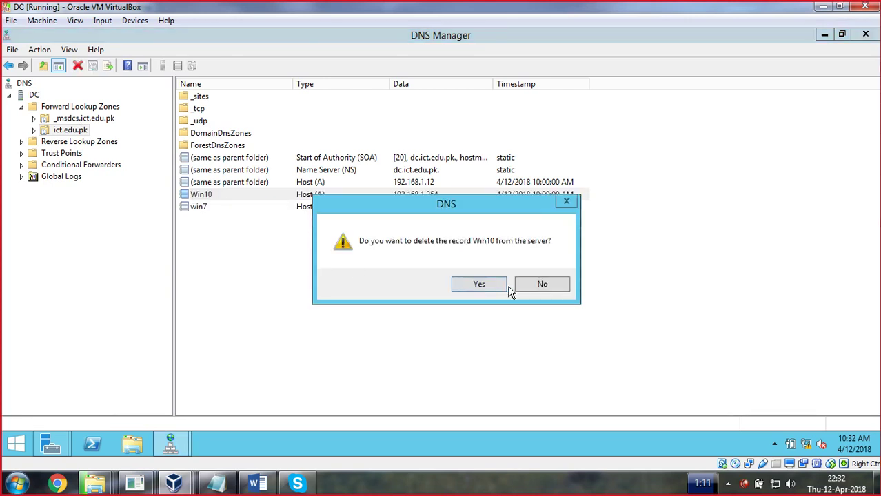
left_click(504, 287)
right_click(199, 196)
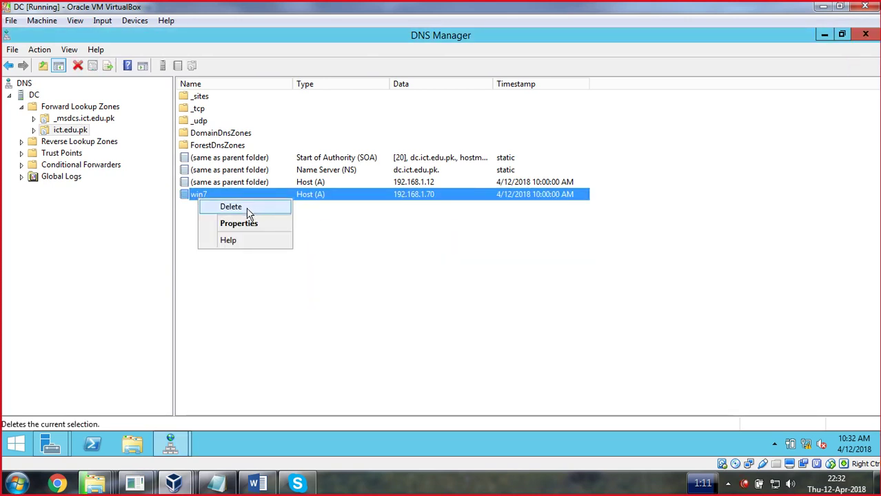
left_click(247, 210)
left_click(462, 285)
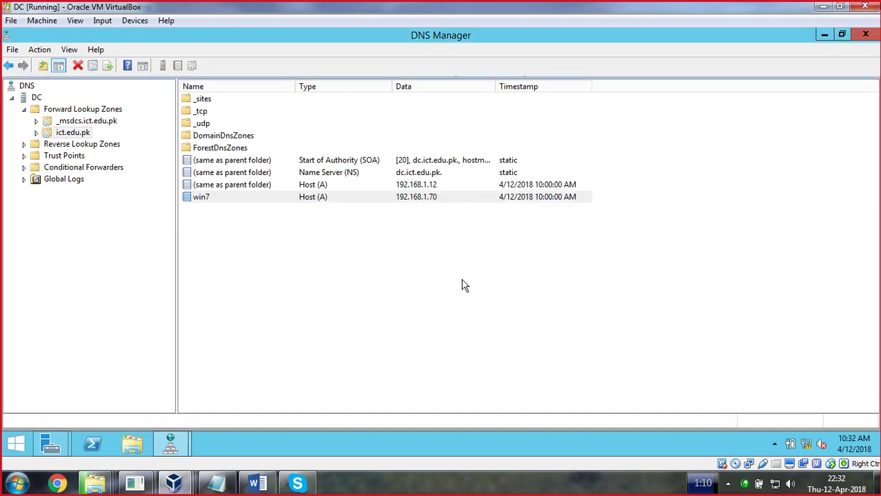
Delete the ict.edu.pk and 1.168.192.in-addr.arpa zones from Active Directory, then close DNS Manager
right_click(67, 136)
left_click(102, 307)
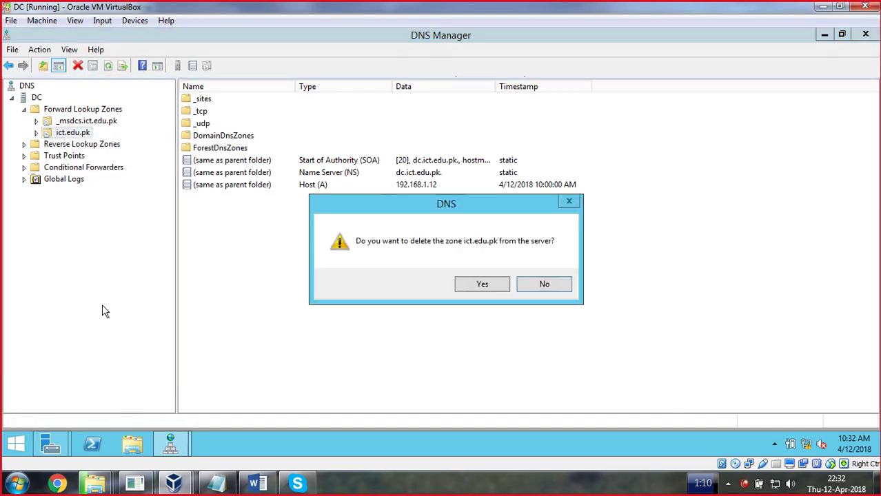
left_click(482, 289)
left_click(504, 316)
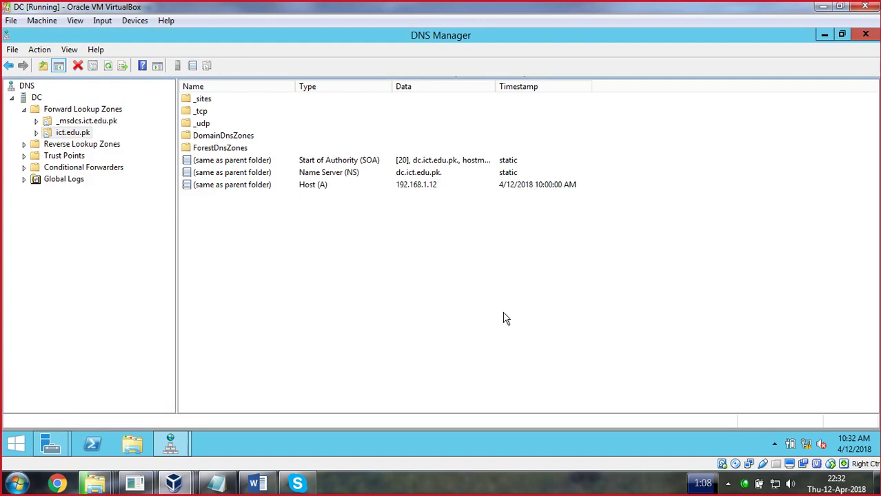
double_click(62, 134)
right_click(67, 144)
left_click(105, 268)
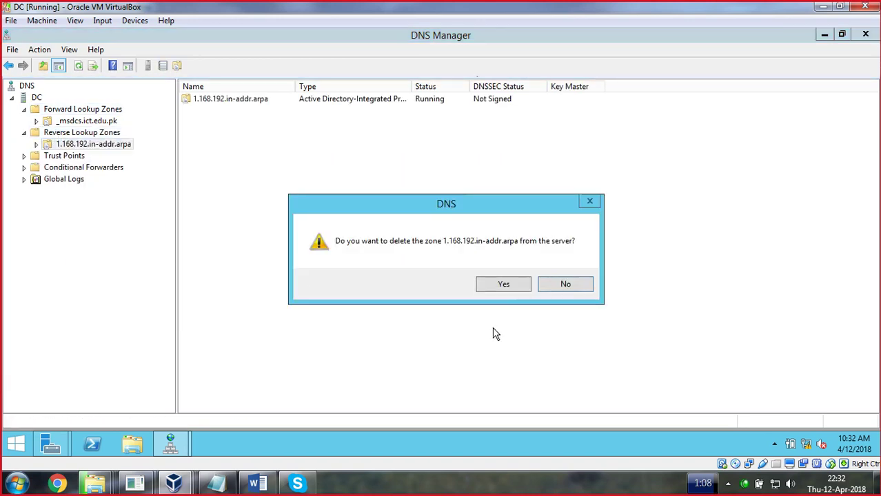
left_click(501, 286)
left_click(504, 313)
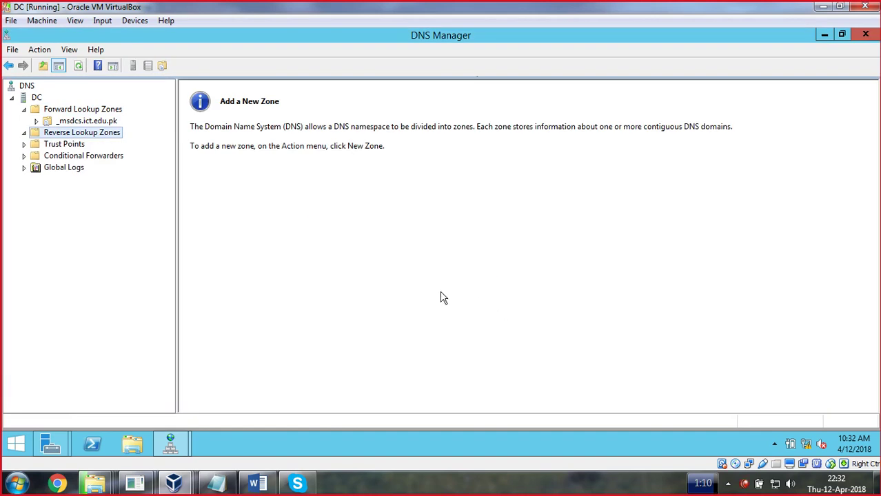
left_click(866, 33)
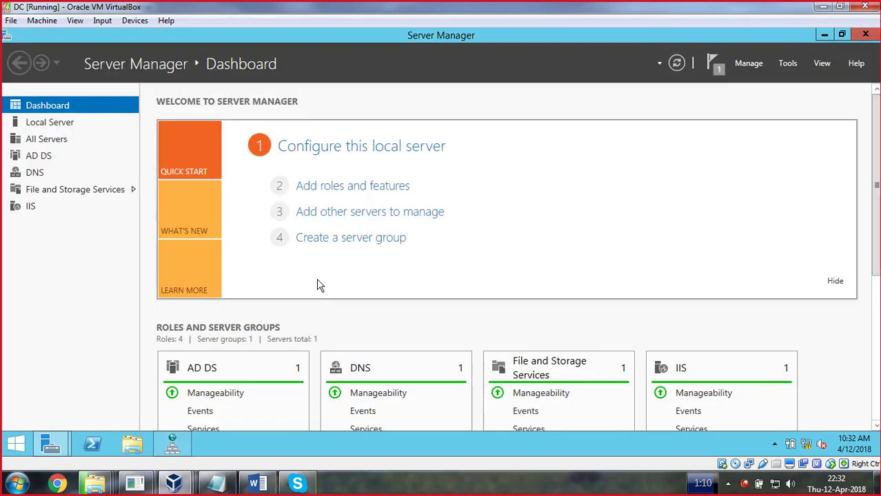
Close the finished role installation wizard and DNS Manager
left_click(170, 458)
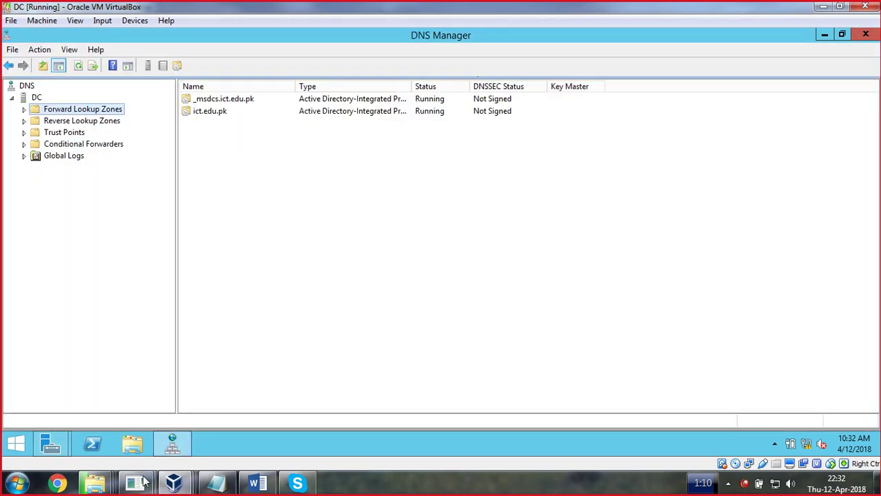
mouse_move(59, 451)
left_click(200, 394)
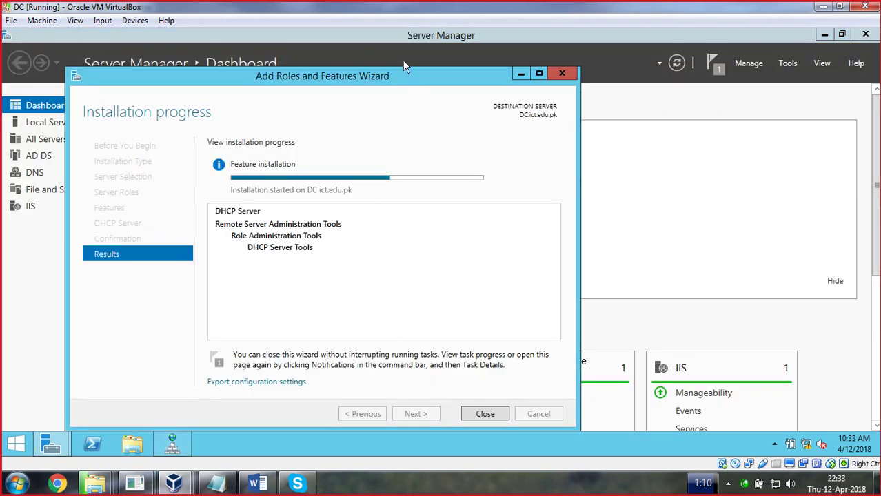
left_click_drag(405, 67, 403, 50)
left_click(377, 478)
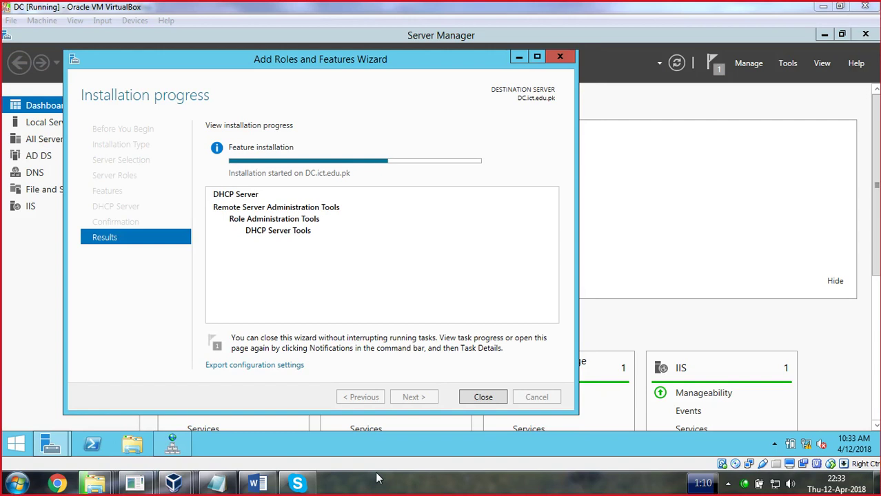
left_click(484, 396)
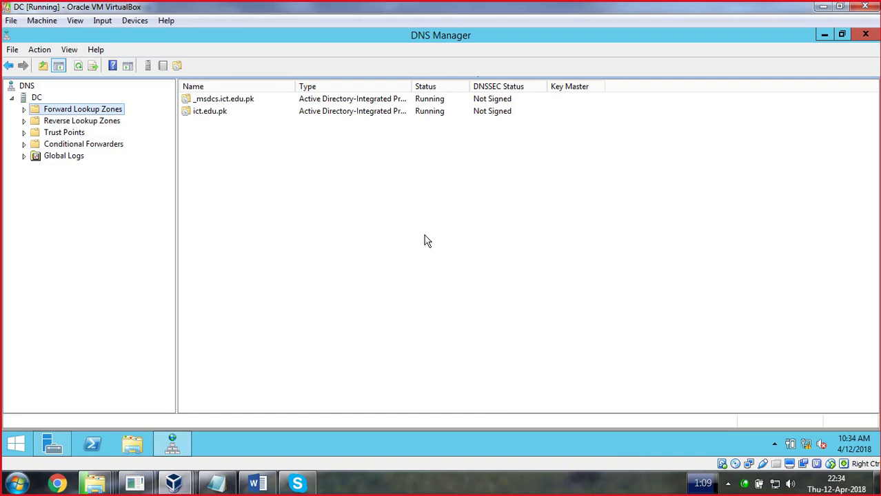
left_click(865, 34)
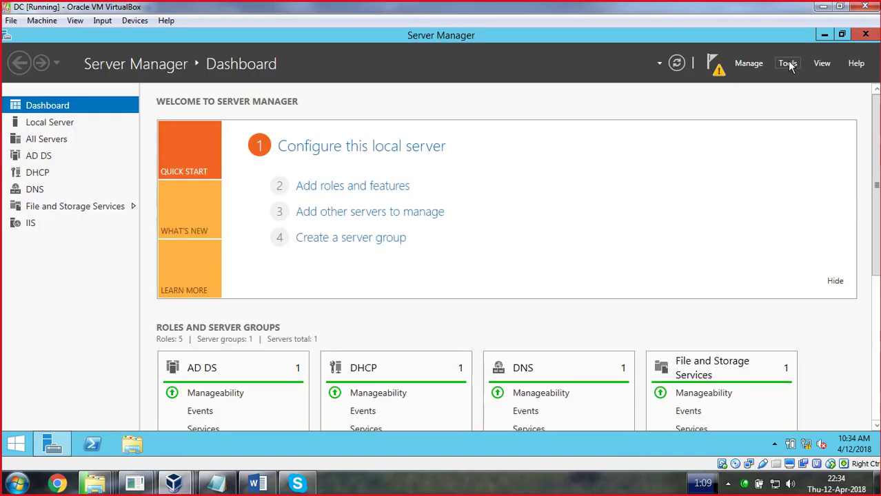
Check pending notifications, briefly open the DHCP console, then reopen the post-deployment DHCP notice
left_click(787, 62)
left_click(717, 70)
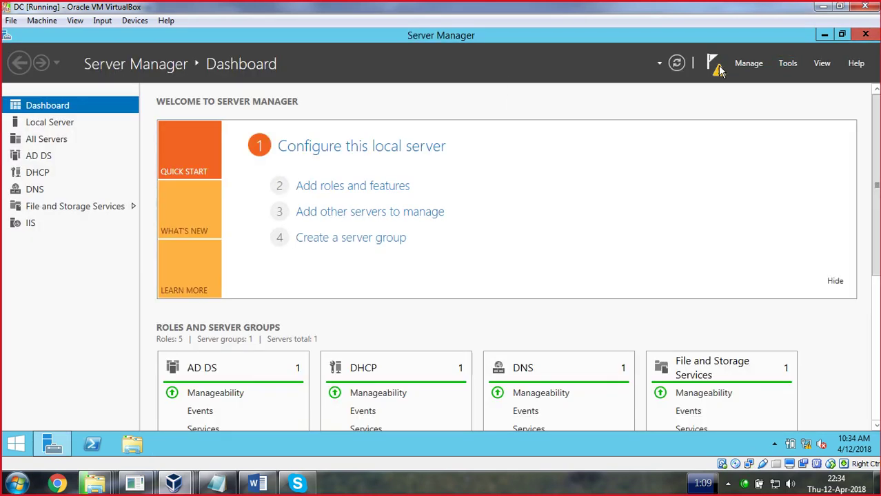
left_click(718, 71)
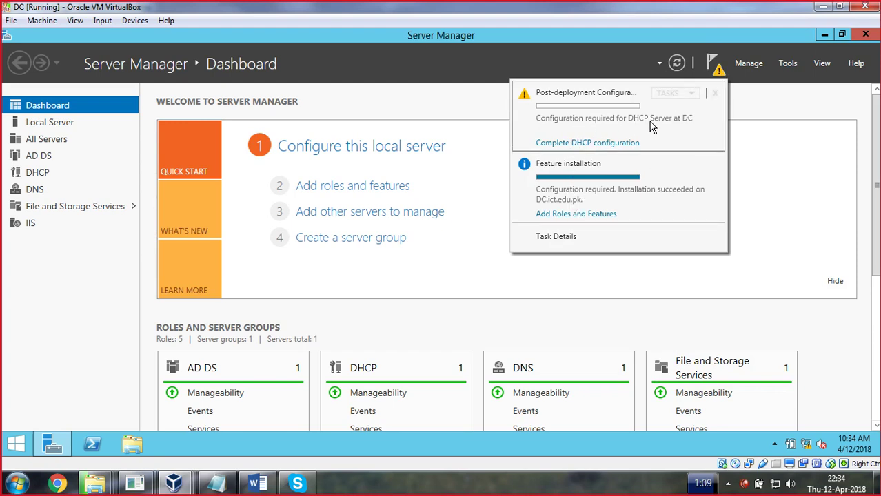
left_click(792, 64)
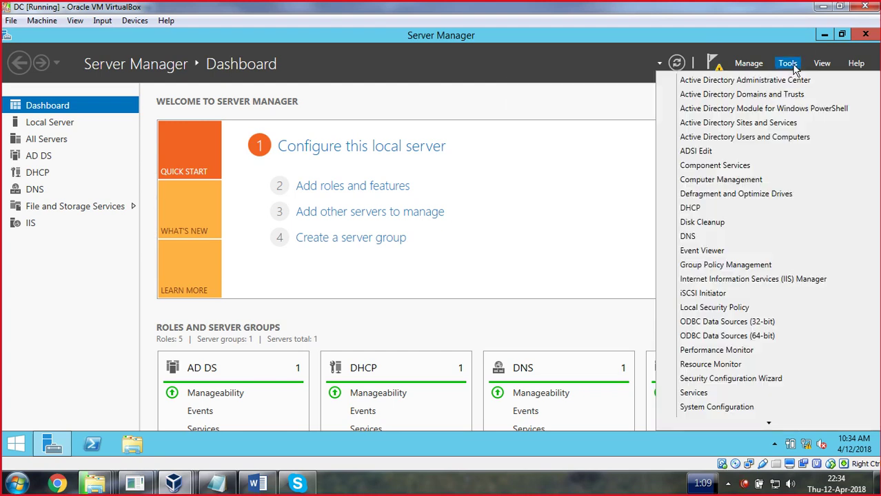
left_click(686, 208)
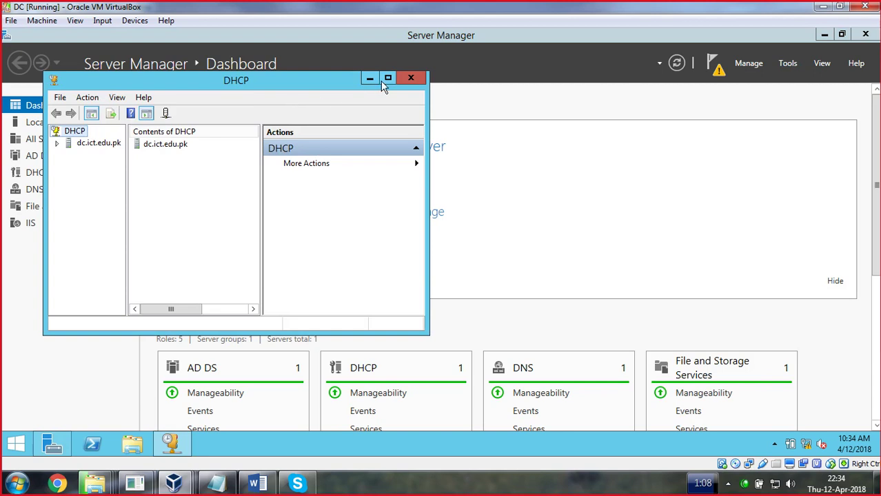
left_click(410, 79)
left_click(717, 64)
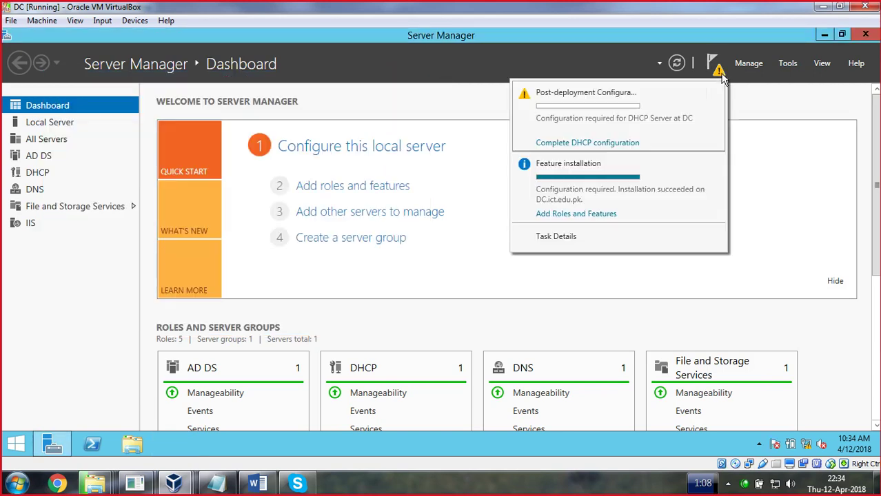
Commit the DHCP post-install configuration with Administrator credentials and close the summary showing error 20079
left_click(599, 143)
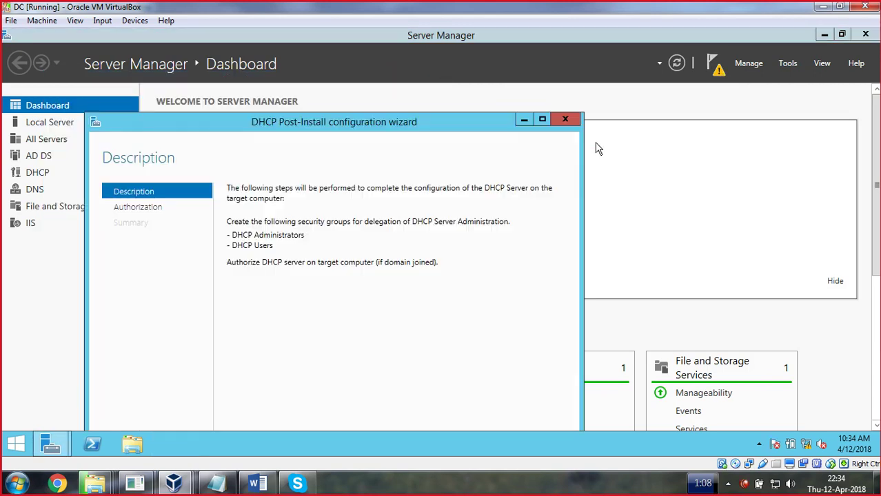
left_click_drag(449, 120, 448, 40)
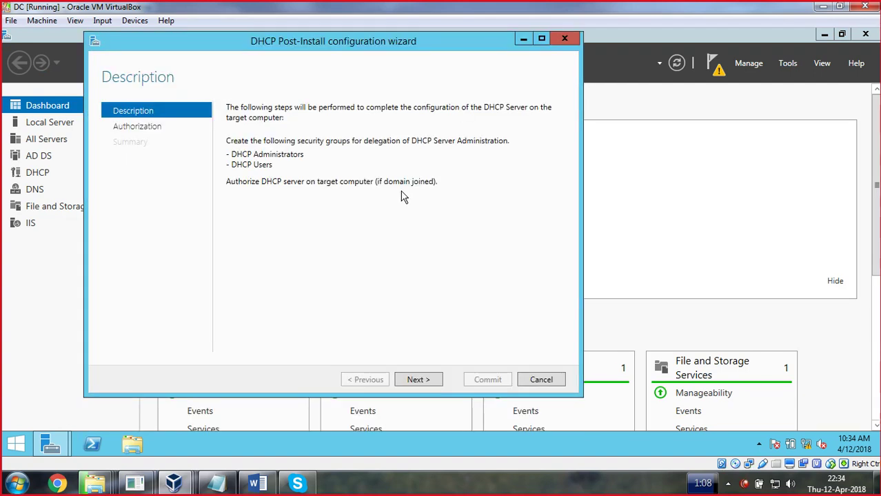
left_click(428, 381)
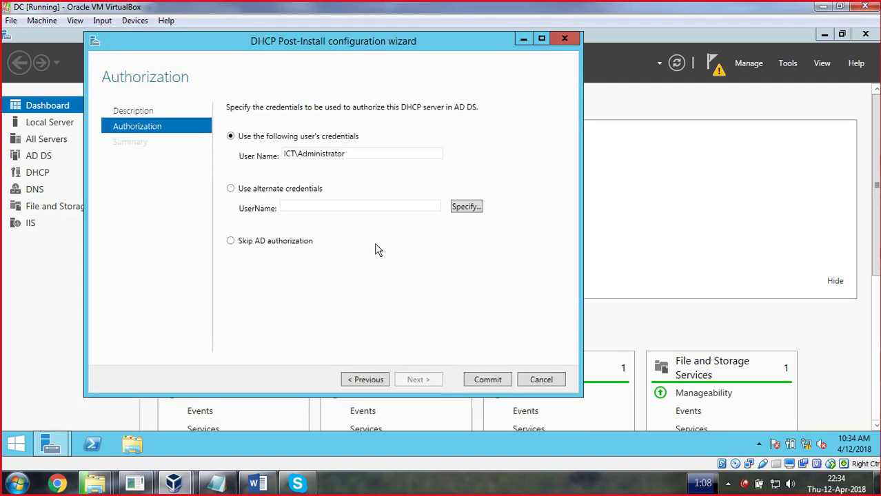
left_click(487, 380)
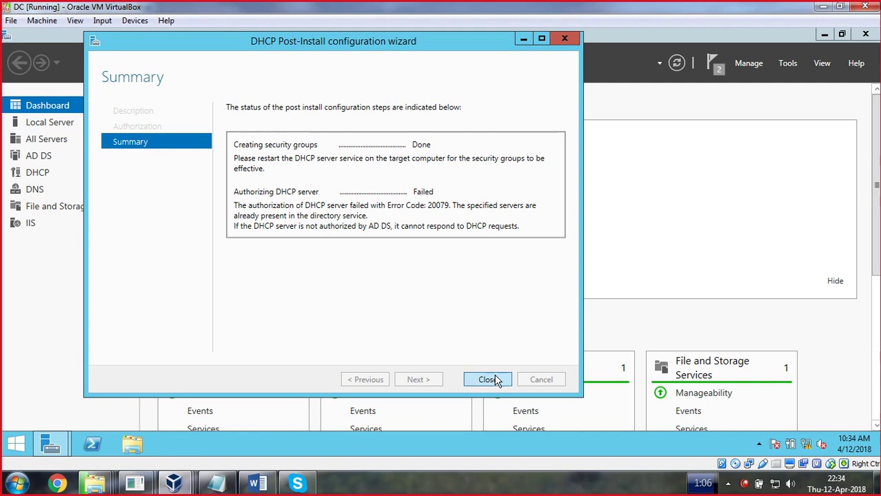
left_click(488, 380)
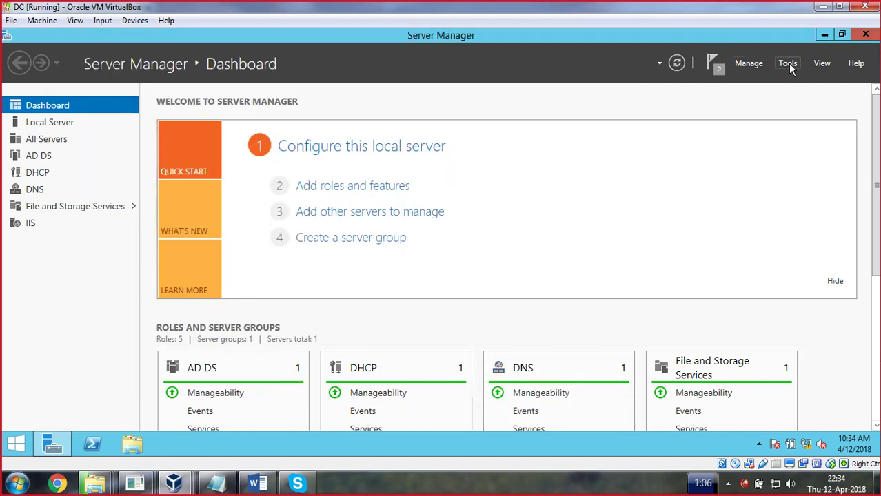
Open the DHCP console maximized and unauthorize the dc.ict.edu.pk server in the directory
left_click(789, 63)
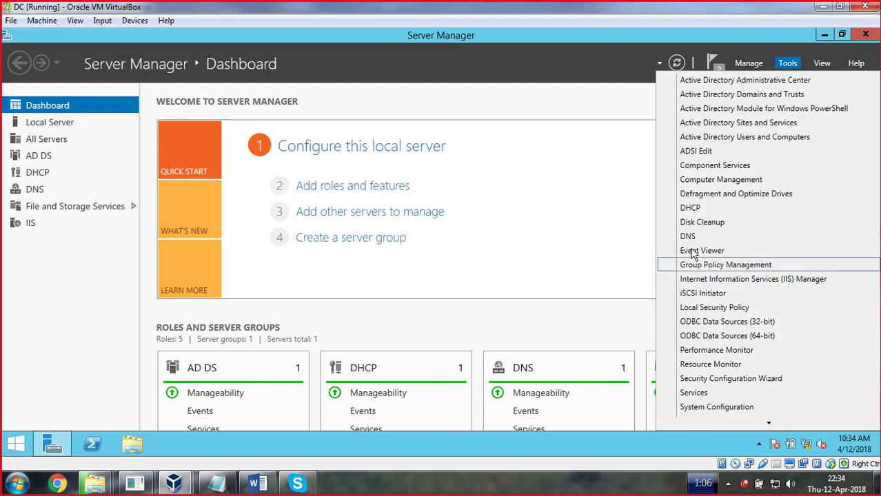
left_click(695, 209)
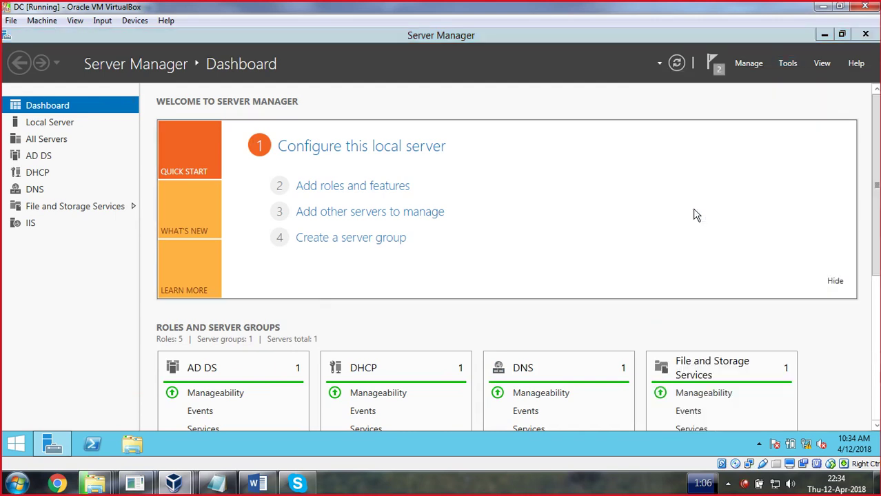
double_click(157, 80)
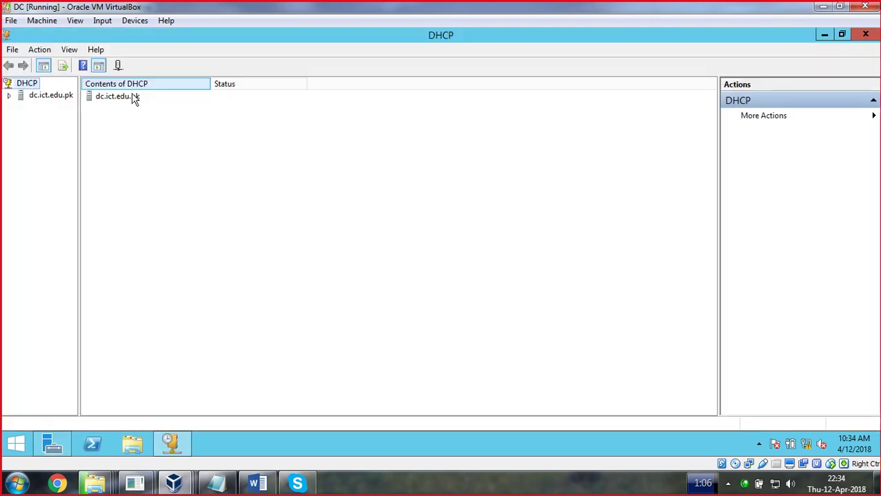
double_click(54, 99)
right_click(47, 107)
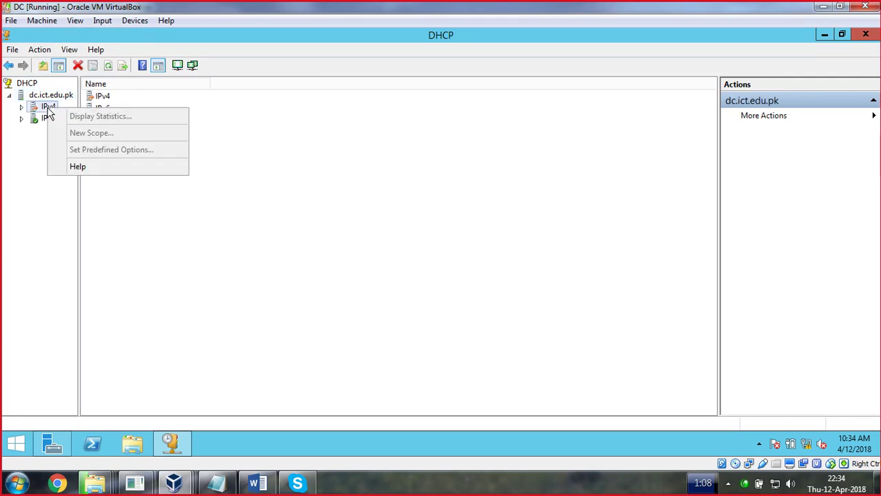
right_click(43, 97)
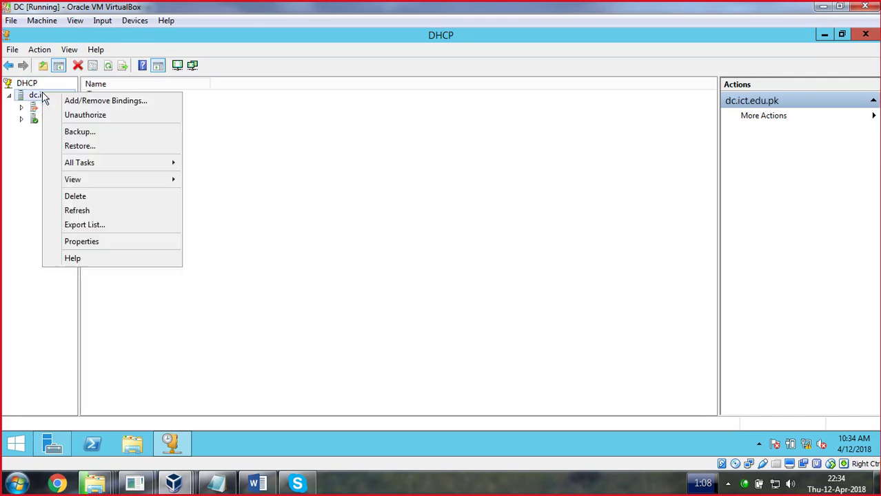
left_click(76, 119)
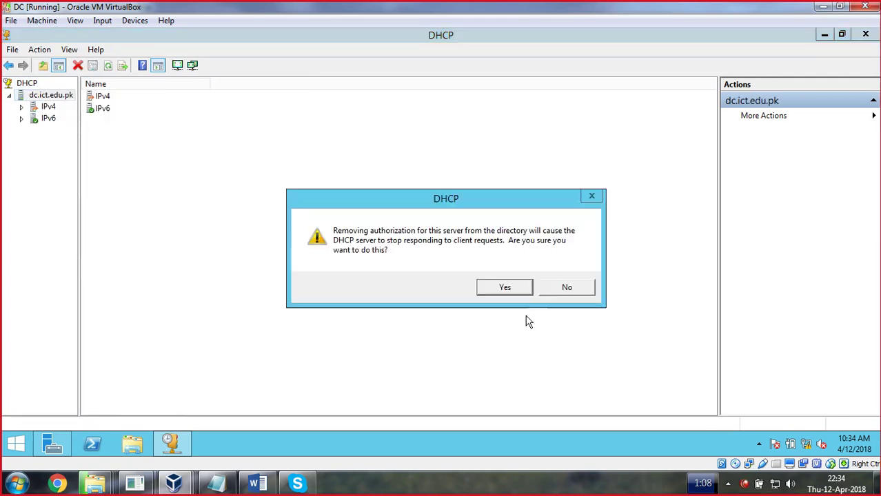
left_click(504, 287)
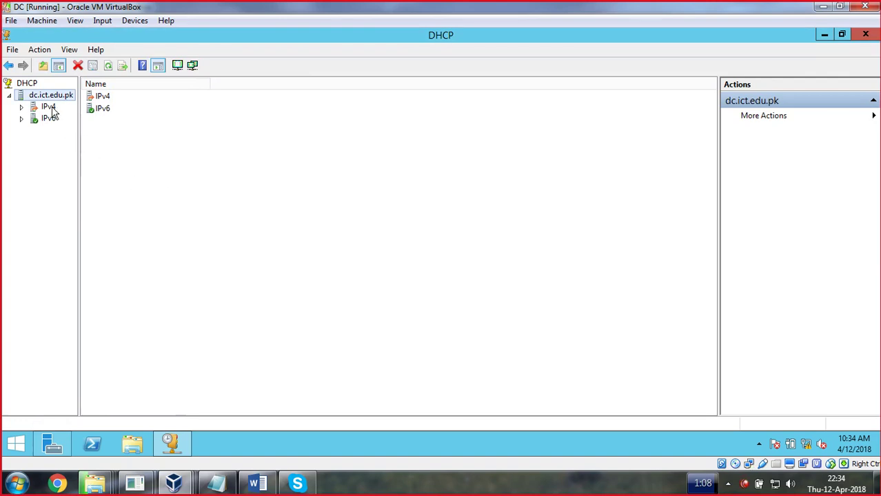
right_click(27, 84)
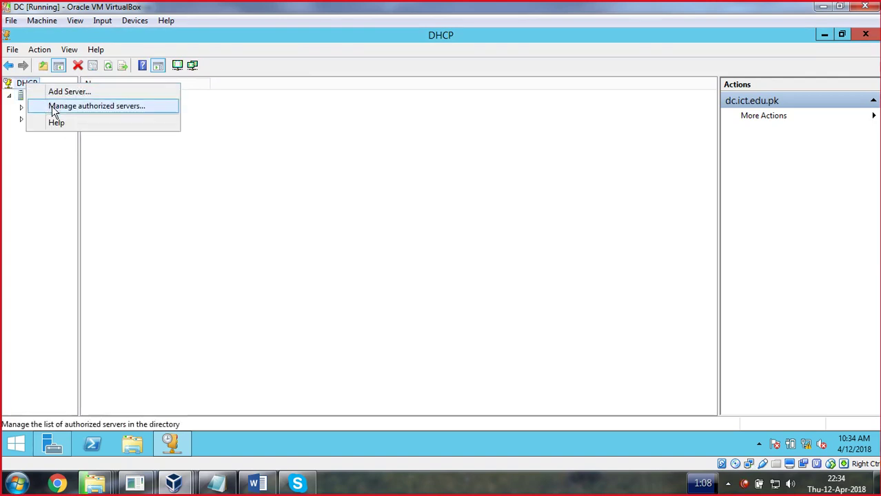
Authorize dc.ict.edu.pk at 192.168.1.12 in the authorized servers list and refresh it
left_click(55, 105)
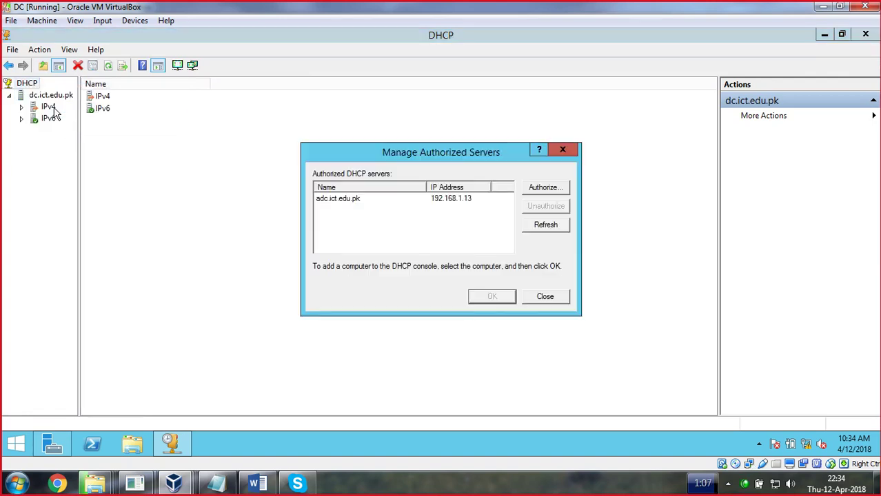
left_click(436, 198)
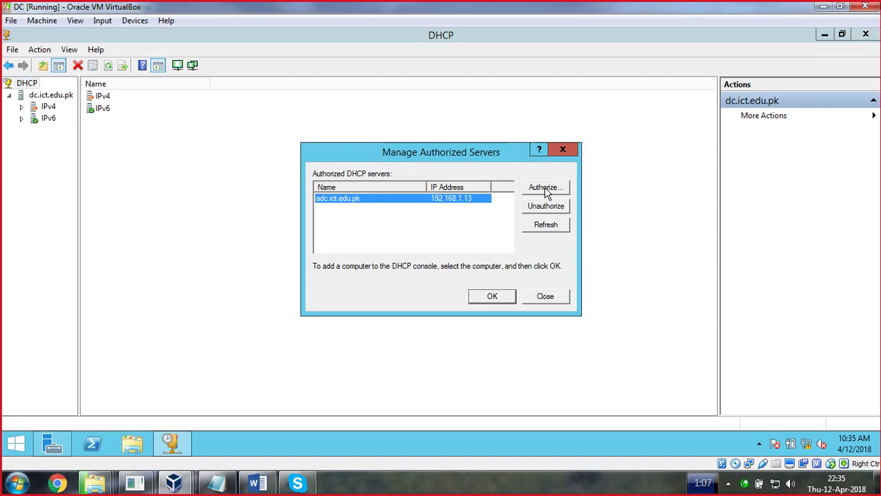
left_click(545, 189)
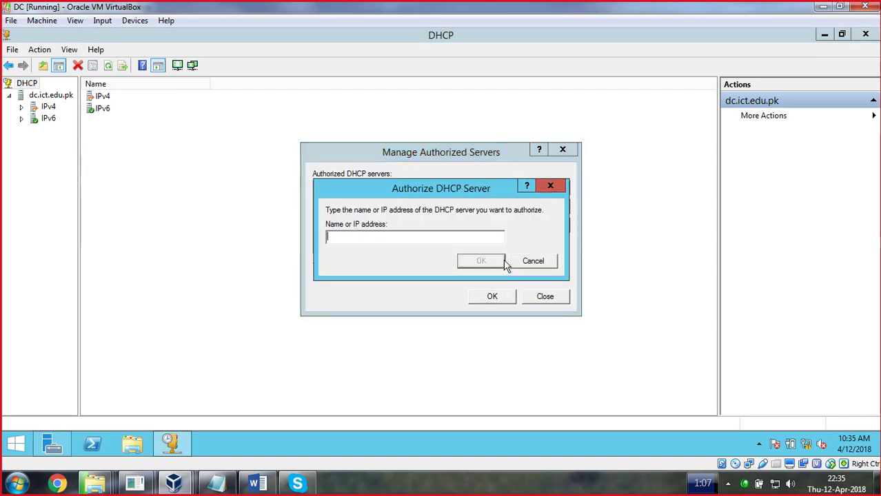
type("192.168.")
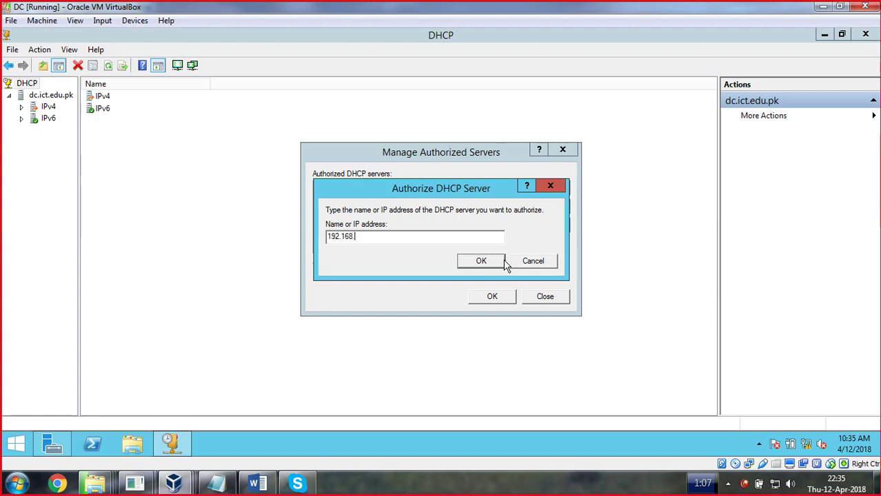
left_click(487, 262)
left_click(415, 491)
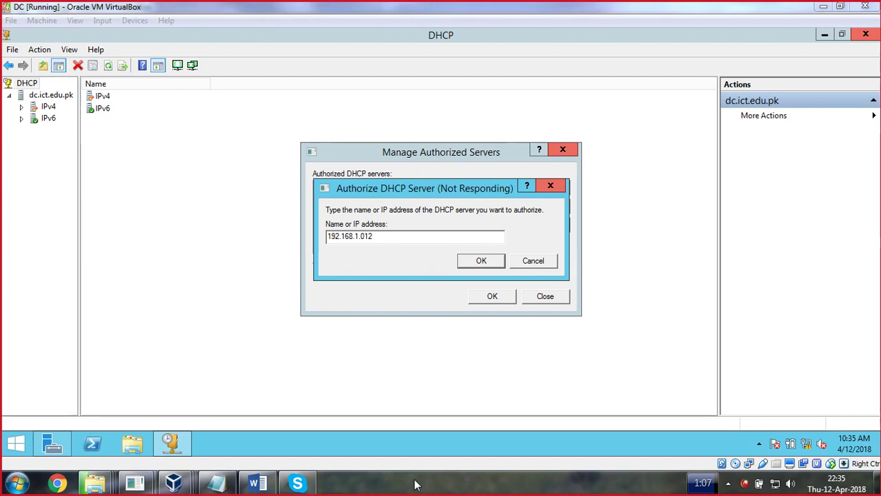
left_click(548, 231)
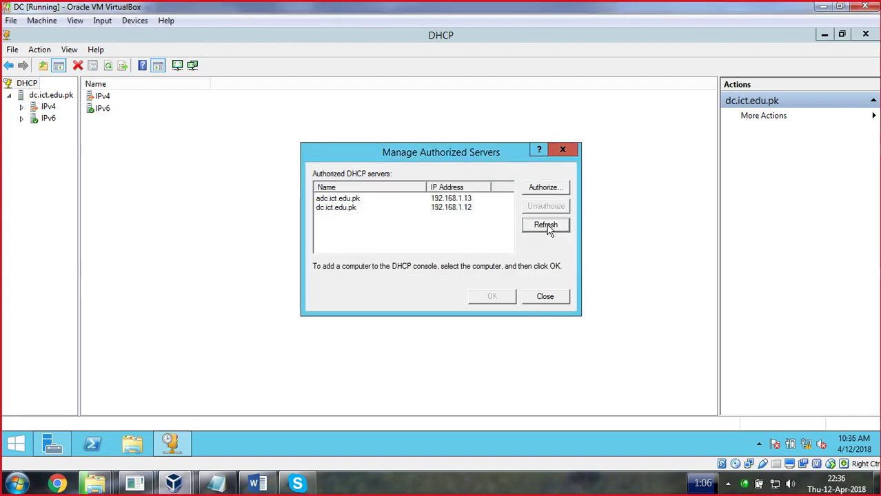
left_click(451, 210)
left_click(533, 228)
Cancel an extra authorization, close the list, and view IPv4 scopes with a wider tree pane
left_click(532, 192)
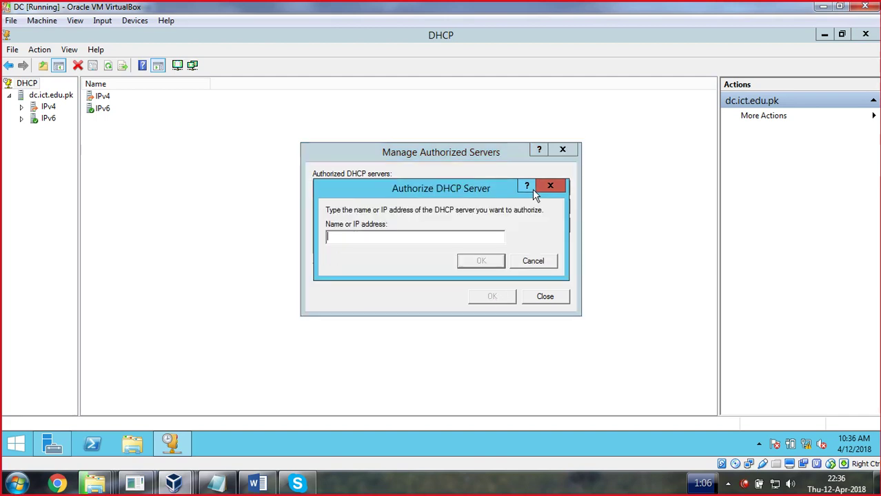
left_click(534, 259)
left_click(545, 298)
left_click(47, 107)
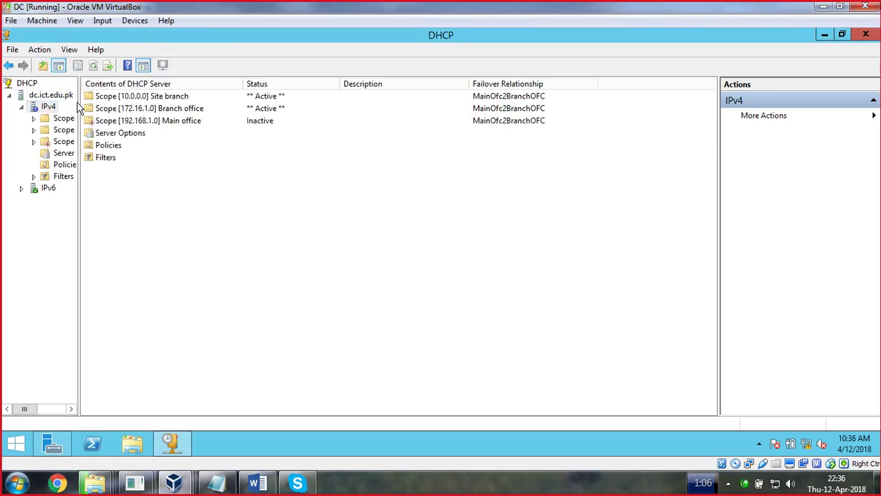
left_click_drag(86, 102, 161, 102)
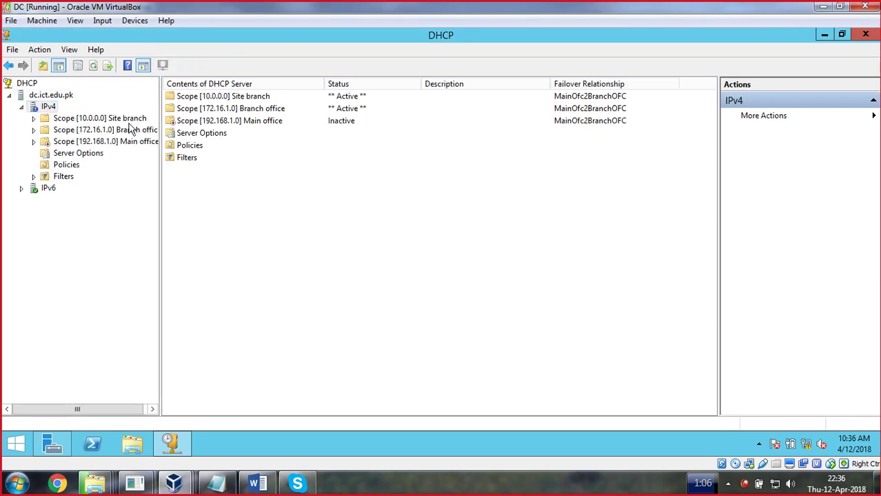
double_click(70, 120)
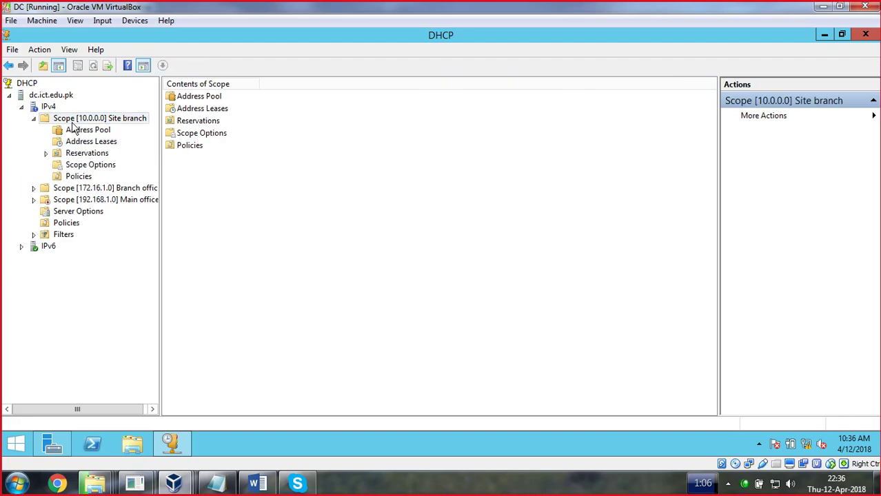
double_click(44, 120)
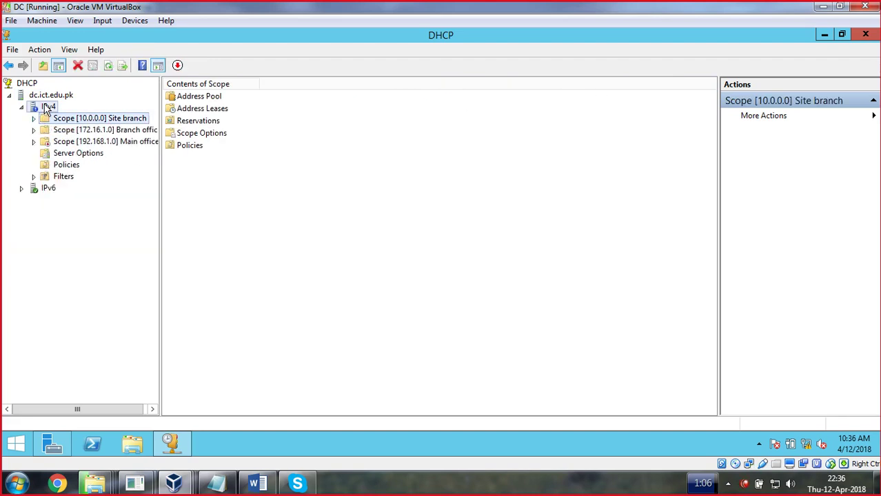
right_click(44, 107)
left_click(87, 130)
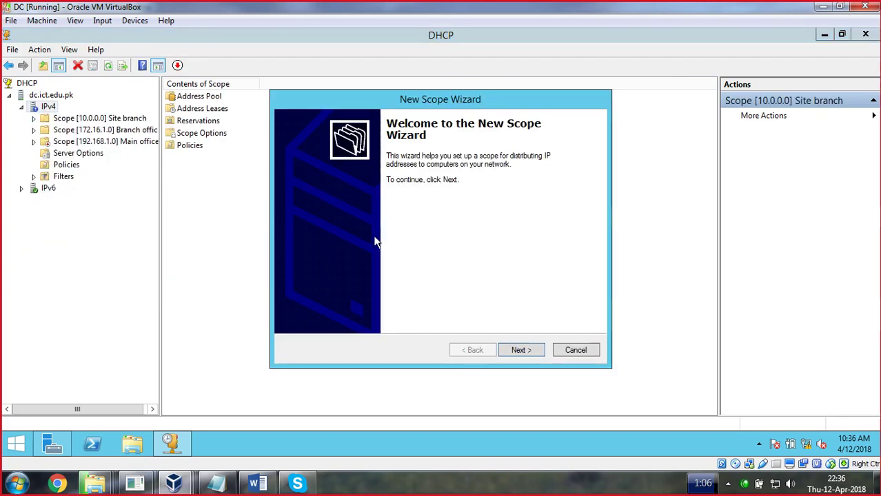
left_click(521, 352)
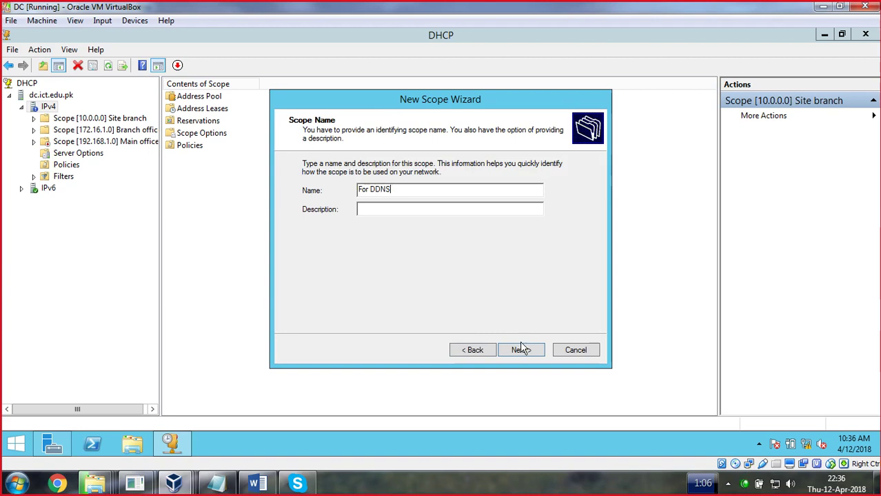
left_click(522, 350)
type("192 . 168 . 1 . ")
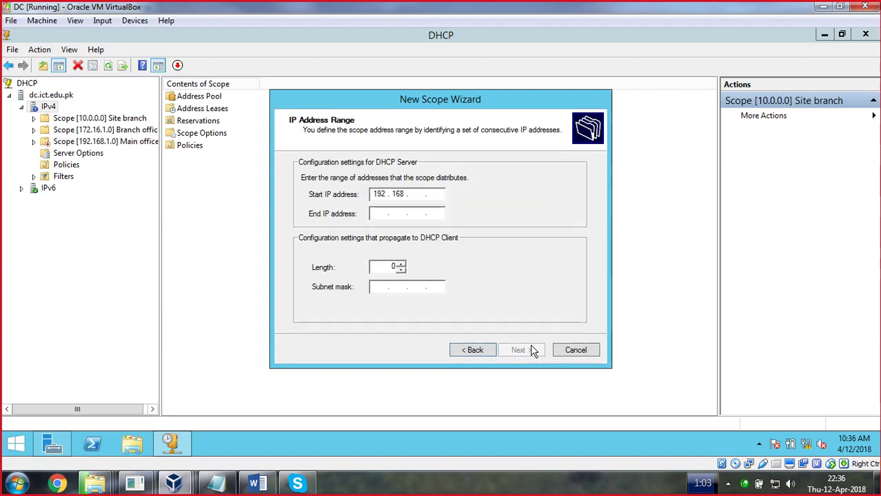
type("100")
key("Tab")
type("192 . 1")
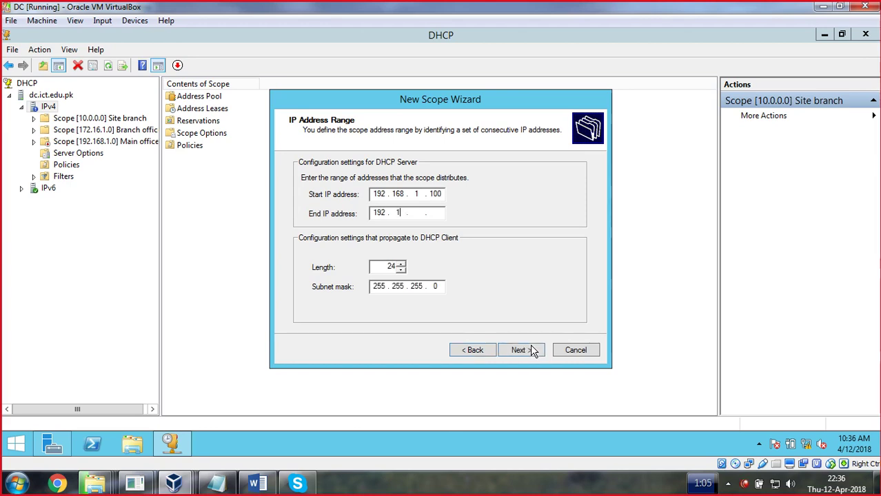
type("68 . 1 . 200")
left_click(538, 351)
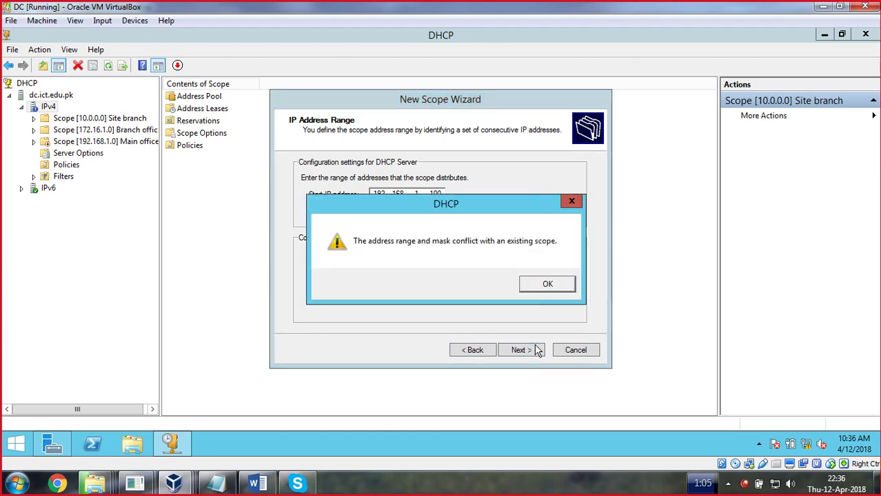
left_click(546, 284)
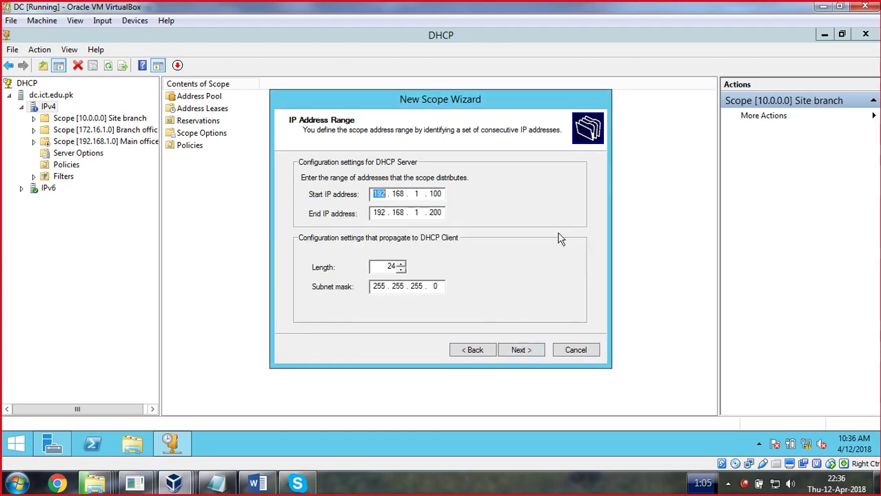
left_click(571, 355)
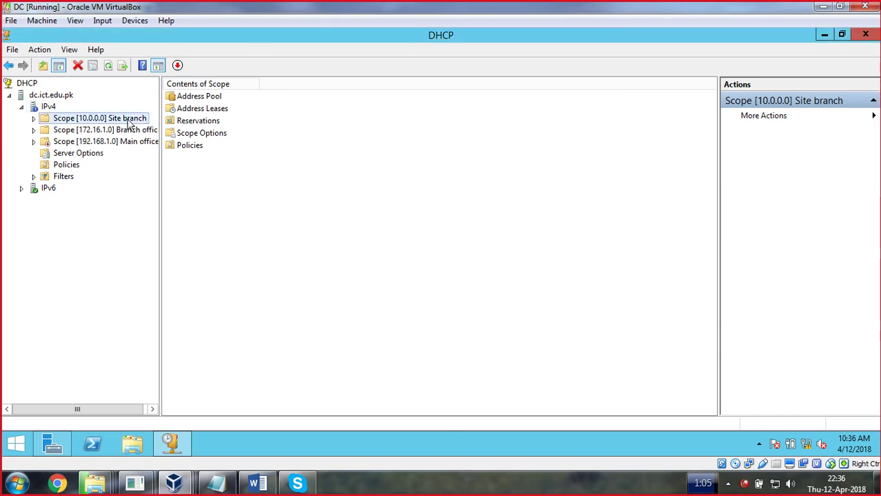
Delete the 192.168.1.0 Main office scope and acknowledge the failover relationship warning
double_click(92, 142)
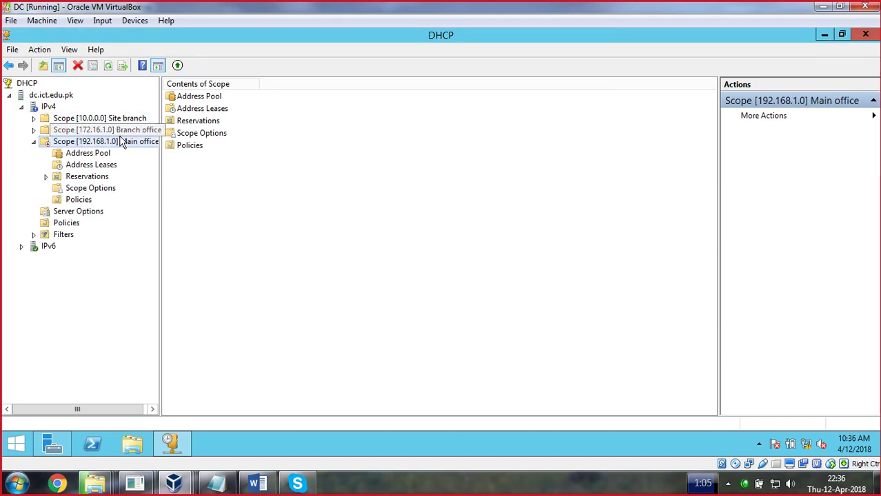
right_click(103, 147)
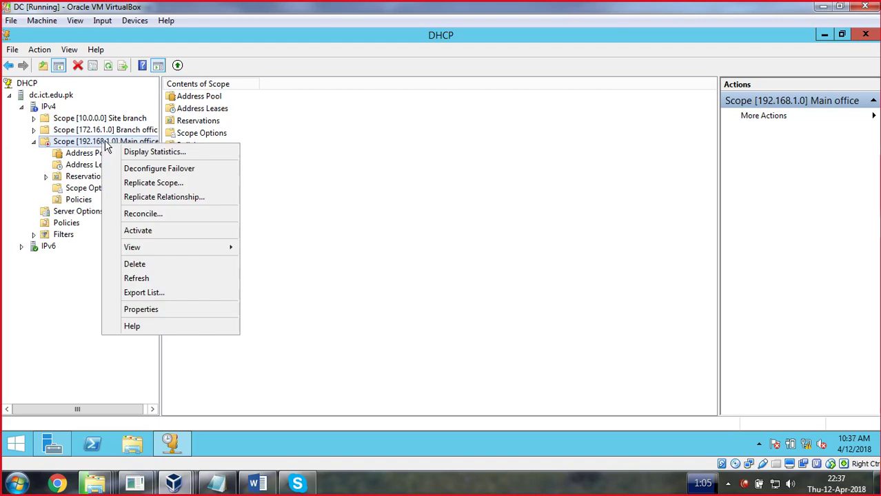
left_click(136, 265)
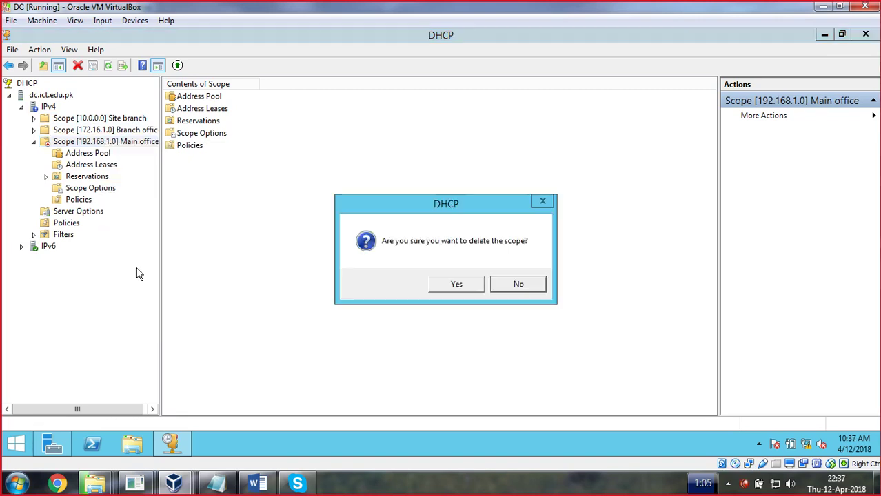
left_click(458, 284)
left_click(578, 289)
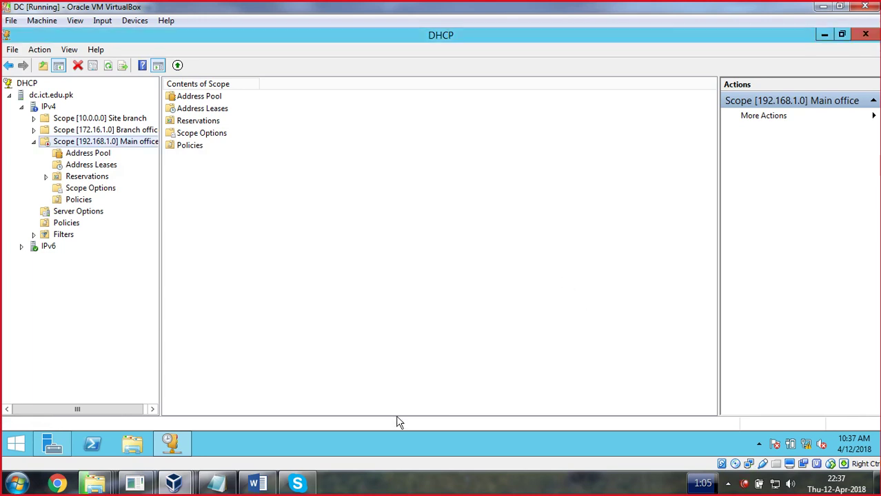
Return to the server virtual machine and expand the IPv4 node in DHCP
left_click(55, 446)
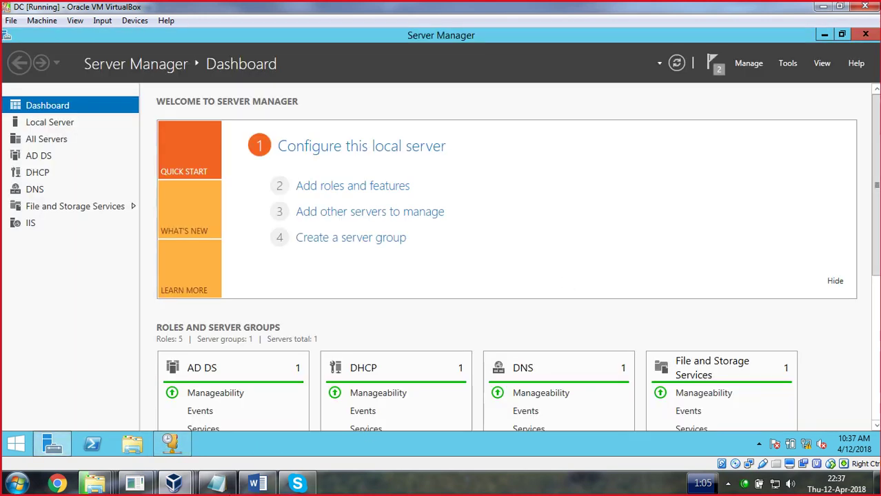
left_click(181, 485)
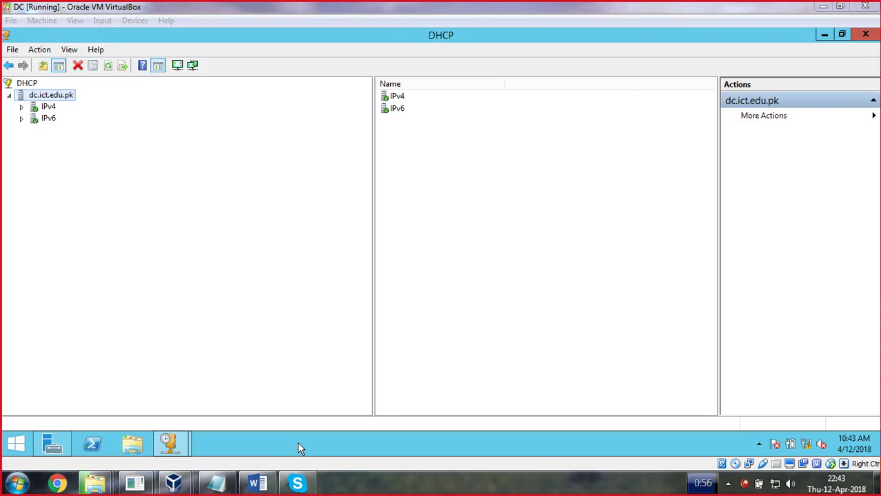
left_click(22, 108)
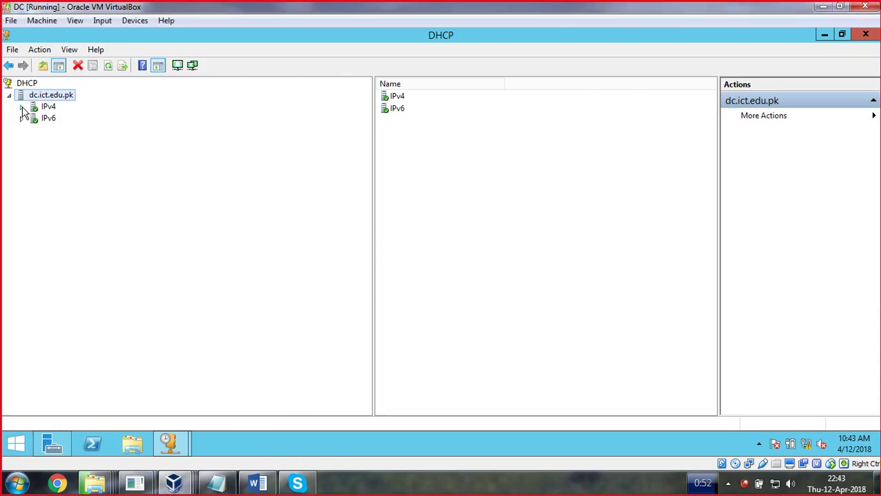
left_click(21, 109)
Start a new IPv4 scope named 'DHCP for DDNS'
right_click(44, 107)
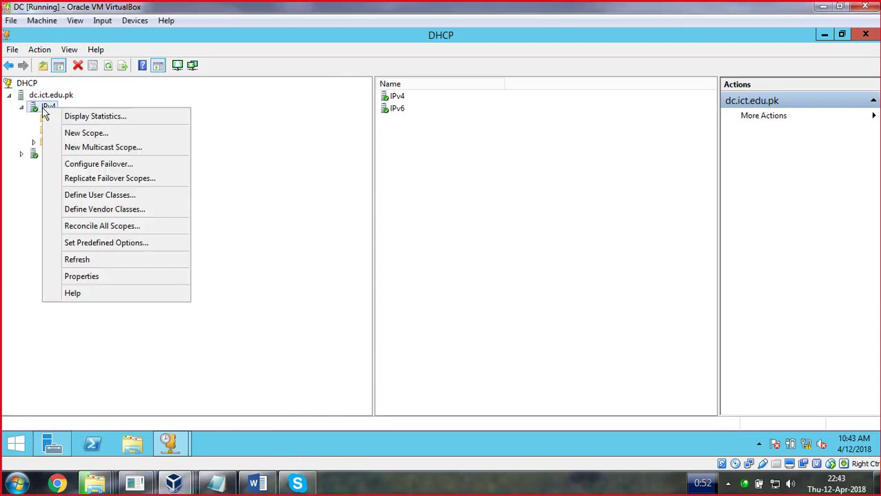
left_click(98, 135)
left_click(518, 351)
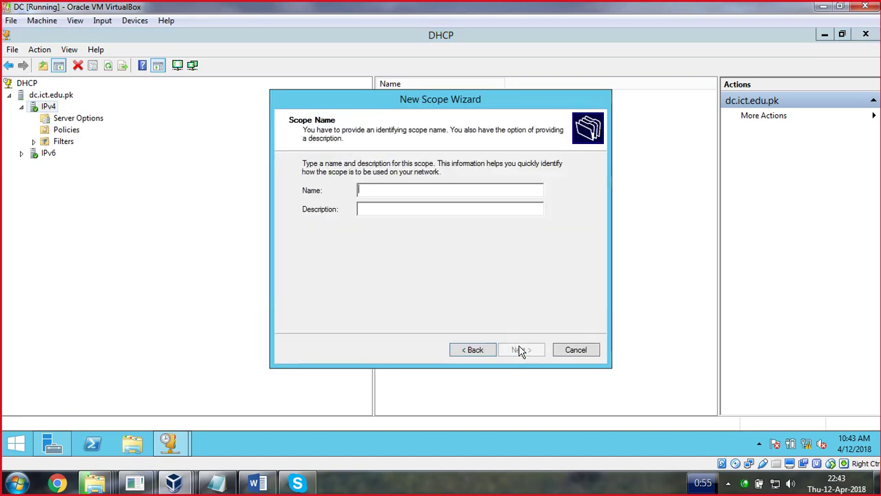
type("DD")
key("BackSpace")
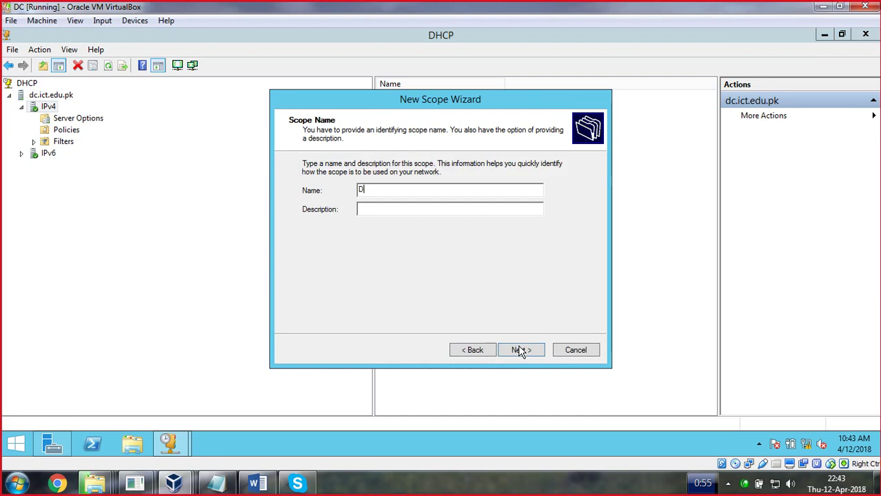
type("HCP for DDNS")
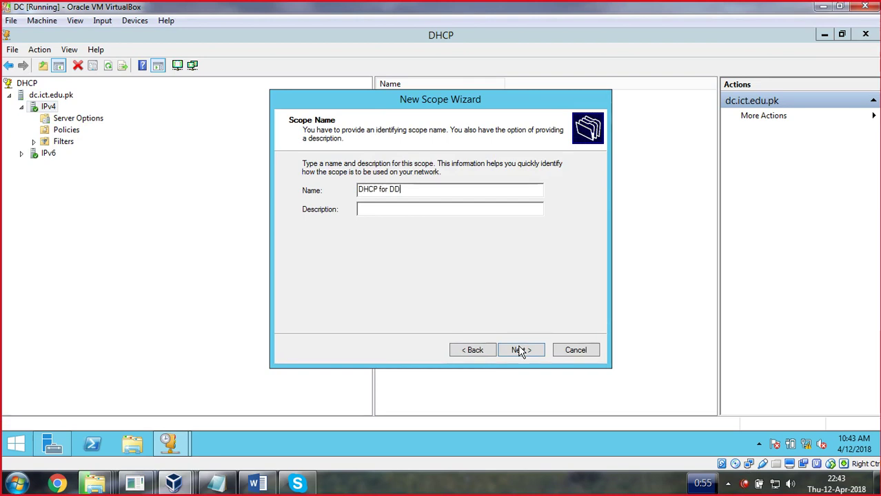
key("BackSpace")
Set the scope range from 192.168.1.100 to 192.168.1.110
left_click(522, 354)
type("192 . 168 . 1 . 100")
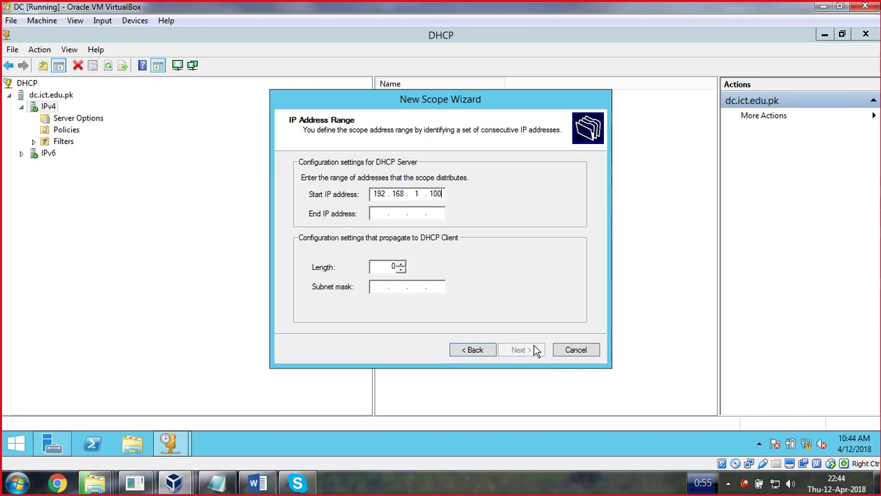
key("Tab")
type("1")
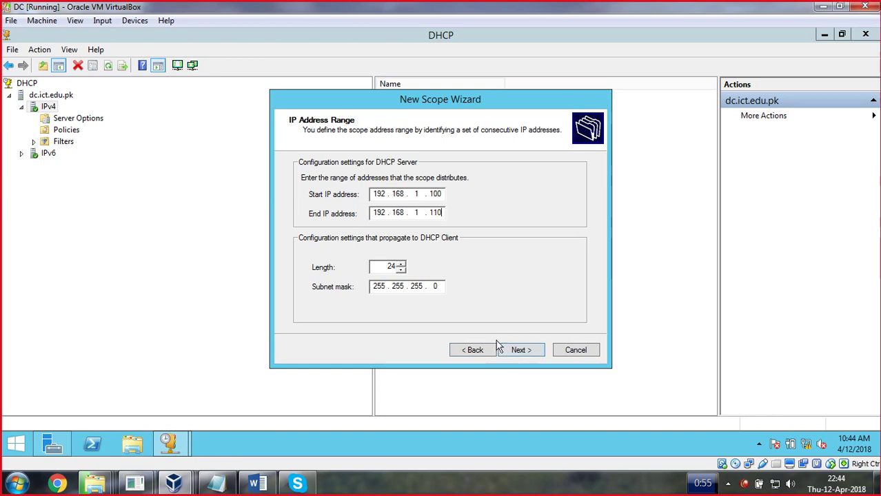
Accept the 192.168.1.100–110 range with no exclusions and the default lease duration
left_click(522, 350)
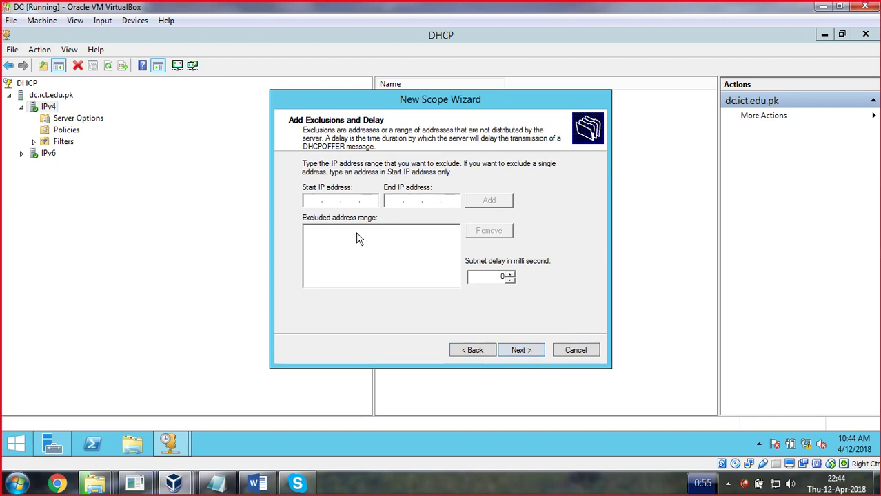
left_click(522, 351)
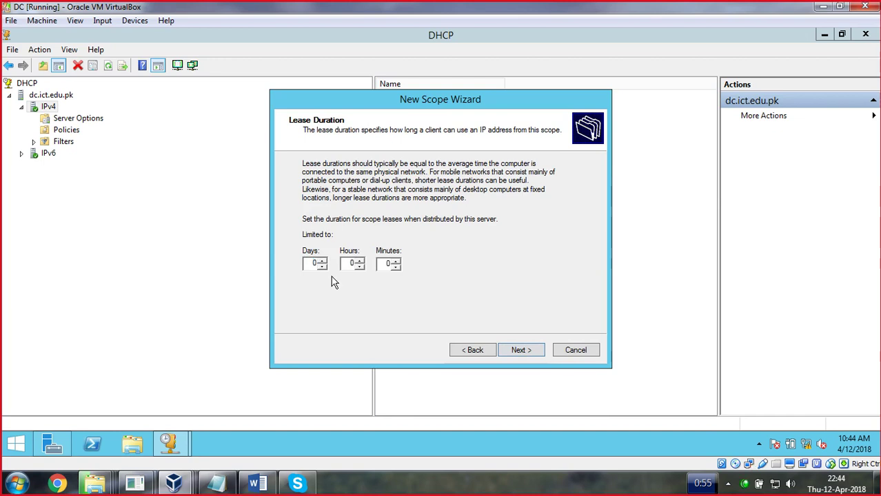
double_click(394, 265)
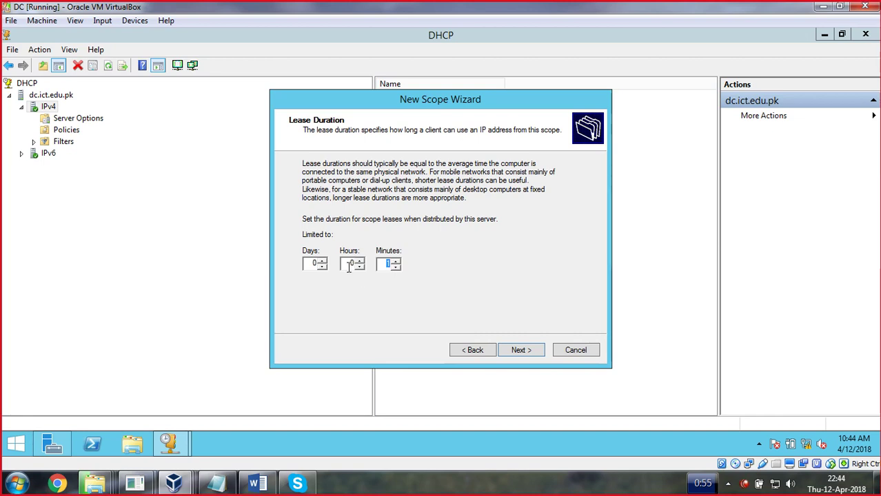
left_click(522, 350)
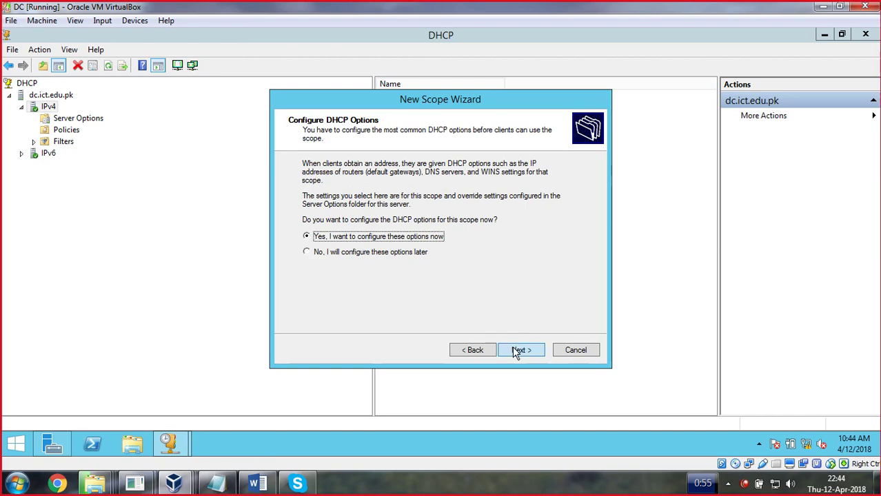
Keep domain ict.edu.pk and DNS server 192.168.1.12, skip gateway and WINS, and activate the scope
left_click(514, 349)
left_click(516, 350)
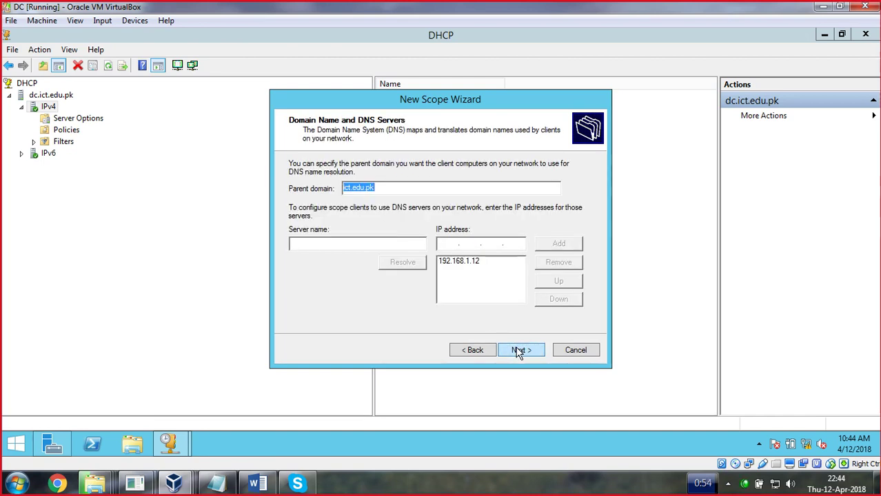
left_click(462, 265)
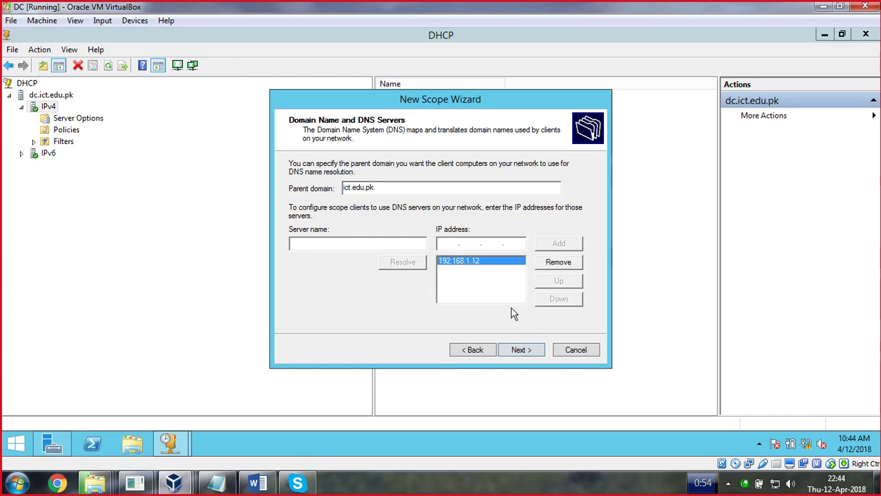
left_click(524, 353)
left_click(522, 352)
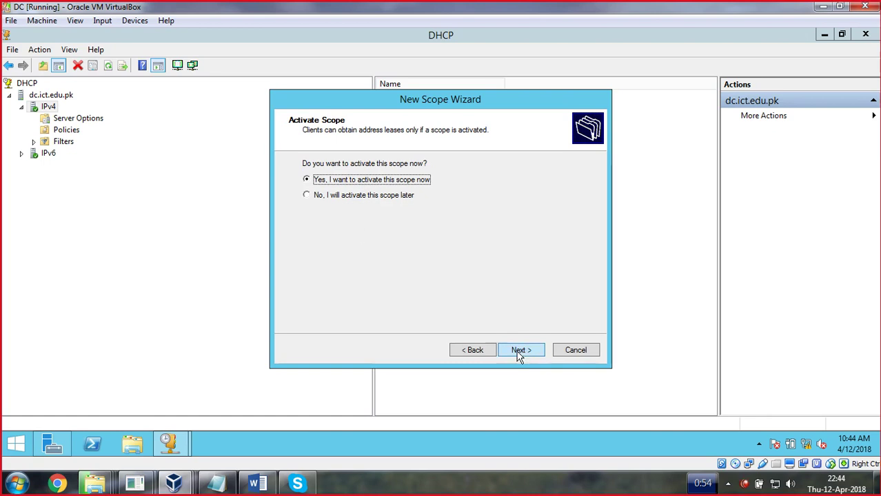
left_click(519, 353)
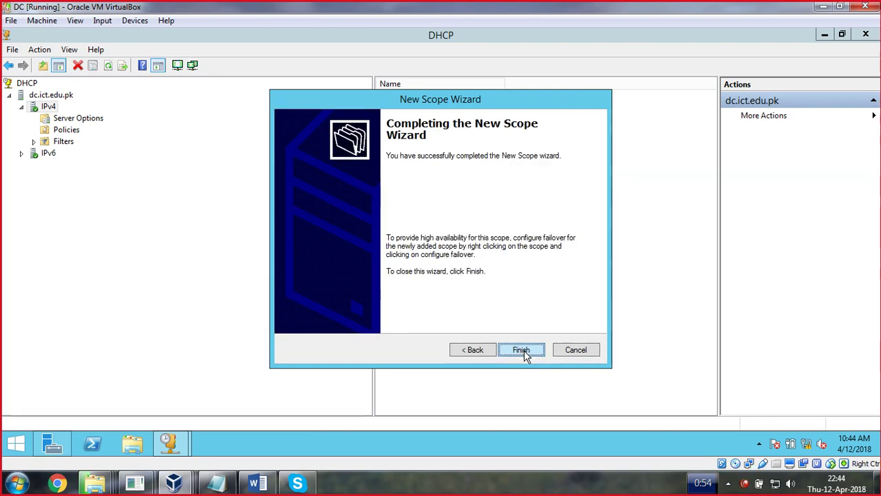
left_click(522, 350)
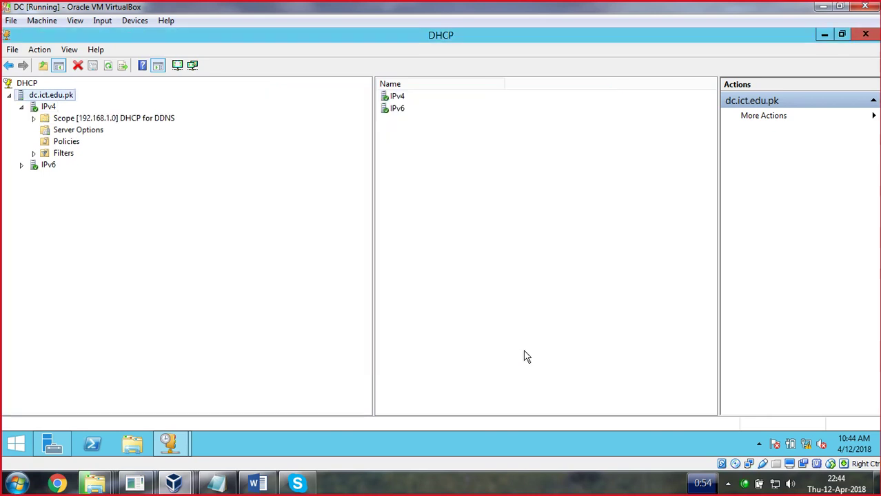
Expand Scope [192.168.1.0] DHCP for DDNS to show Address Pool, Reservations and Scope Options
double_click(82, 119)
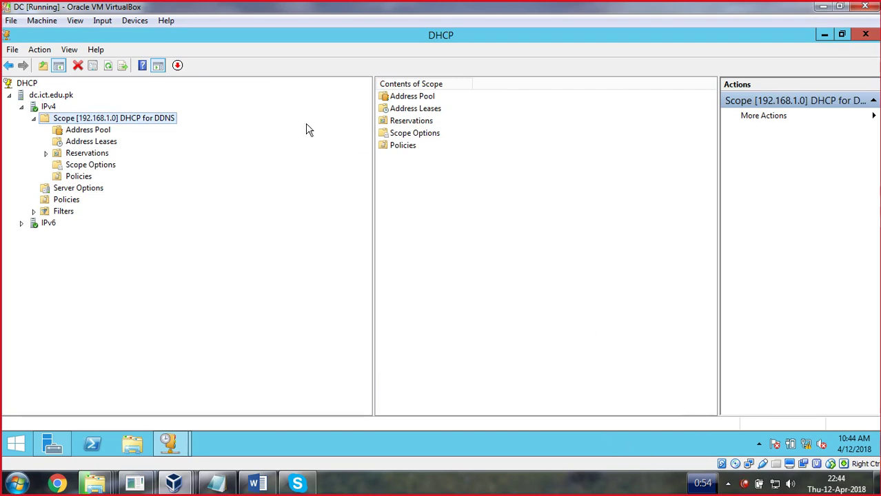
right_click(775, 484)
left_click(675, 488)
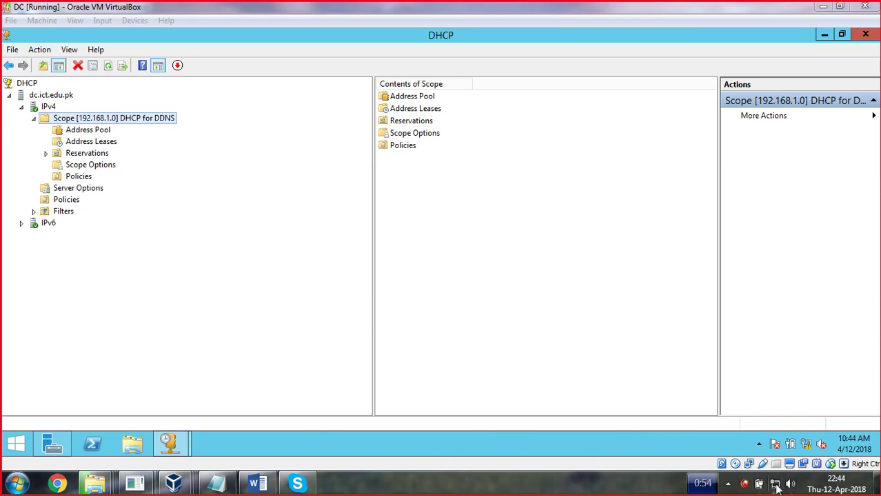
mouse_move(174, 484)
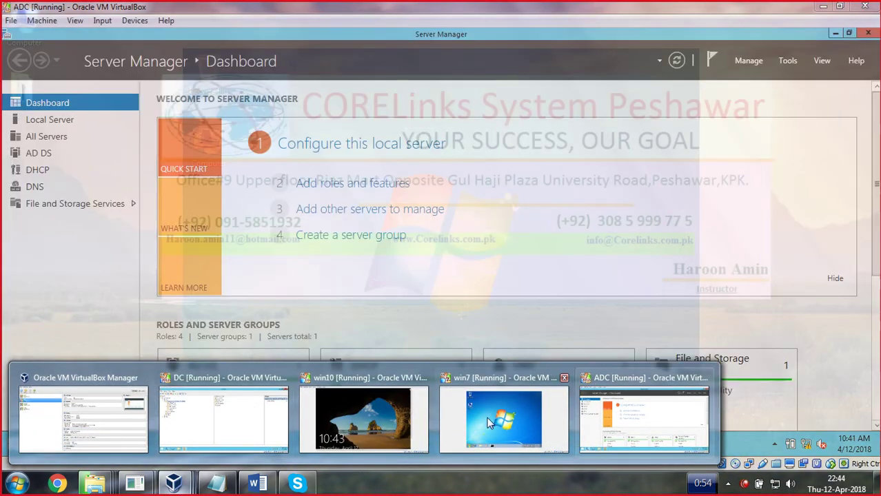
On the win7 VM, set Local Area Connection IPv4 to obtain IP and DNS addresses automatically
left_click(487, 417)
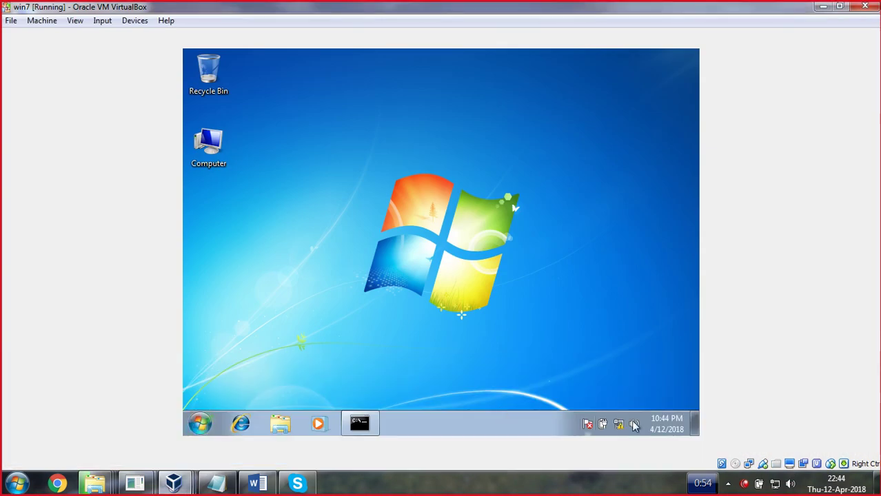
right_click(623, 424)
left_click(607, 415)
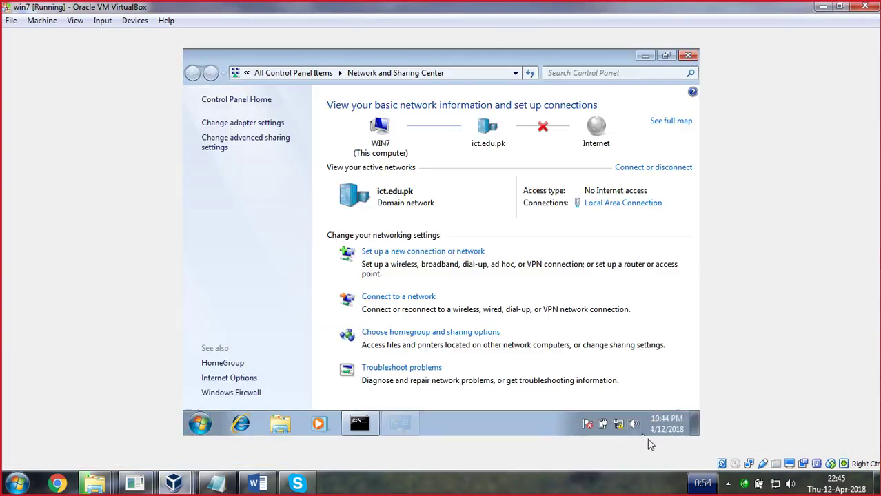
left_click(606, 203)
left_click(386, 344)
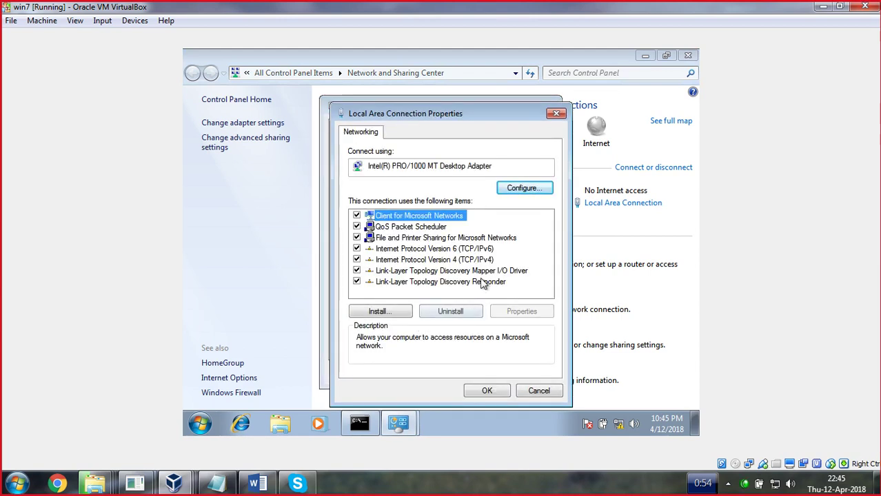
double_click(480, 260)
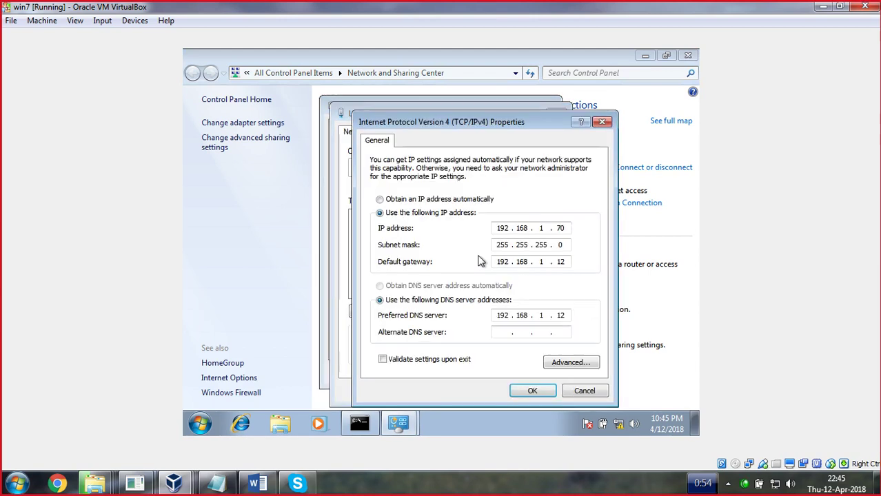
left_click(408, 199)
left_click(399, 285)
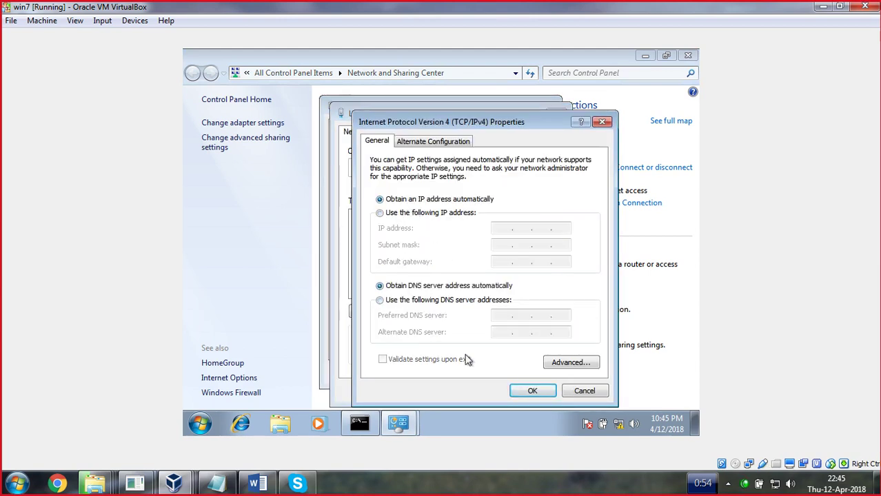
left_click(532, 391)
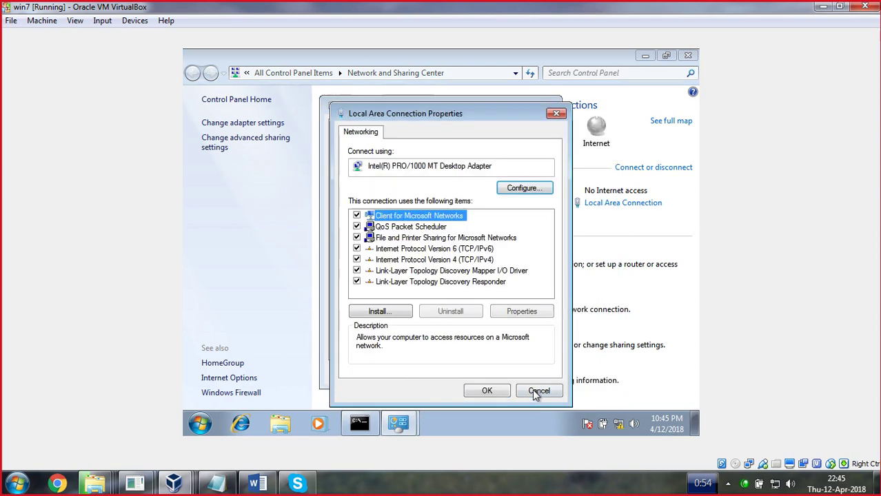
left_click(485, 390)
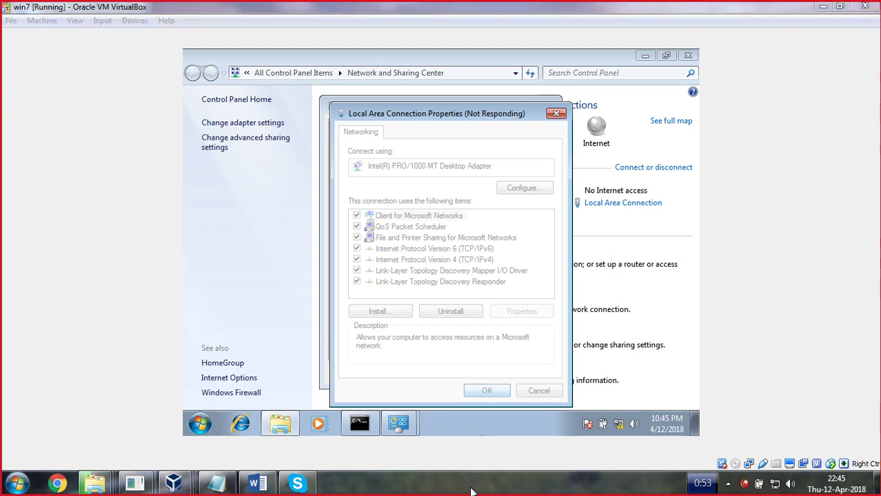
Confirm the lease 192.168.1.100 in connection details, close the dialogs and minimize the win7 VM
left_click(386, 228)
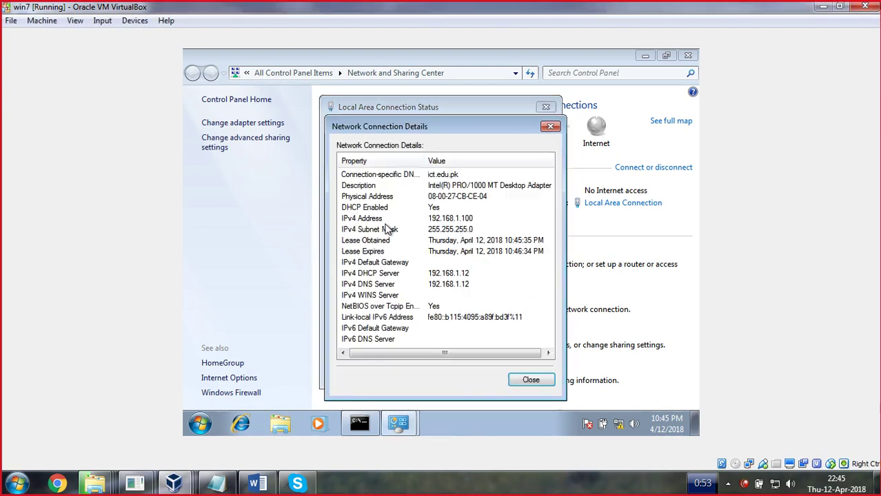
left_click(445, 220)
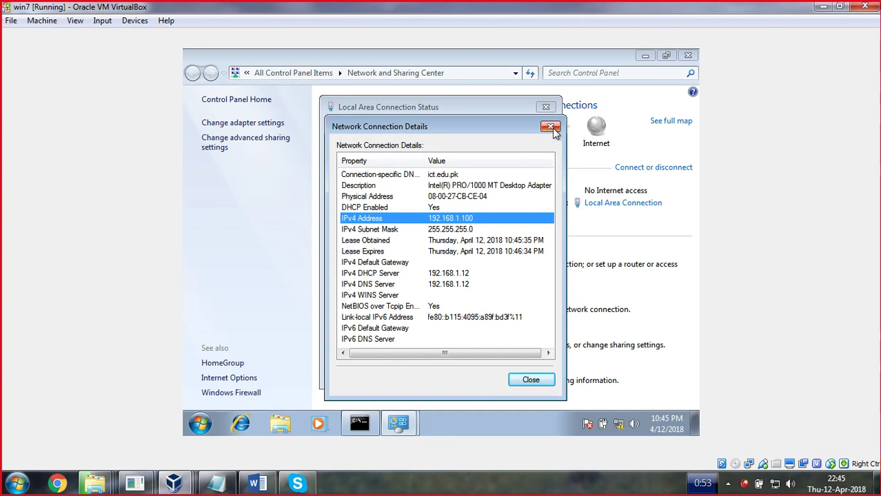
left_click(550, 127)
left_click(546, 107)
left_click(822, 7)
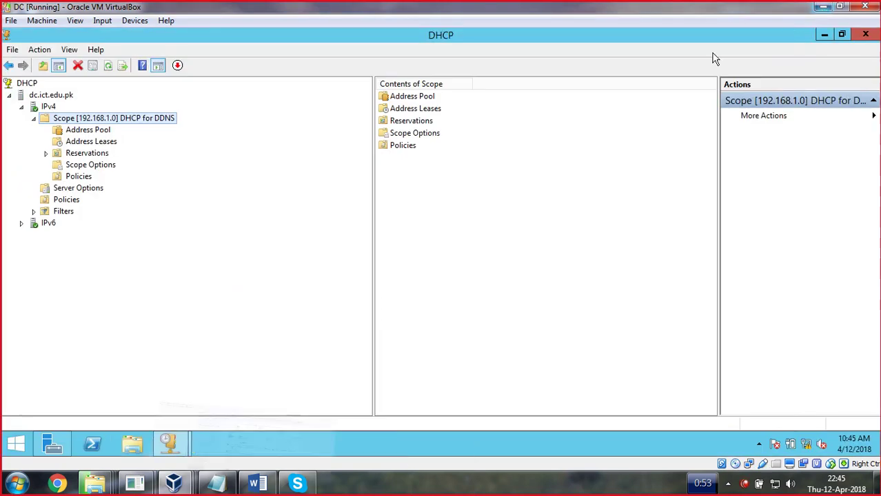
Show the scope's Address Leases and select 192.168.1.100 leased to win7.ict.edu.pk
left_click(90, 155)
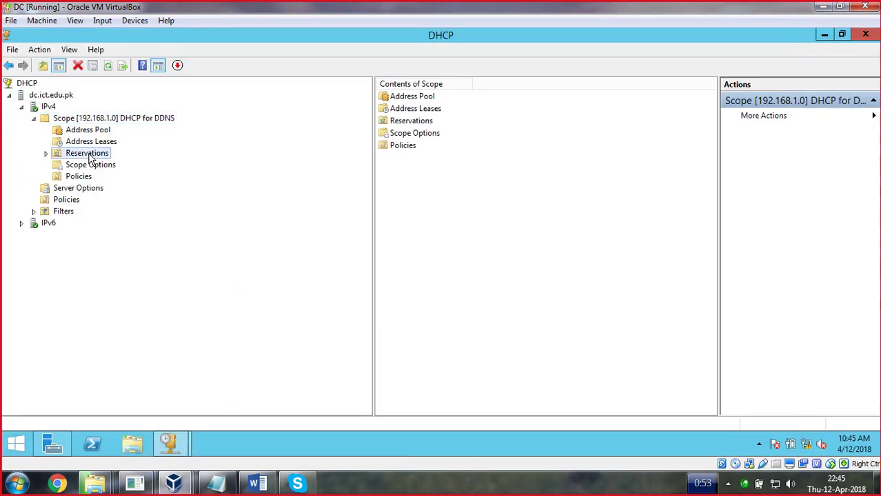
left_click(95, 131)
left_click(97, 144)
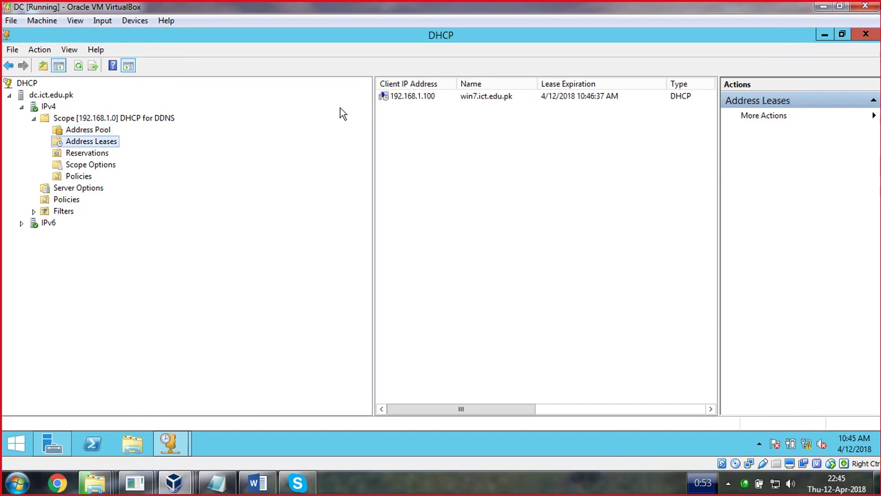
left_click(410, 102)
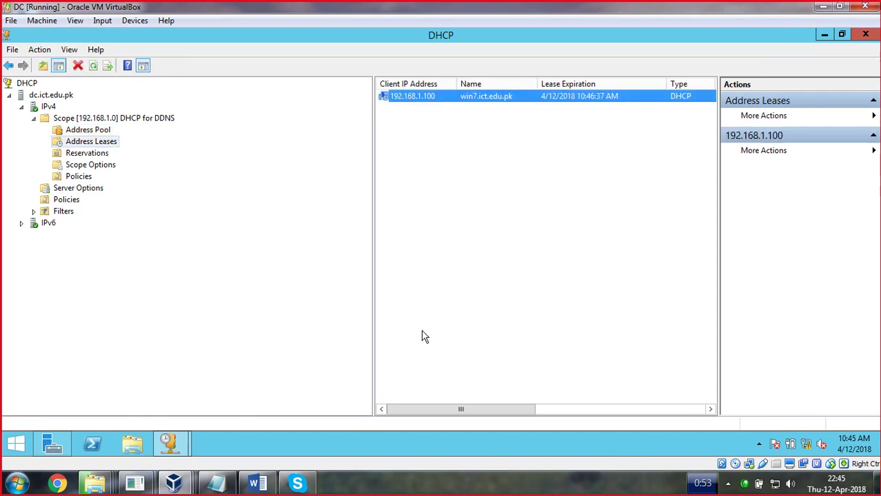
left_click(174, 486)
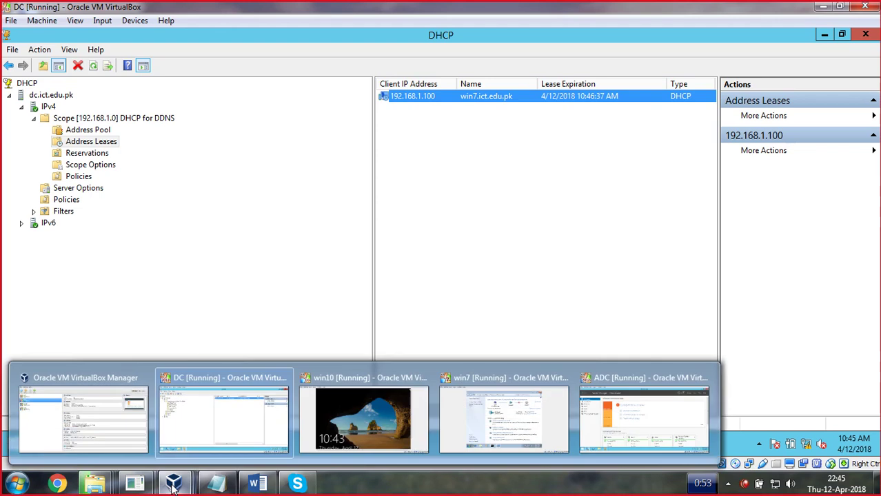
Launch DNS Manager from Server Manager Tools and inspect the forward and reverse lookup zones
left_click(826, 34)
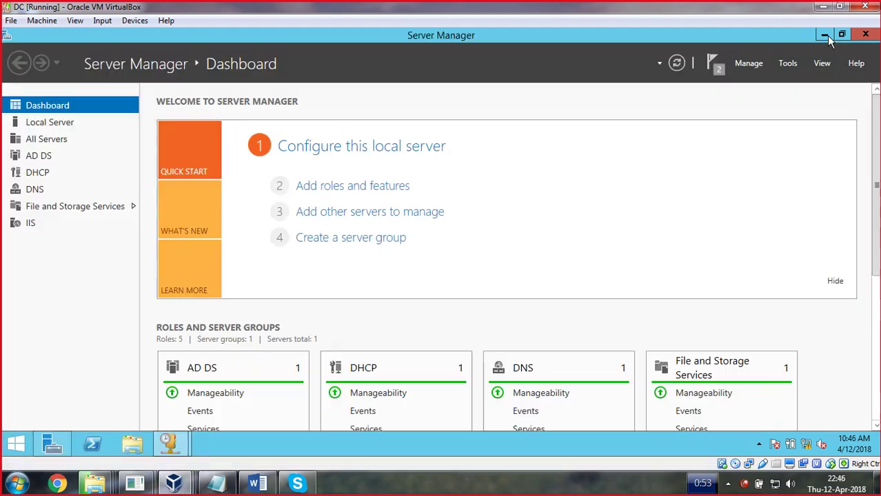
left_click(793, 64)
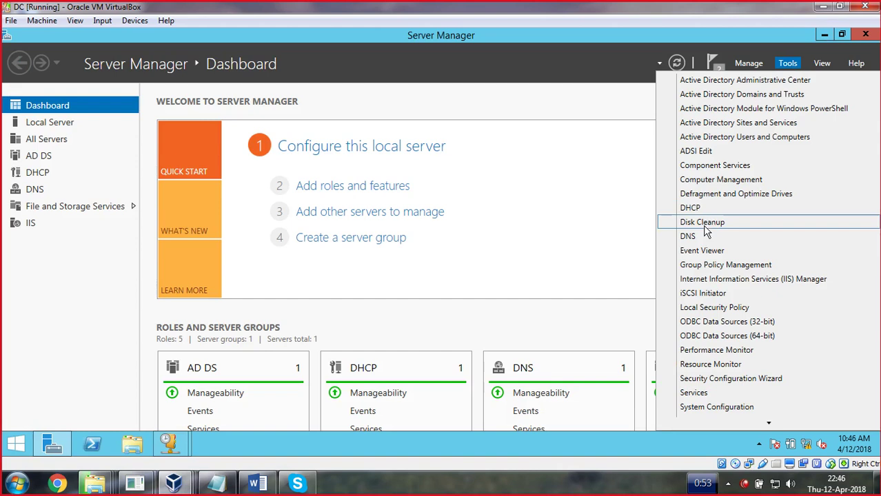
left_click(672, 233)
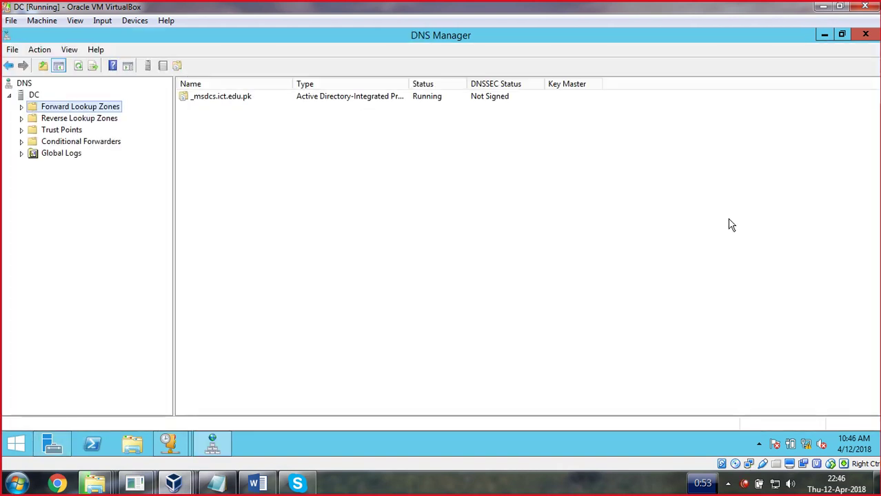
left_click(35, 119)
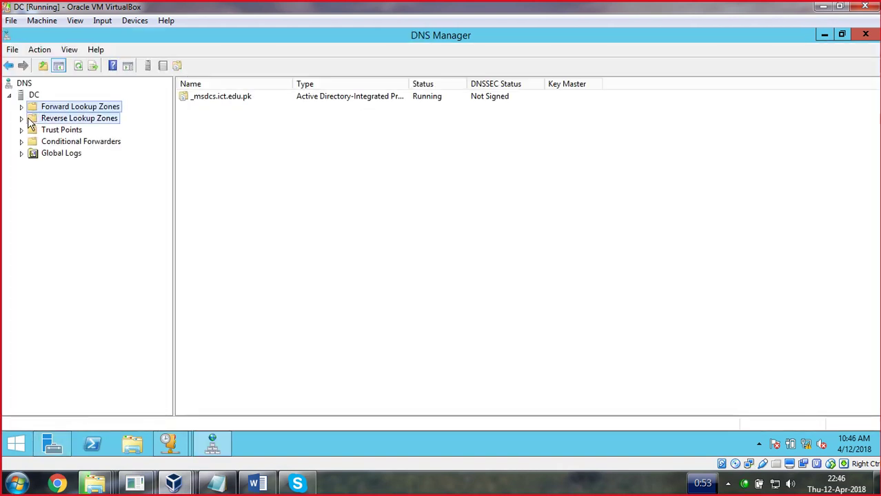
left_click(24, 108)
left_click(24, 109)
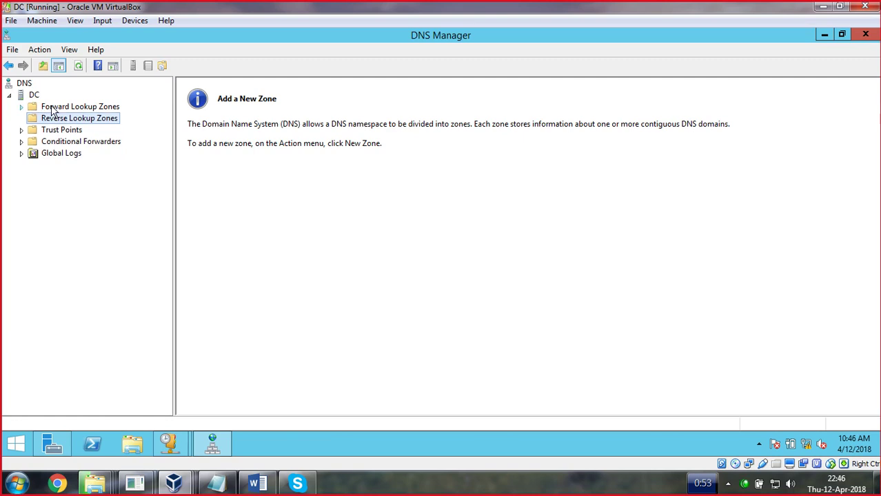
right_click(66, 108)
Create AD-integrated primary forward zone ict.edu.pk allowing nonsecure and secure dynamic updates
left_click(92, 117)
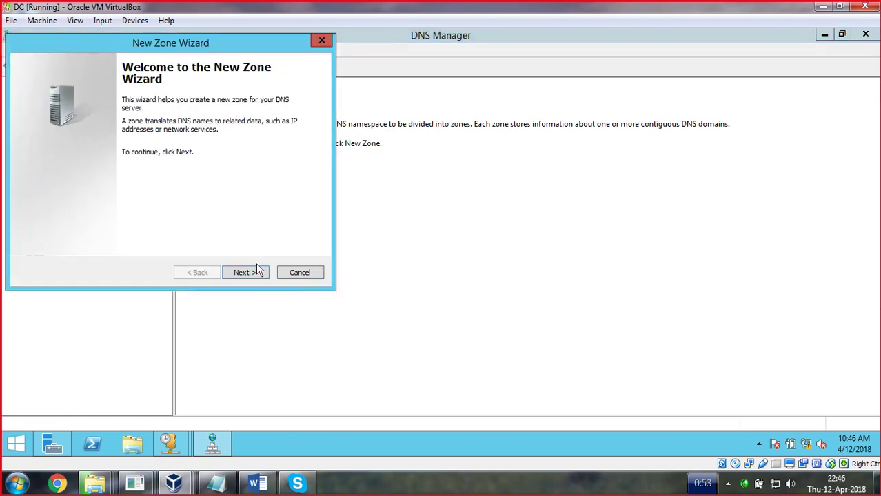
left_click(253, 273)
left_click(248, 273)
left_click(248, 273)
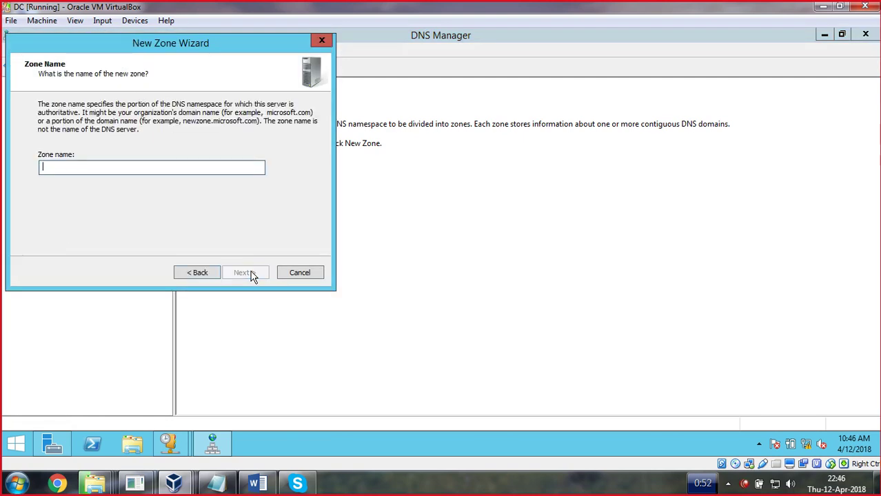
type("ict.edu.pk")
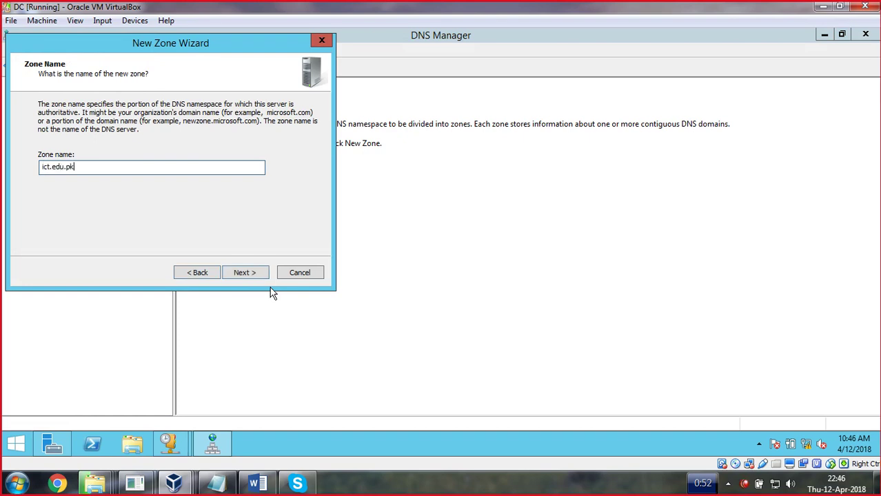
key("Return")
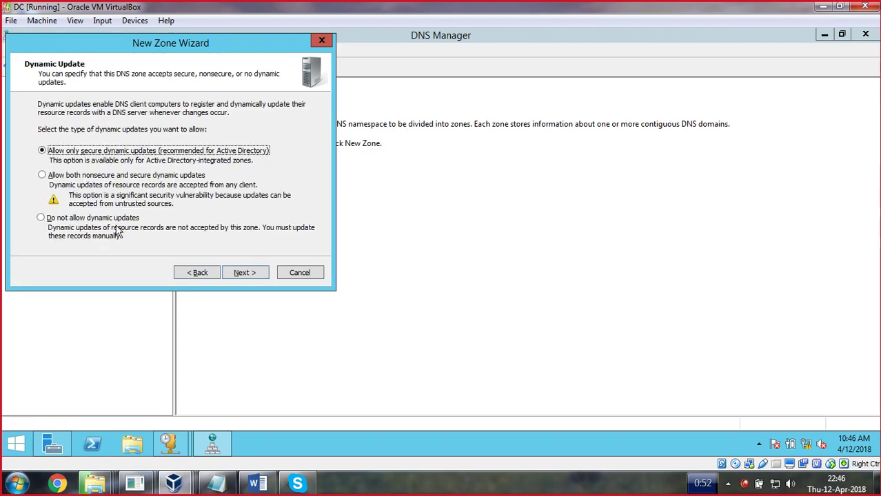
left_click(77, 177)
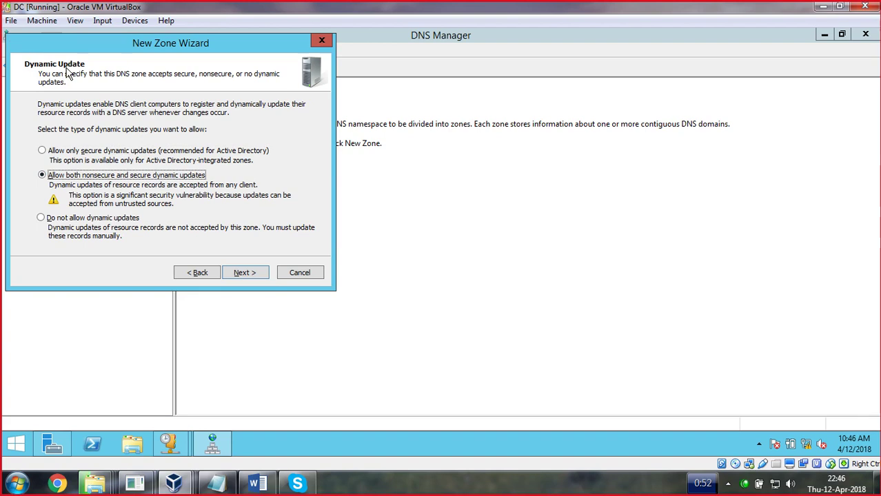
left_click(243, 273)
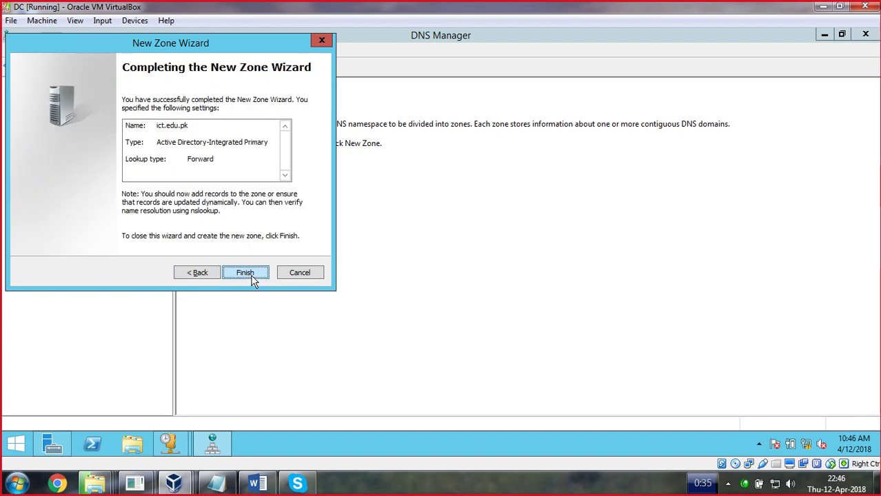
left_click(250, 277)
Create an AD-integrated primary IPv4 reverse zone for 192.168.1 allowing nonsecure and secure updates
right_click(45, 119)
left_click(81, 127)
left_click(247, 273)
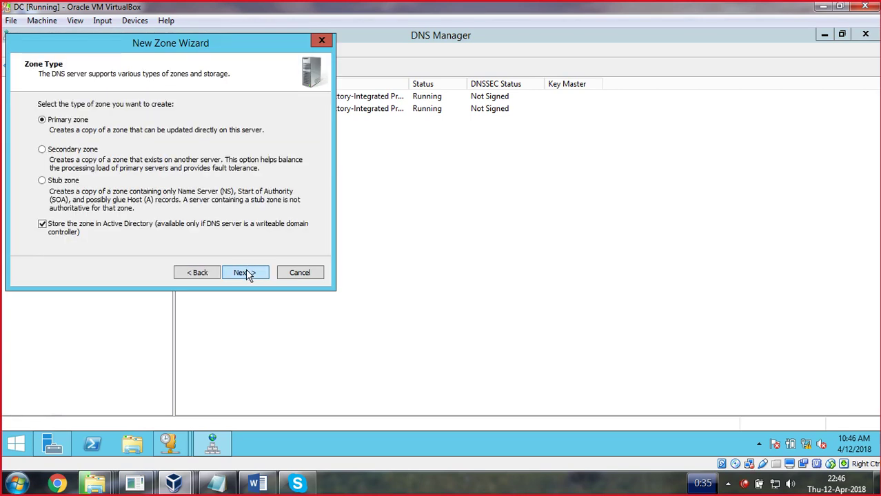
left_click(243, 273)
left_click(243, 273)
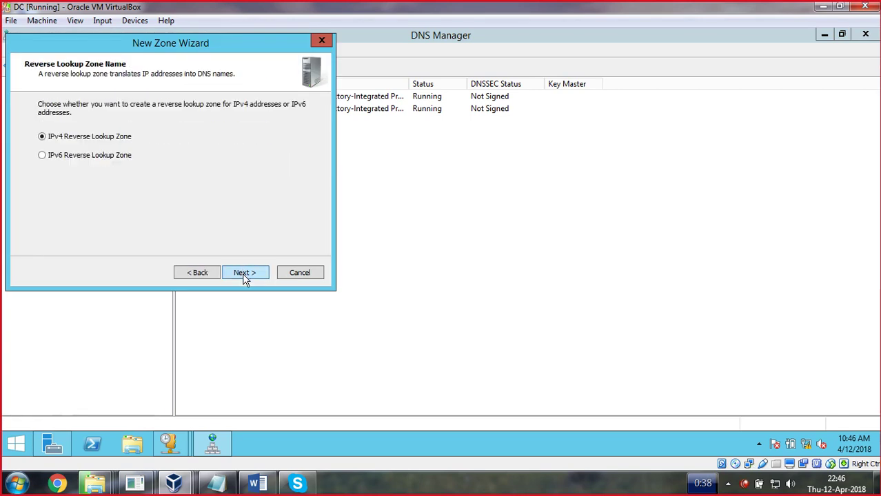
left_click(243, 273)
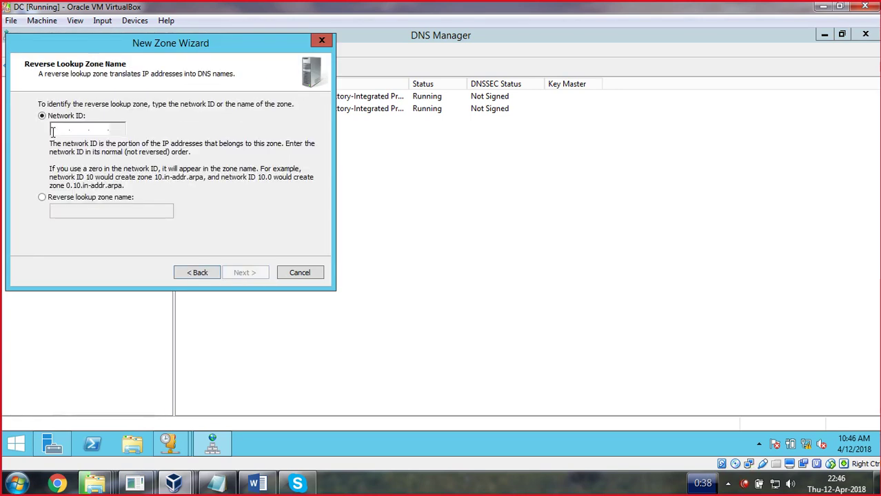
type("192.1")
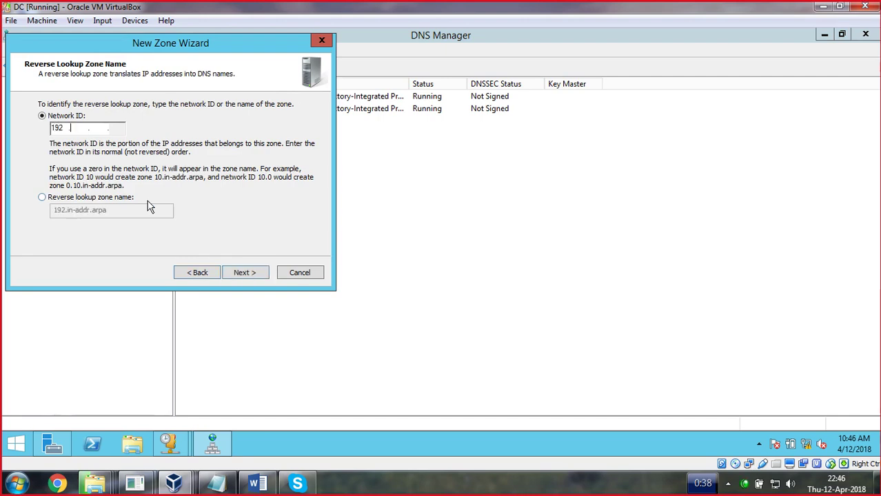
type("68.1")
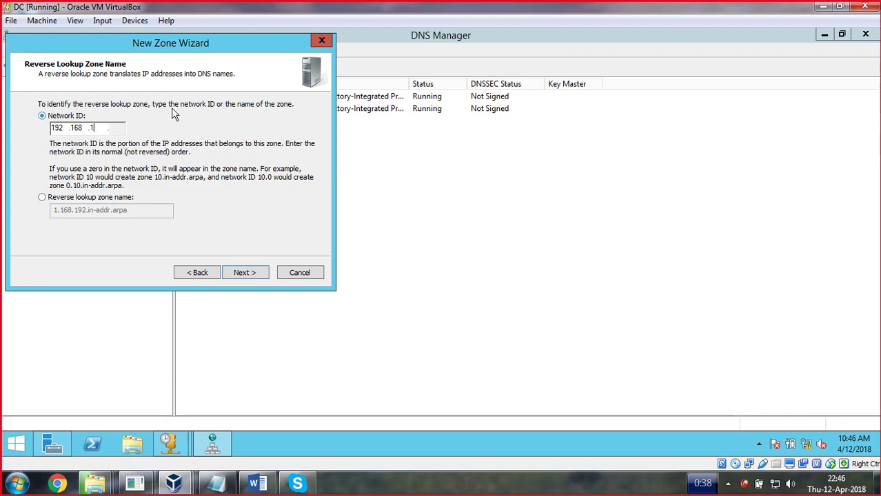
left_click(241, 274)
left_click(52, 176)
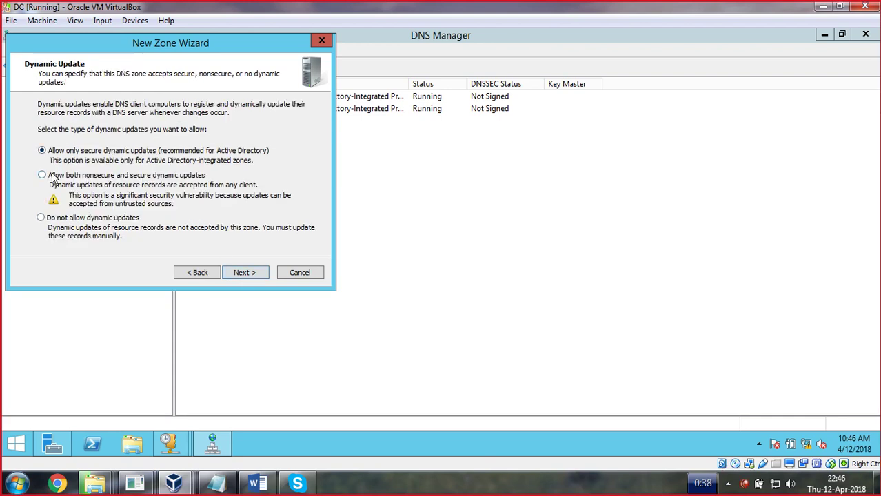
left_click(245, 273)
left_click(252, 275)
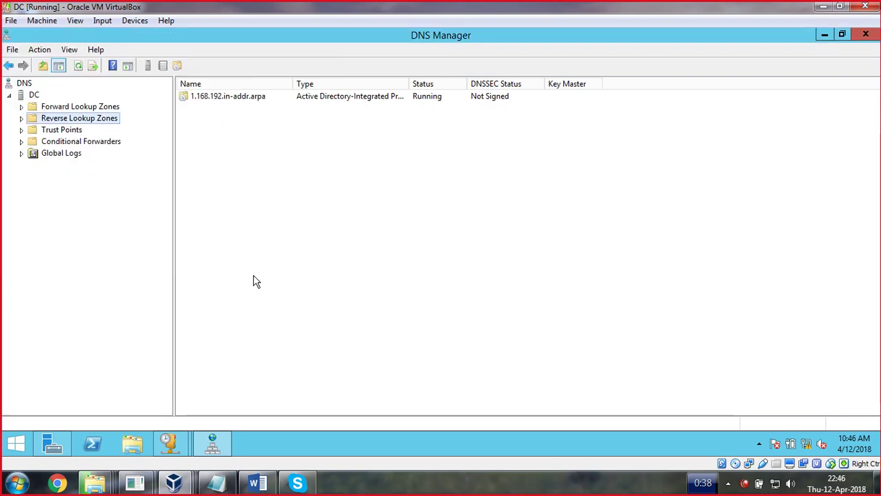
Expand Forward Lookup Zones and open the ict.edu.pk zone to view its records
left_click(69, 108)
right_click(216, 157)
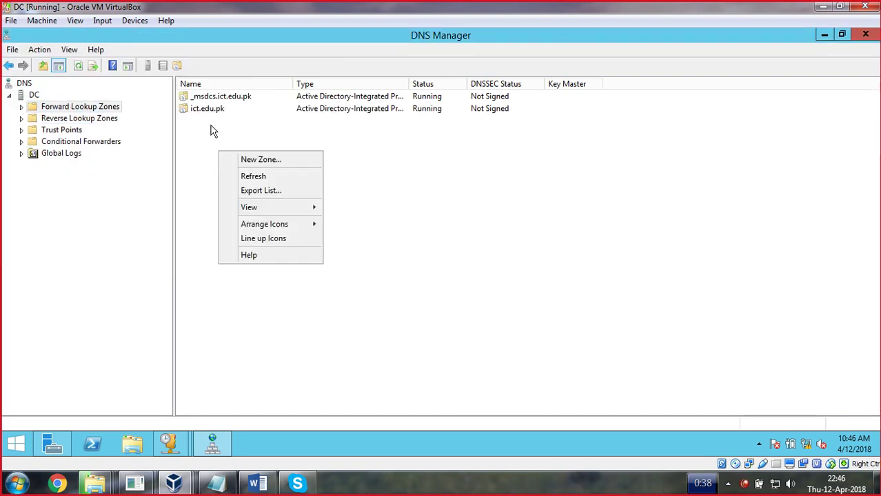
double_click(61, 108)
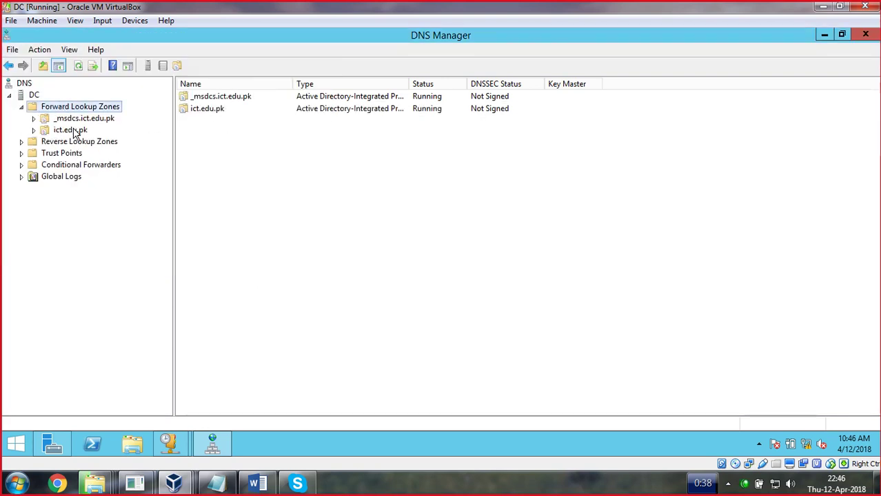
right_click(74, 129)
left_click(240, 179)
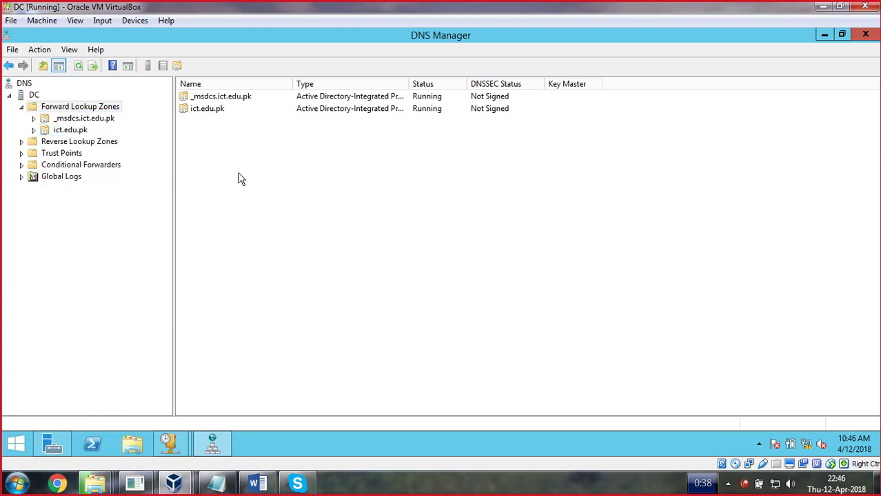
left_click(203, 109)
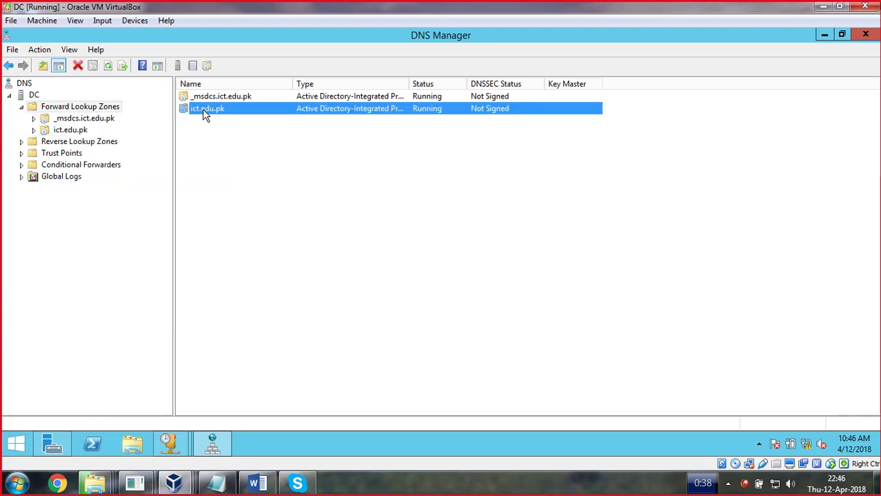
double_click(62, 132)
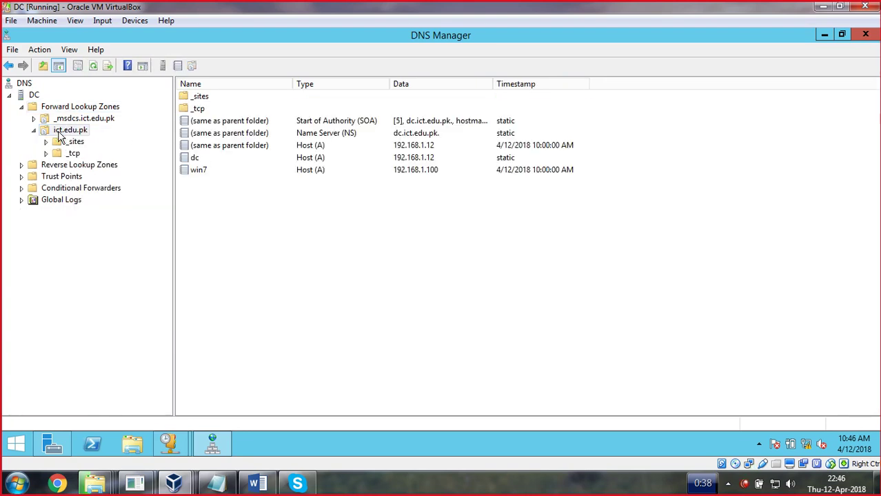
Inspect the win7 and dc host records, then expand Reverse Lookup Zones
right_click(198, 172)
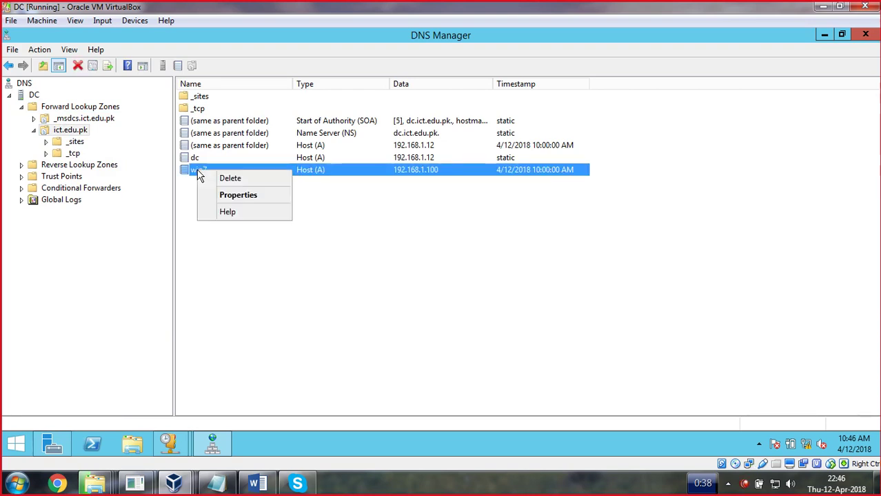
left_click(213, 259)
left_click(205, 159)
left_click(198, 172)
double_click(60, 166)
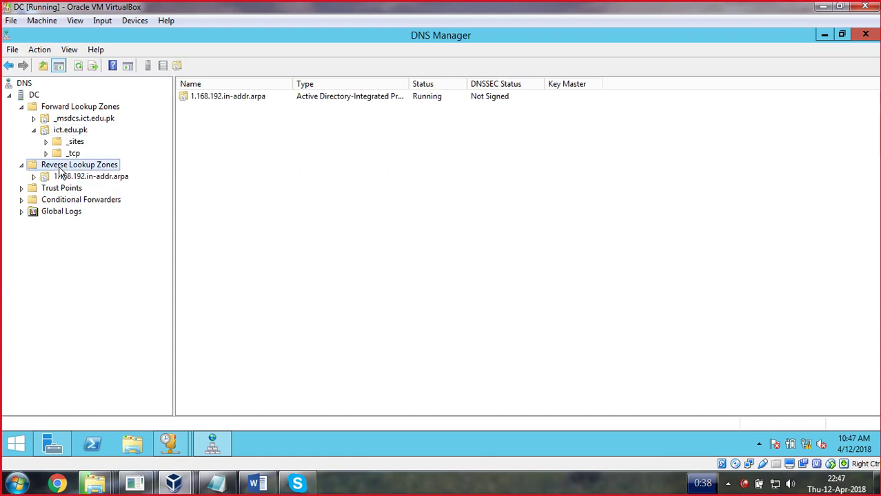
Select the 1.168.192.in-addr.arpa zone and refresh its record list
left_click(91, 177)
right_click(255, 159)
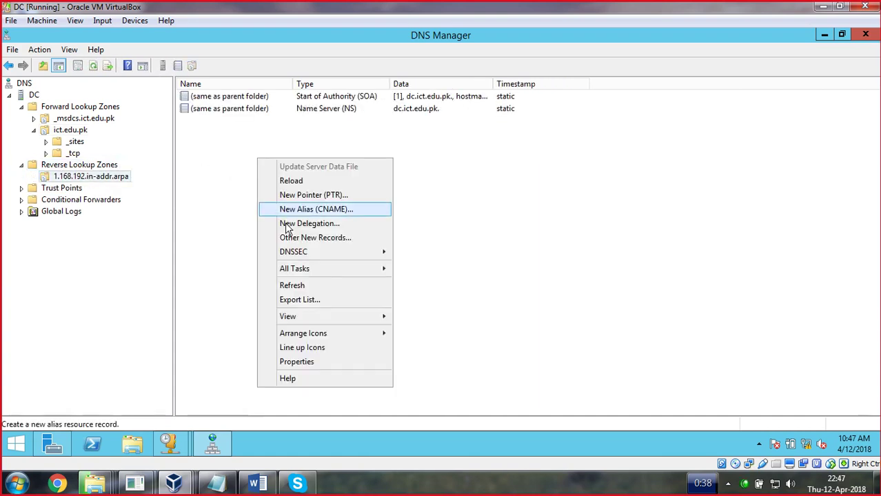
left_click(293, 287)
right_click(253, 220)
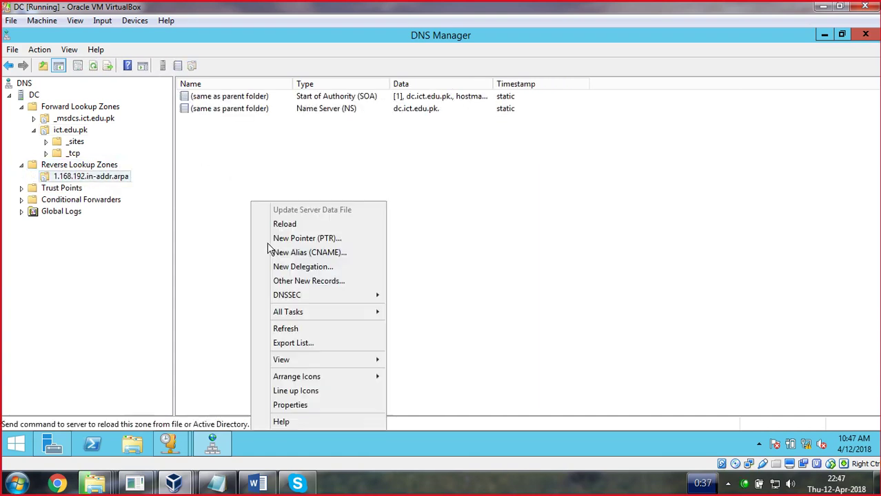
left_click(285, 331)
right_click(64, 166)
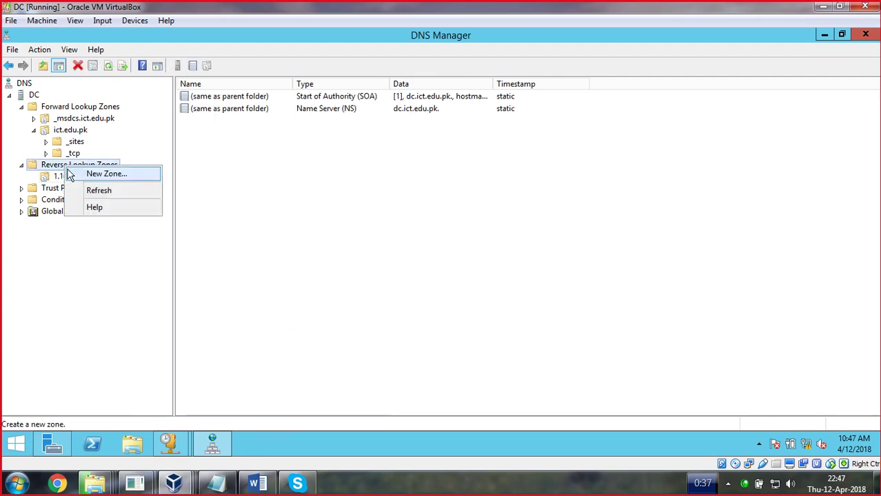
left_click(60, 180)
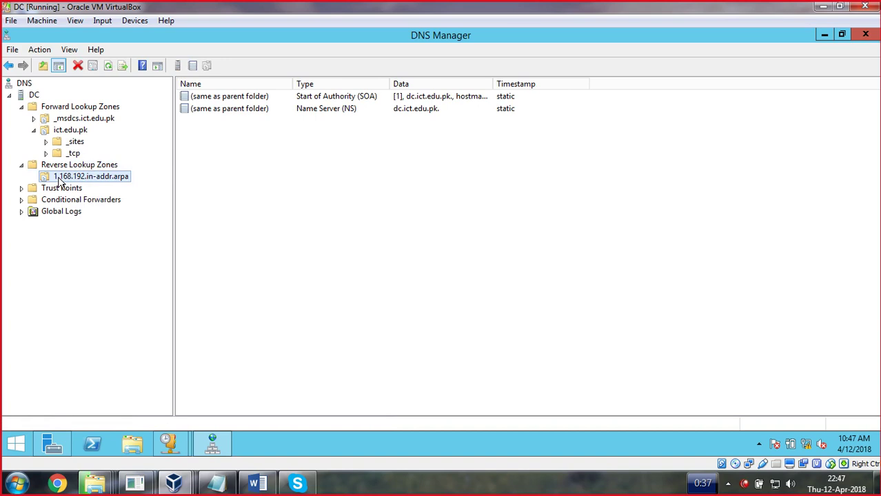
right_click(59, 180)
Create a PTR record mapping 192.168.1.12 to dc.ict.edu.pk, browsing to the dc host
left_click(103, 216)
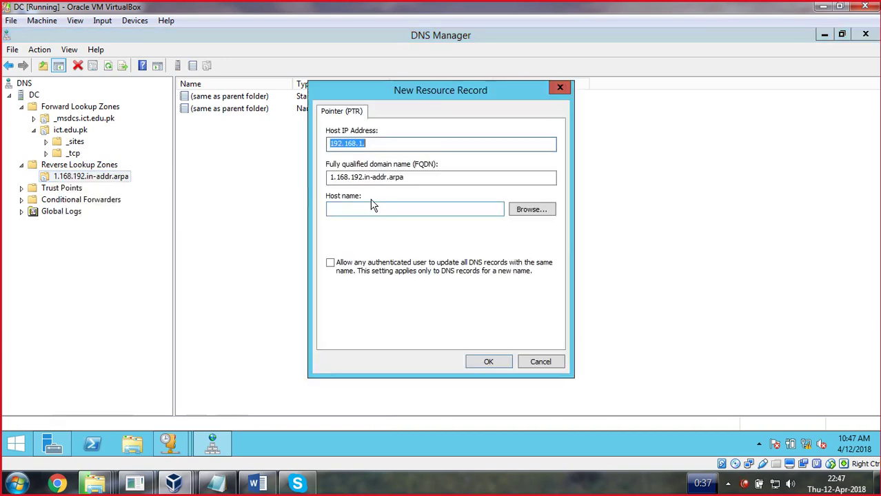
left_click(384, 148)
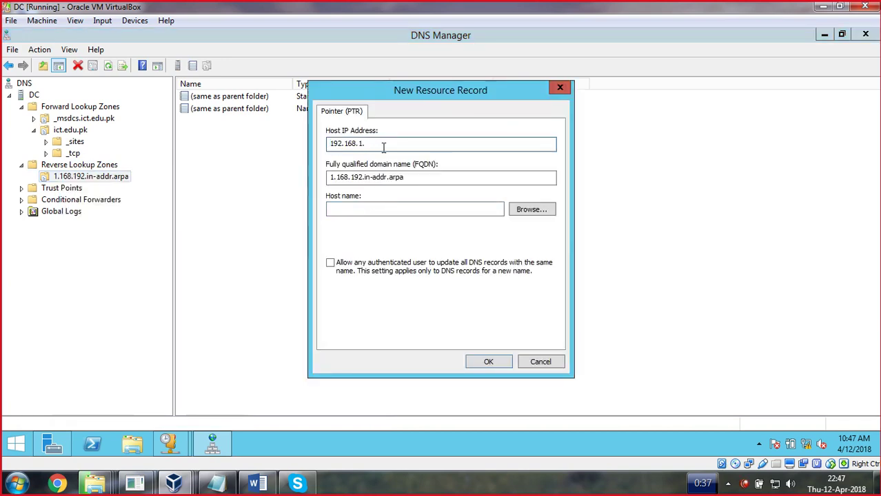
type("12")
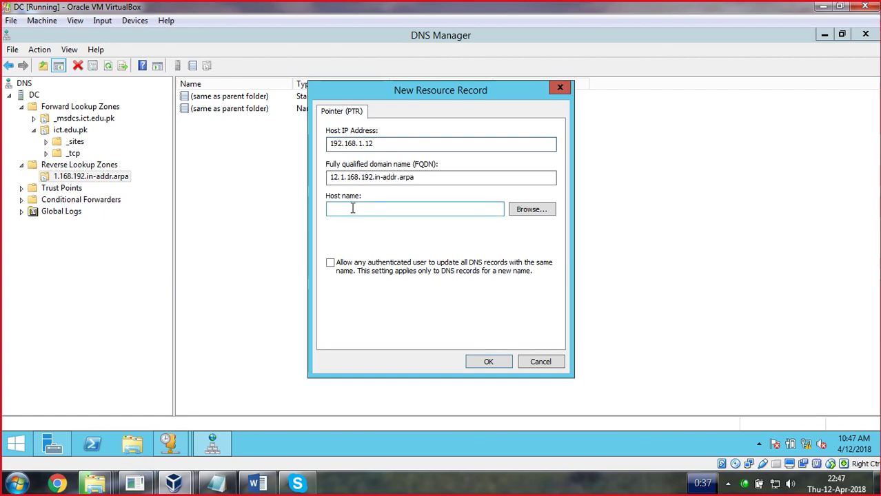
left_click(526, 217)
double_click(347, 191)
left_click(348, 192)
double_click(348, 192)
double_click(355, 201)
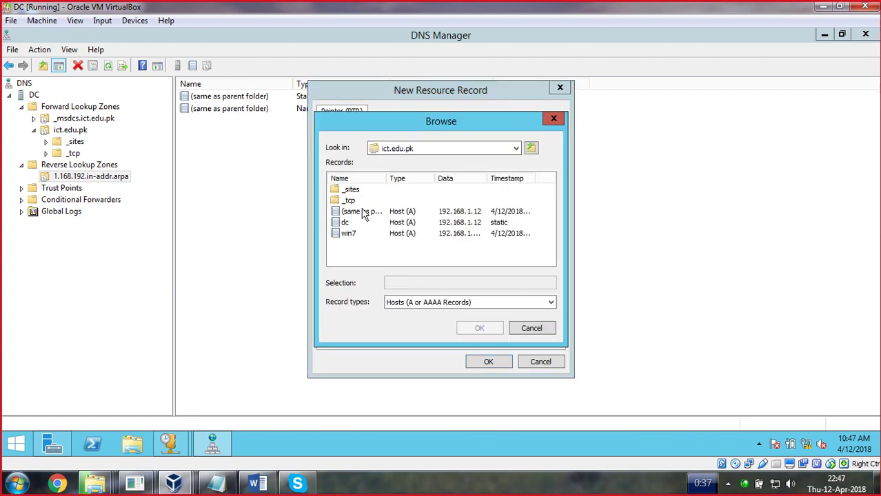
left_click(345, 223)
left_click(481, 329)
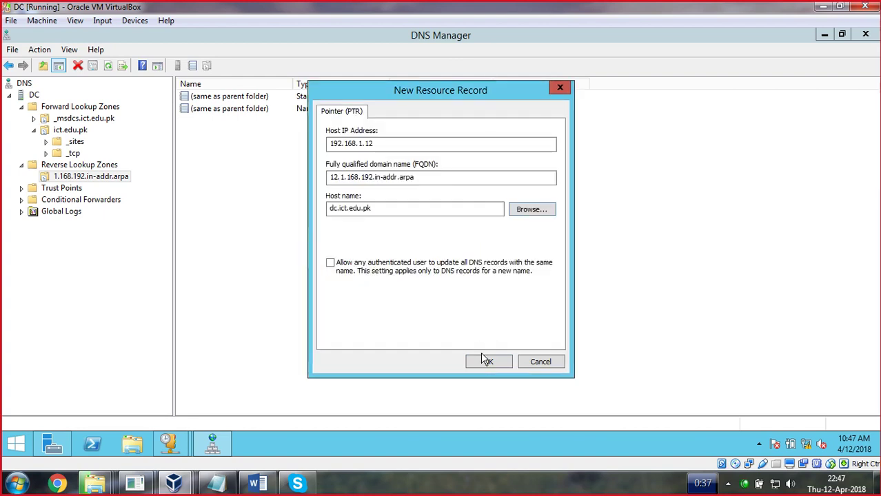
left_click(487, 364)
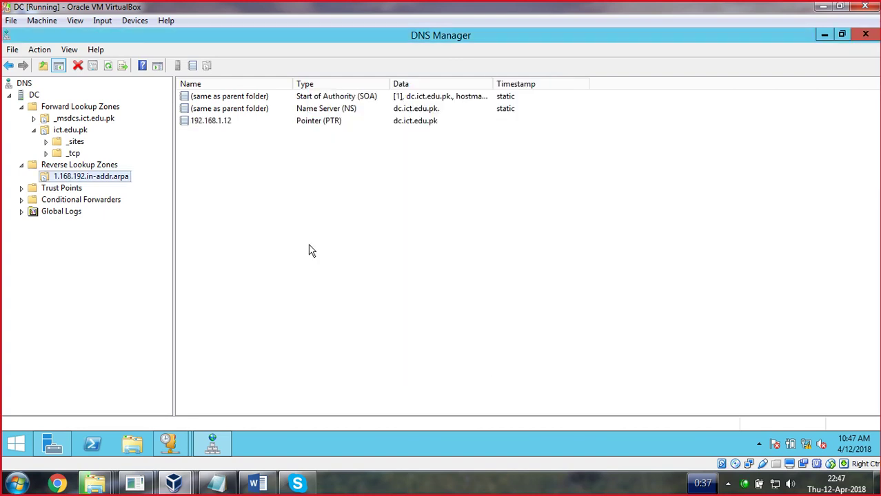
Delete the win7 Host (A) record from ict.edu.pk, leaving dc at 192.168.1.12
left_click(81, 119)
left_click(71, 129)
left_click(197, 171)
right_click(195, 170)
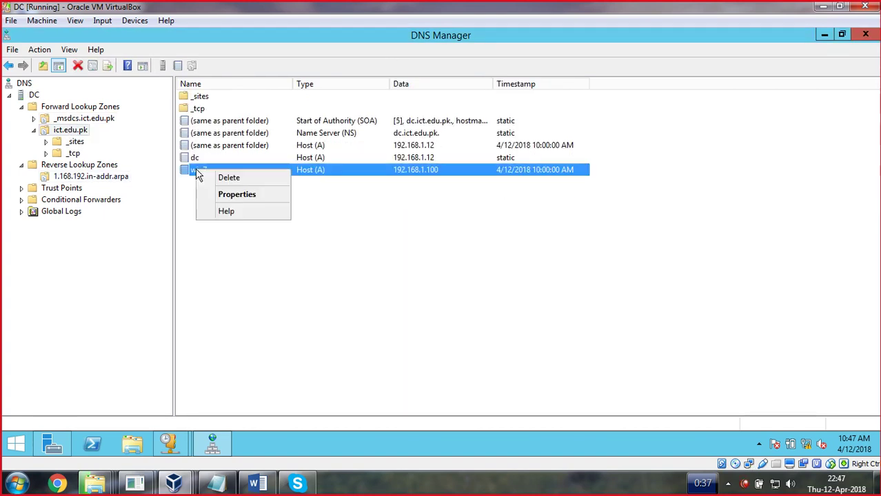
left_click(225, 178)
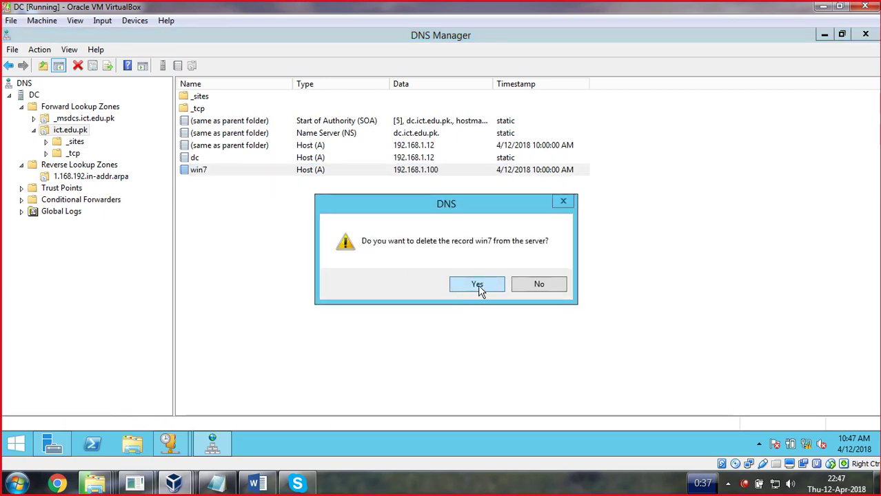
left_click(477, 285)
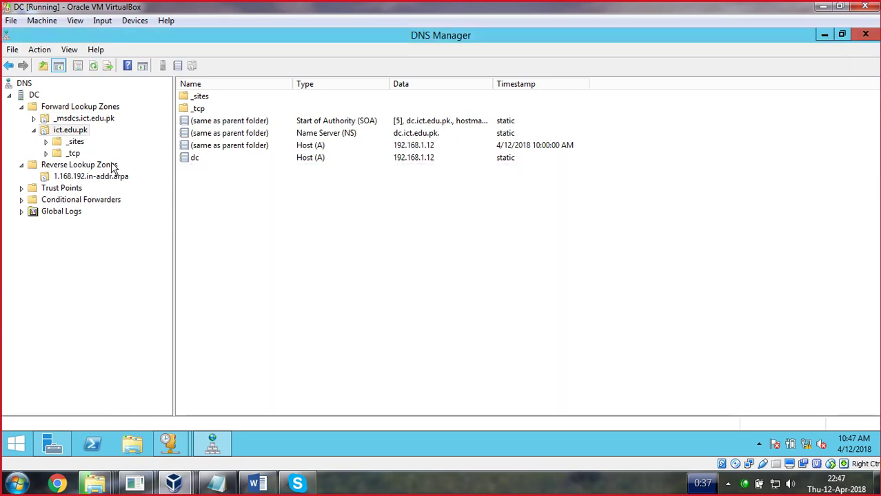
left_click(198, 159)
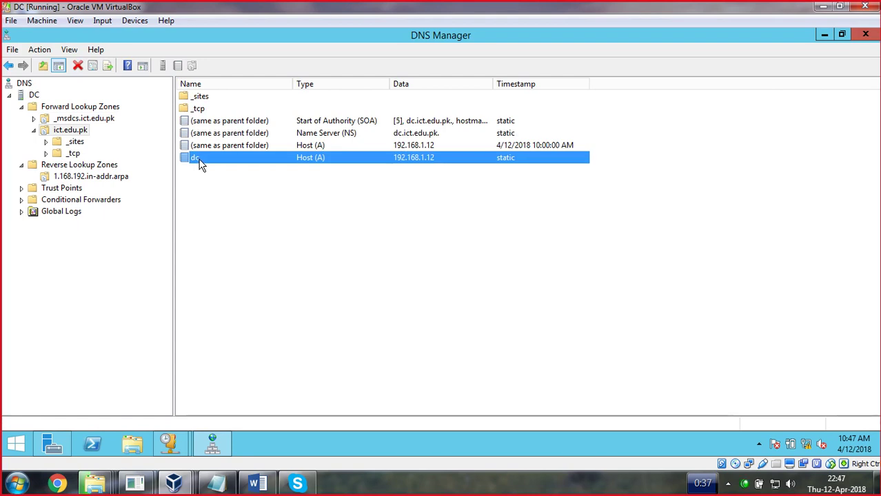
Annotate the ict.edu.pk records with a red diagram, then return to the Server Manager dashboard
left_click(200, 186)
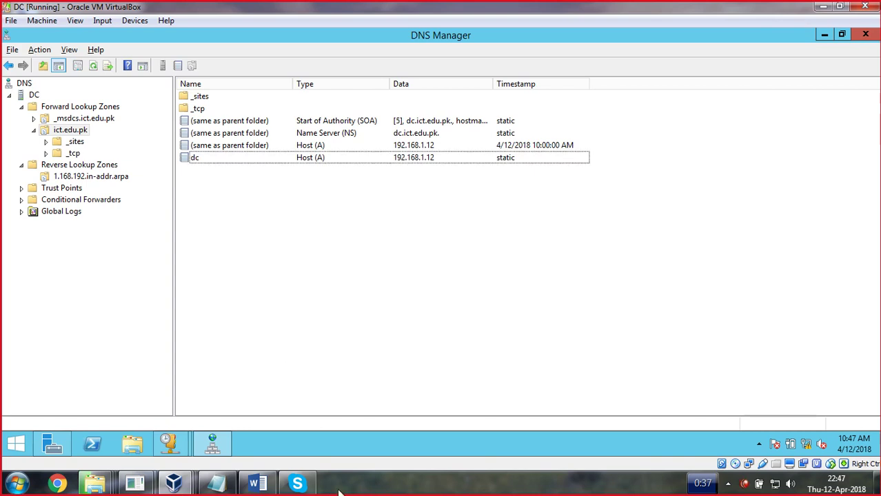
left_click(467, 487)
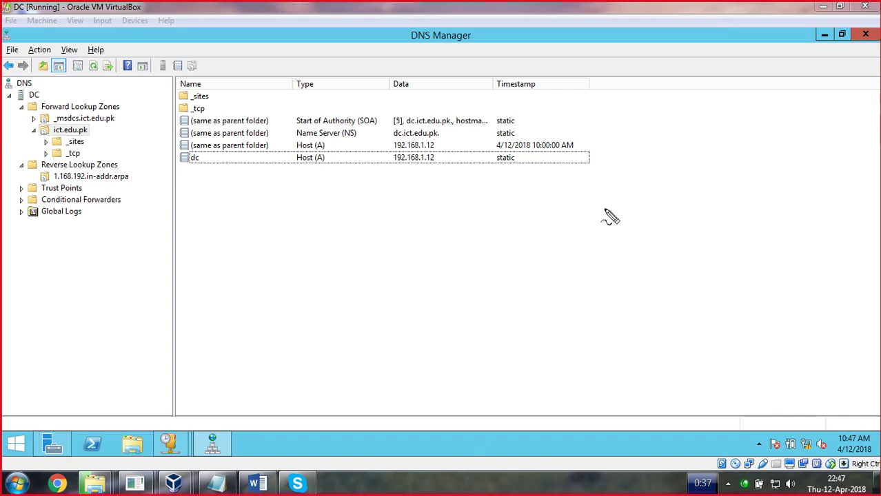
mouse_move(684, 103)
left_mouse_down()
mouse_move(665, 104)
mouse_move(668, 169)
left_mouse_up()
mouse_move(684, 104)
left_mouse_down()
mouse_move(695, 100)
mouse_move(676, 168)
mouse_move(662, 167)
mouse_move(684, 207)
mouse_move(472, 220)
mouse_move(457, 281)
mouse_move(470, 260)
left_mouse_up()
mouse_move(528, 221)
left_mouse_down()
mouse_move(540, 273)
mouse_move(532, 283)
mouse_move(542, 260)
left_mouse_up()
mouse_move(598, 215)
left_mouse_down()
mouse_move(610, 277)
mouse_move(626, 285)
mouse_move(621, 265)
left_mouse_up()
left_click_drag(702, 208, 793, 204)
mouse_move(696, 210)
left_mouse_down()
mouse_move(713, 280)
mouse_move(702, 288)
mouse_move(696, 257)
left_mouse_up()
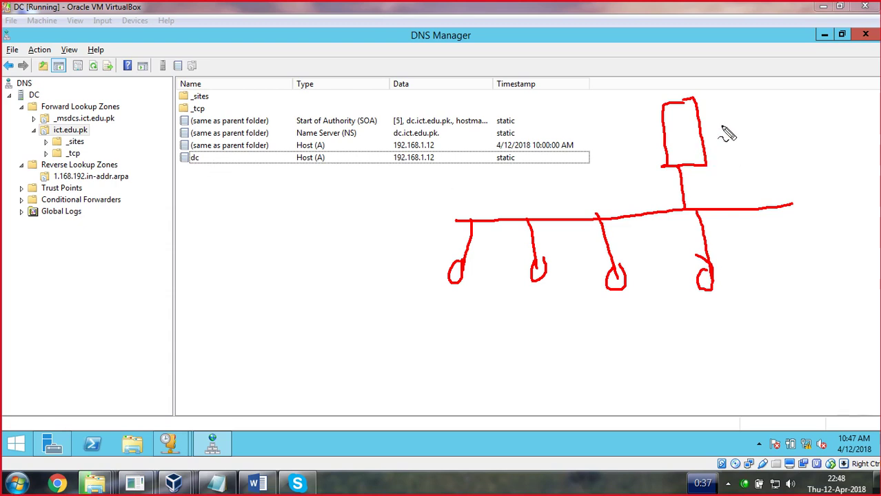
key("Escape")
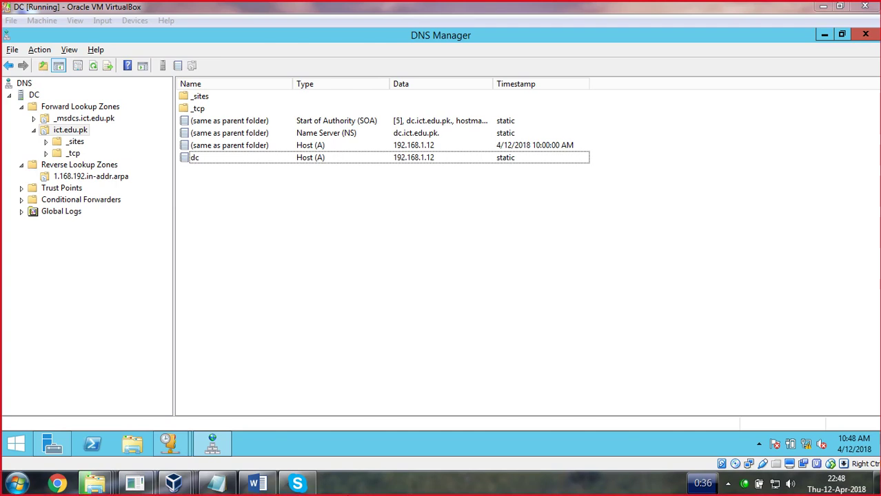
left_click(213, 448)
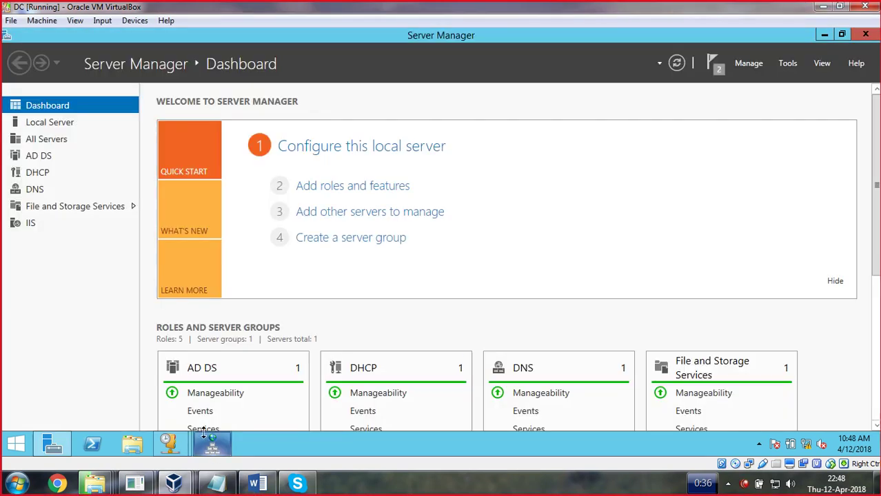
Launch the DHCP console from Tools and open the IPv4 server properties
left_click(790, 63)
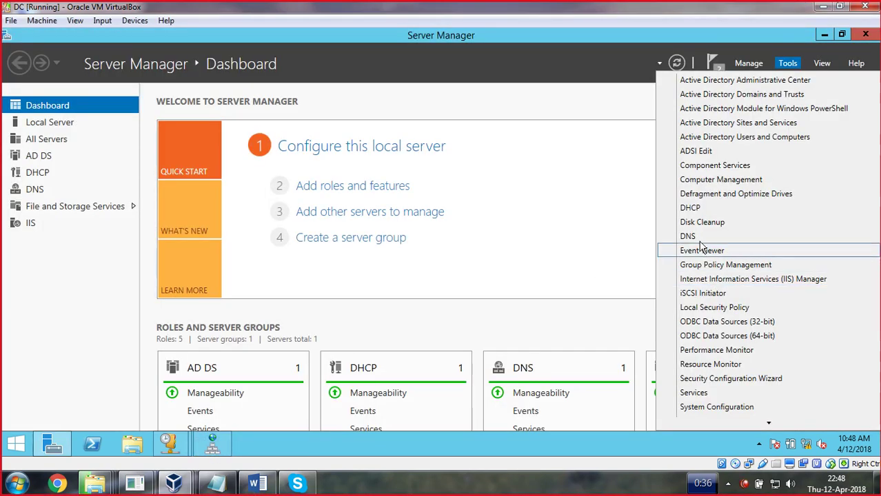
left_click(686, 208)
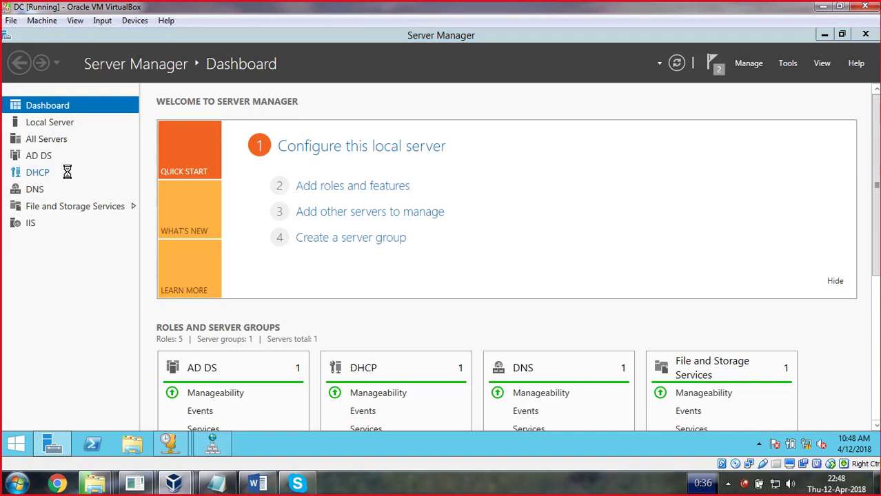
double_click(94, 143)
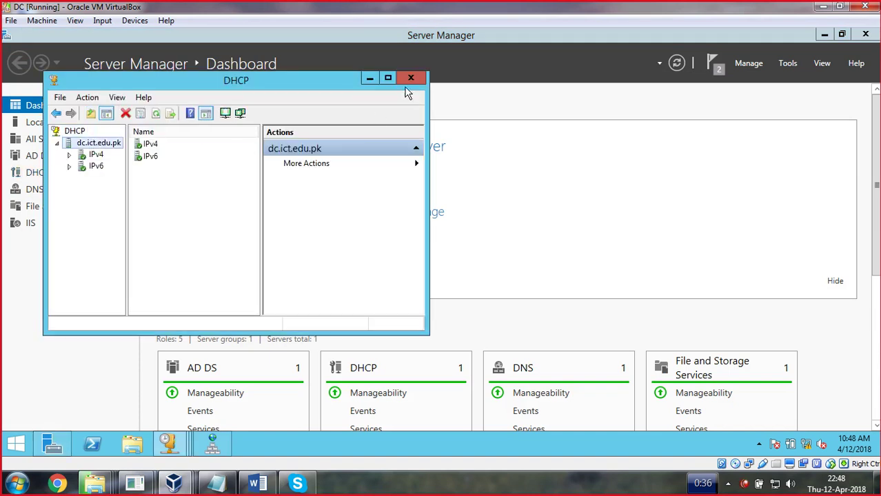
left_click(387, 78)
double_click(44, 108)
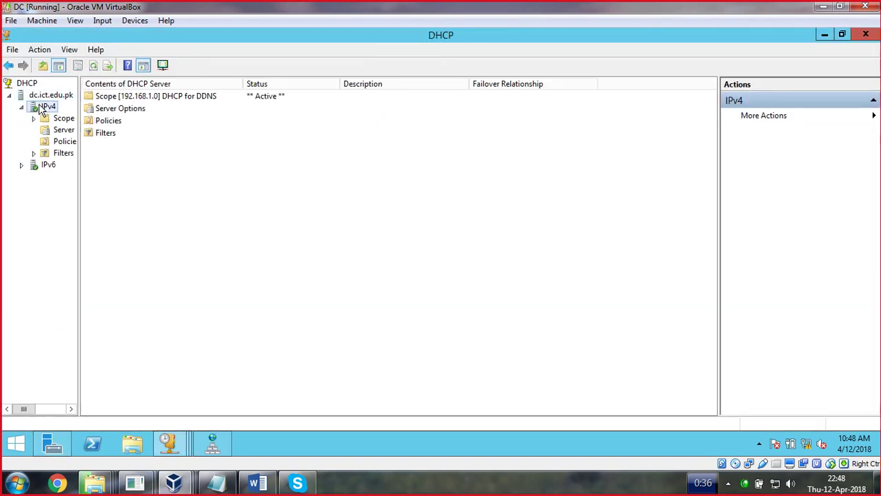
right_click(40, 108)
left_click(65, 315)
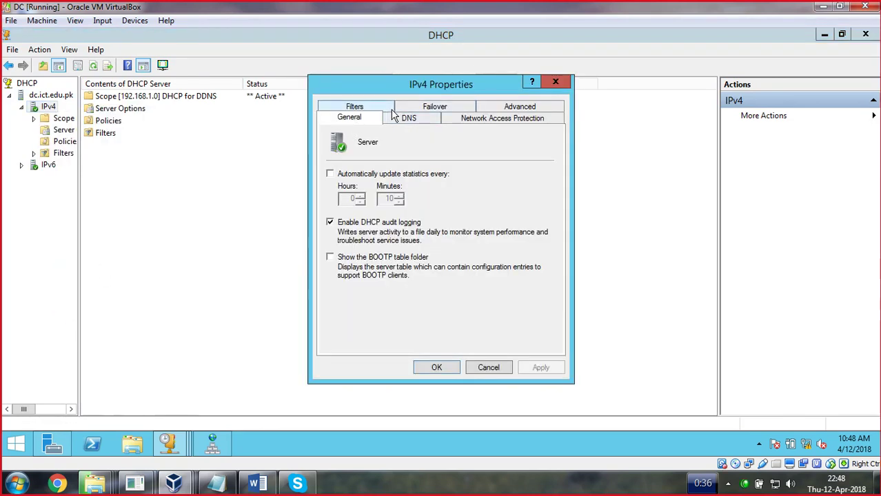
Set DNS to always dynamically update records, including for non-requesting clients, and apply
left_click(412, 121)
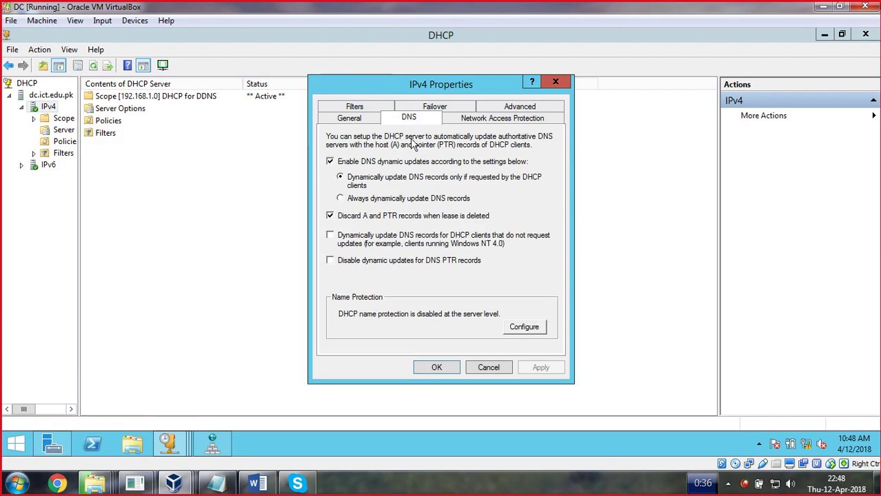
left_click(331, 235)
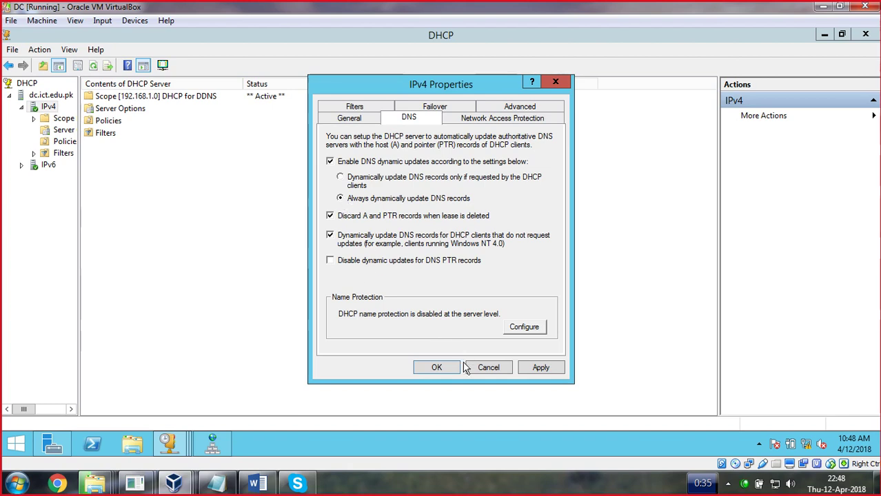
left_click(542, 369)
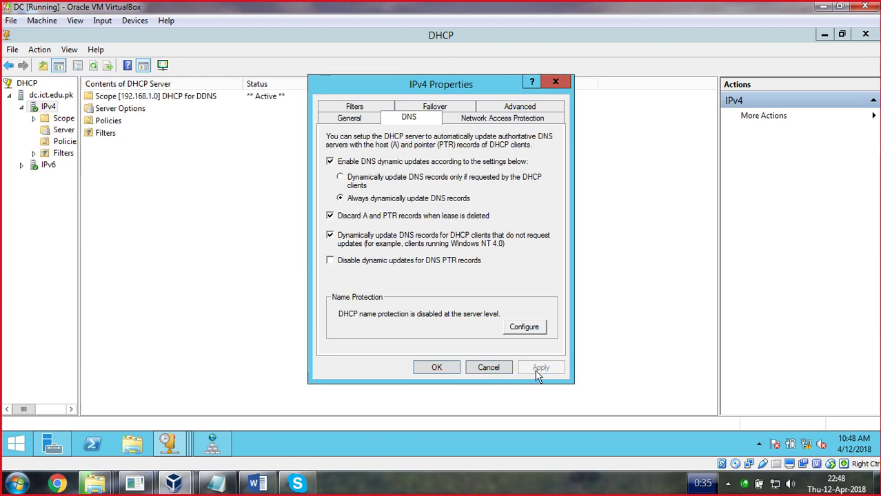
left_click(442, 368)
left_click(825, 34)
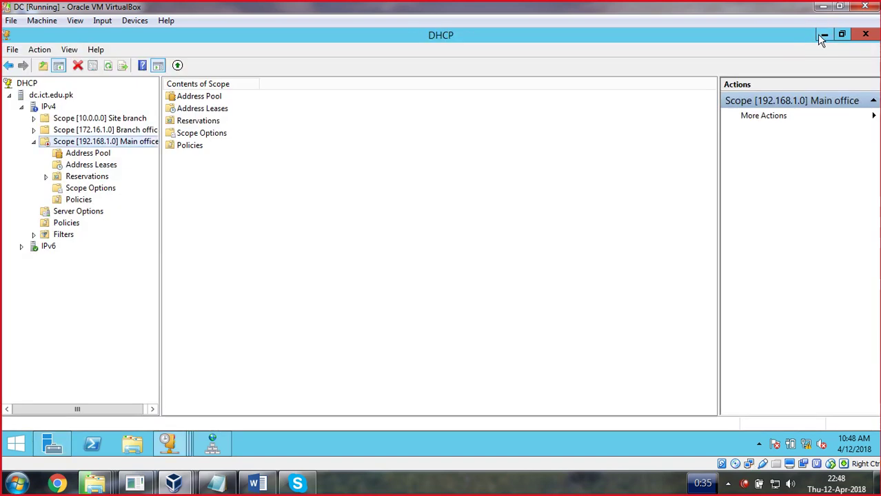
left_click(822, 34)
Sign in to the win10 VM with the account password and check the Ethernet connection details
mouse_move(174, 483)
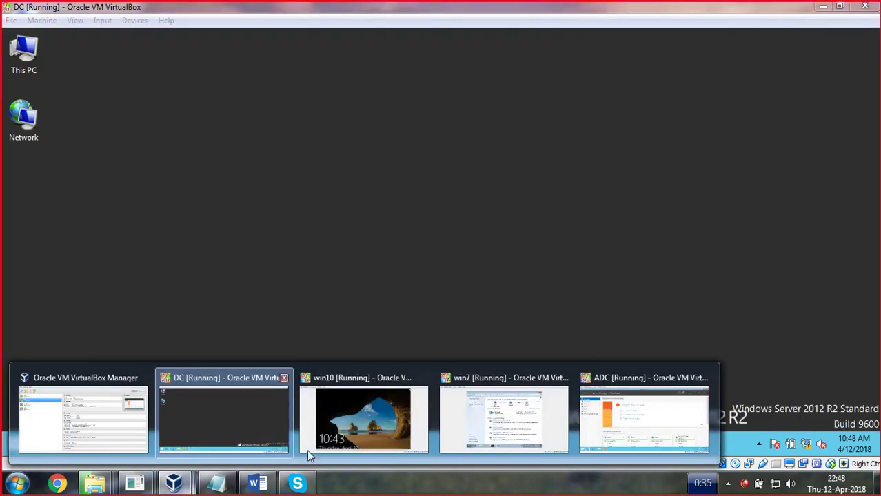
left_click(348, 430)
left_click(406, 213)
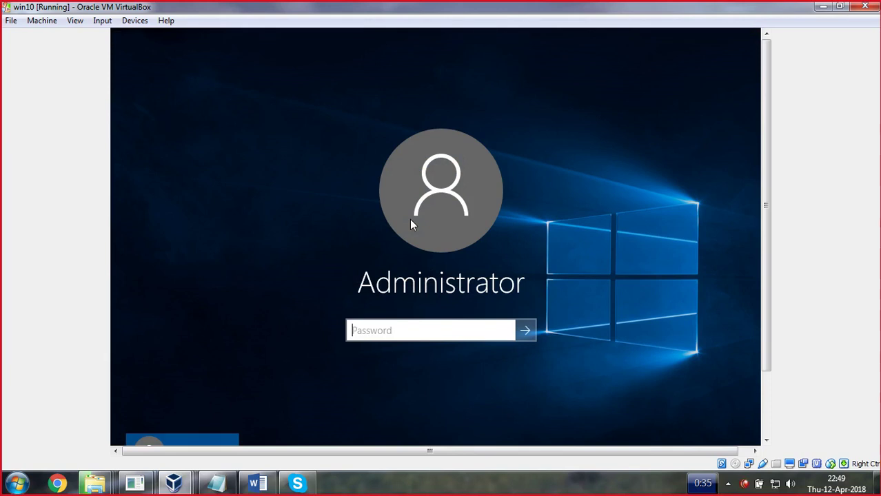
type("*")
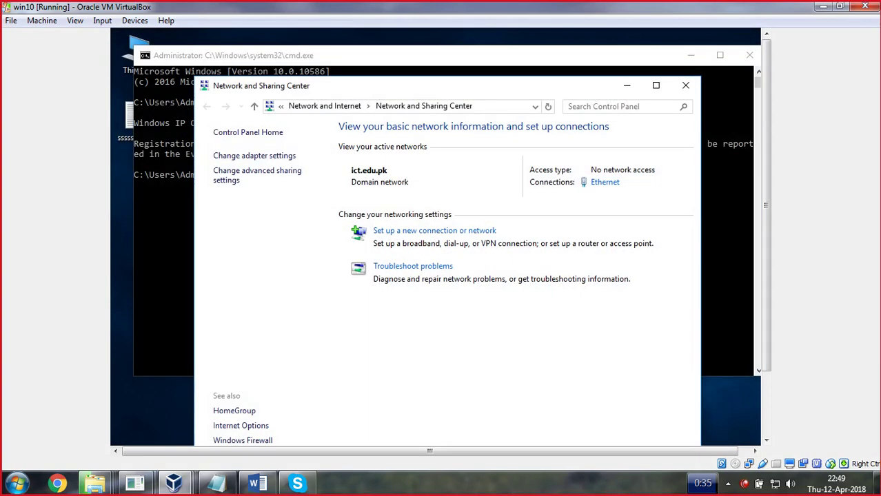
left_click(606, 184)
left_click(382, 263)
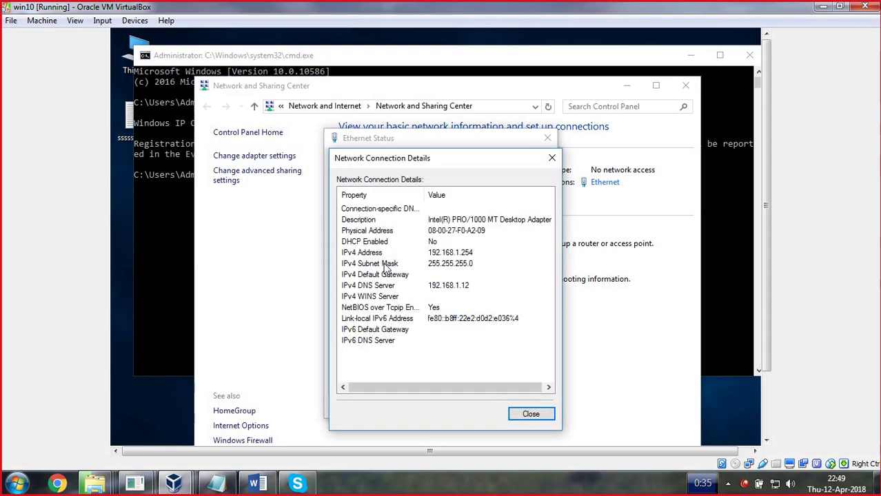
left_click(554, 159)
Set IPv4 to obtain both the IP address and DNS server automatically
left_click(367, 378)
double_click(476, 289)
left_click(422, 278)
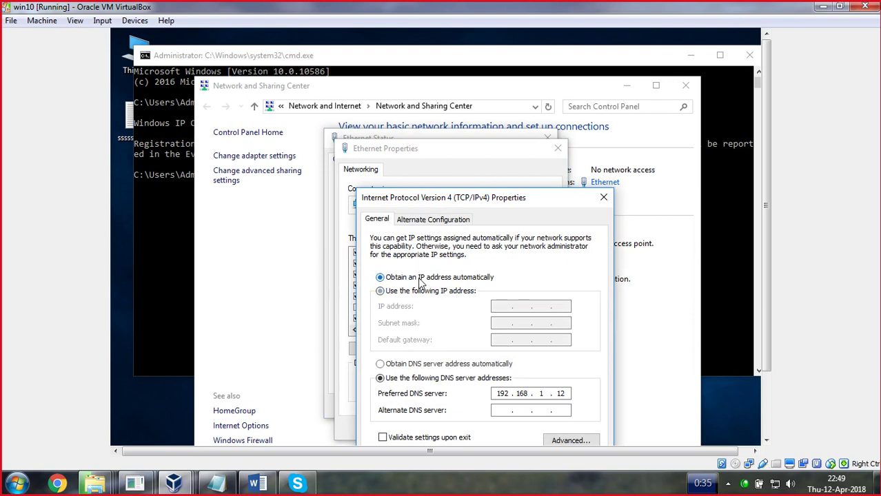
left_click(398, 364)
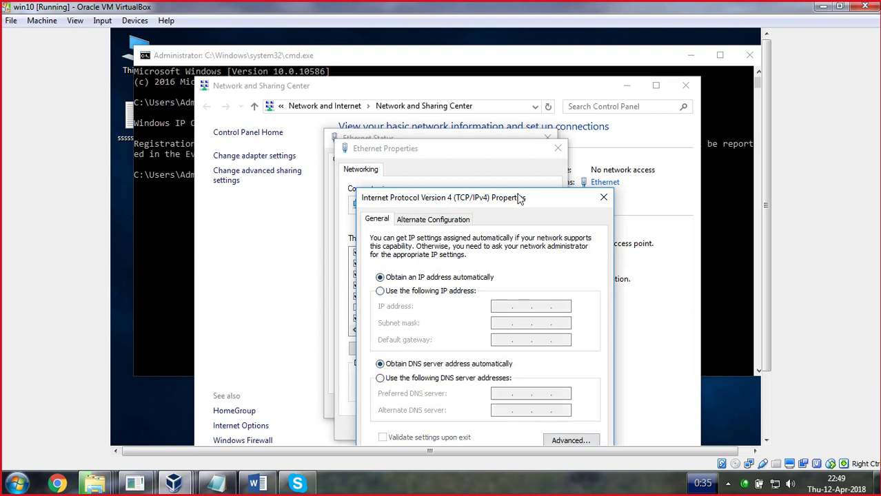
left_click_drag(520, 199, 504, 114)
left_click(519, 387)
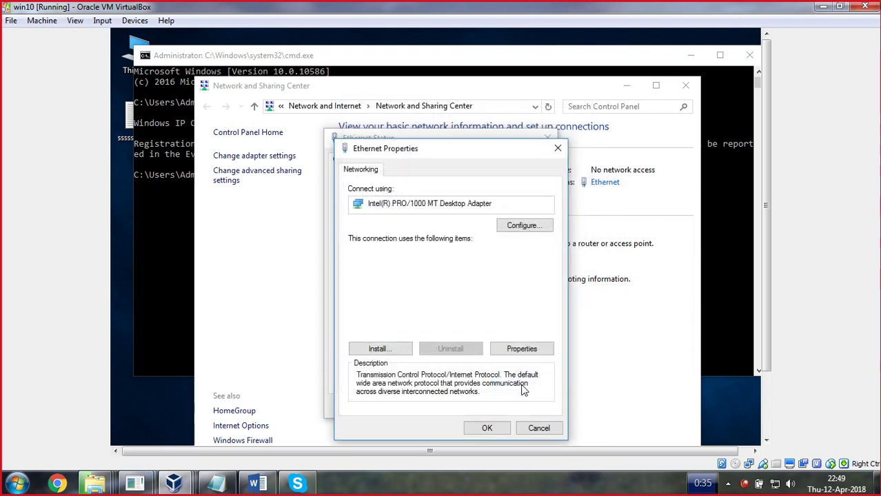
left_click(490, 430)
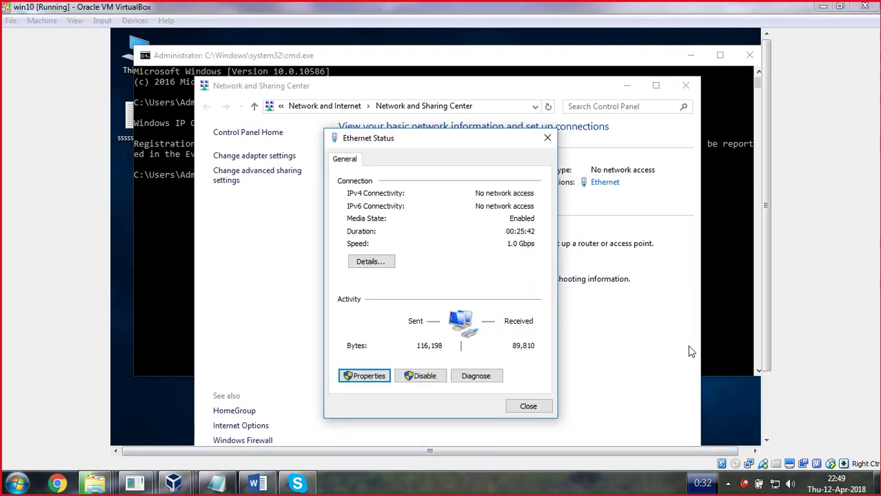
Confirm the leased 192.168.1.101 address, close the network windows and return to the DC VM
left_click(372, 262)
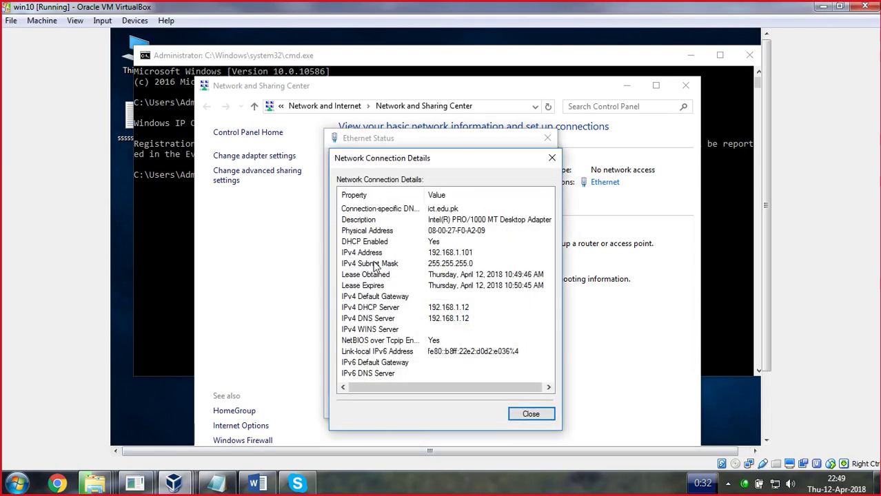
left_click(447, 253)
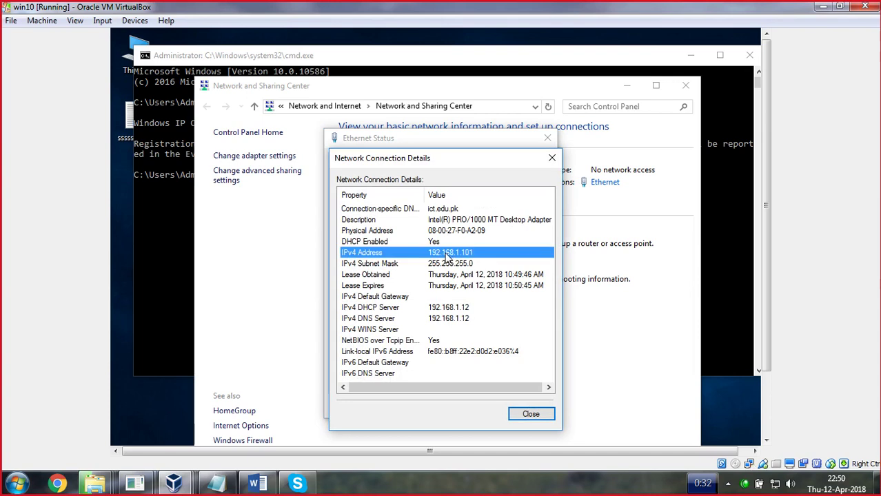
left_click(529, 413)
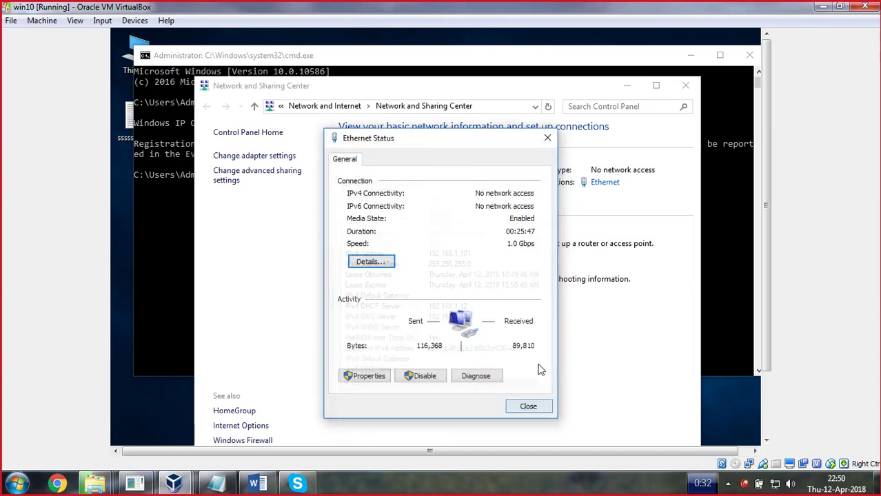
left_click(548, 138)
left_click(686, 87)
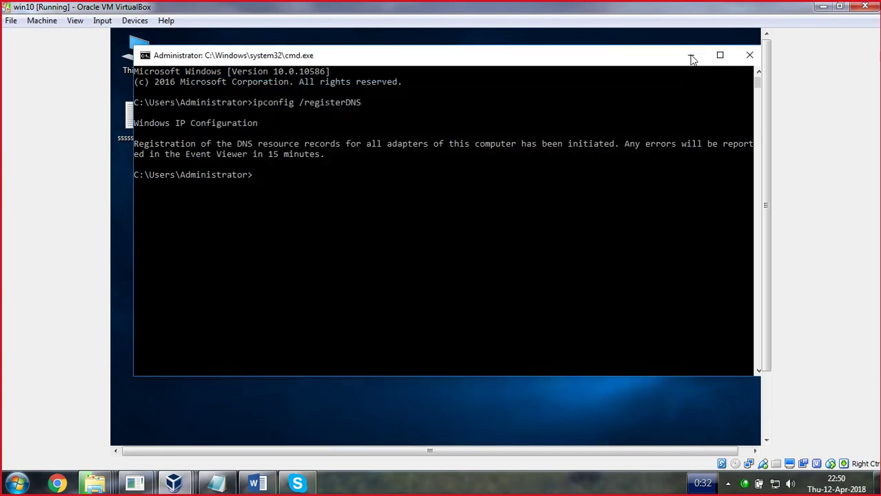
left_click(691, 55)
mouse_move(185, 488)
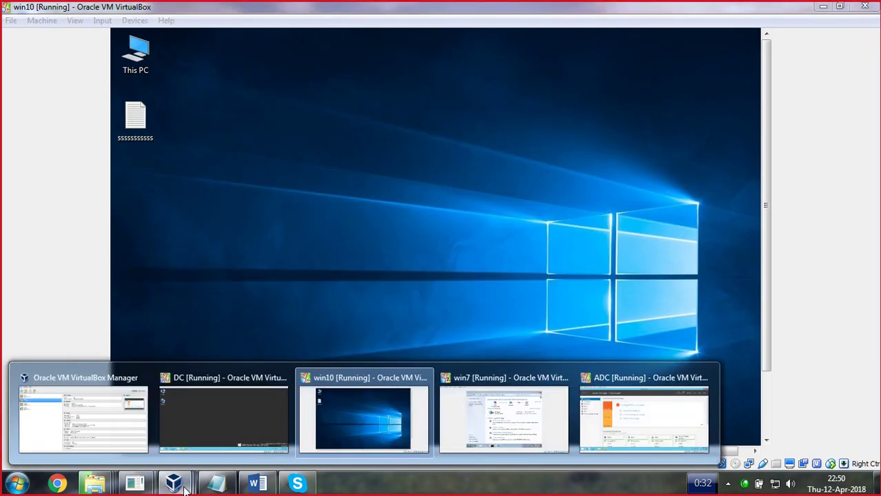
left_click(228, 430)
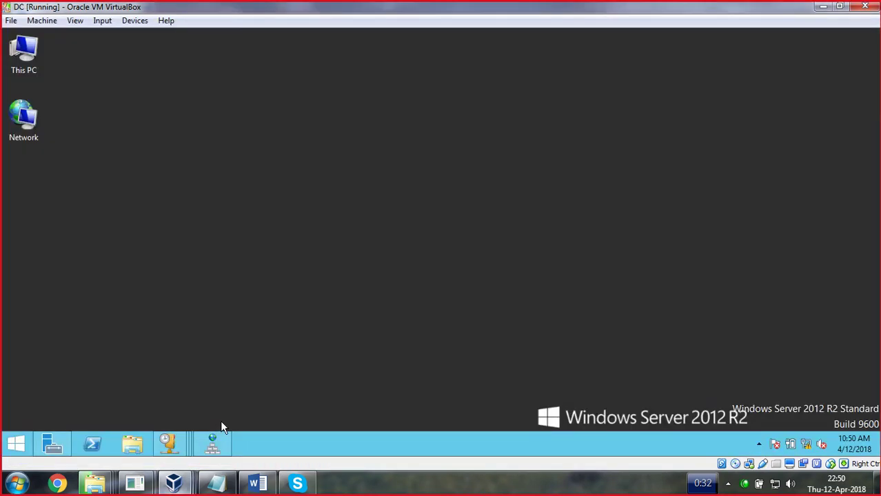
Close the DHCP console and launch DNS Manager from Server Manager Tools
right_click(181, 446)
left_click(169, 411)
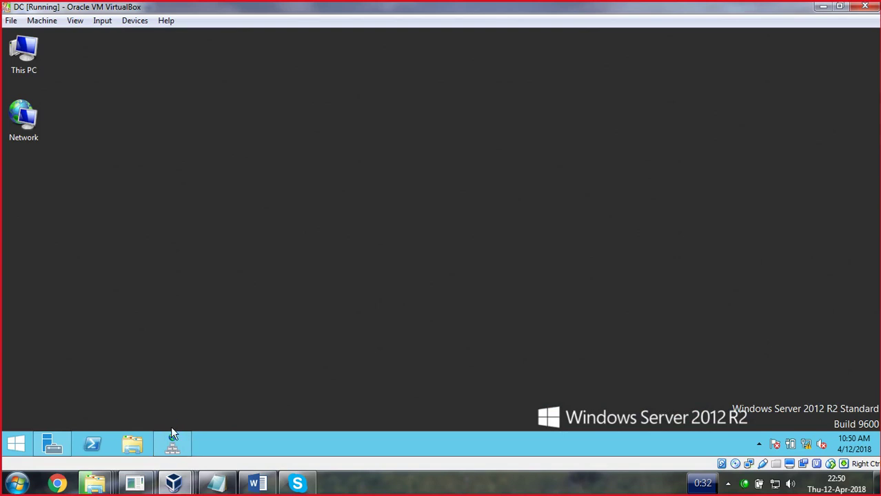
left_click(59, 441)
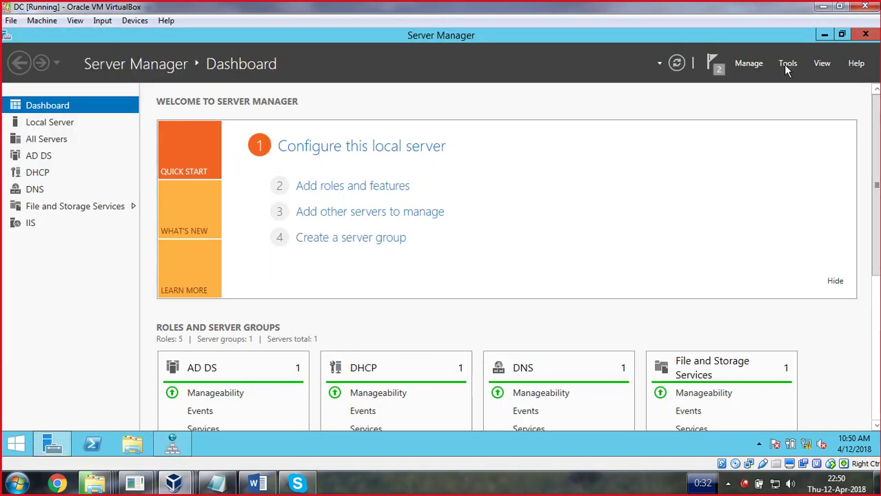
left_click(787, 64)
left_click(695, 237)
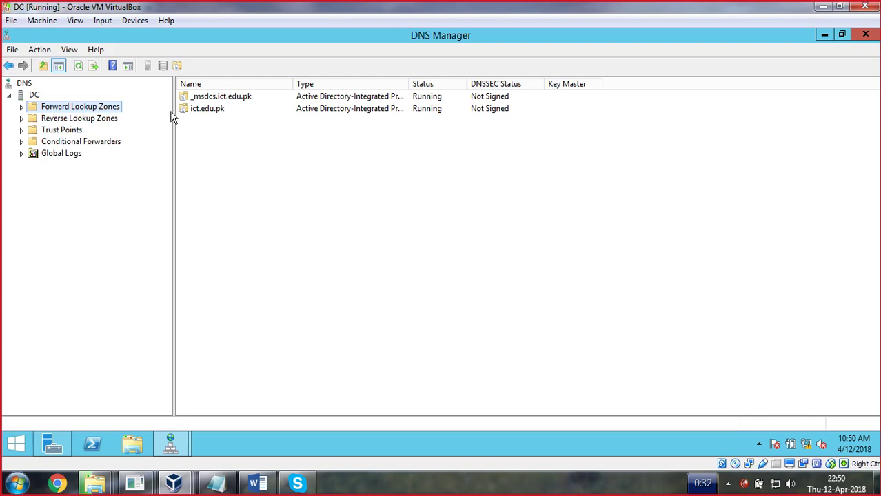
Compare the dynamically registered Win10 host record with win7 in the ict.edu.pk zone
double_click(214, 112)
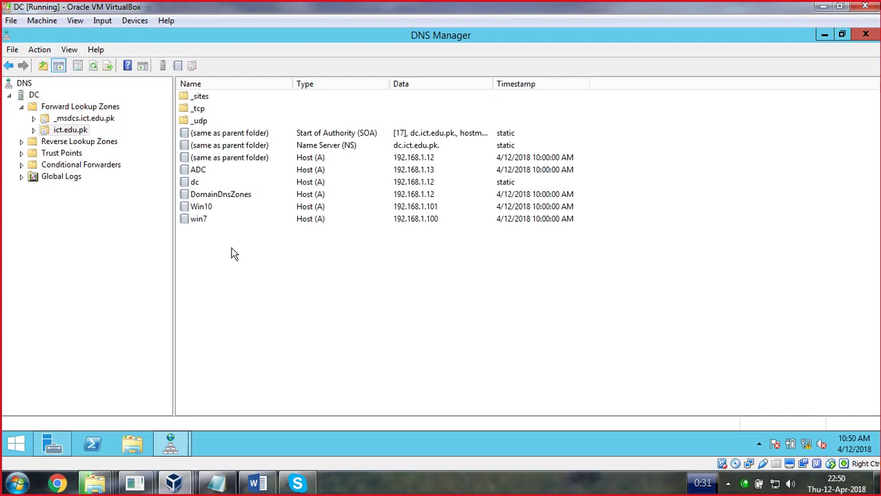
left_click(212, 200)
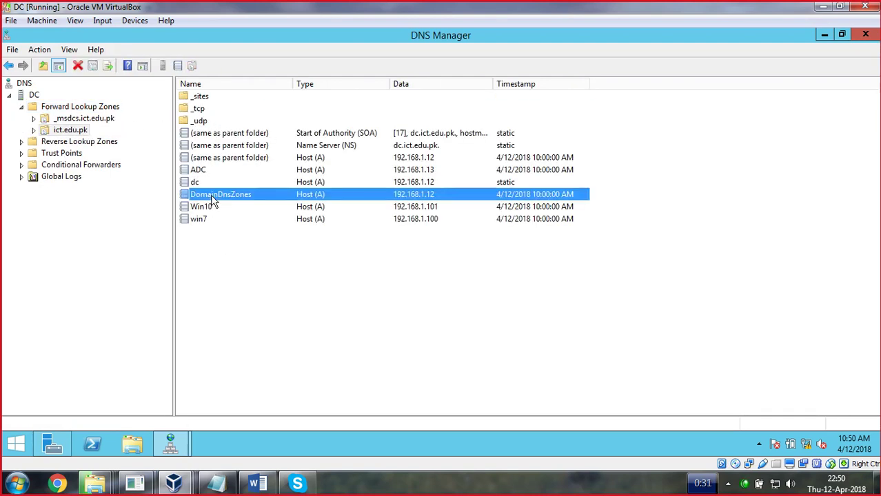
left_click(209, 211)
left_click(201, 219)
left_click(204, 208)
left_click(206, 216)
left_click(206, 211)
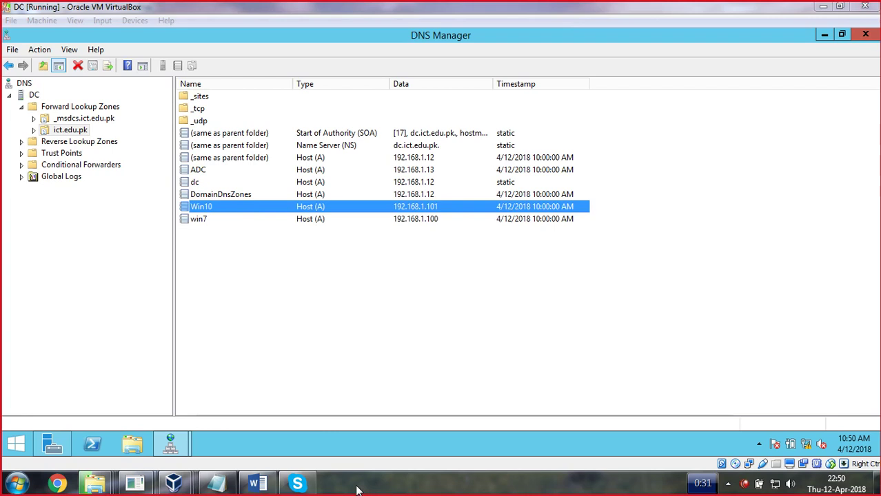
key("BackSpace")
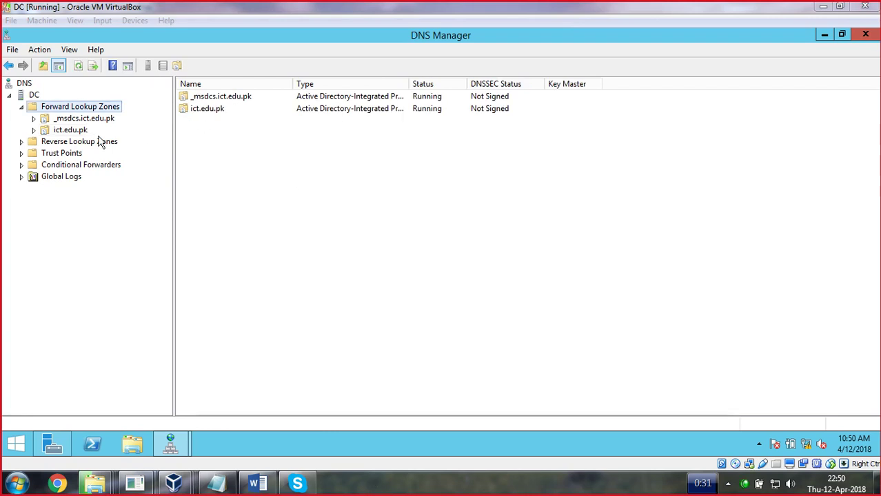
Check the 192.168.1.101 and 192.168.1.12 PTR records in 1.168.192.in-addr.arpa, then minimize DNS Manager
left_click(84, 143)
left_click(85, 154)
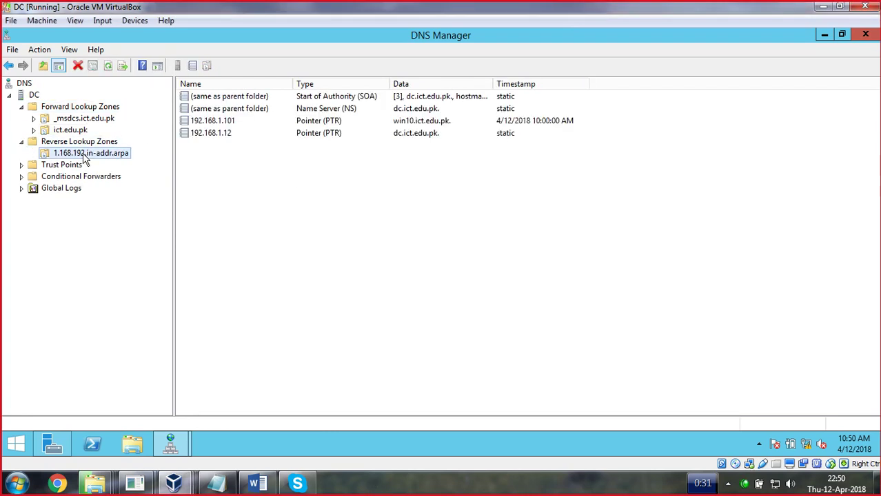
left_click(204, 121)
left_click(216, 131)
key("Up")
key("Down")
left_click(222, 124)
key("Down")
left_click(222, 124)
left_click(221, 133)
left_click(825, 36)
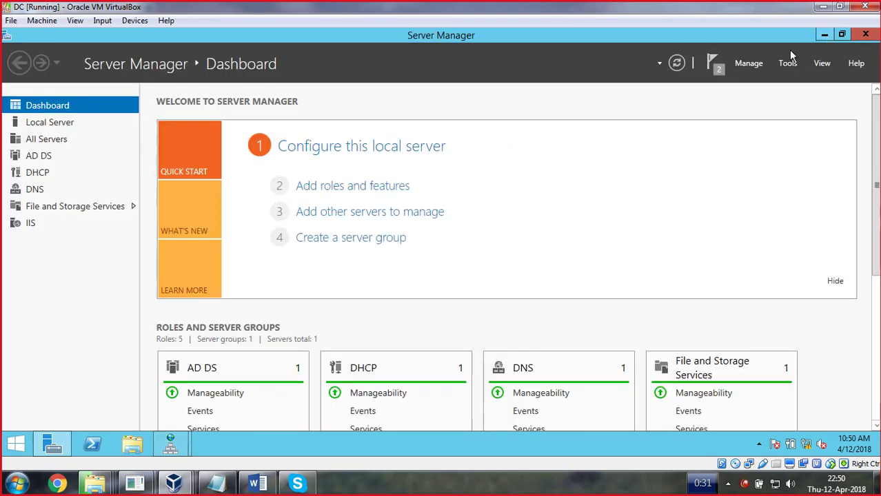
Launch the DHCP console and open the IPv4 server properties again
left_click(787, 63)
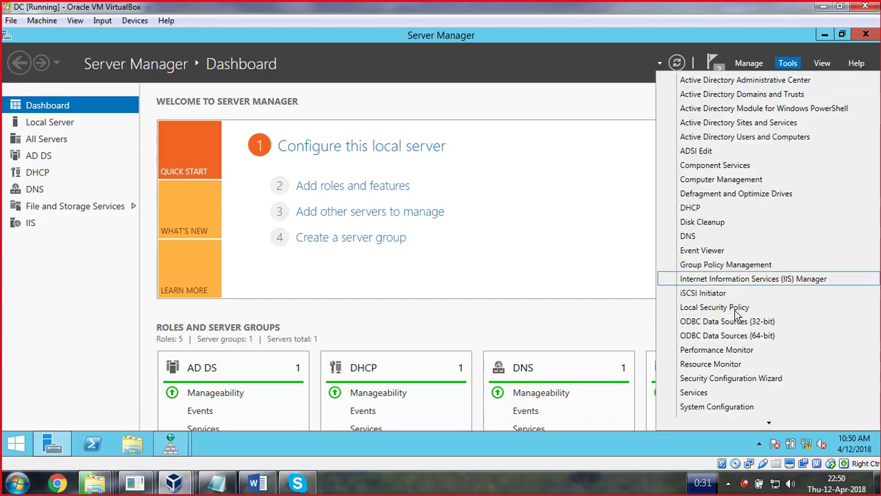
left_click(691, 207)
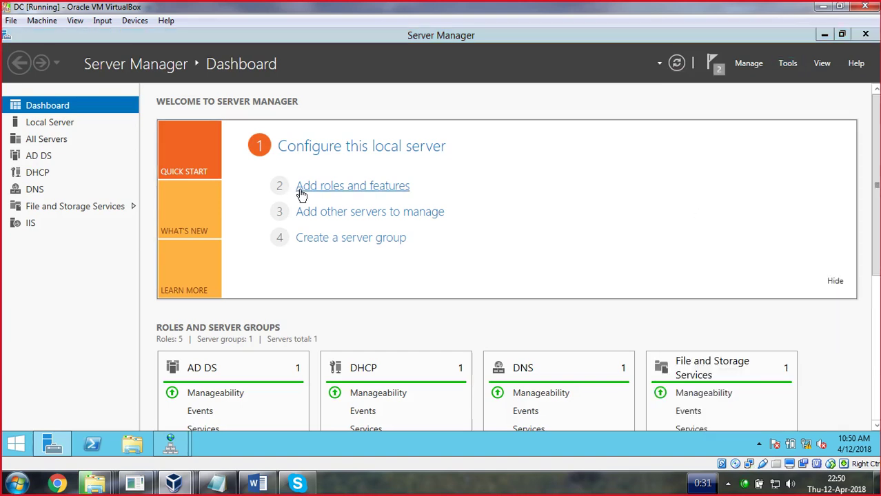
left_click(87, 143)
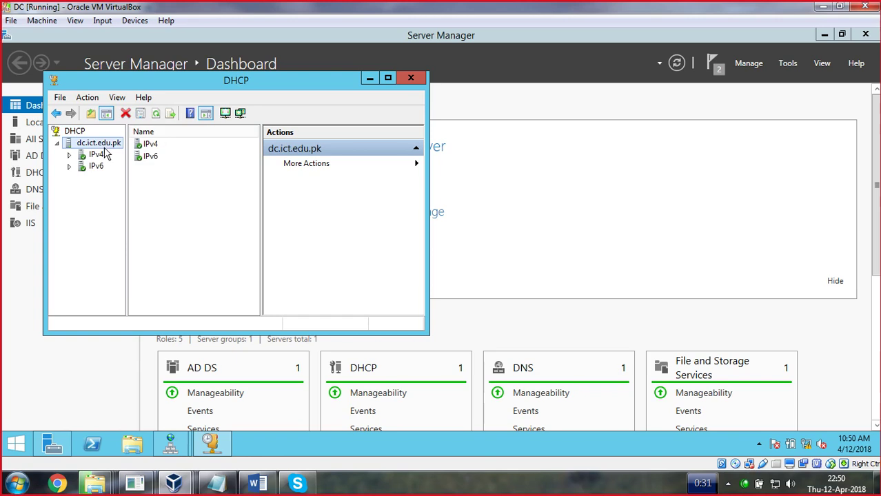
right_click(102, 154)
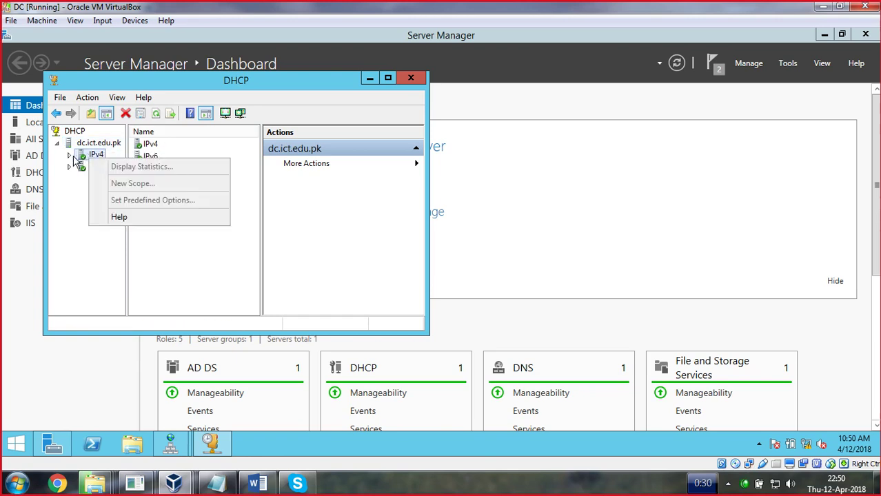
left_click(69, 156)
right_click(85, 153)
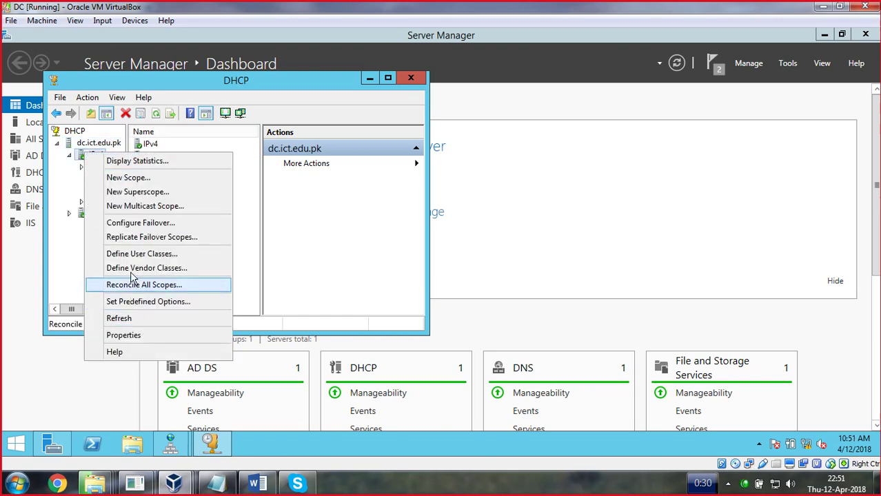
left_click(127, 335)
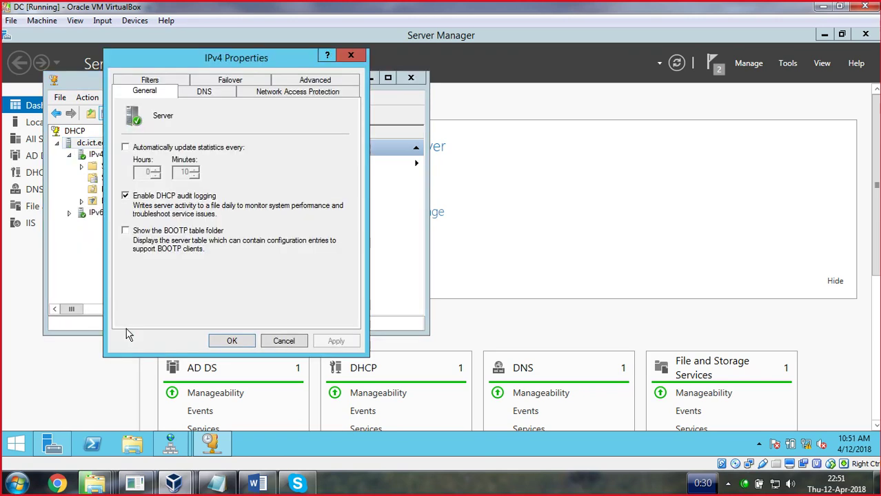
On the DNS tab, keep PTR record updates enabled and apply the settings
left_click(205, 93)
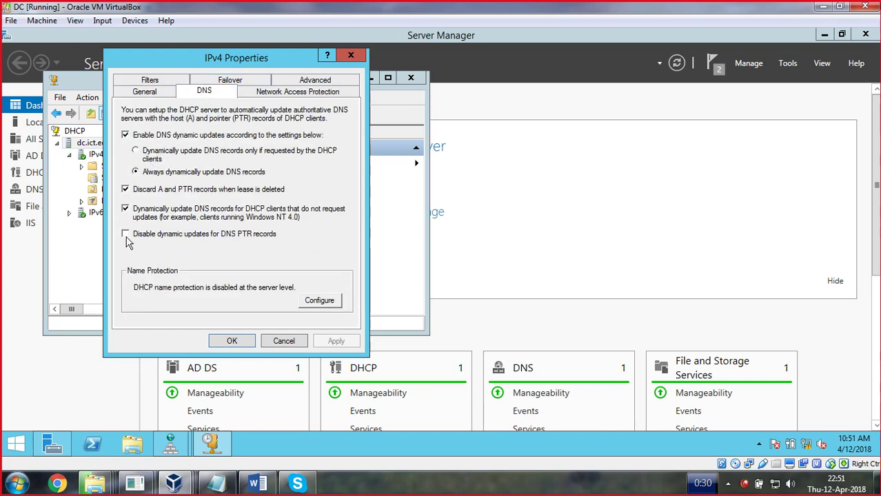
left_click(126, 235)
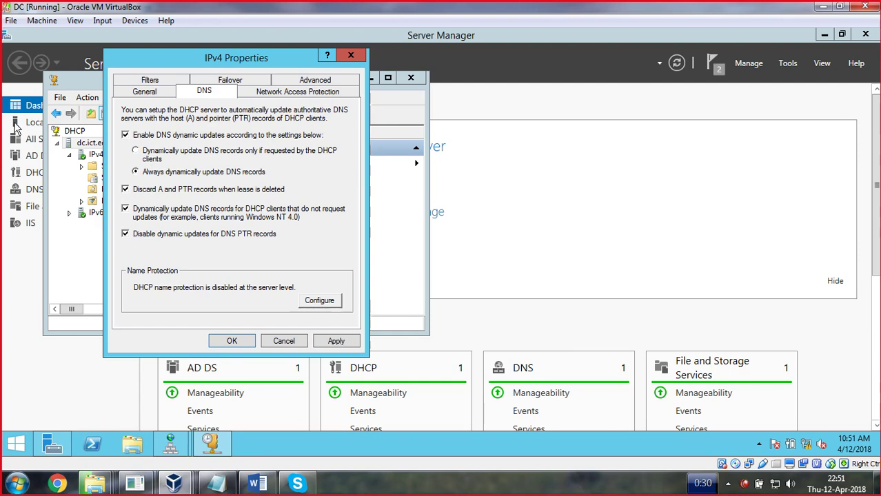
left_click(126, 235)
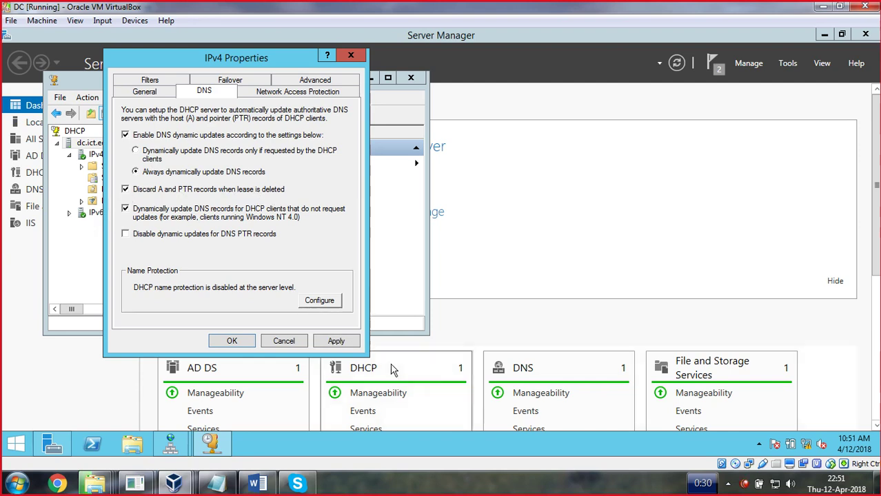
left_click(337, 342)
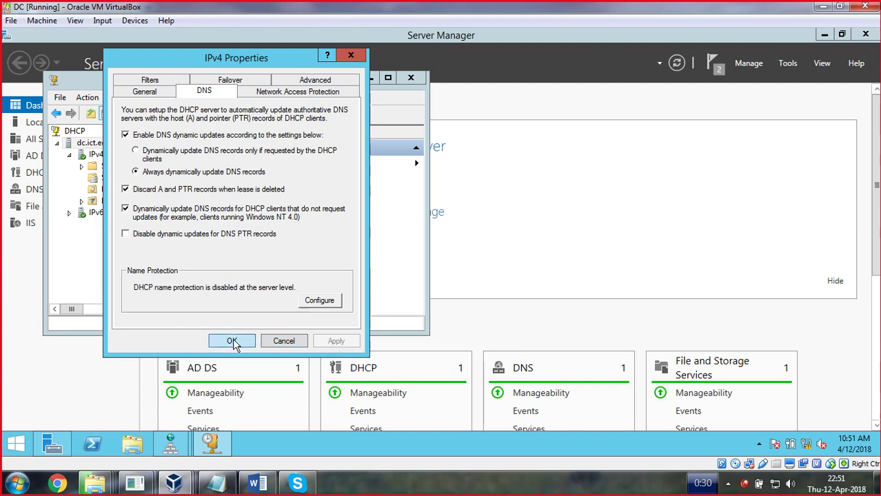
left_click(233, 341)
Close DHCP, switch to the Windows 10 VM and open the Ethernet adapter's IPv4 properties
left_click(410, 79)
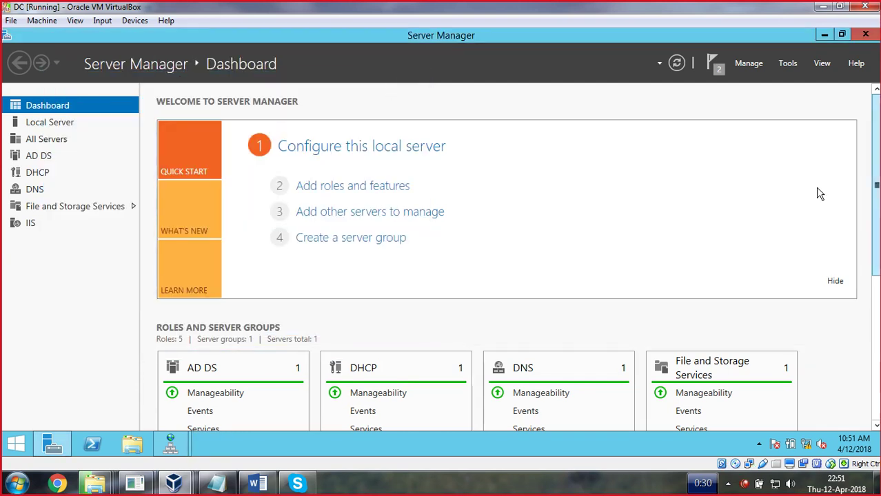
mouse_move(173, 485)
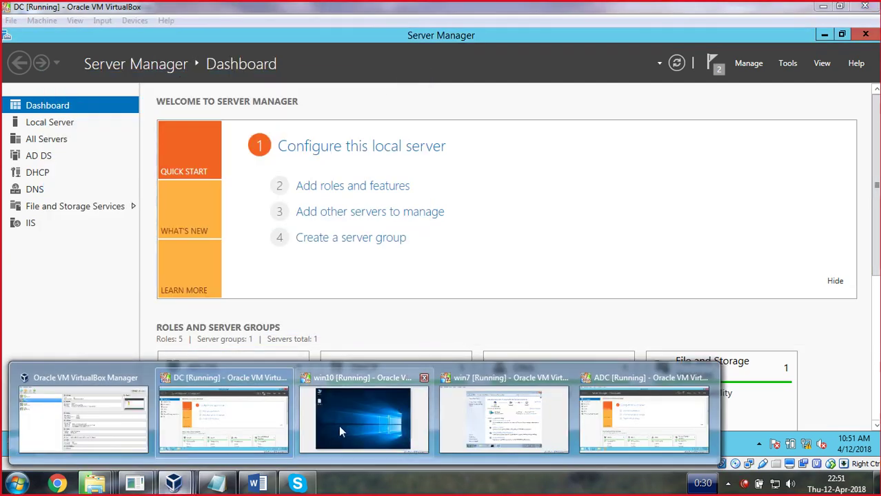
left_click(339, 424)
left_click_drag(765, 238, 765, 300)
right_click(684, 433)
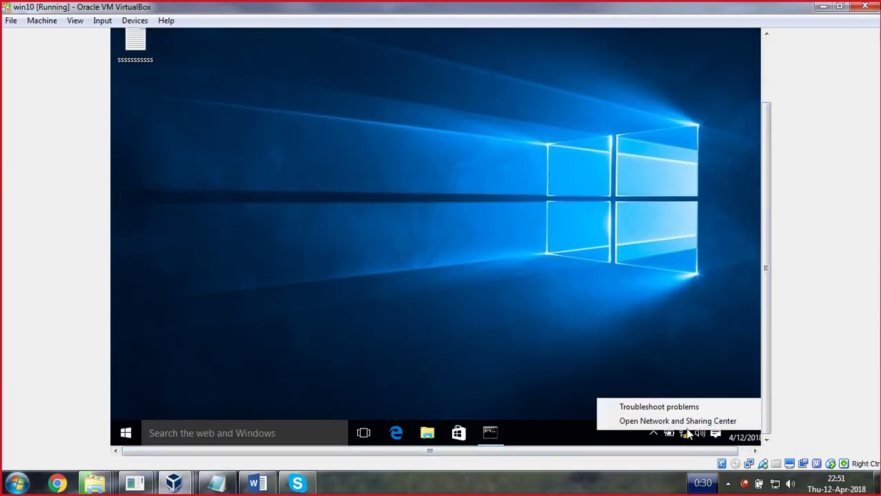
left_click(678, 419)
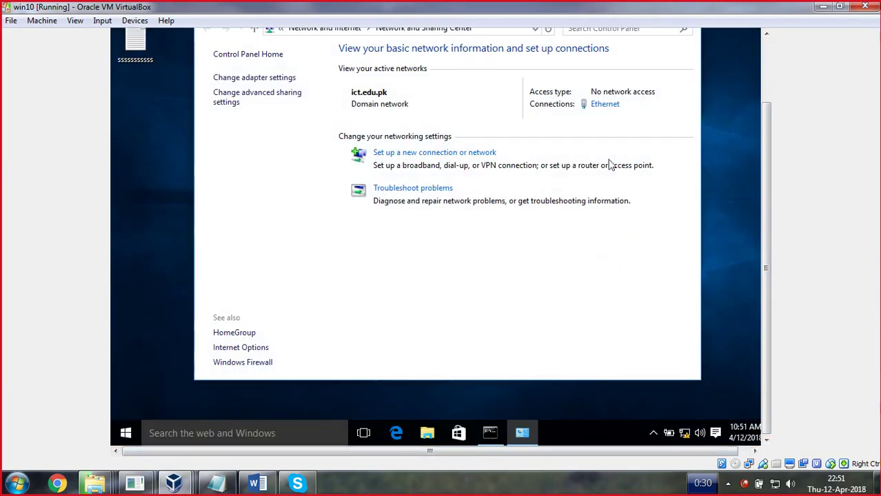
left_click(613, 108)
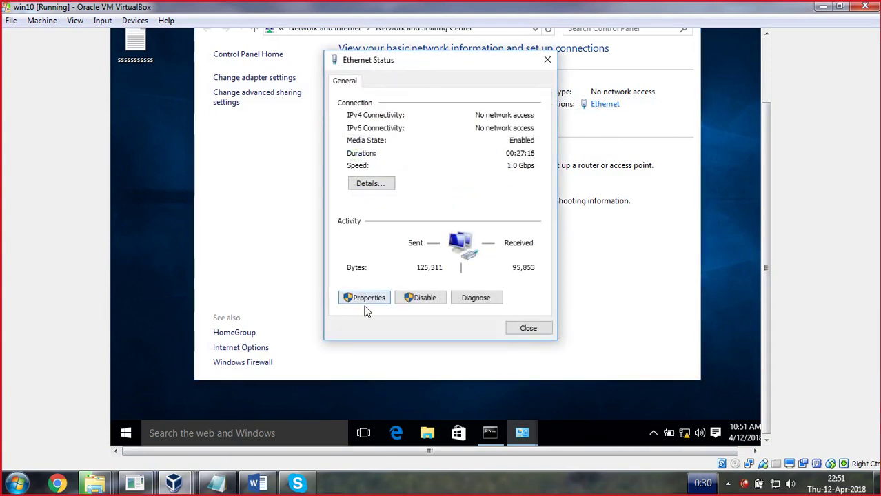
left_click(366, 297)
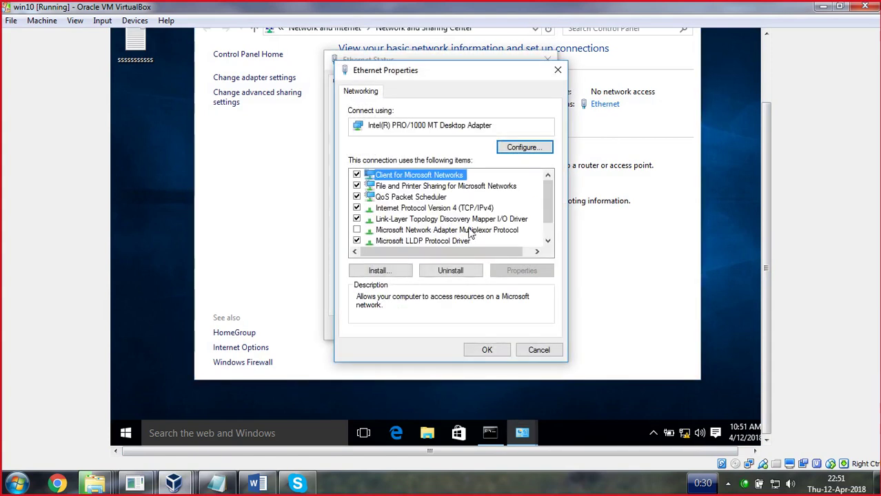
double_click(473, 211)
Switch IPv4 to a manual address beginning with 10, mask 255.0.0.0, and save
left_click(405, 212)
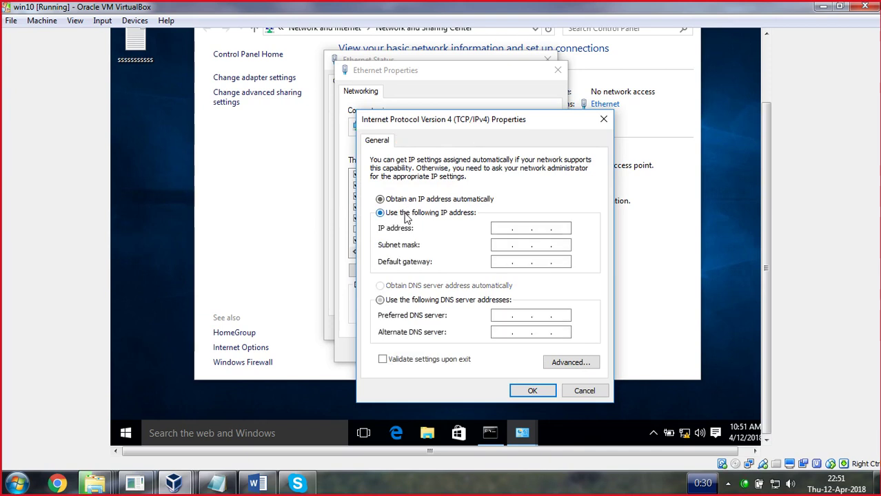
type("10.0.0.1")
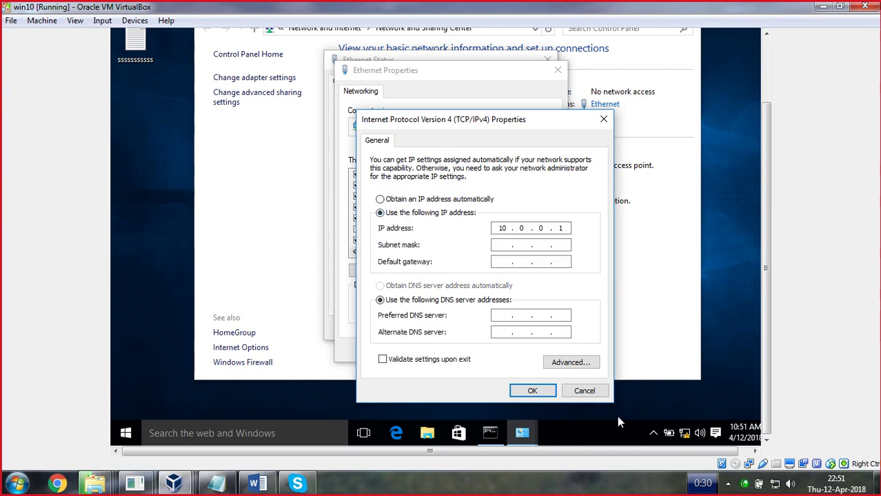
key("Tab")
left_click(530, 391)
left_click(489, 350)
left_click(529, 326)
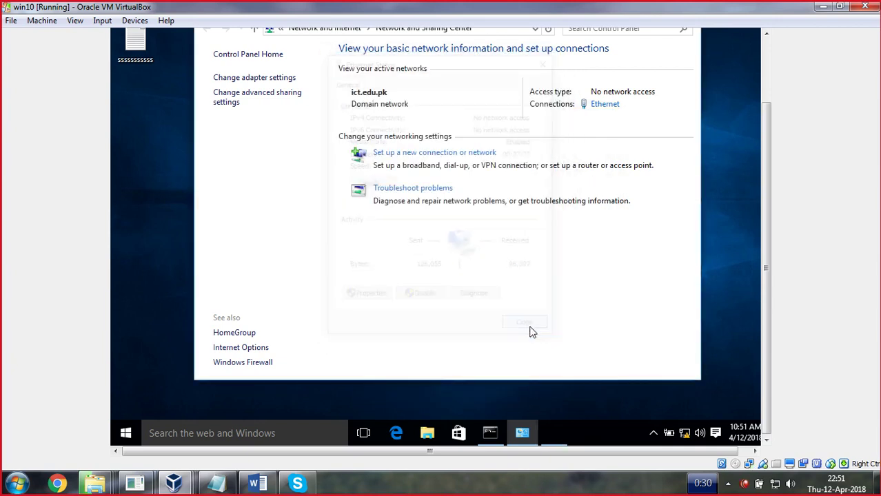
left_click(180, 479)
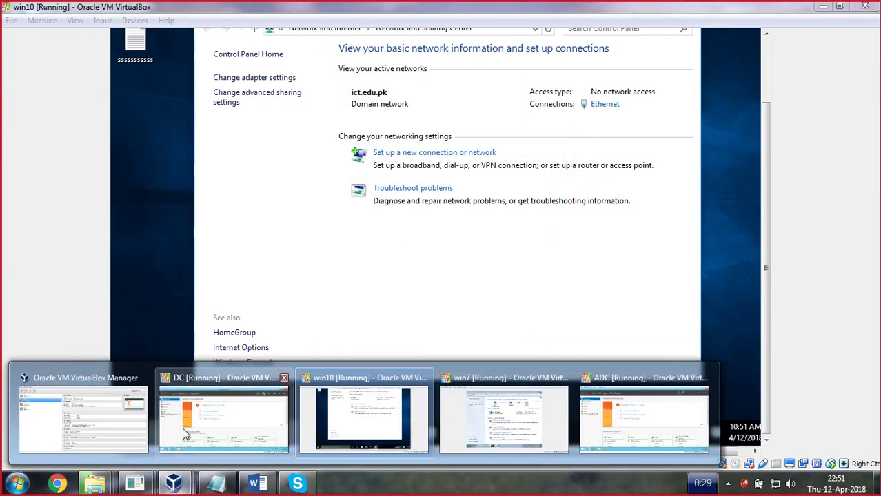
Return to the DC's DNS Manager and open the ict.edu.pk forward lookup zone
left_click(193, 432)
mouse_move(169, 452)
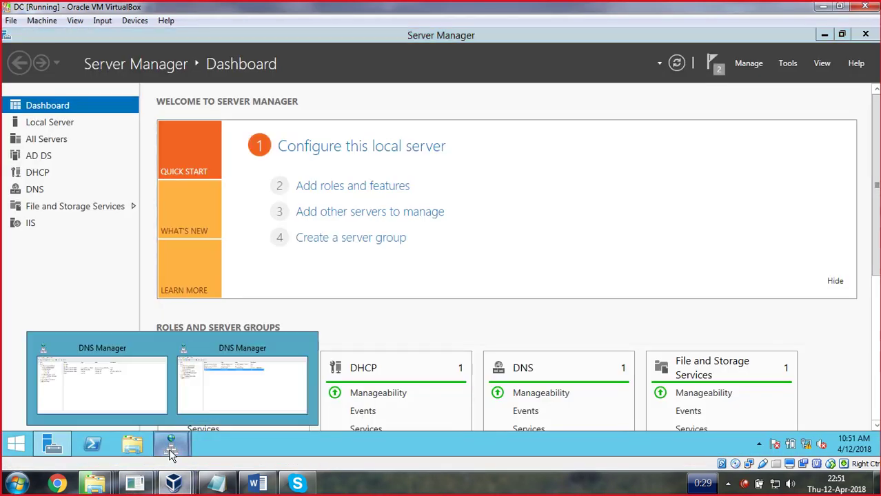
left_click(222, 390)
left_click(239, 144)
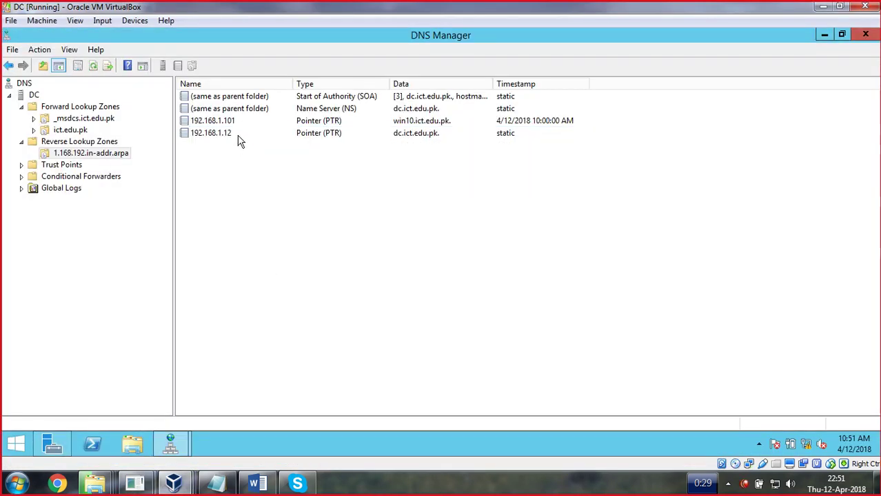
left_click(232, 122)
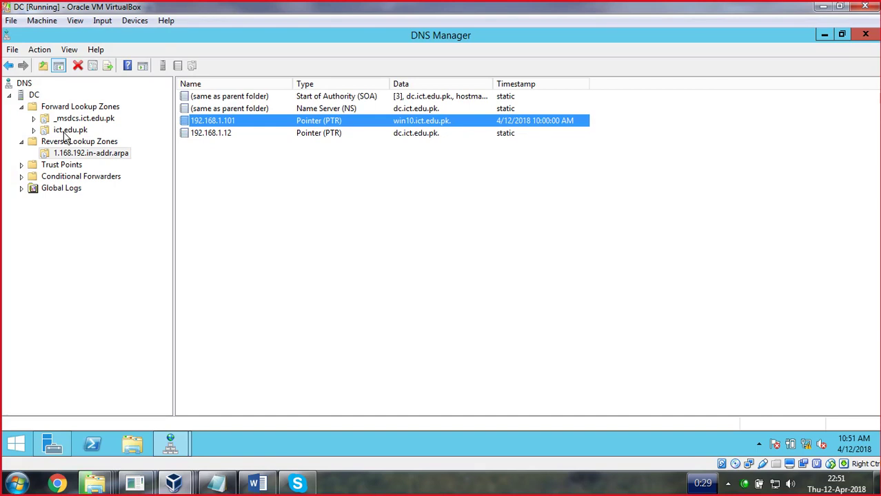
double_click(73, 107)
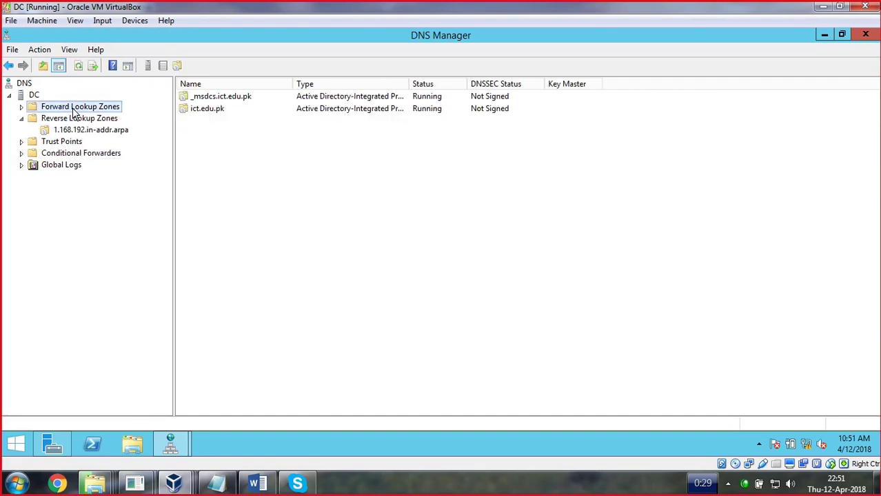
double_click(192, 108)
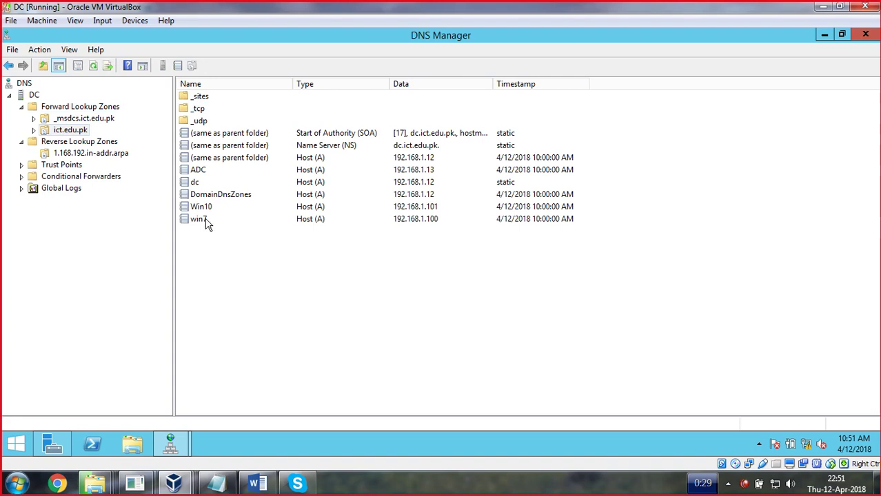
Delete the Win10 host record and refresh, leaving the ADC, dc and win7 hosts
right_click(205, 208)
left_click(365, 304)
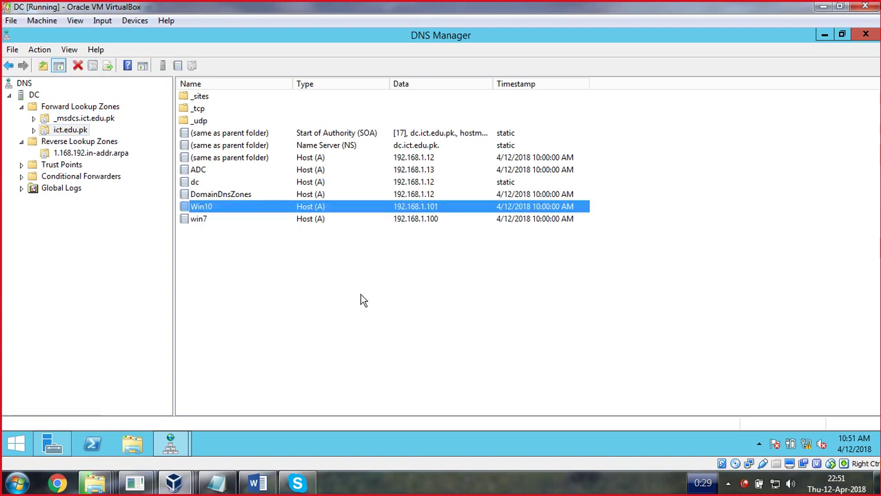
right_click(364, 304)
left_click(407, 195)
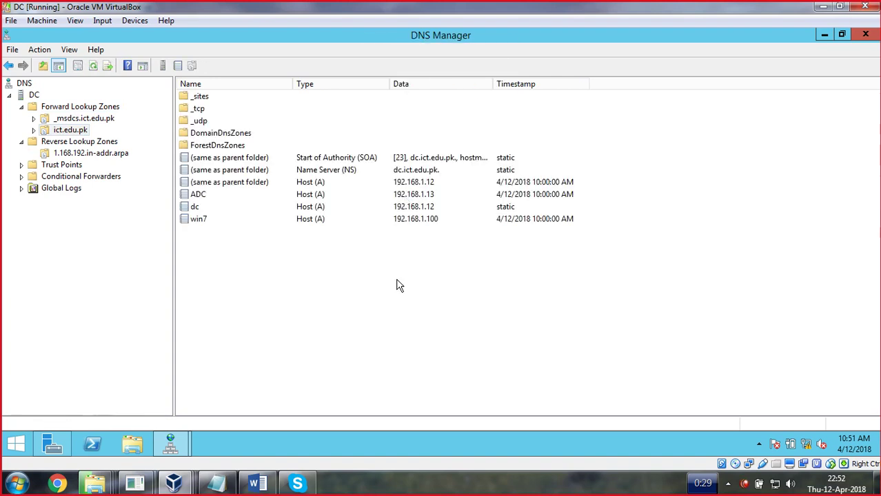
left_click(202, 220)
left_click(198, 196)
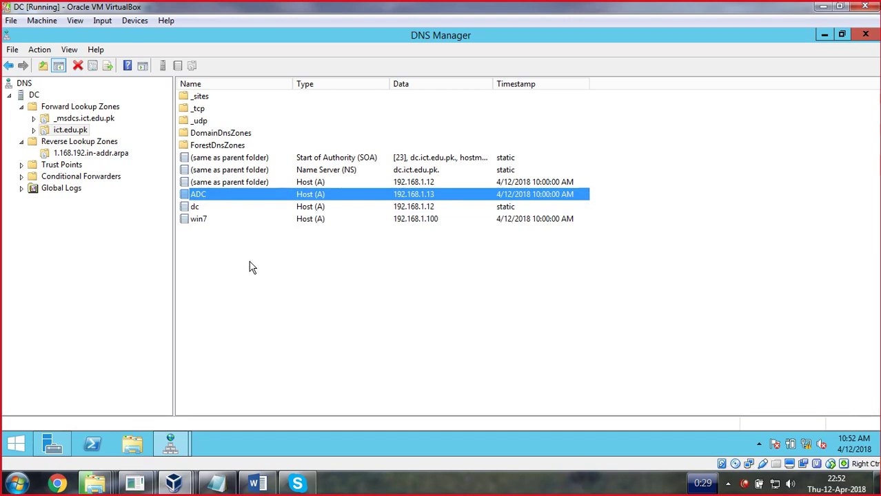
right_click(260, 265)
left_click(216, 291)
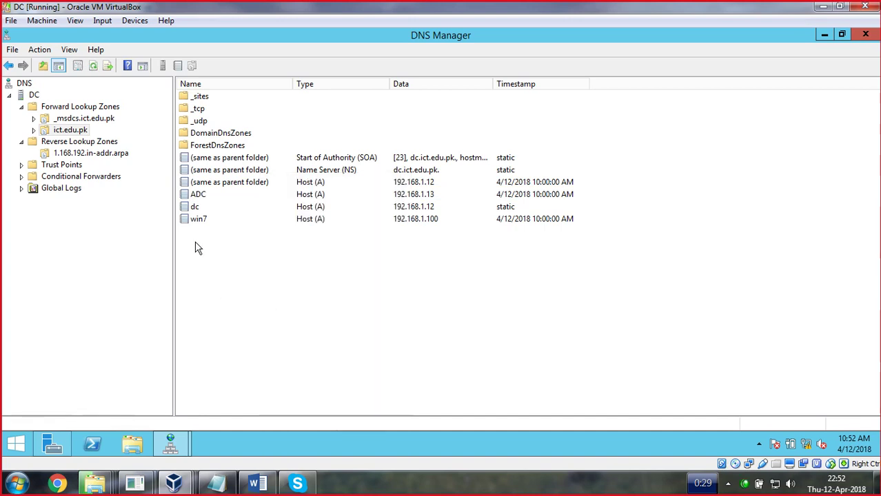
Minimise DNS Manager to reveal the Server Manager dashboard
left_click(828, 35)
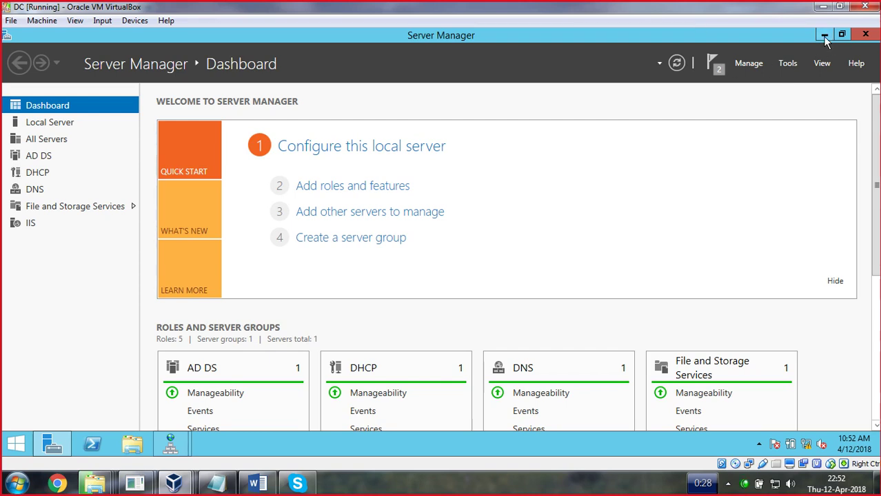
Launch Active Directory Users and Computers from Server Manager's Tools menu
left_click(863, 36)
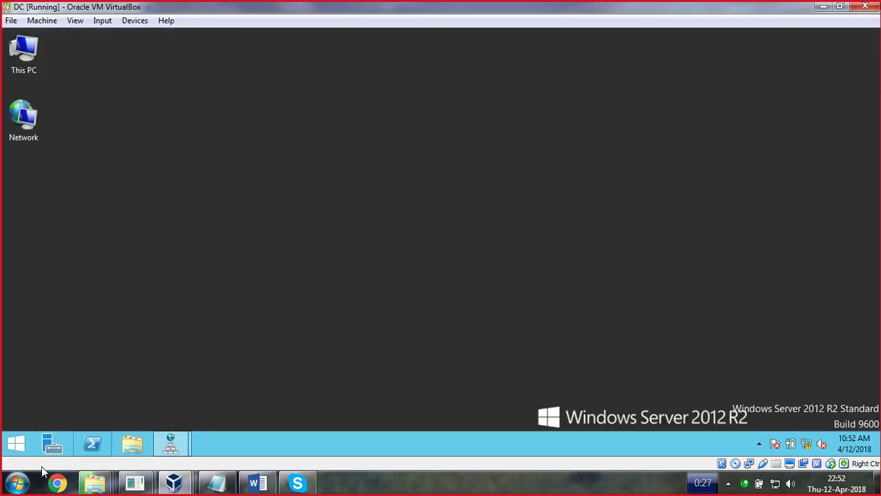
left_click(53, 446)
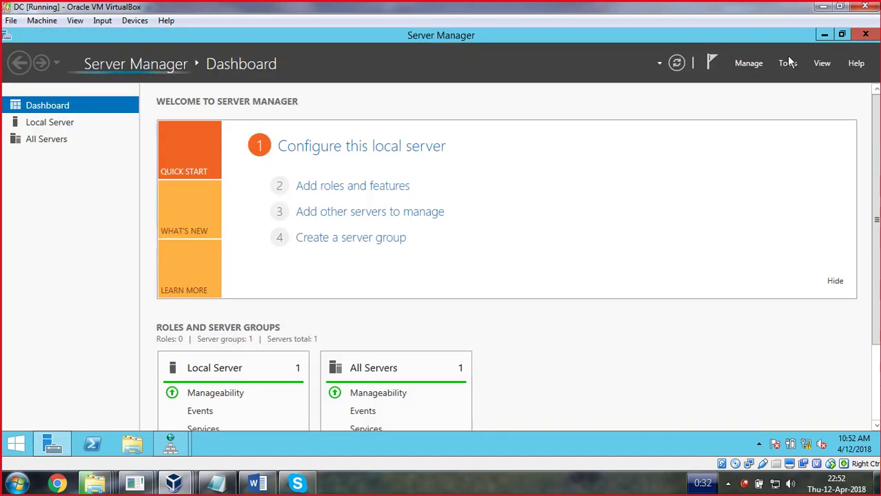
left_click(786, 62)
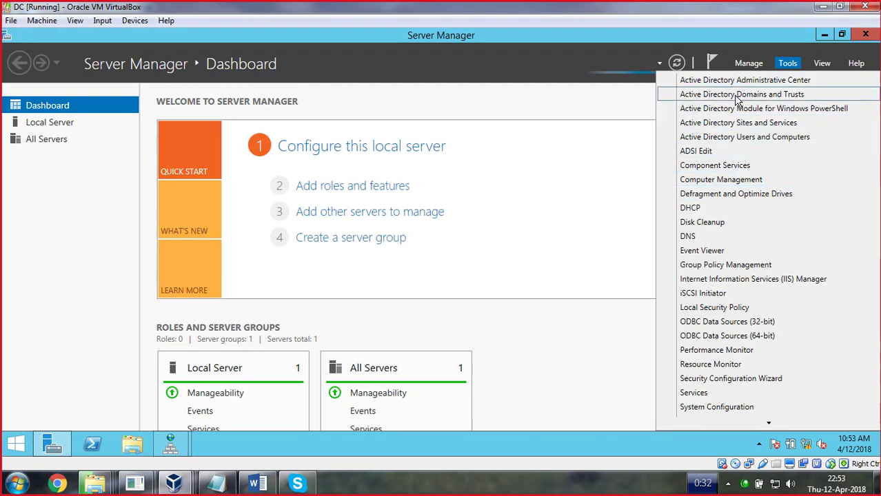
left_click(735, 137)
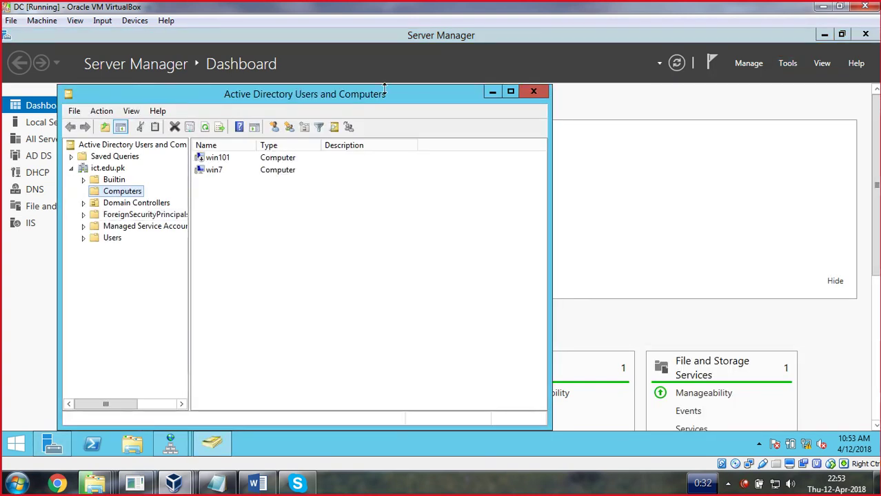
Maximise the window, show the ict.edu.pk Users container with a wider Name column, and select DnsUpdateProxy
left_click(511, 93)
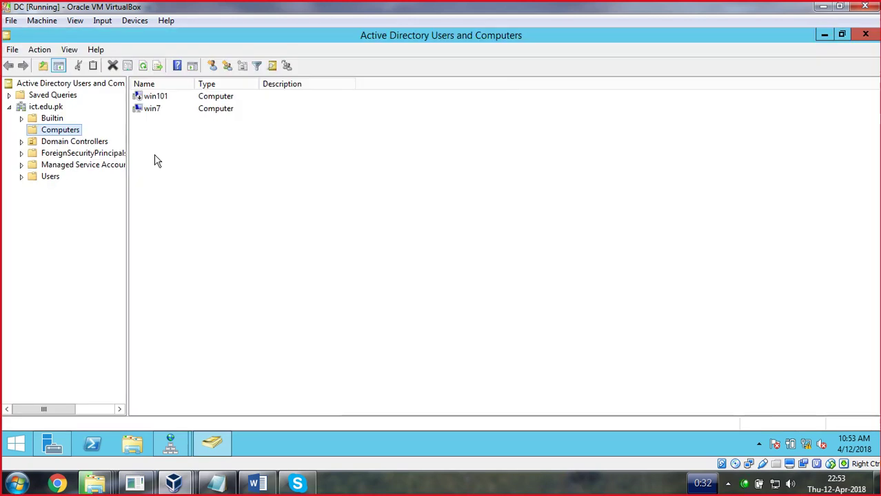
left_click(65, 142)
left_click(49, 178)
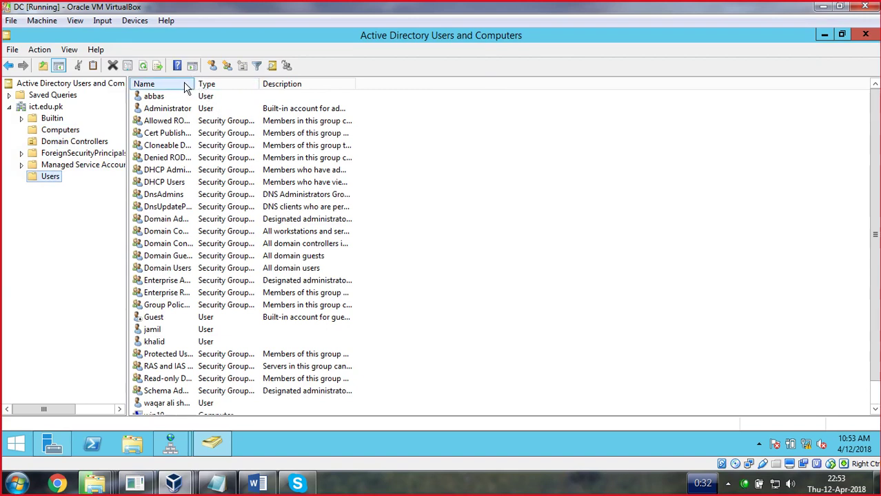
left_click_drag(193, 84, 356, 85)
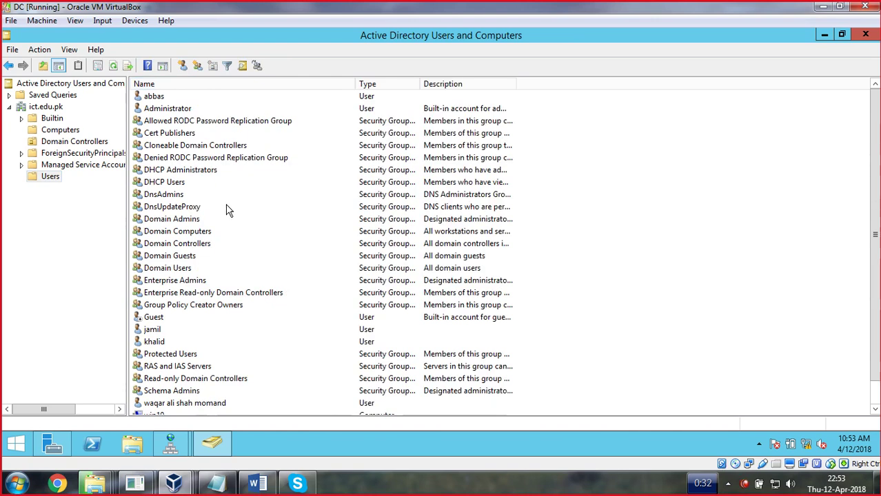
scroll(229, 210, "down", 1)
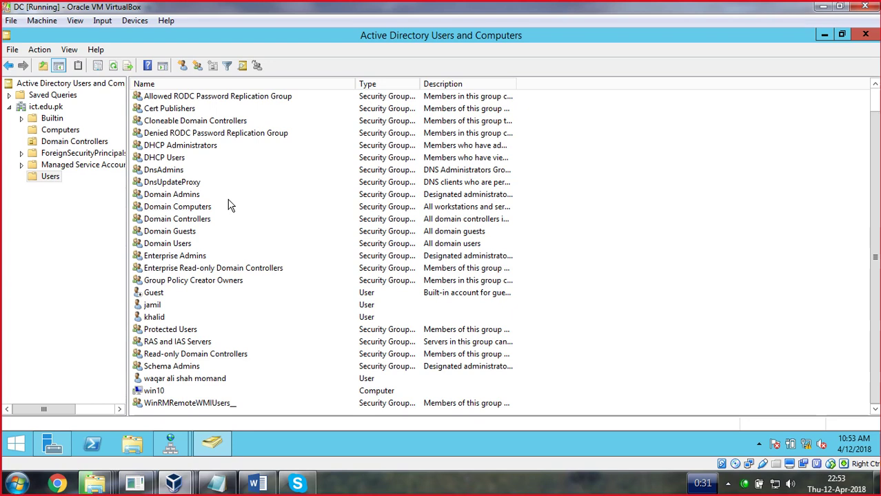
left_click(192, 184)
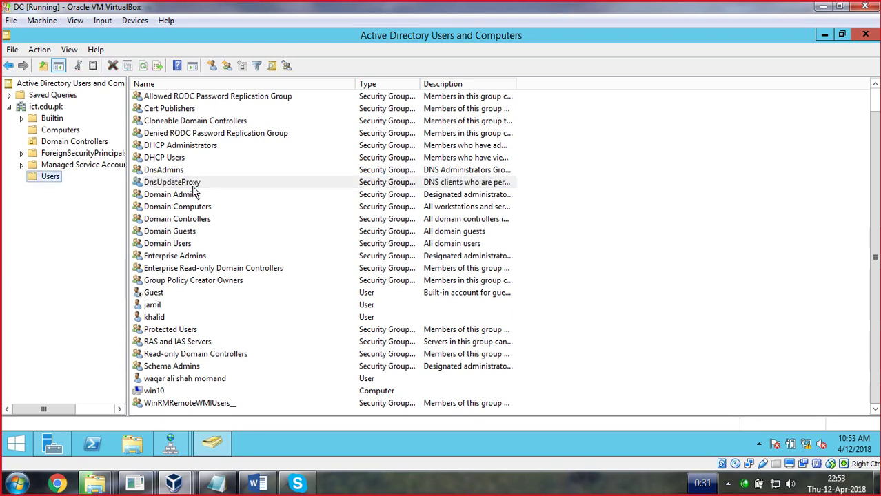
In DnsUpdateProxy's Members tab, start adding a member with Computers enabled as an object type
double_click(191, 184)
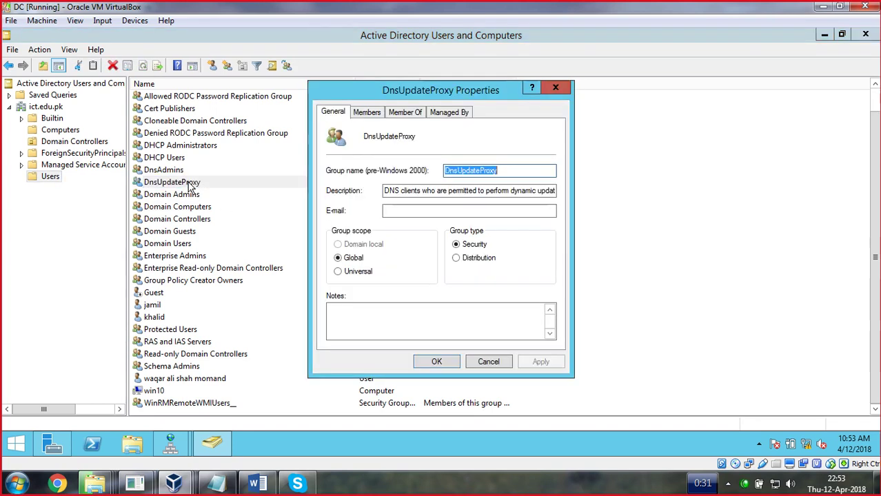
left_click(375, 113)
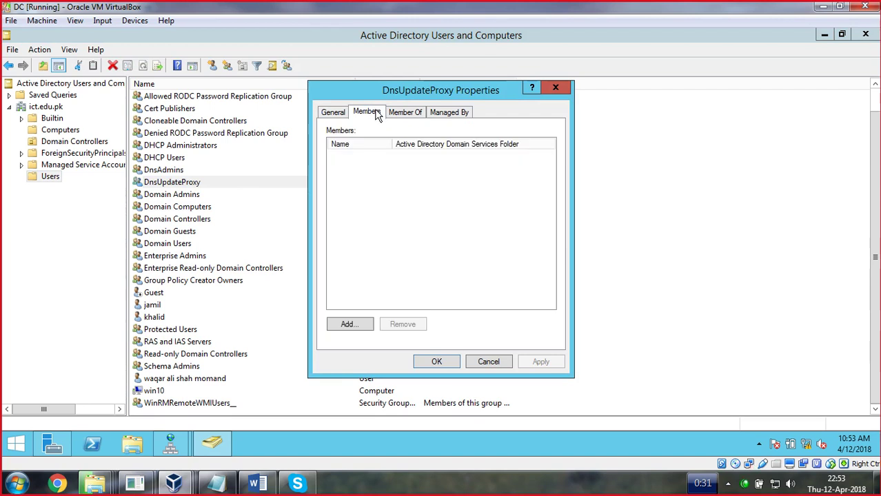
left_click(360, 325)
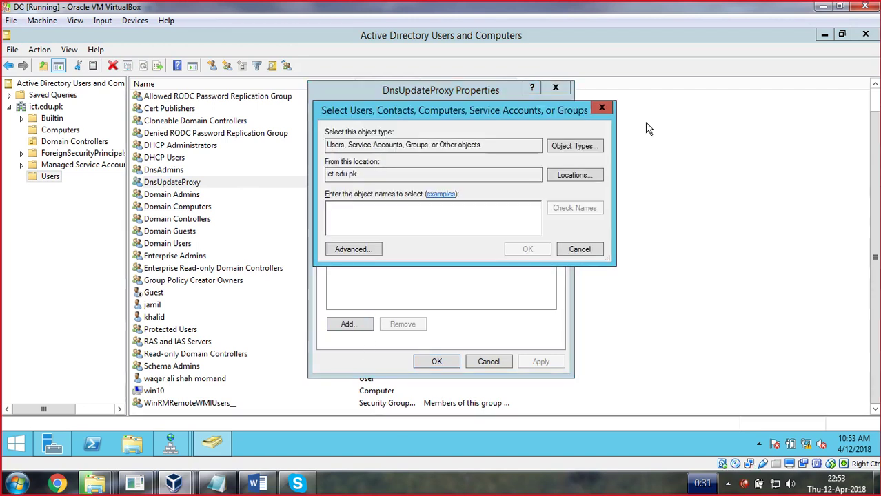
left_click(611, 145)
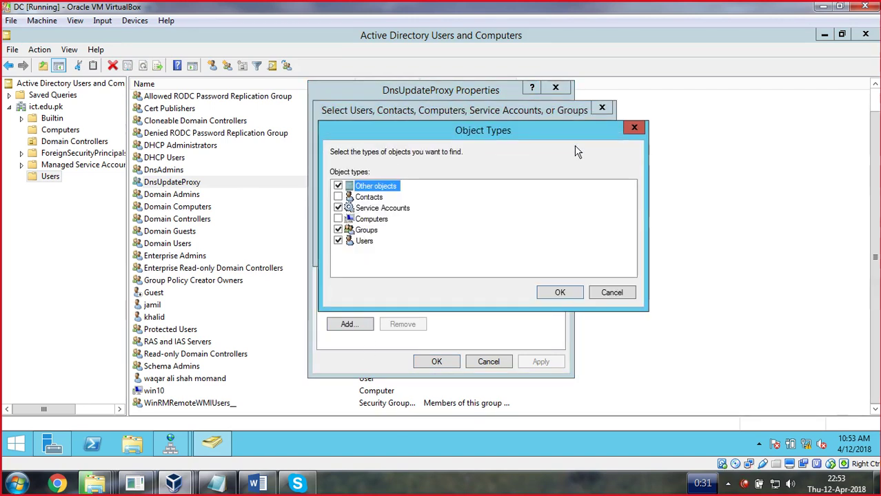
left_click(339, 219)
left_click(561, 293)
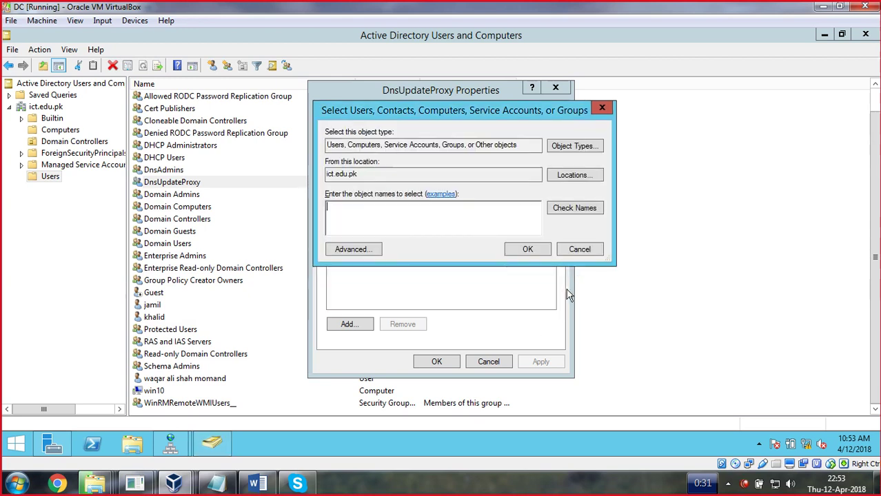
Find and select the win101 computer, add it to the group, and apply
left_click(374, 250)
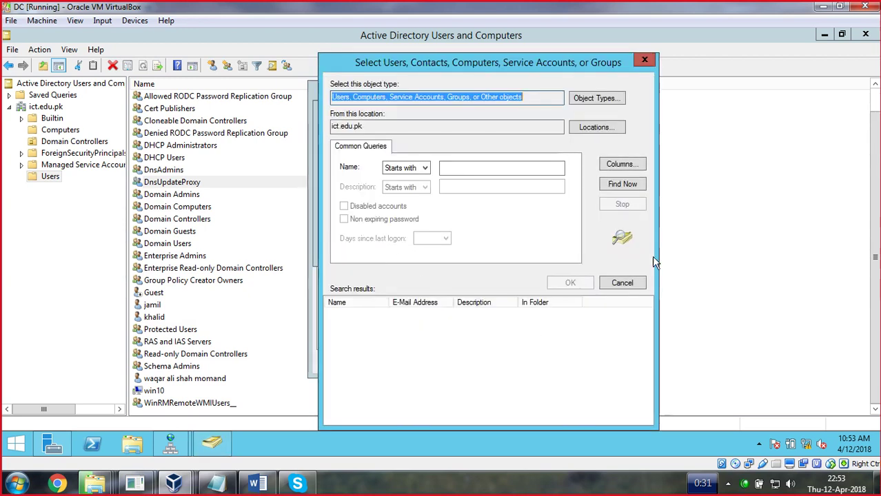
left_click(623, 188)
left_click_drag(647, 321, 647, 378)
left_click(345, 413)
left_click(345, 405)
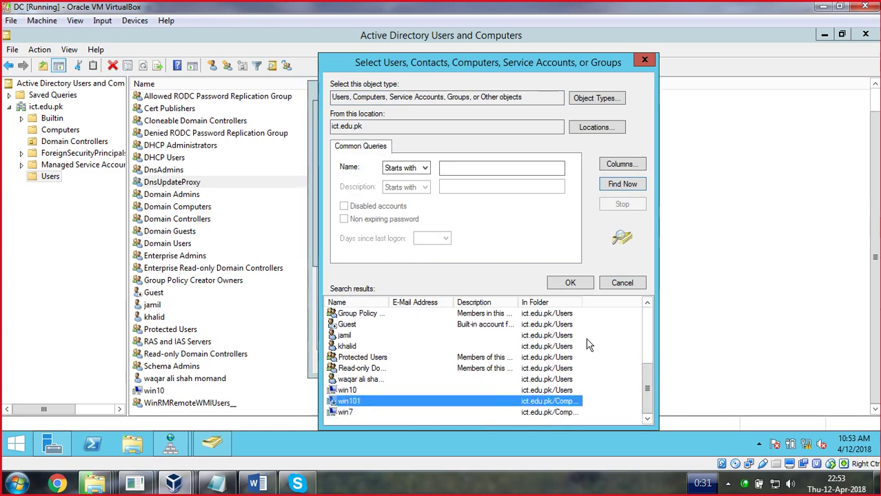
left_click(577, 285)
left_click(528, 250)
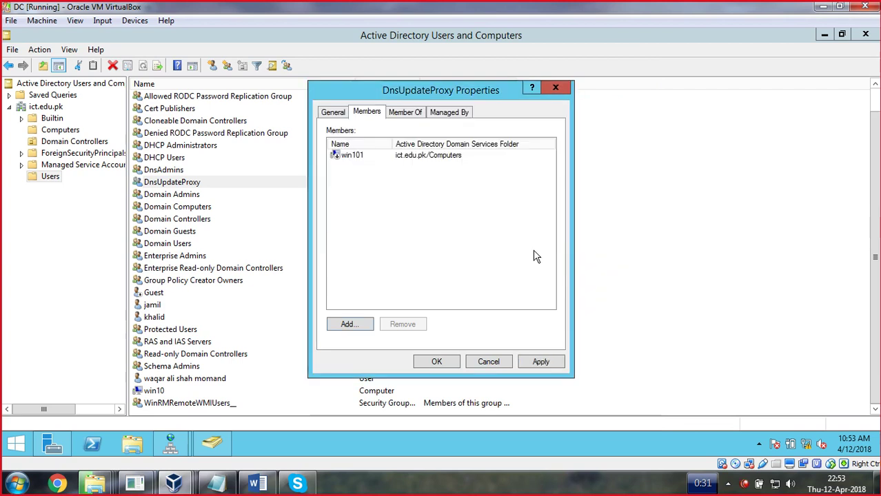
left_click(527, 360)
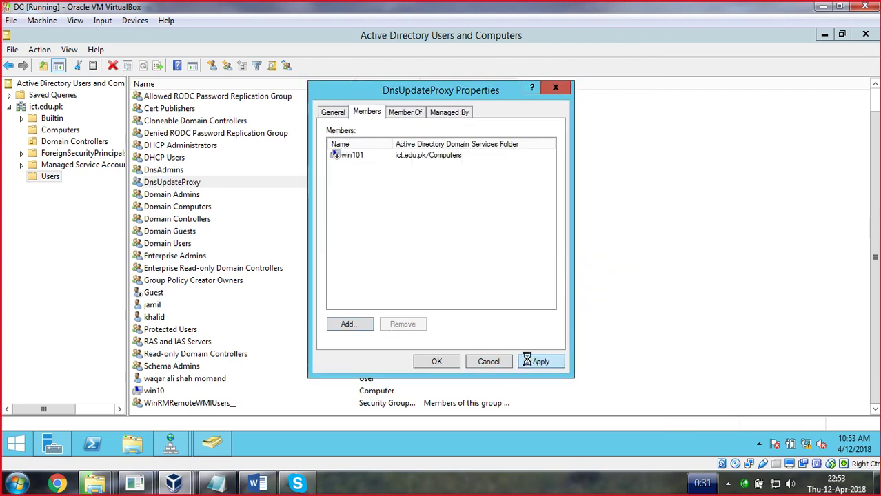
left_click(448, 362)
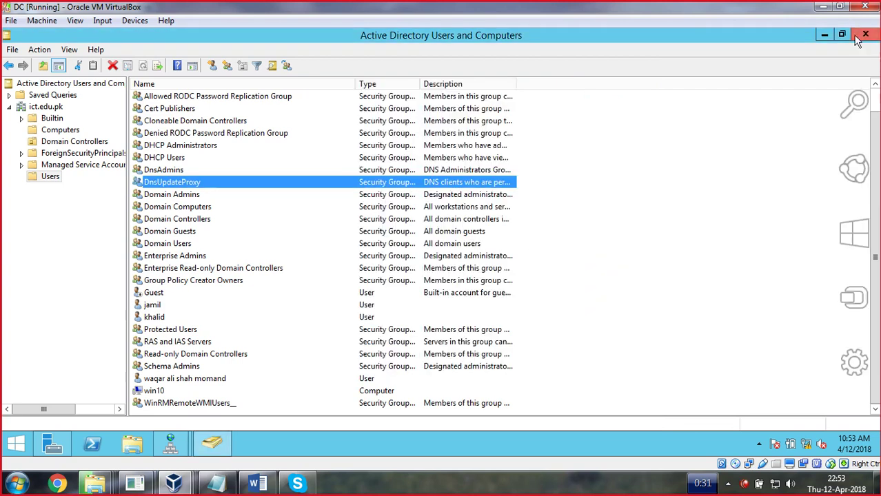
Minimise Active Directory Users and Computers and both the server and Windows 10 VM windows
left_click(824, 34)
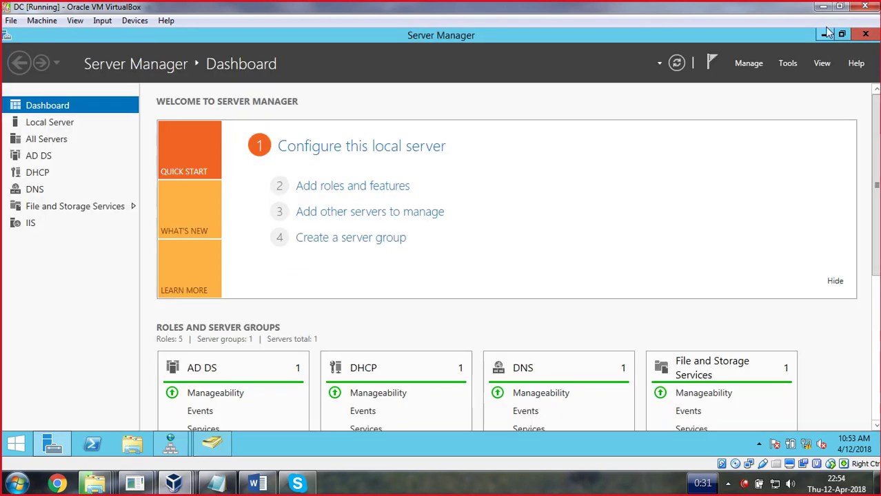
left_click(822, 7)
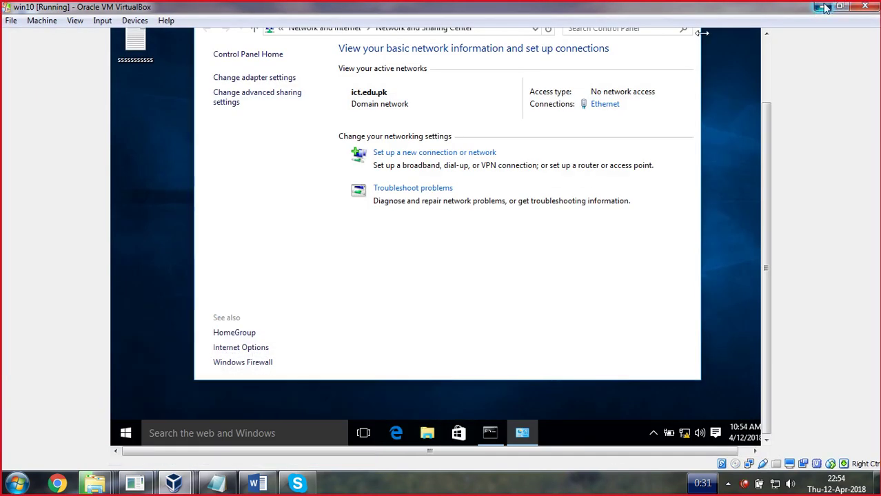
left_click(823, 8)
Refresh the host Windows 7 desktop three times
right_click(548, 115)
left_click(578, 150)
right_click(494, 145)
left_click(513, 178)
right_click(413, 118)
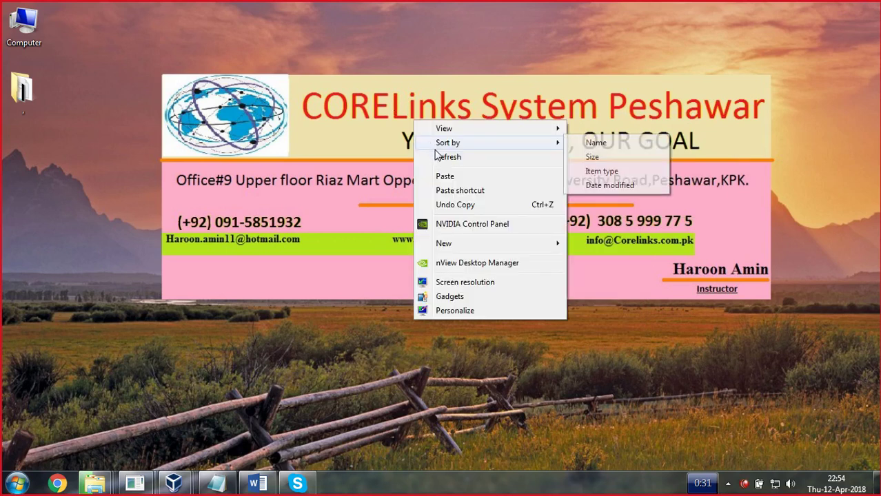
left_click(485, 365)
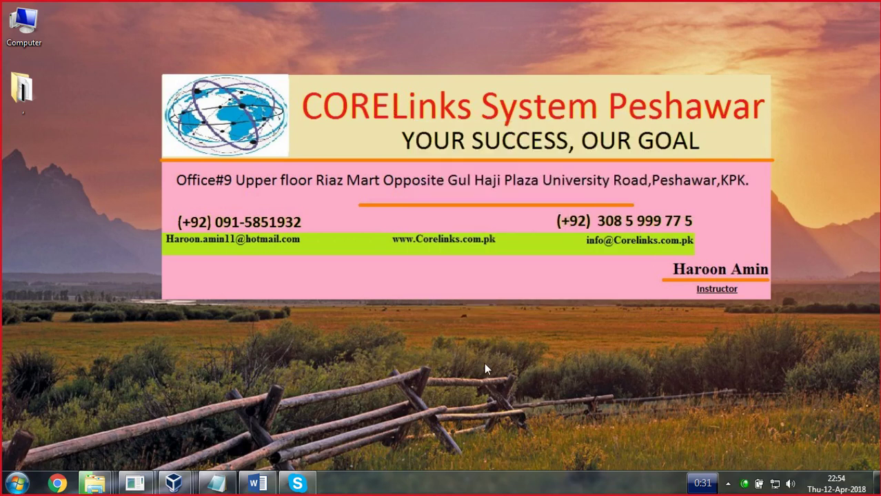